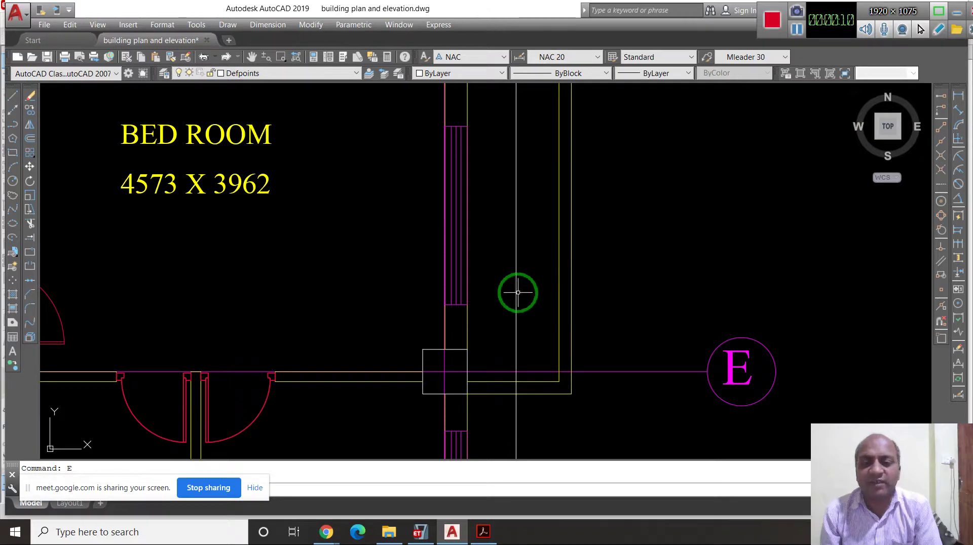
Measure the horizontal distance from the column's outer face at grid E to the vertical line across the balcony with a linear dimension
click(958, 97)
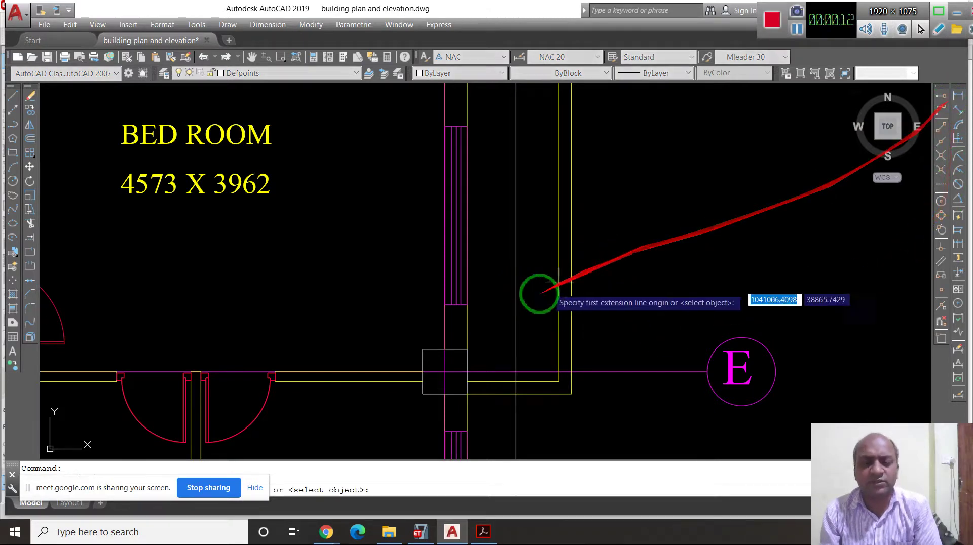
click(423, 350)
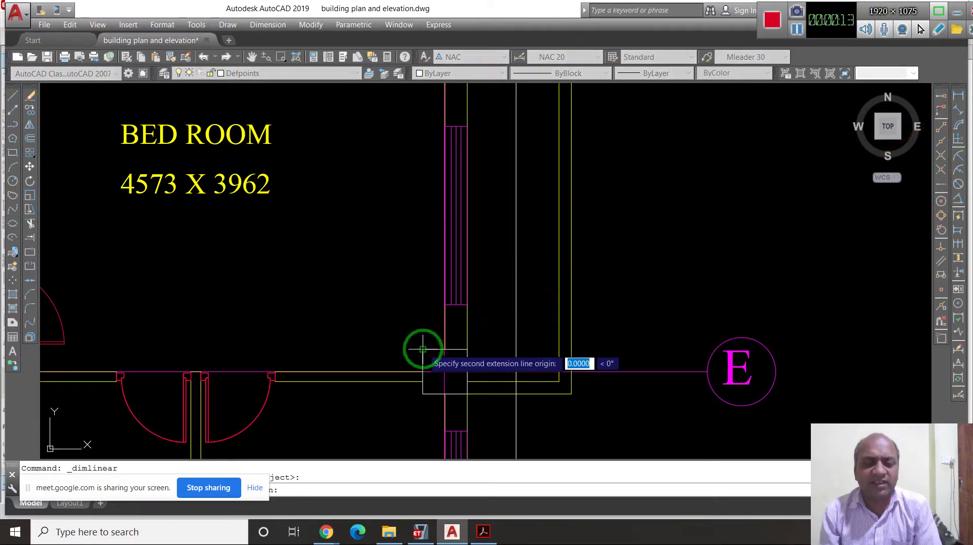
click(516, 349)
scroll(473, 349, up, 6)
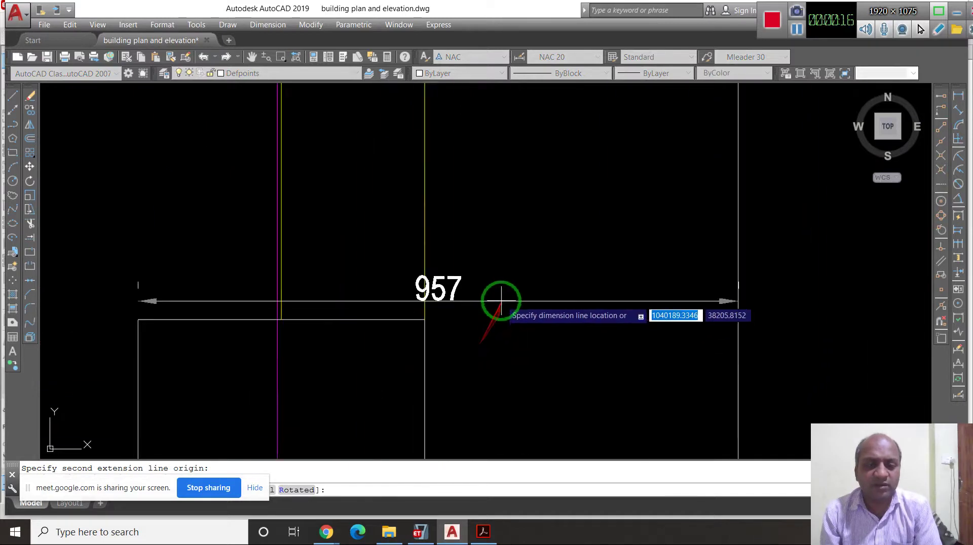
scroll(500, 301, down, 5)
scroll(497, 319, up, 5)
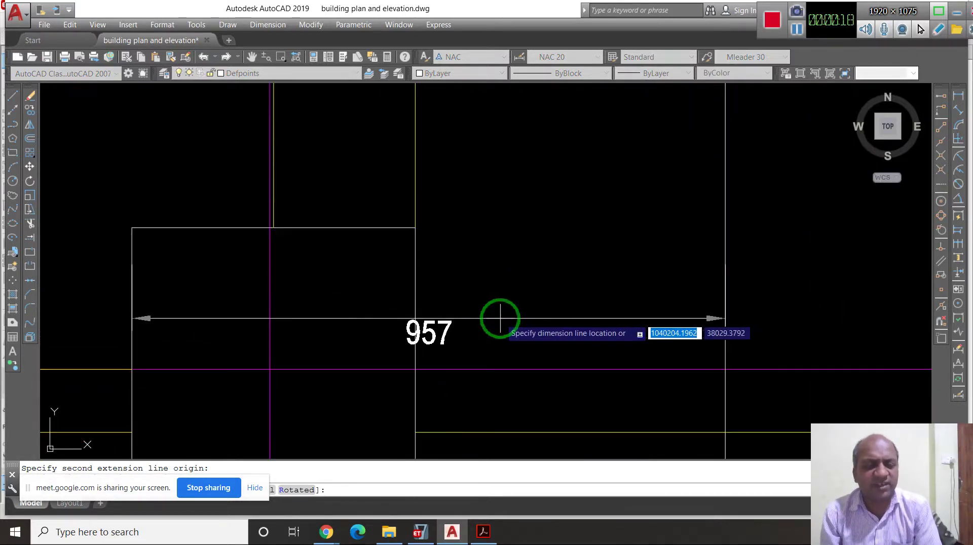
scroll(500, 318, down, 4)
scroll(517, 289, up, 2)
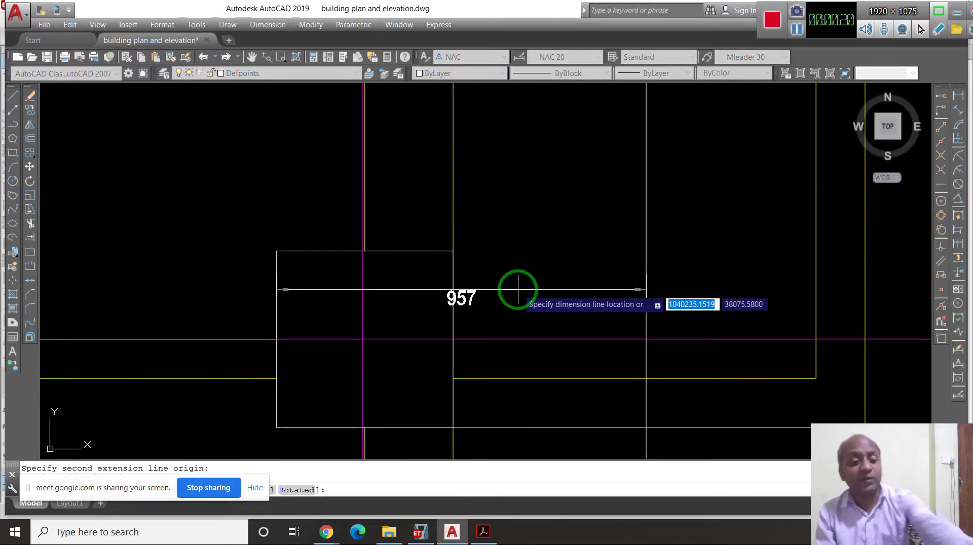
key(Escape)
scroll(522, 304, down, 4)
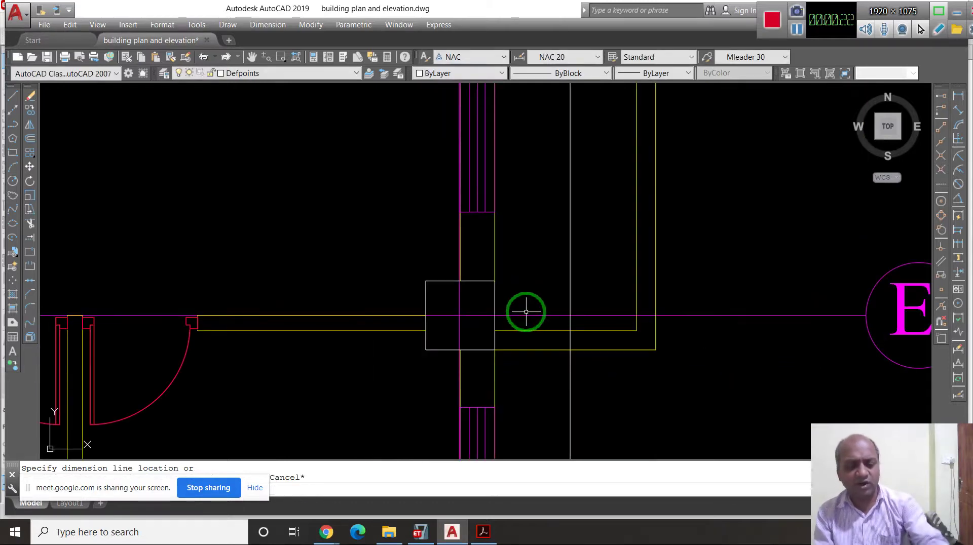
Offset the vertical line by 250 towards the column and erase the original line
key(Return)
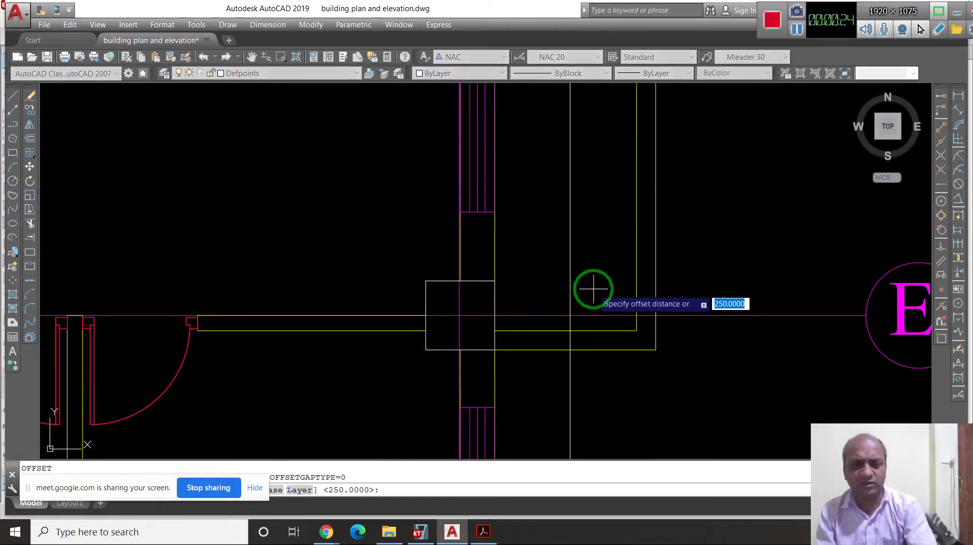
key(Return)
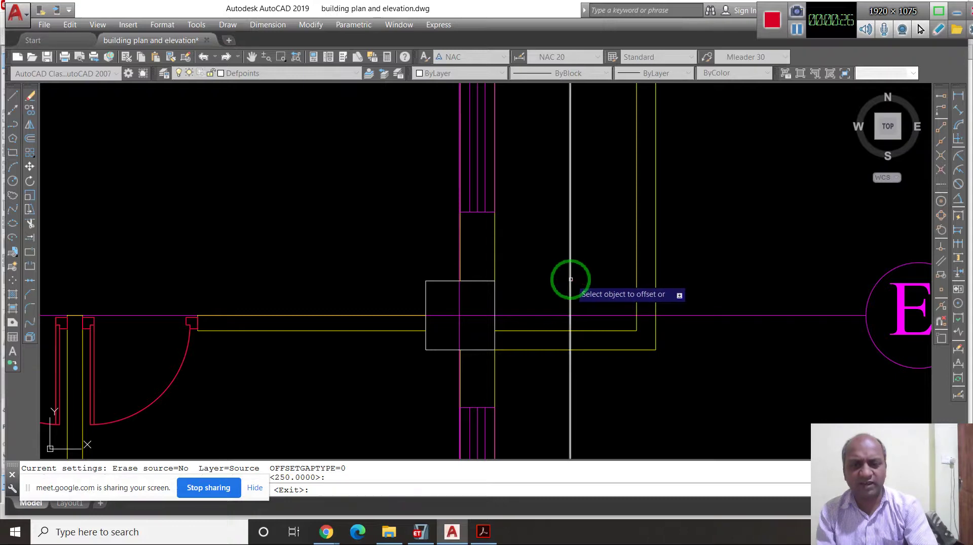
click(570, 281)
click(533, 287)
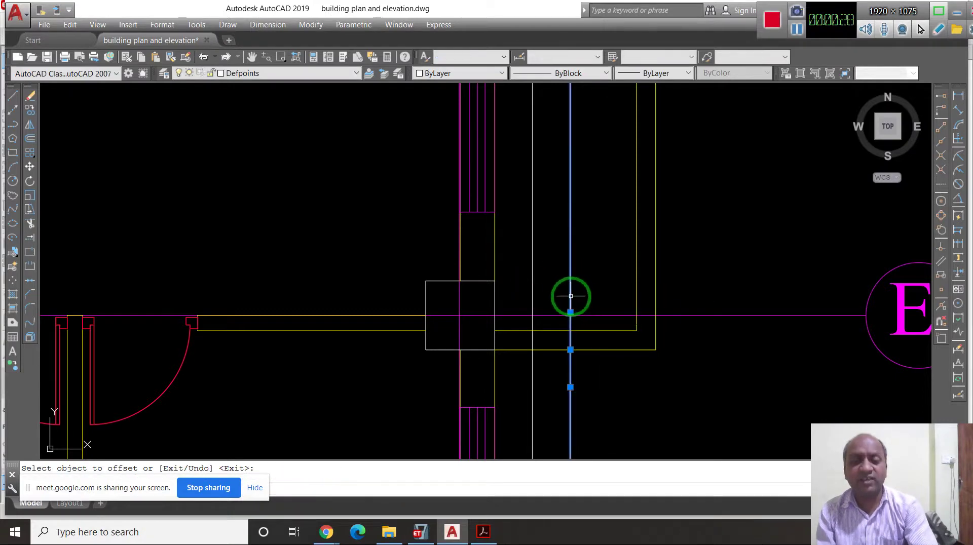
key(Return)
text(E)
scroll(587, 298, down, 2)
scroll(569, 328, up, 4)
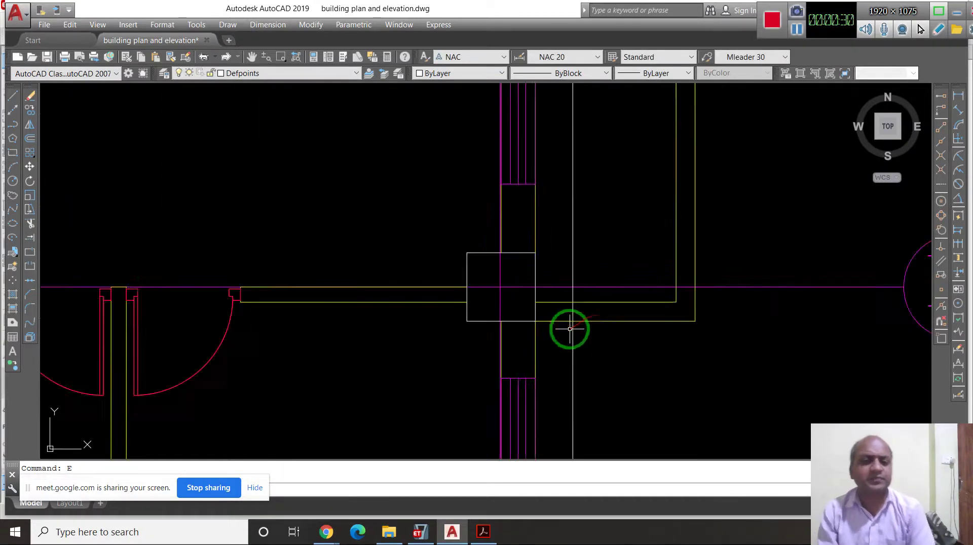
Measure the horizontal distance from the offset line to the column's far face with a linear dimension
click(573, 368)
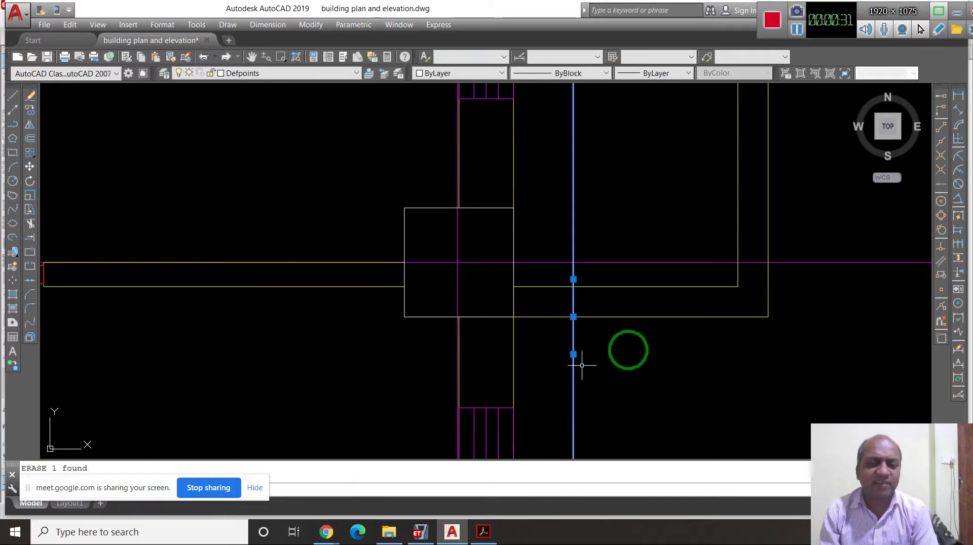
click(960, 100)
click(573, 286)
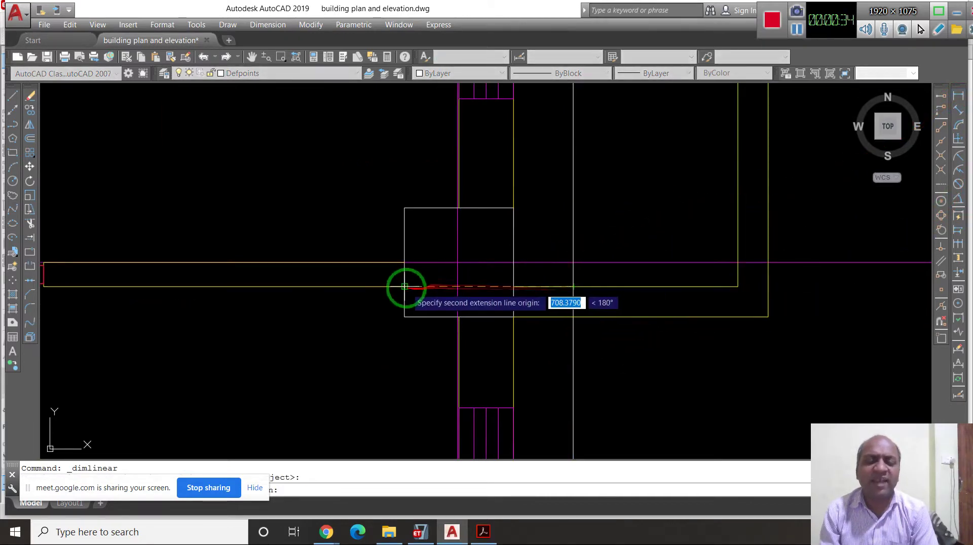
click(404, 287)
scroll(429, 167, up, 2)
scroll(431, 168, down, 2)
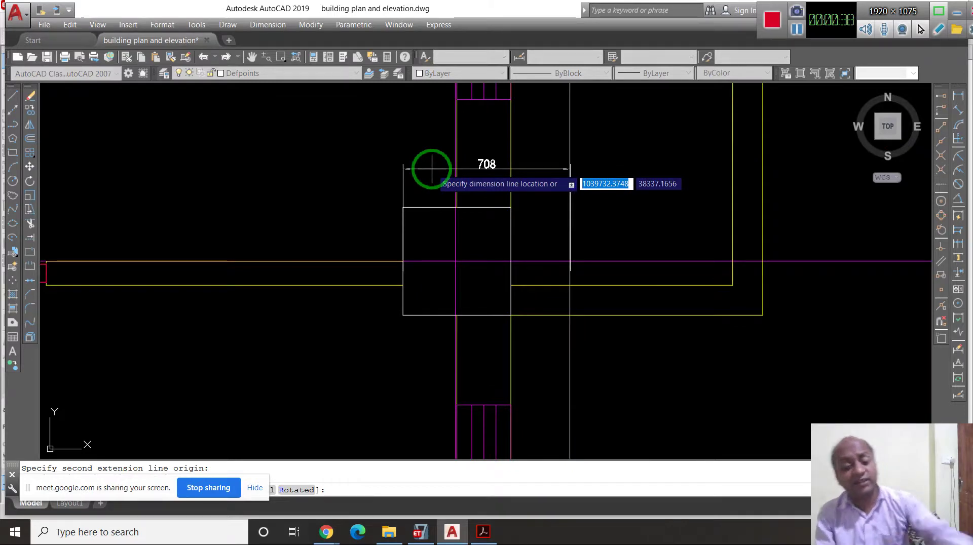
key(Escape)
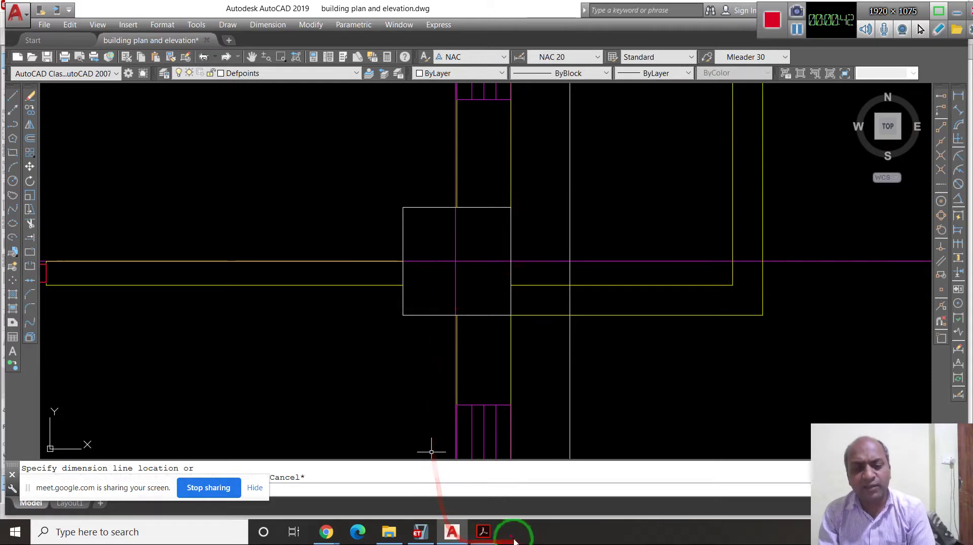
Switch to the IS 13920 2016 PDF to read clause 6.2.5 on beam bar anchorage, and return to the AutoCAD plan
click(484, 531)
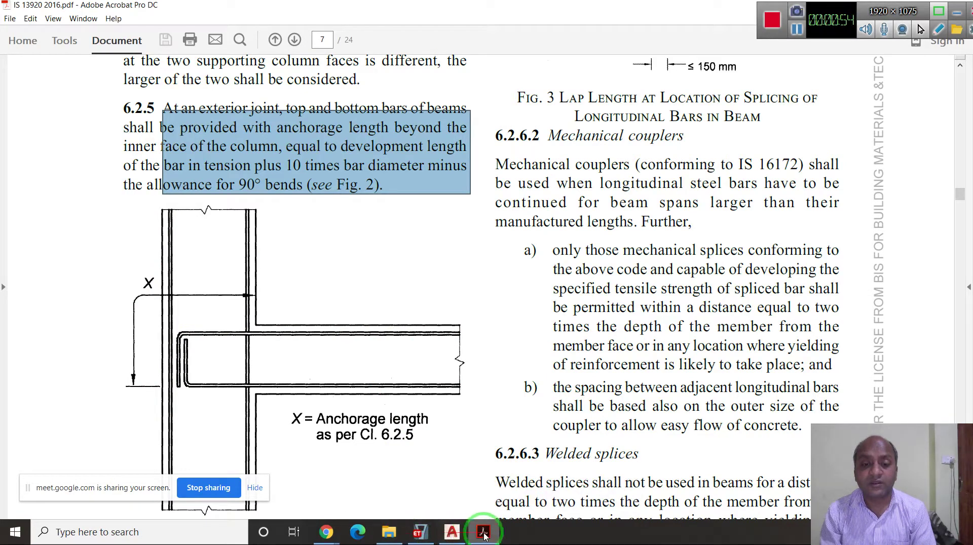
click(456, 537)
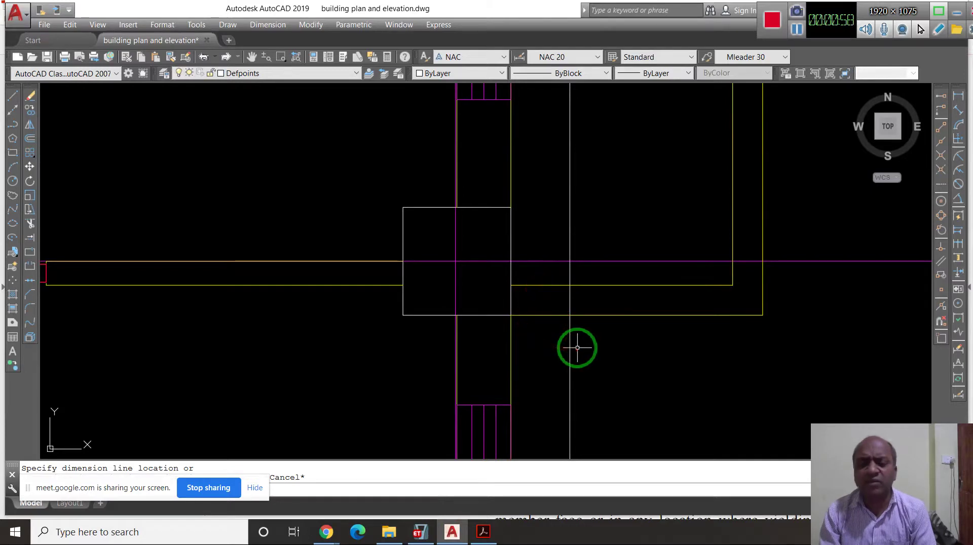
Switch to the ETABS model and display the Longitudinal Reinforcing concrete frame design output on the 3rd storey plan
click(451, 533)
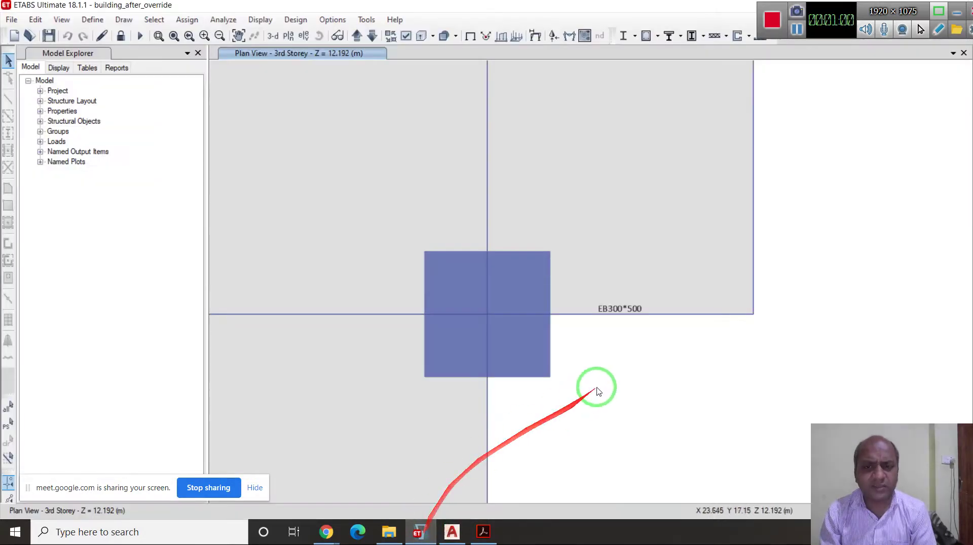
click(657, 36)
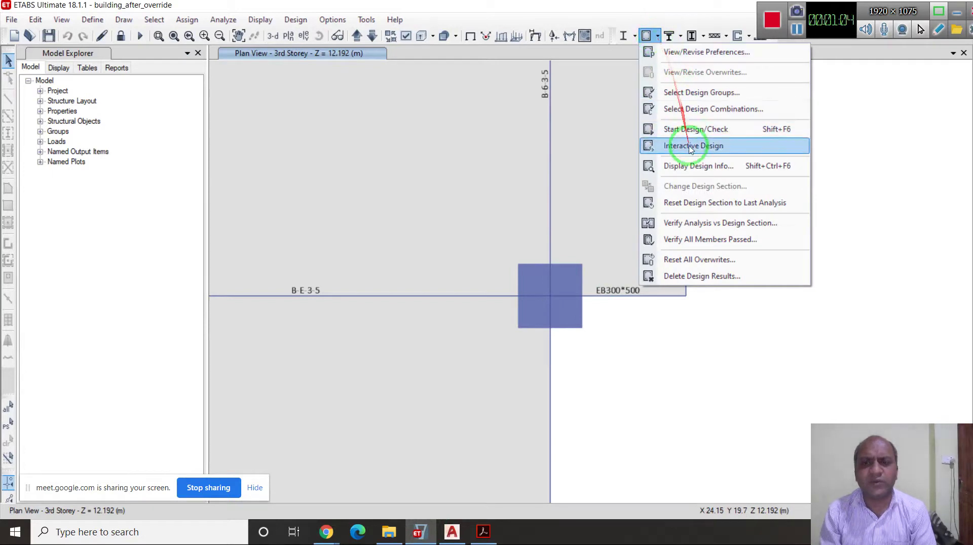
click(693, 167)
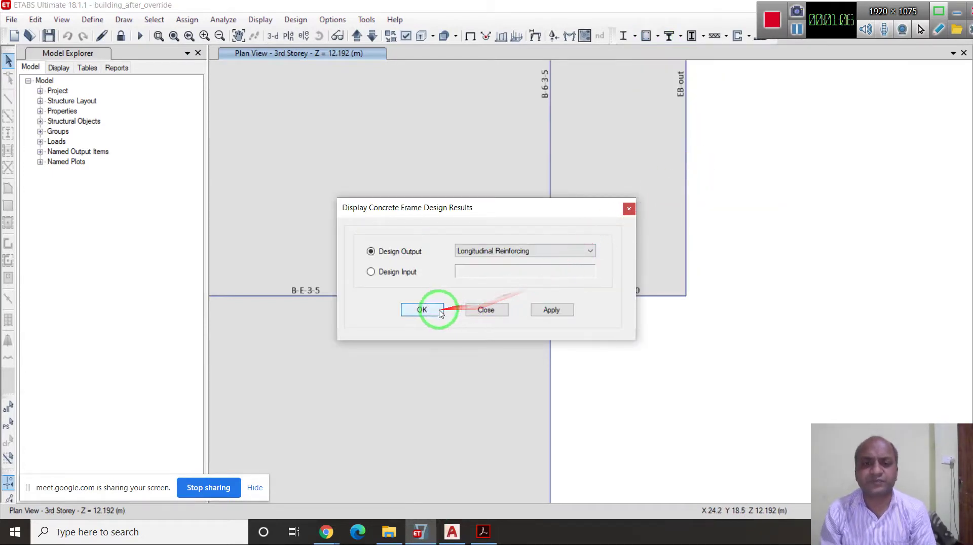
click(422, 310)
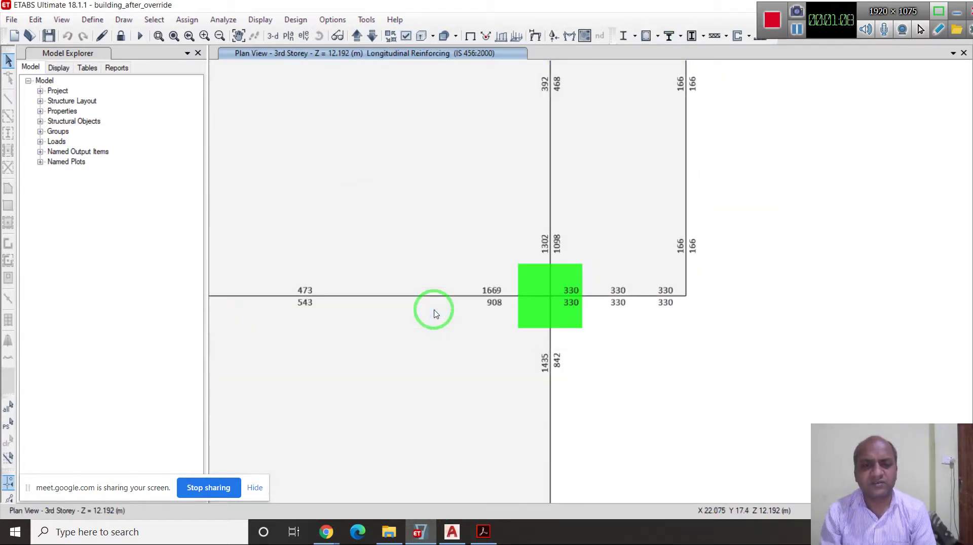
Examine the longitudinal reinforcement of the beams along grid line E, at the edge column on grid 6 and the interior column on grid 5
mouse_move(441, 311)
mouse_down()
mouse_move(462, 265)
mouse_move(487, 271)
mouse_up()
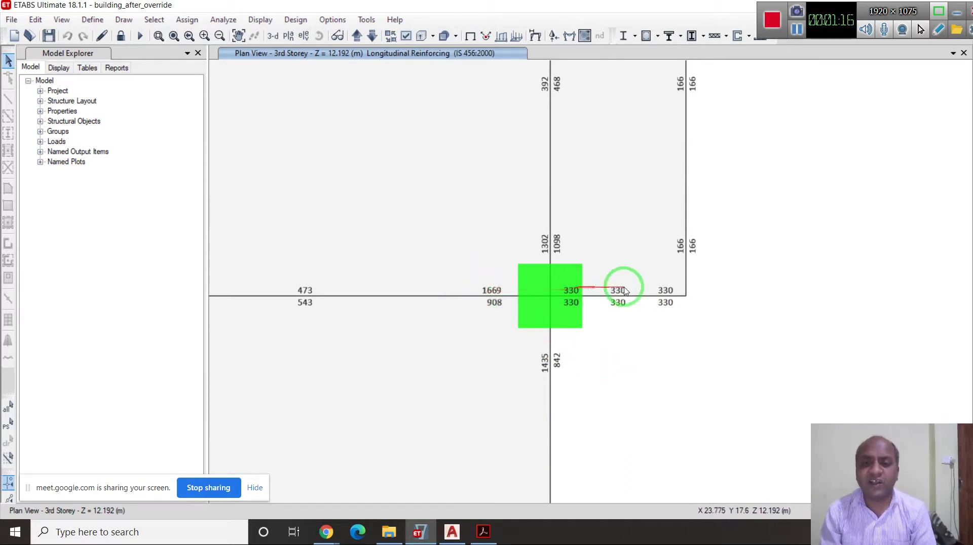
mouse_move(687, 296)
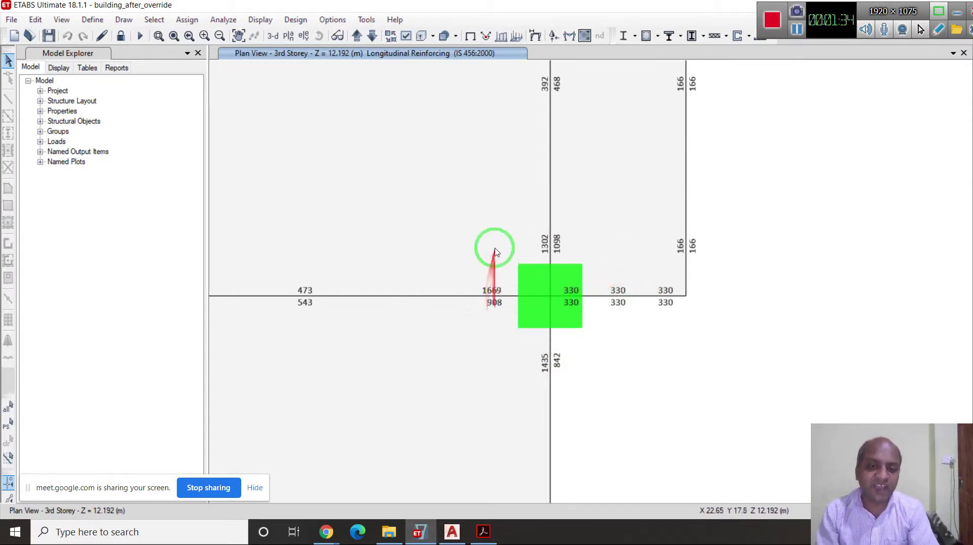
mouse_move(498, 301)
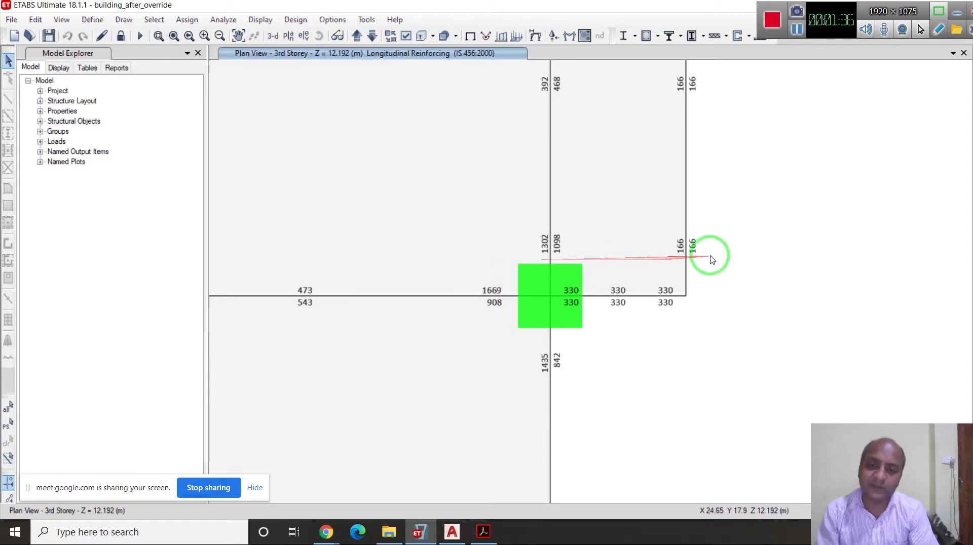
scroll(875, 272, down, 3)
scroll(475, 276, up, 3)
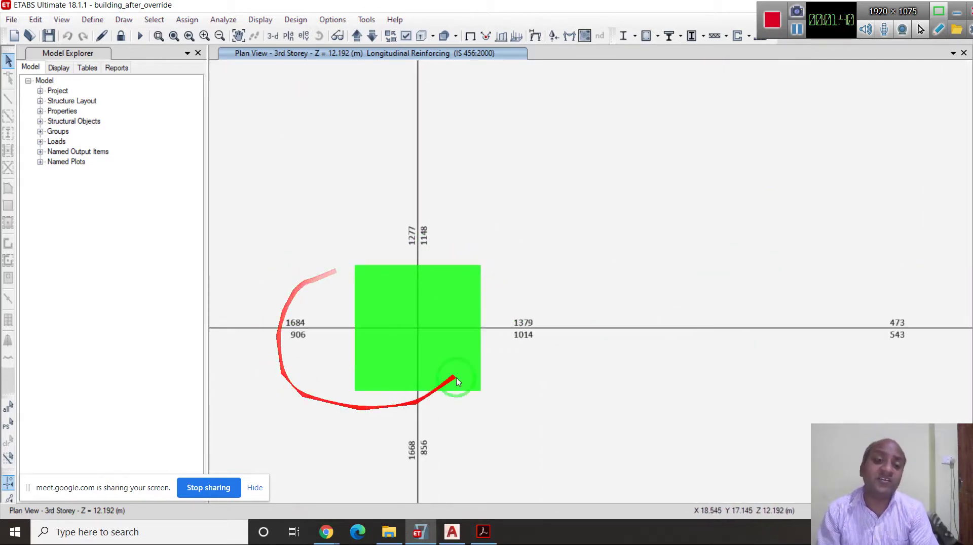
scroll(418, 269, down, 2)
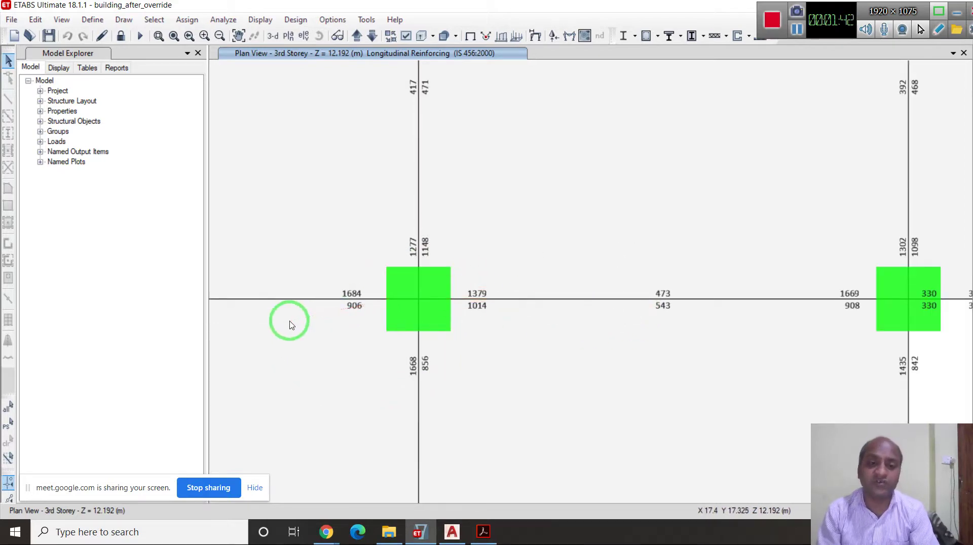
scroll(719, 258, down, 3)
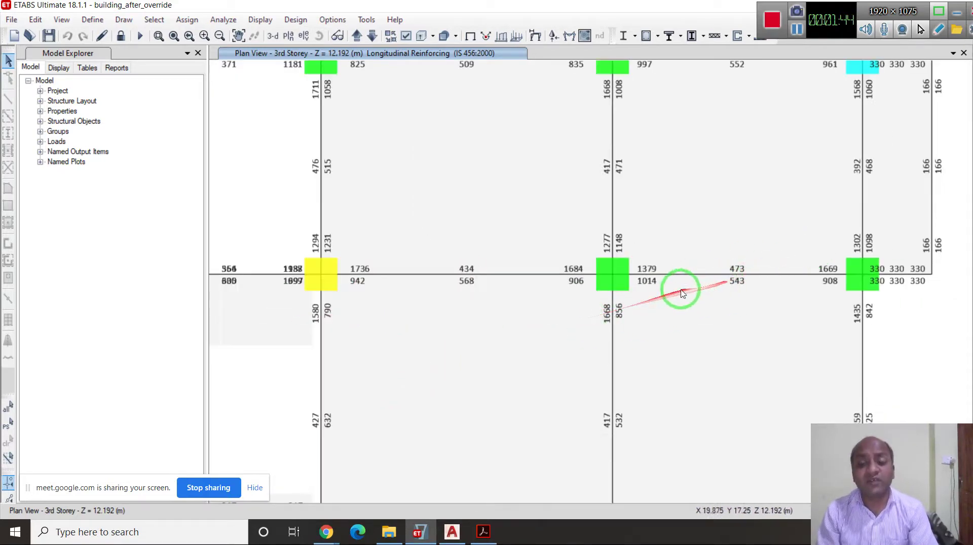
scroll(672, 287, up, 3)
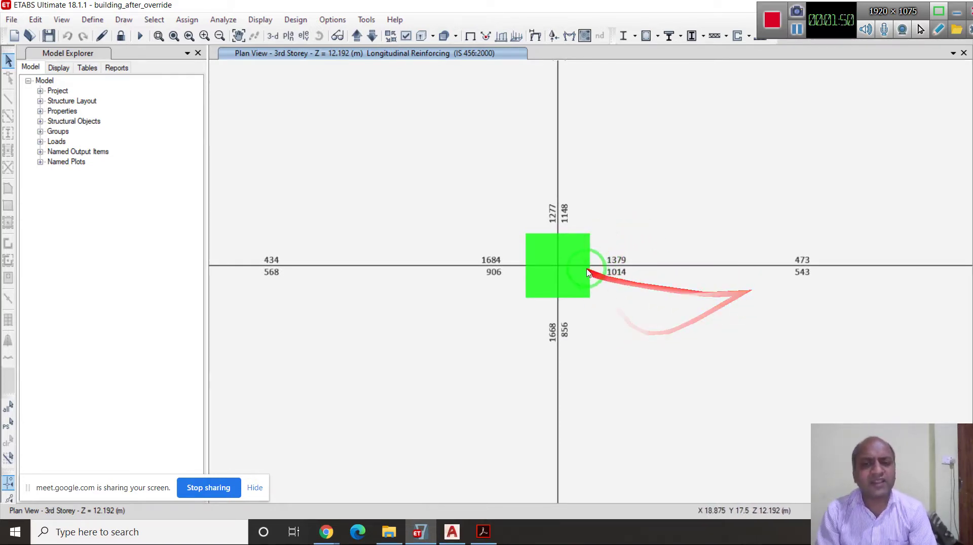
scroll(755, 285, down, 3)
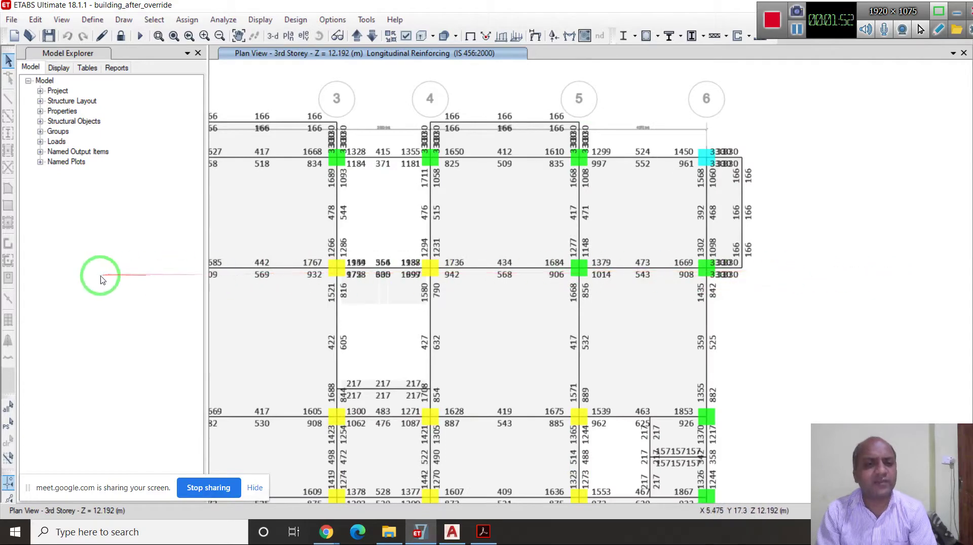
scroll(627, 285, up, 5)
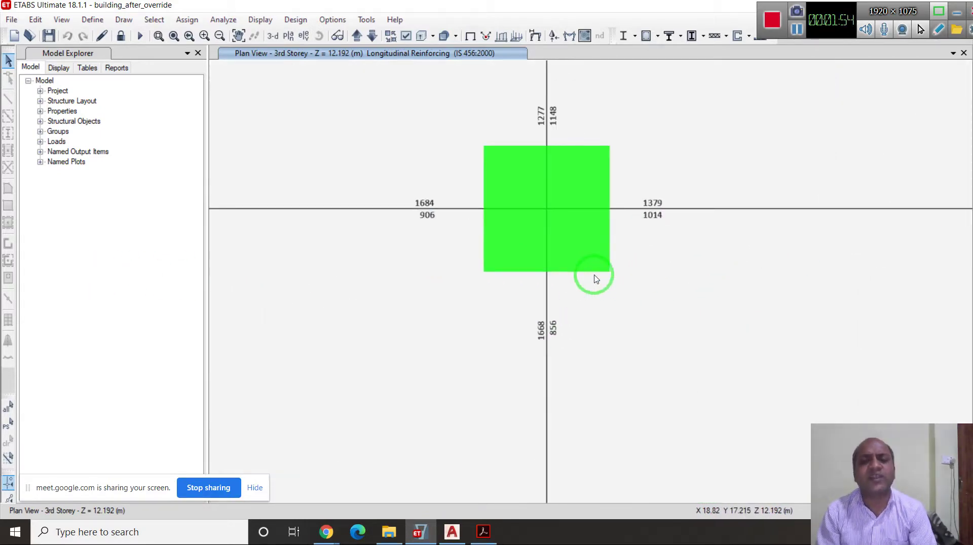
scroll(595, 277, down, 5)
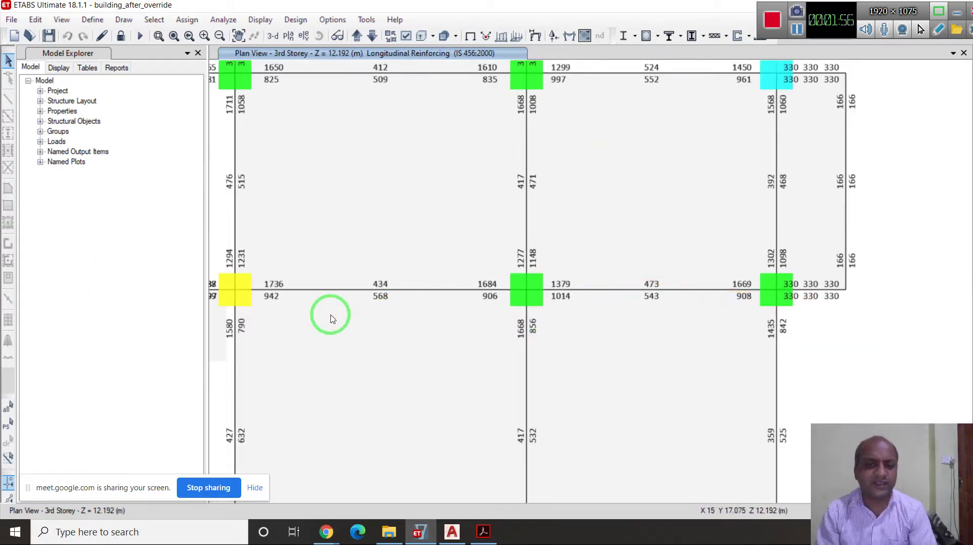
scroll(628, 288, down, 2)
scroll(628, 288, down, 2)
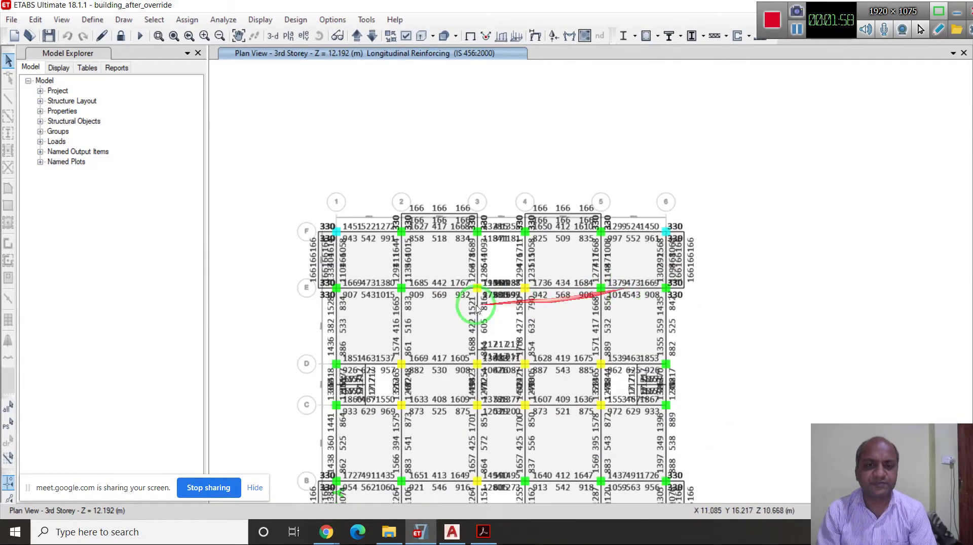
scroll(413, 304, up, 2)
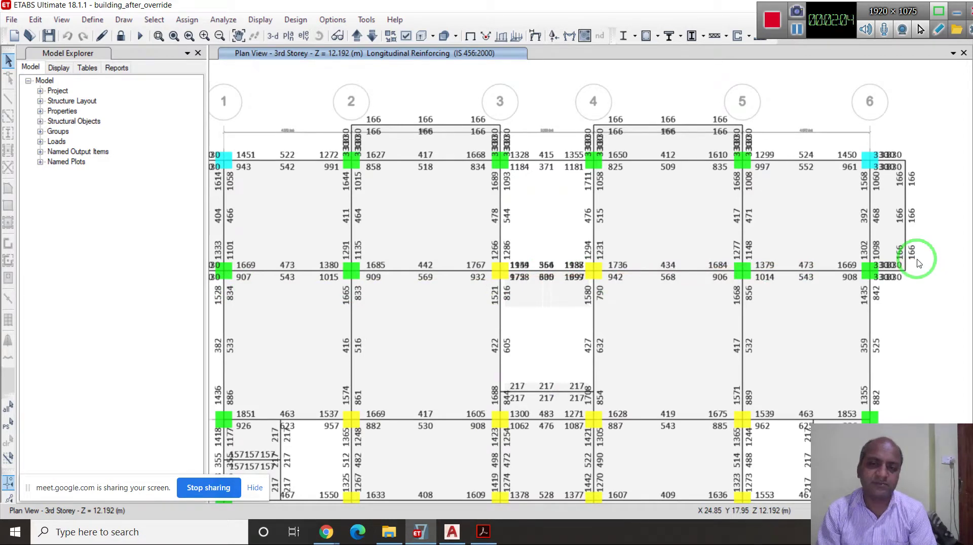
scroll(775, 280, up, 2)
scroll(486, 298, down, 2)
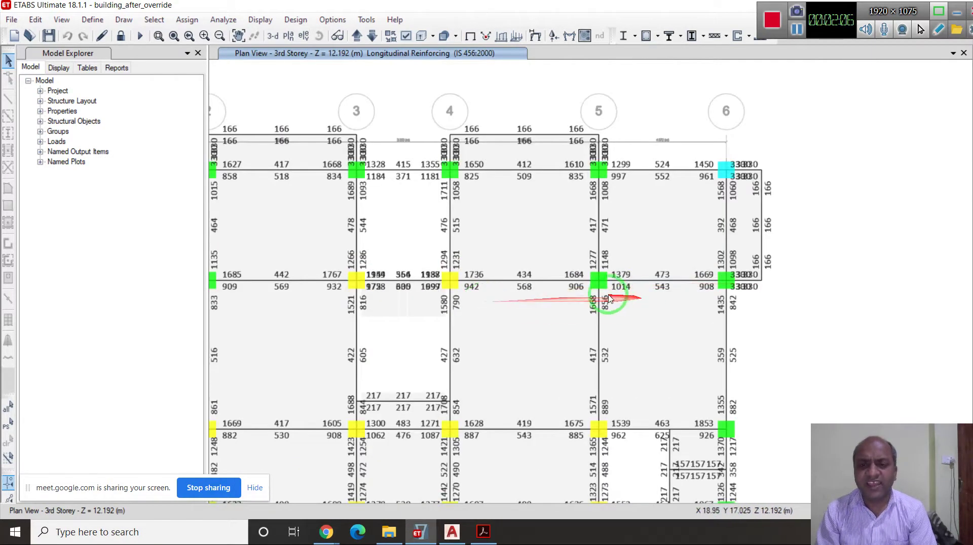
scroll(609, 299, up, 3)
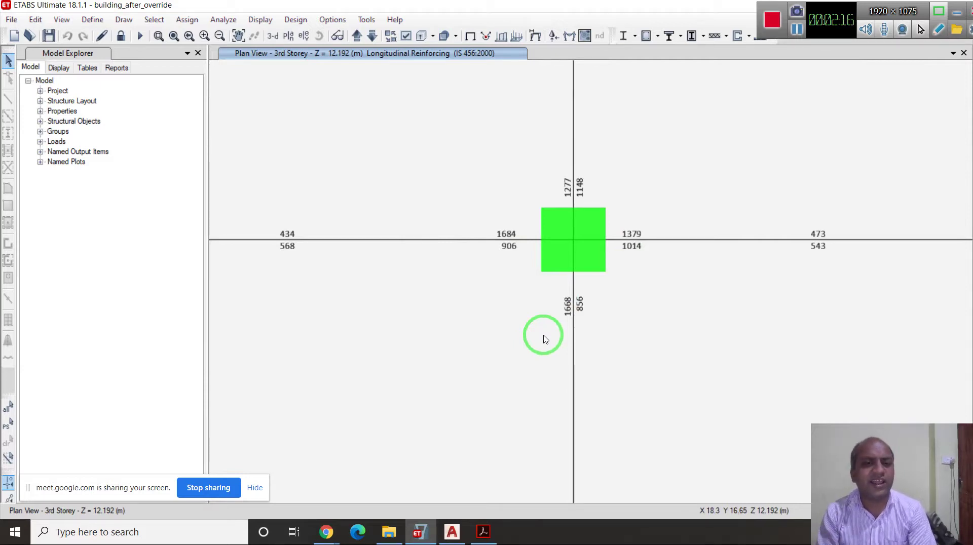
scroll(767, 298, down, 2)
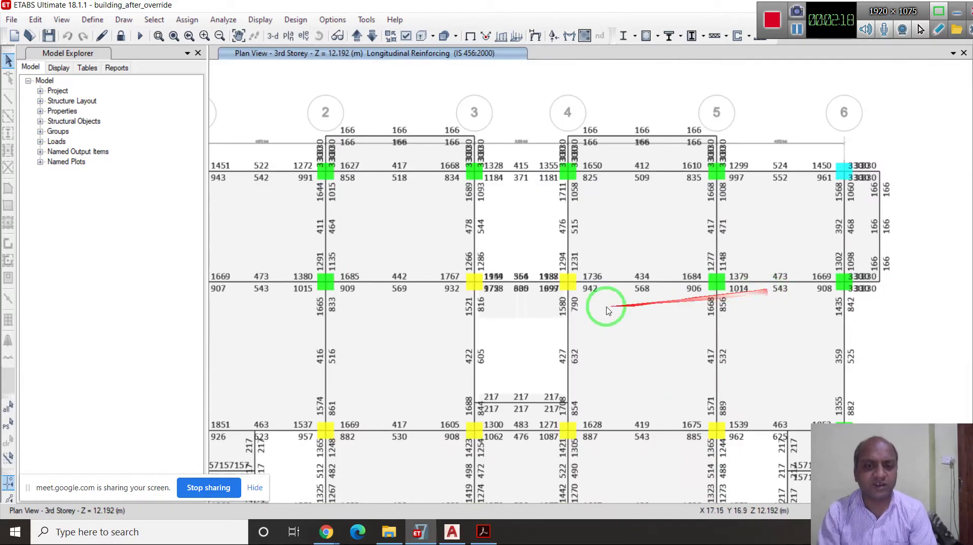
Examine the longitudinal reinforcement of the beams meeting at the interior column on grids 2 and E
scroll(545, 300, up, 2)
scroll(734, 150, down, 1)
scroll(495, 199, down, 1)
scroll(467, 191, up, 2)
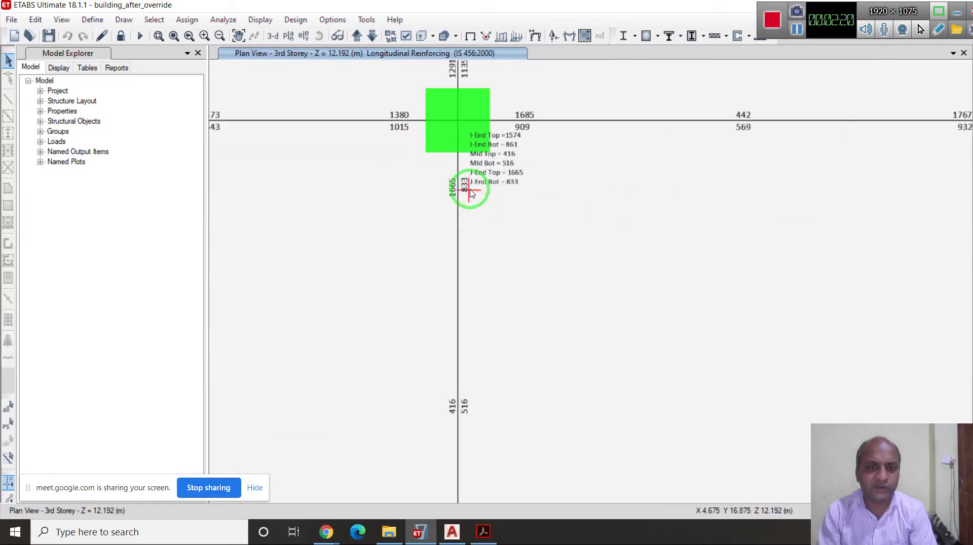
scroll(375, 168, down, 1)
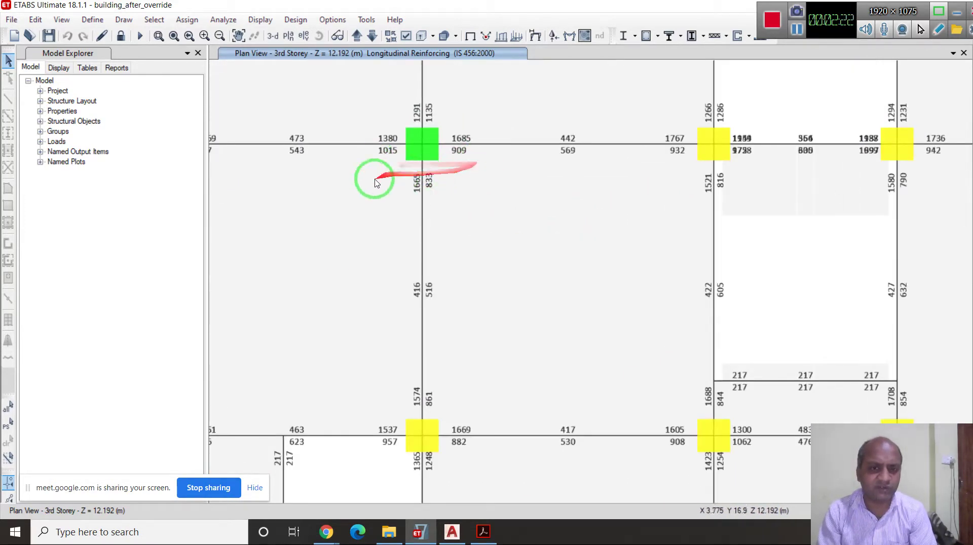
scroll(345, 221, down, 2)
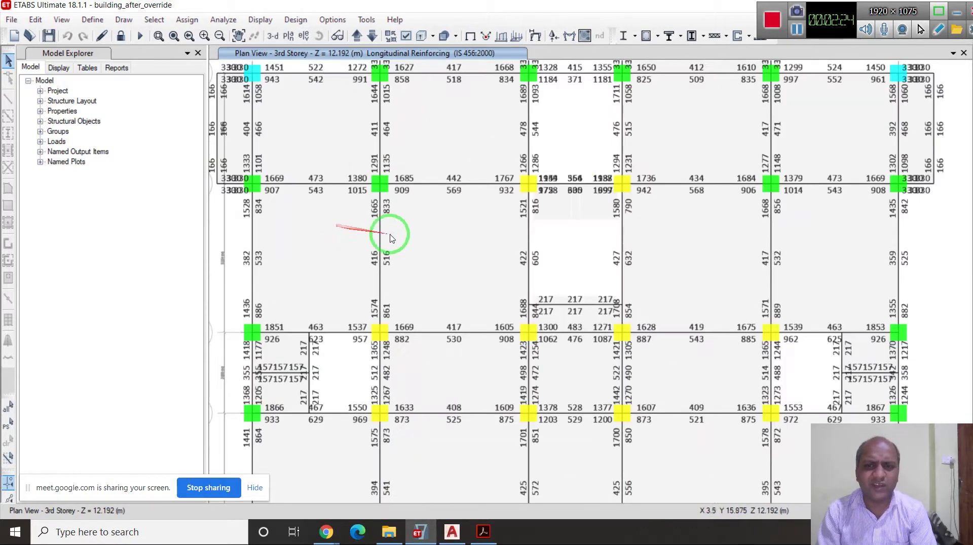
Compare the top and bottom reinforcement of the beams on both sides of the interior column at grids 5 and E
scroll(792, 183, up, 3)
scroll(780, 183, up, 2)
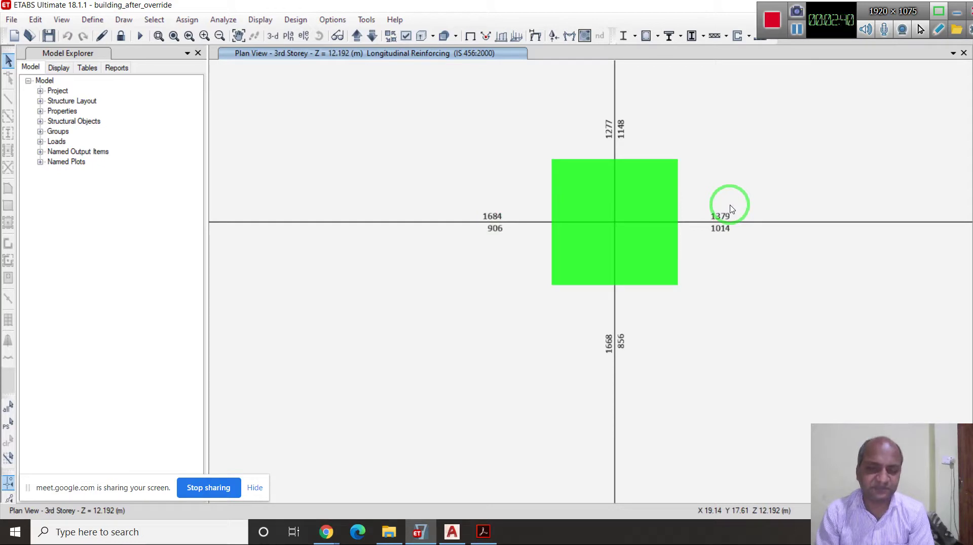
scroll(526, 253, down, 2)
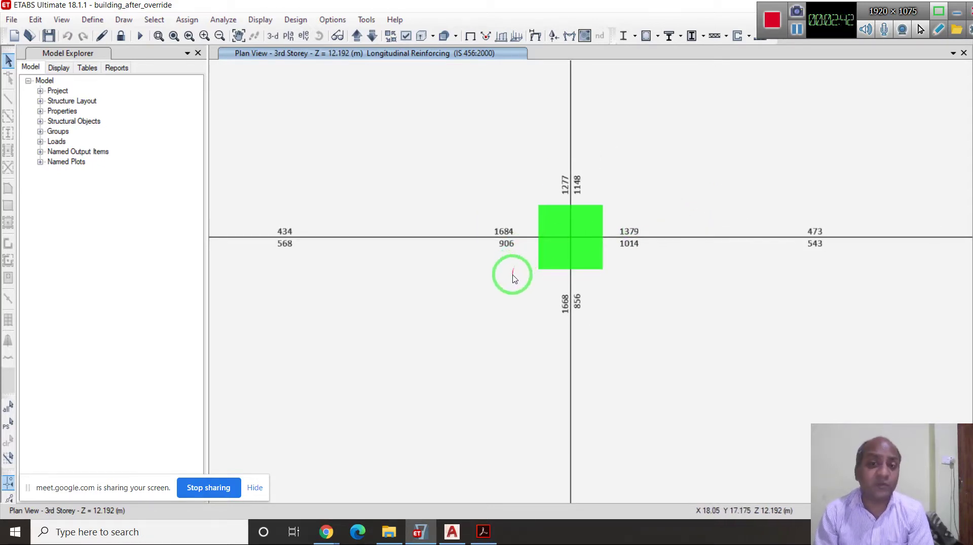
scroll(513, 277, down, 2)
scroll(630, 308, up, 2)
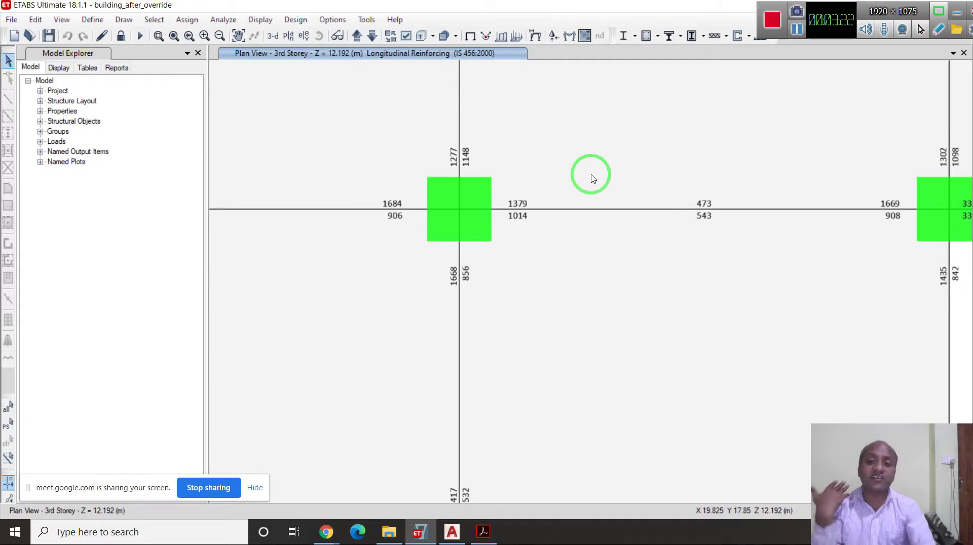
mouse_move(593, 179)
mouse_down()
mouse_move(412, 157)
mouse_move(510, 211)
mouse_move(387, 223)
mouse_move(565, 220)
mouse_move(630, 261)
mouse_up()
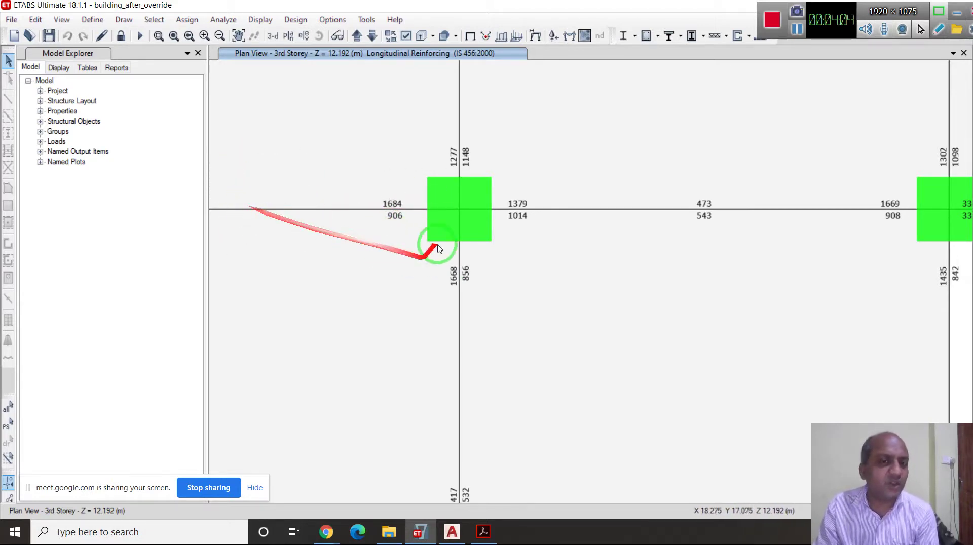
mouse_move(428, 205)
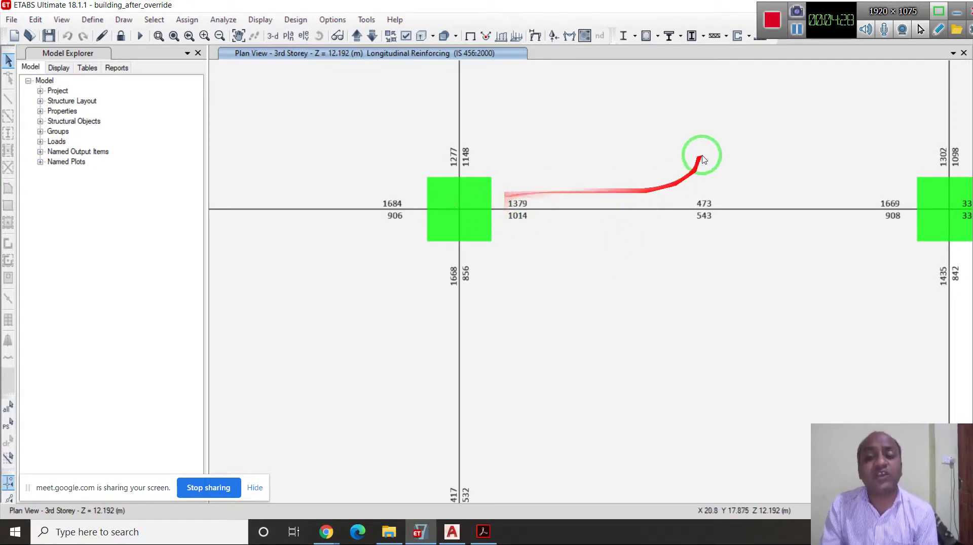
mouse_move(684, 216)
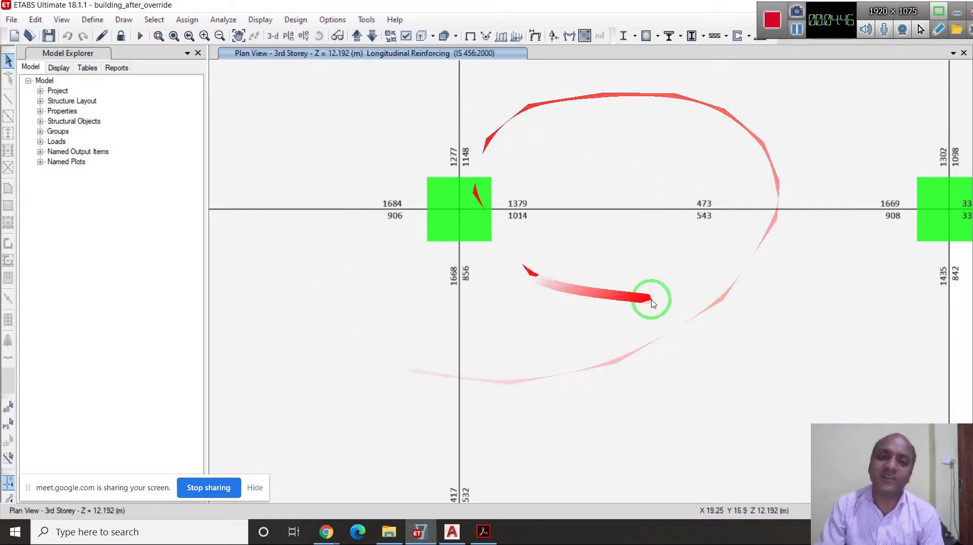
Review the 3rd storey plan, and inspect the edge column joint on grids 6 and E where the cantilever beam starts
scroll(910, 191, down, 5)
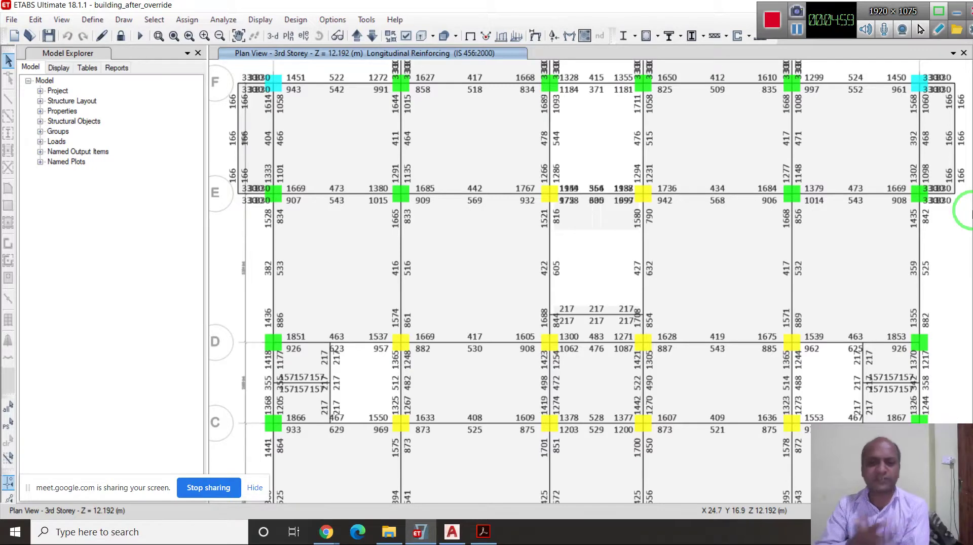
scroll(312, 237, down, 3)
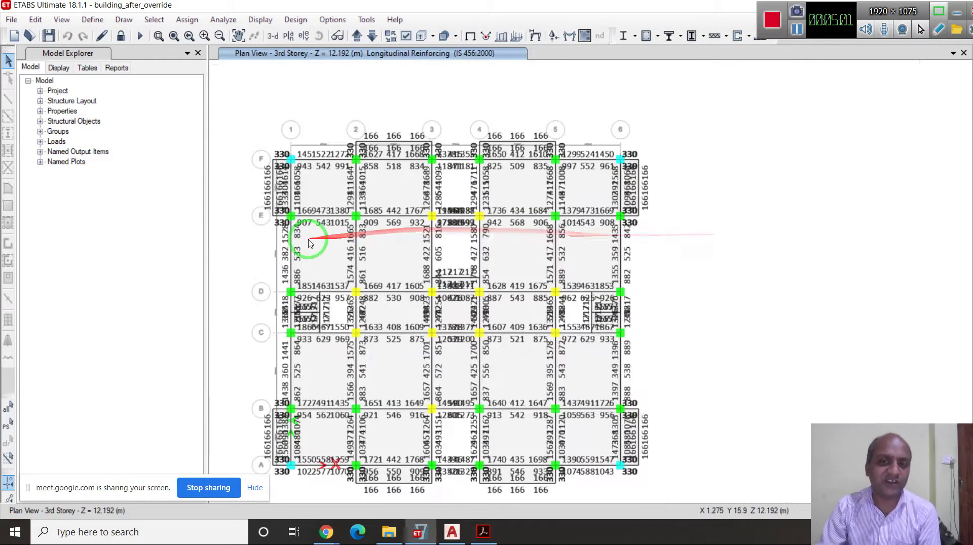
scroll(572, 269, up, 4)
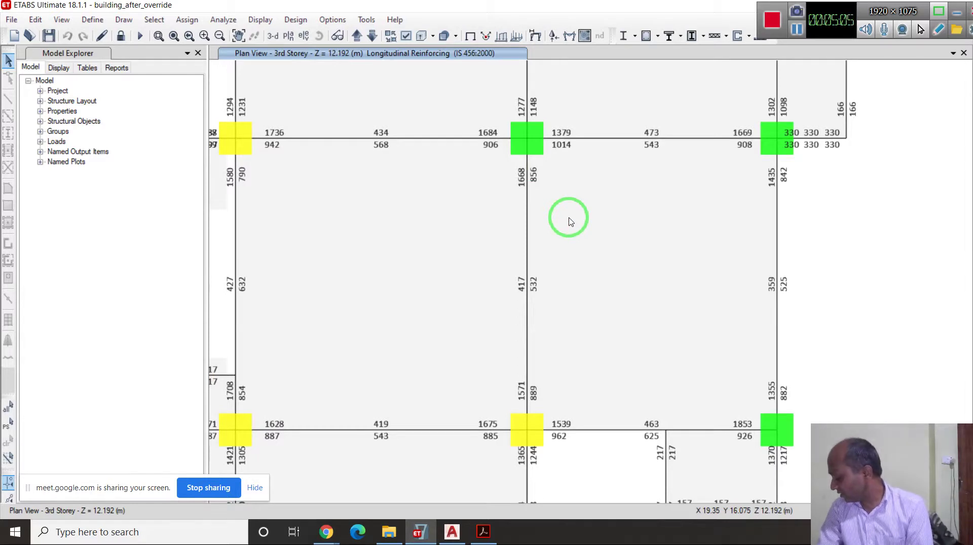
scroll(511, 230, down, 2)
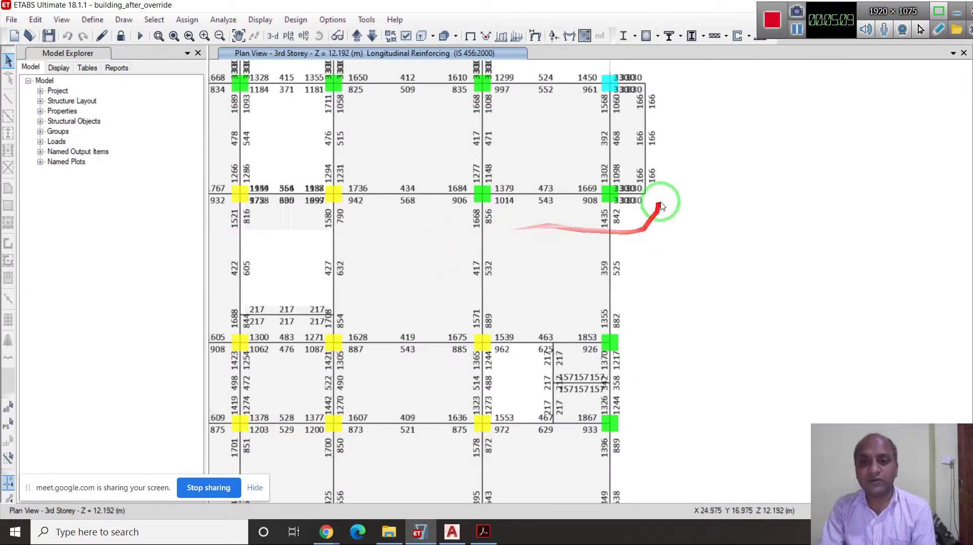
scroll(657, 195, up, 4)
mouse_move(515, 184)
mouse_down()
mouse_move(615, 220)
mouse_move(480, 197)
mouse_up()
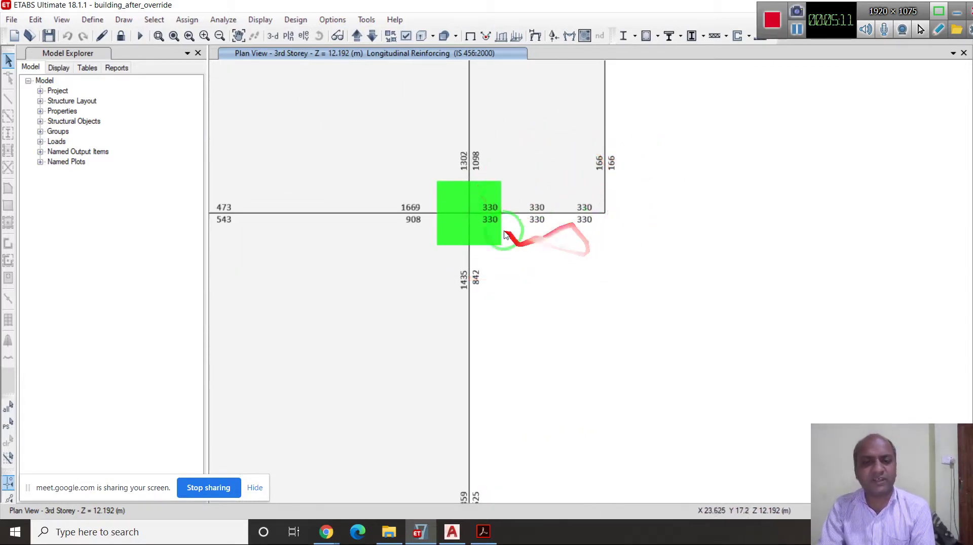
Consult clause 6.2.5 in the IS 13920 2016 PDF alongside the AutoCAD column joint, and return to the edge joint in ETABS
click(484, 531)
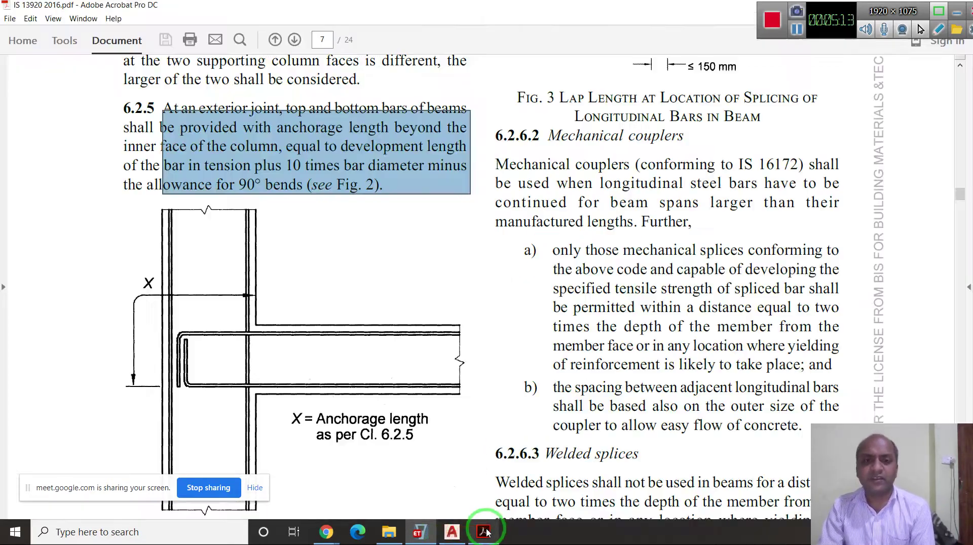
click(459, 522)
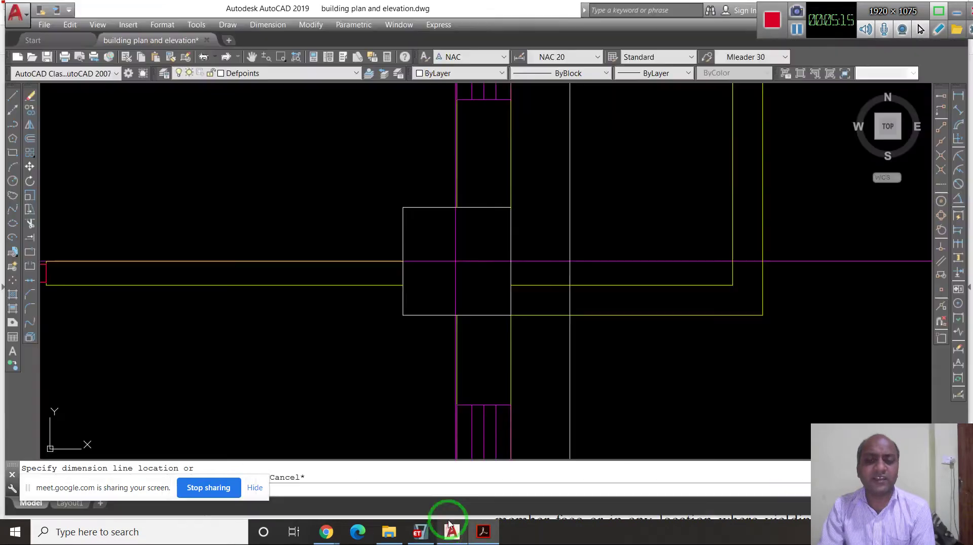
click(483, 532)
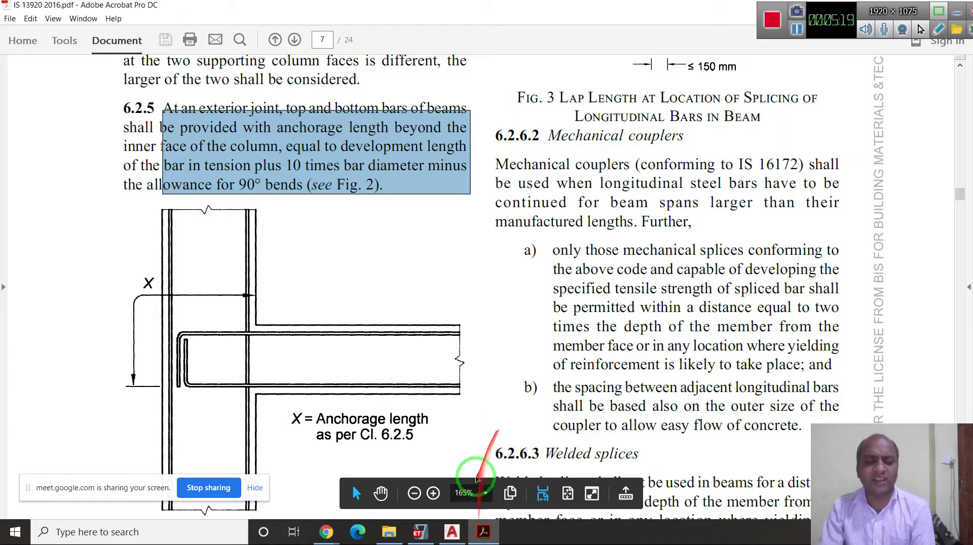
click(419, 531)
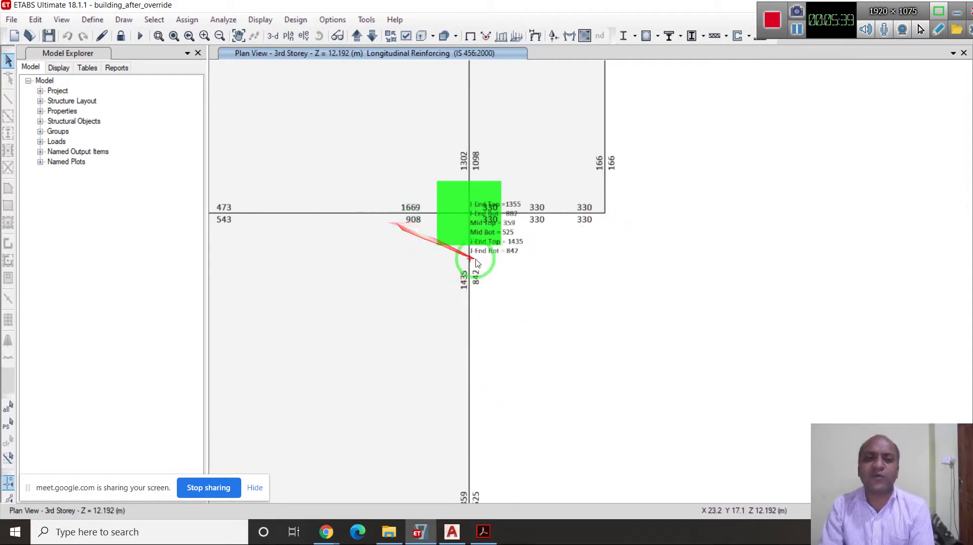
mouse_move(468, 95)
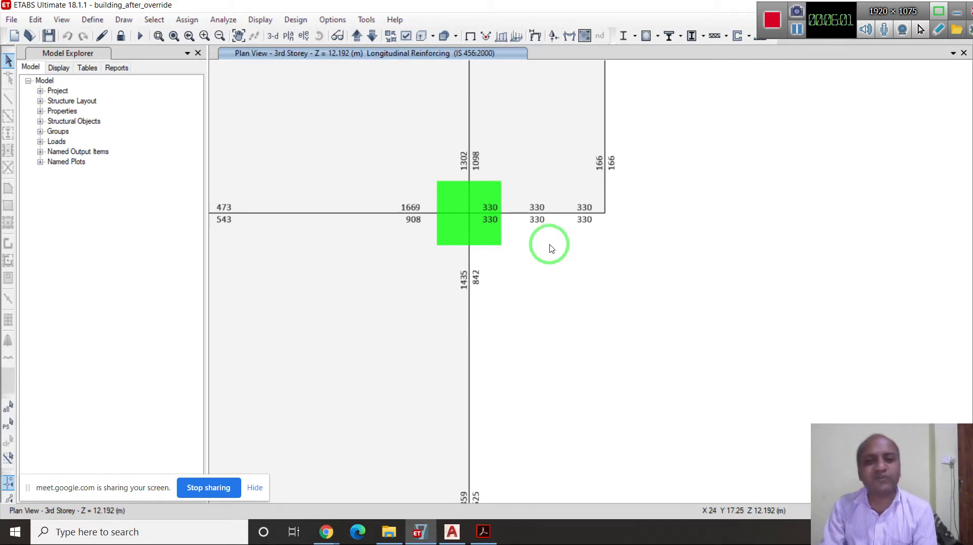
mouse_move(488, 247)
mouse_down()
mouse_move(491, 94)
mouse_move(512, 228)
mouse_move(515, 211)
mouse_move(624, 223)
mouse_move(551, 259)
mouse_up()
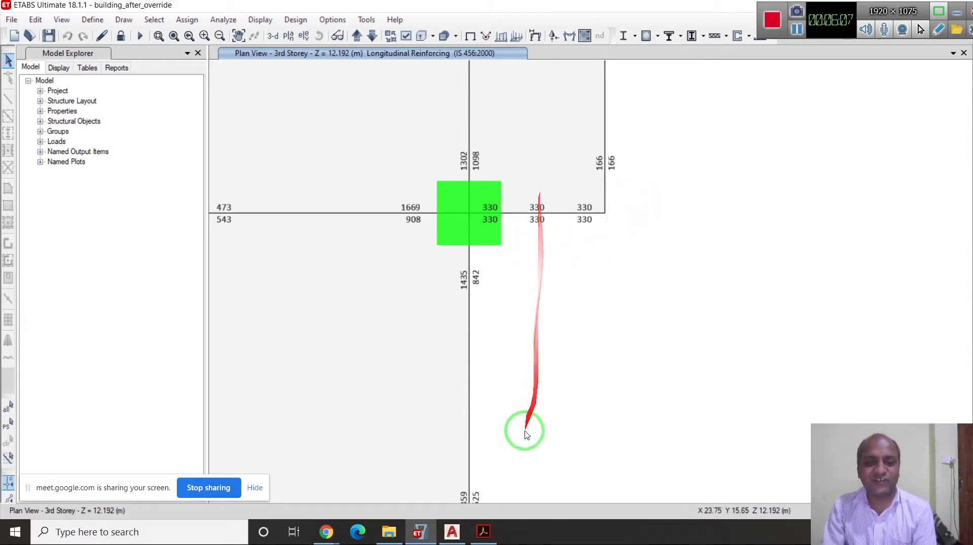
Switch to the AutoCAD plan to recheck the column and cantilever beam layout, and return to the ETABS model
click(467, 536)
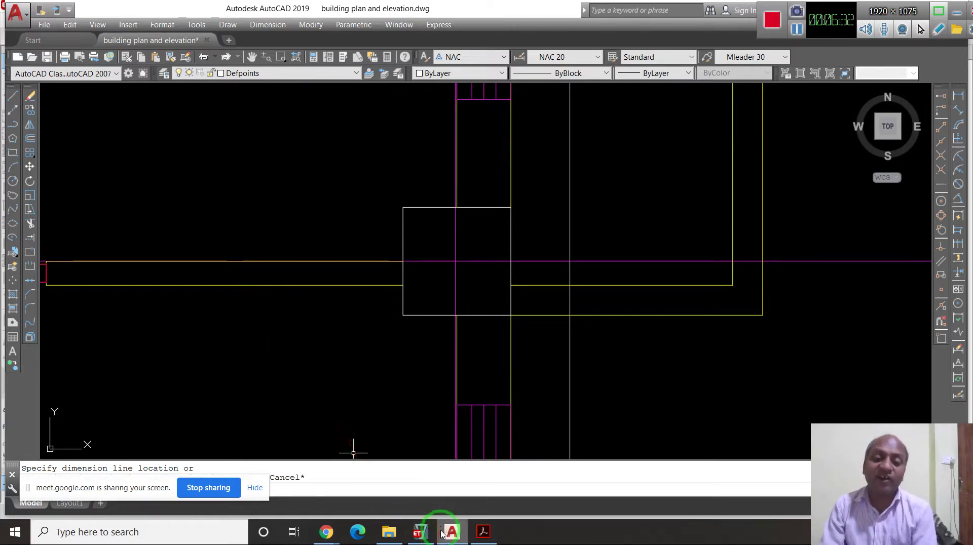
mouse_move(427, 536)
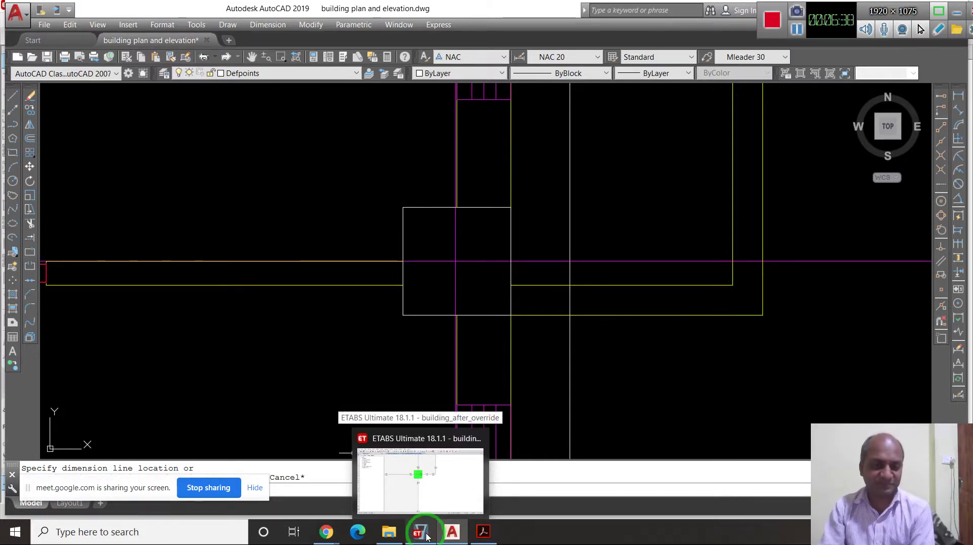
click(427, 536)
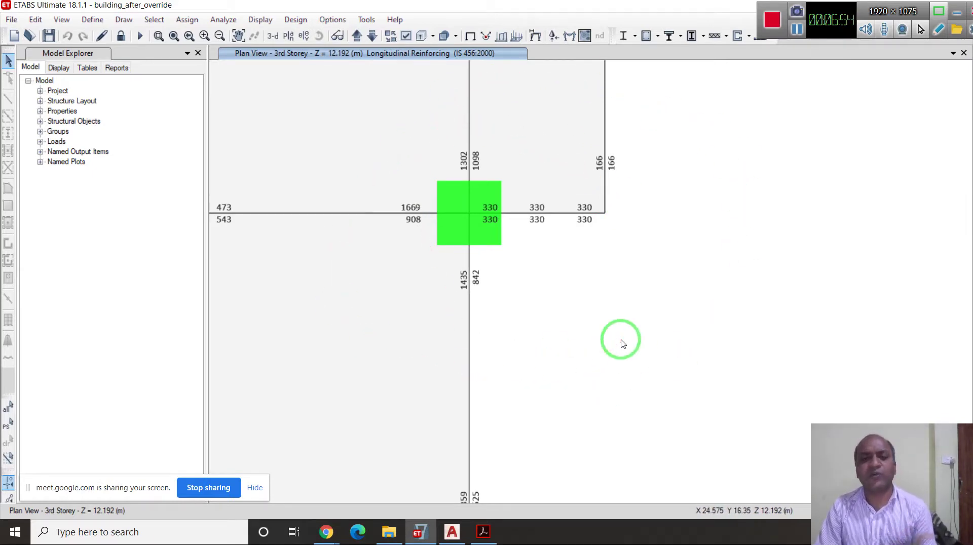
Compare the main beam's reinforcement with the cantilever beam's across the edge column on grids 6 and E
scroll(697, 324, down, 2)
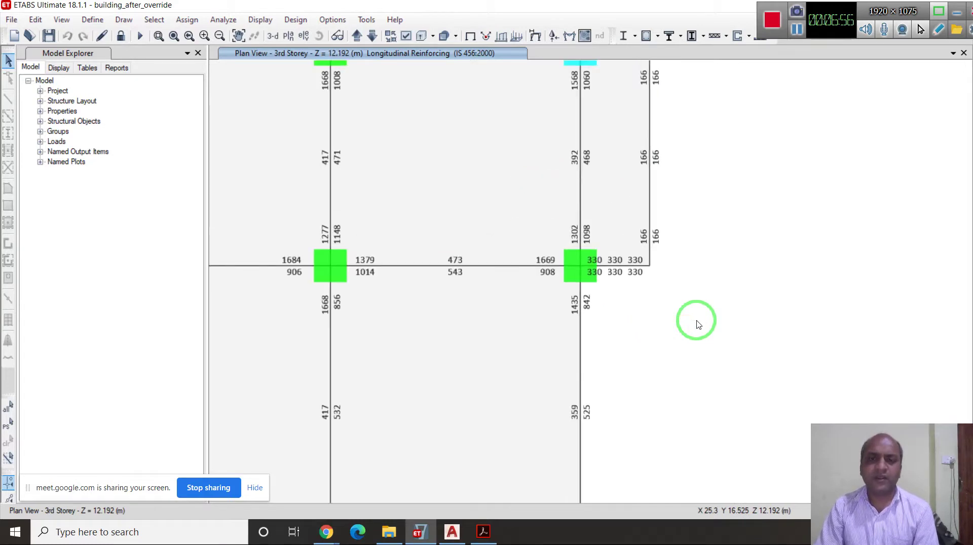
scroll(628, 296, up, 2)
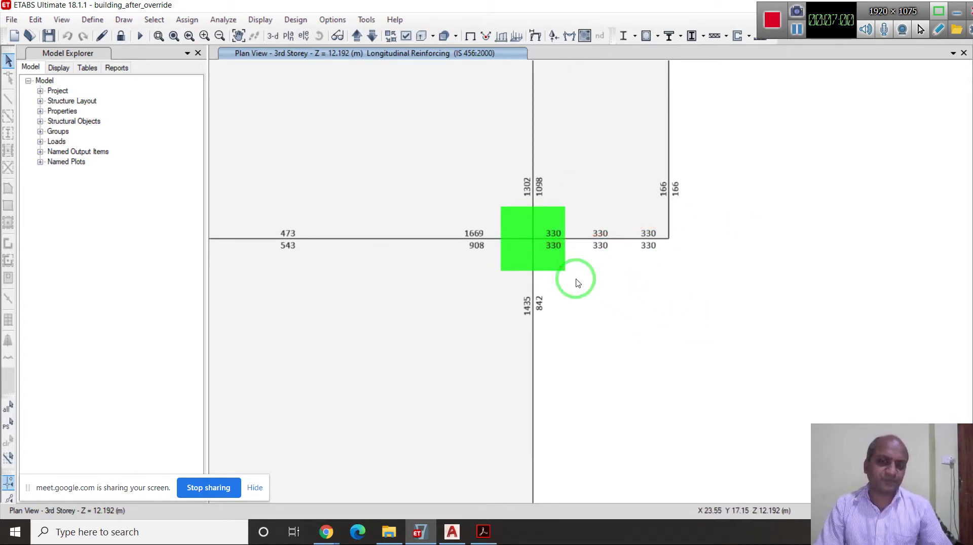
mouse_move(577, 281)
mouse_down()
mouse_move(629, 221)
mouse_move(608, 261)
mouse_move(628, 245)
mouse_up()
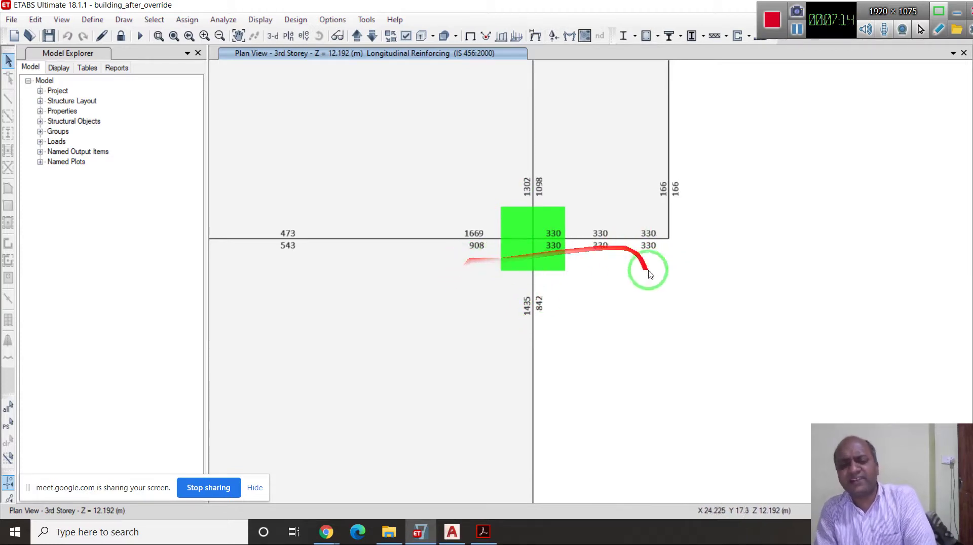
scroll(595, 348, down, 2)
scroll(634, 299, up, 2)
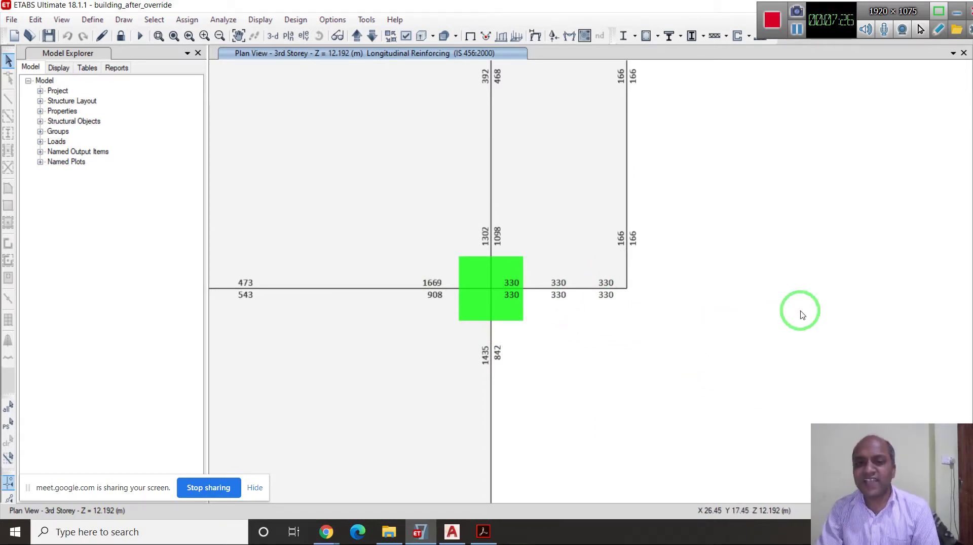
mouse_move(395, 294)
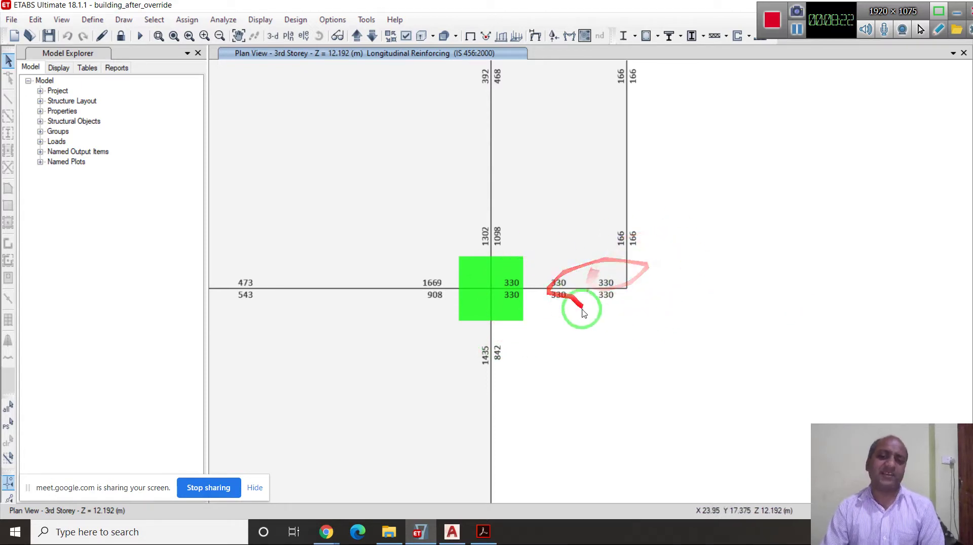
scroll(606, 354, down, 2)
scroll(608, 358, up, 3)
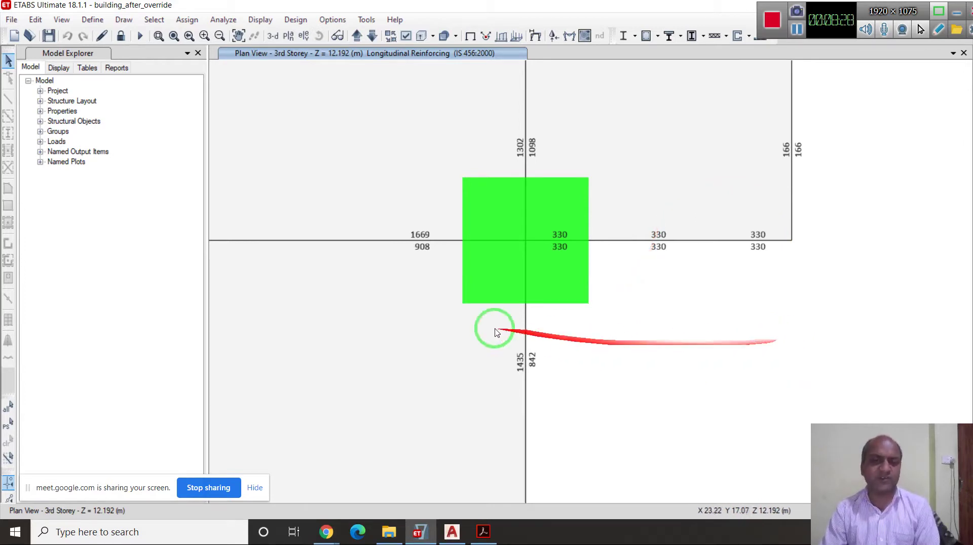
mouse_move(307, 246)
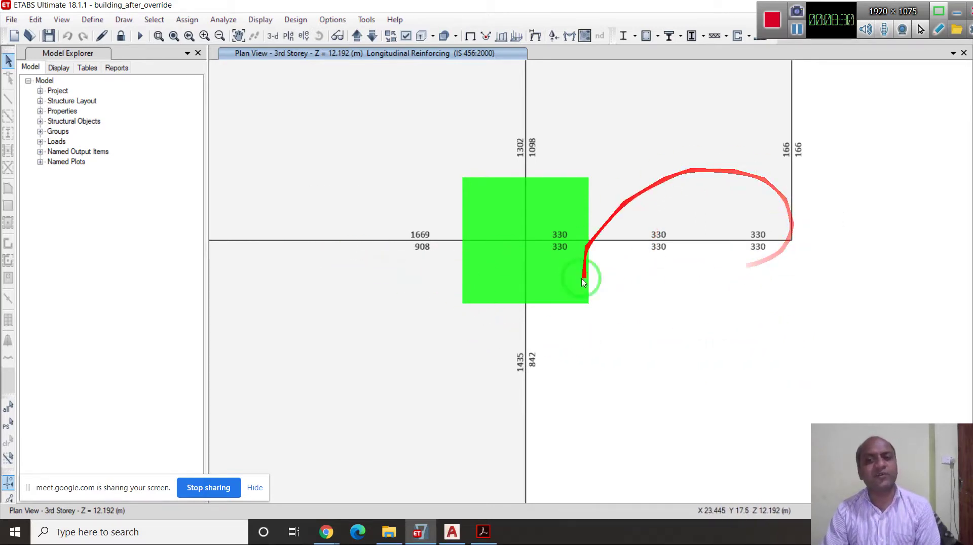
Examine the cantilever and outer beams along grid 6 between E and F, and review the rest of the 3rd storey plan
scroll(698, 347, down, 2)
scroll(692, 364, down, 3)
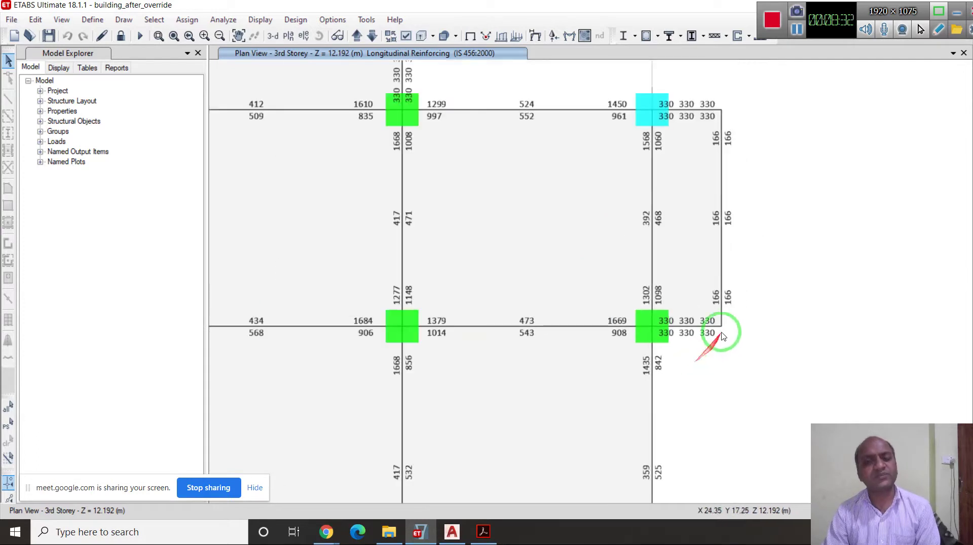
scroll(743, 265, up, 3)
scroll(455, 355, down, 2)
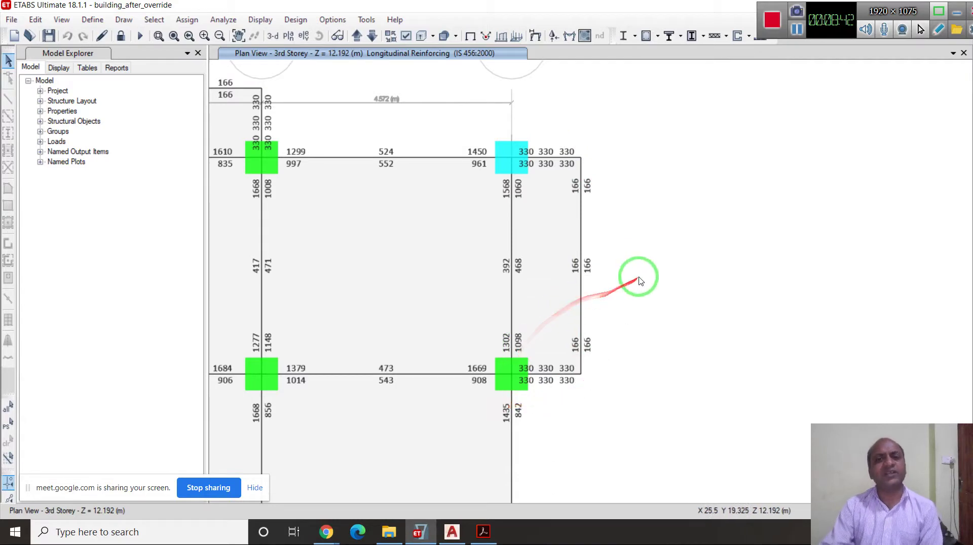
scroll(637, 276, down, 2)
scroll(613, 307, up, 5)
scroll(522, 264, down, 3)
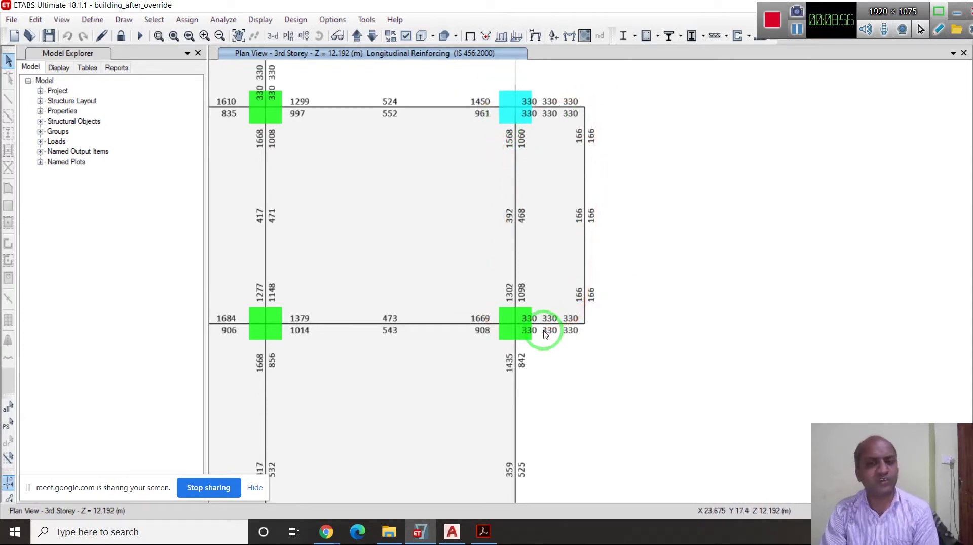
scroll(817, 213, down, 3)
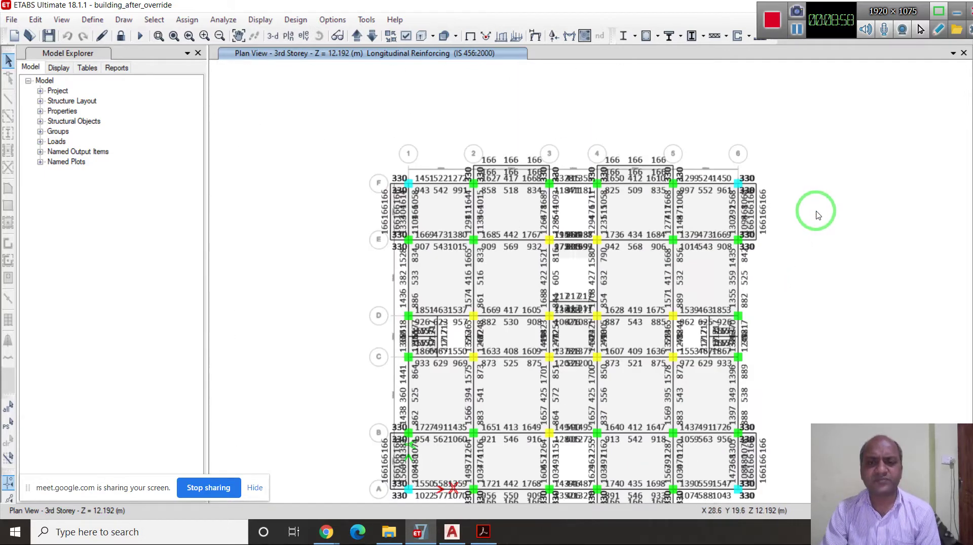
scroll(583, 365, up, 3)
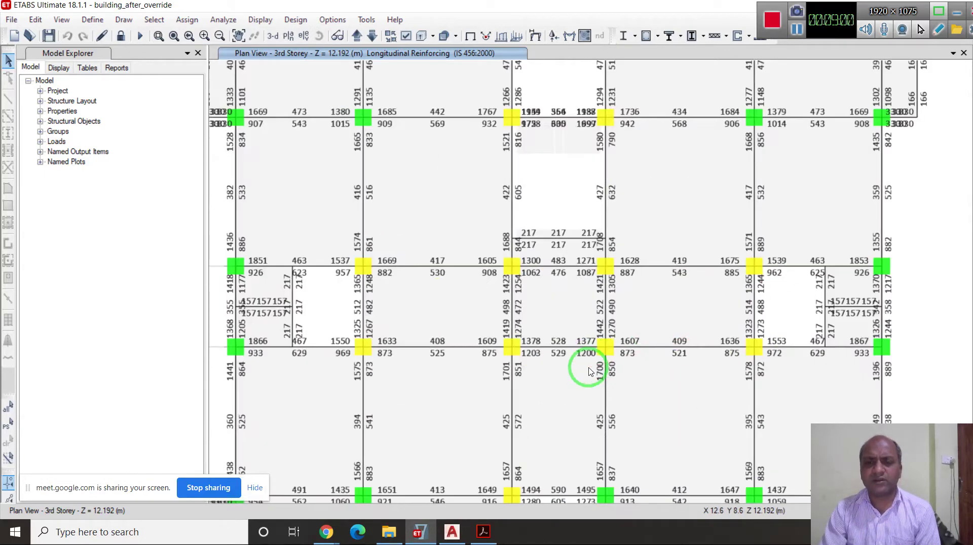
Locate the cantilever bay along grid 6 between E and F in the 3rd storey plan, clearing the accidental selection
scroll(560, 373, down, 3)
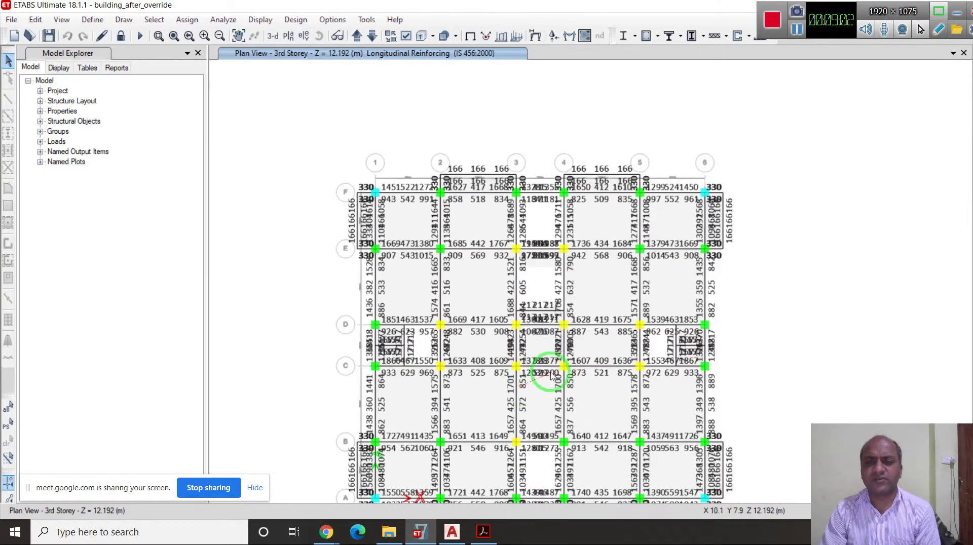
scroll(695, 209, up, 3)
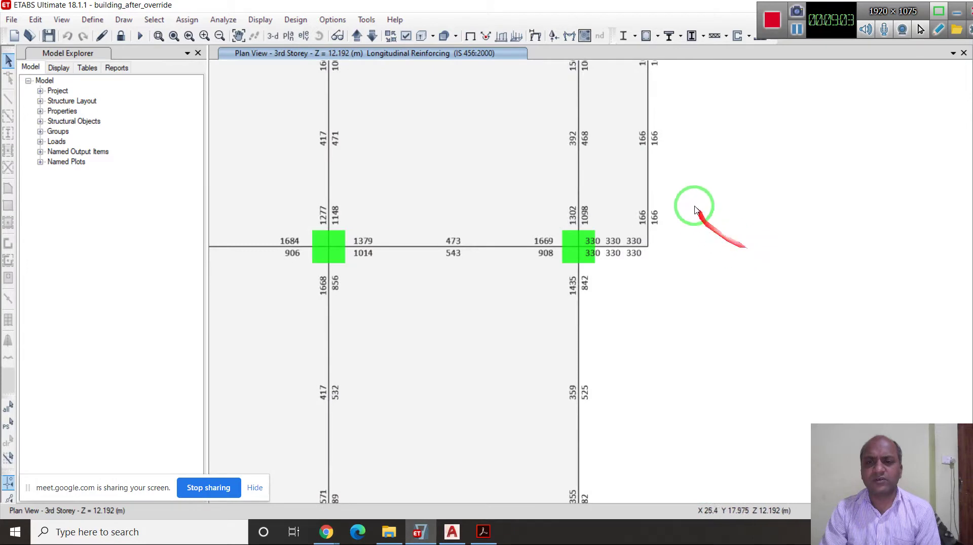
click(637, 110)
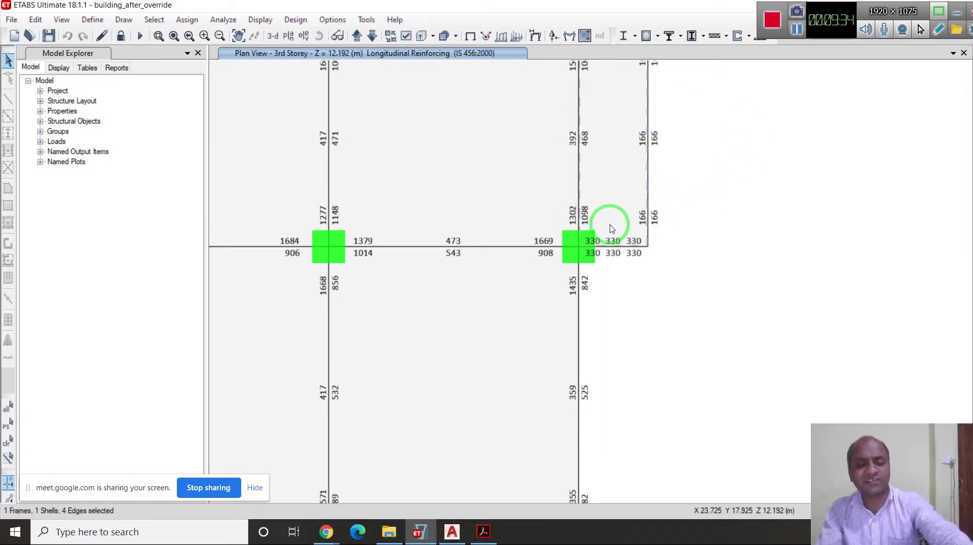
key(Escape)
scroll(624, 303, down, 3)
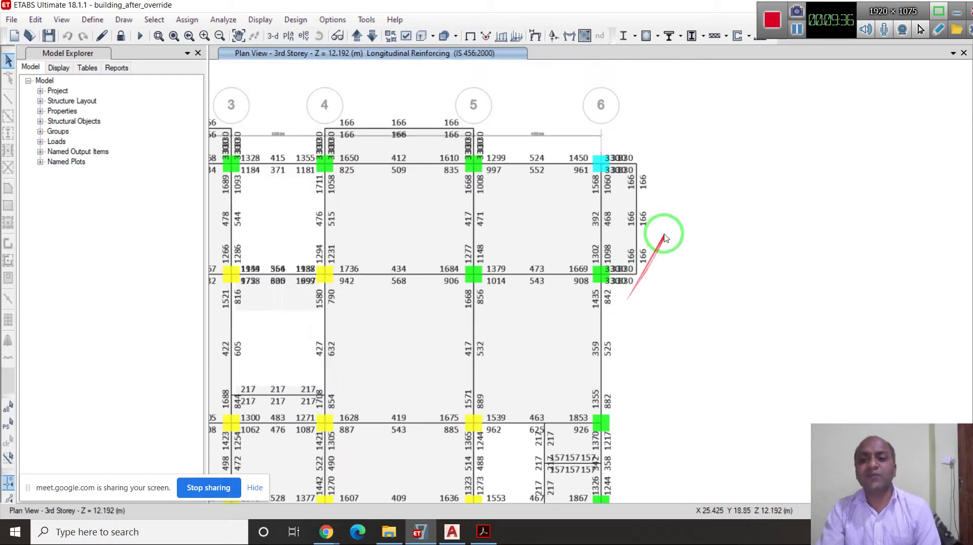
scroll(654, 202, up, 3)
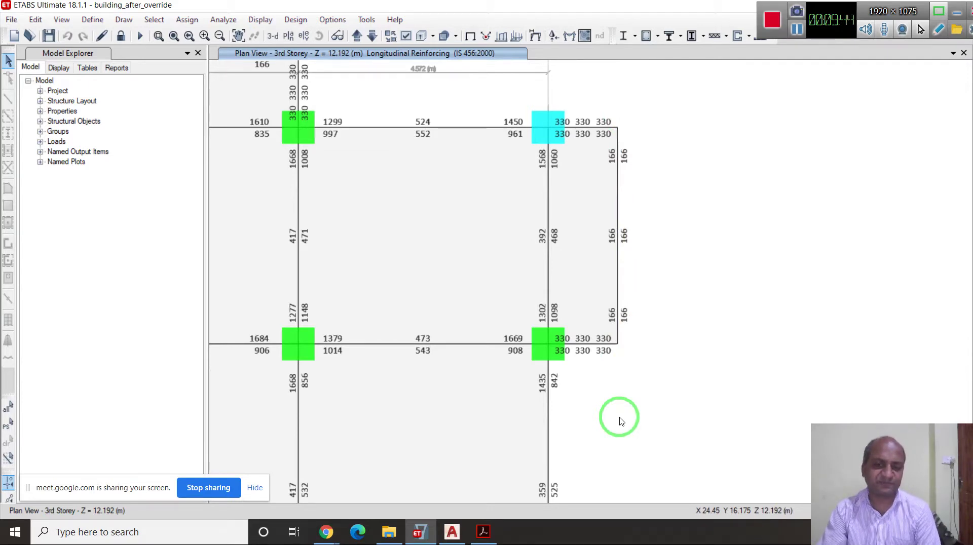
Inspect the outer beam's reinforcement where it meets the ends of the cantilever beams on grids E and F
mouse_move(616, 344)
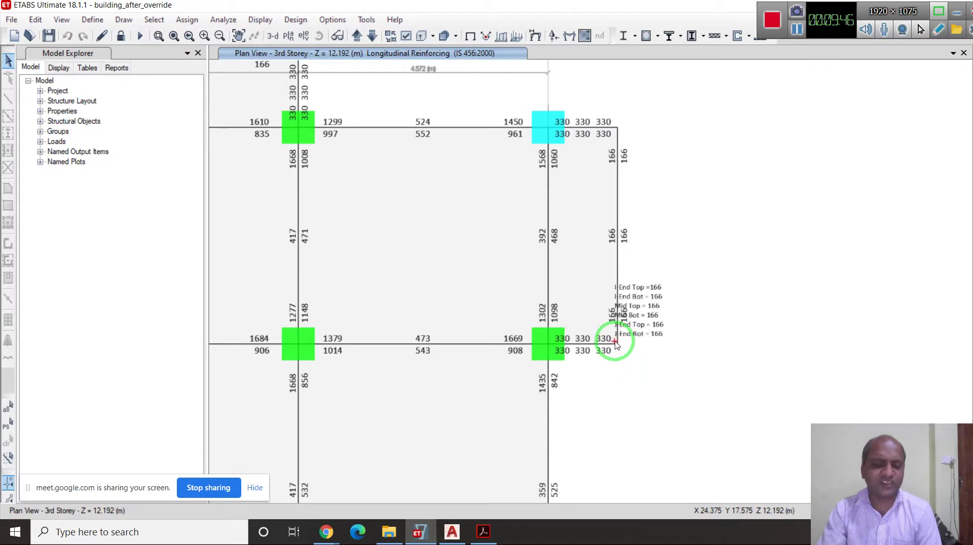
scroll(615, 344, up, 2)
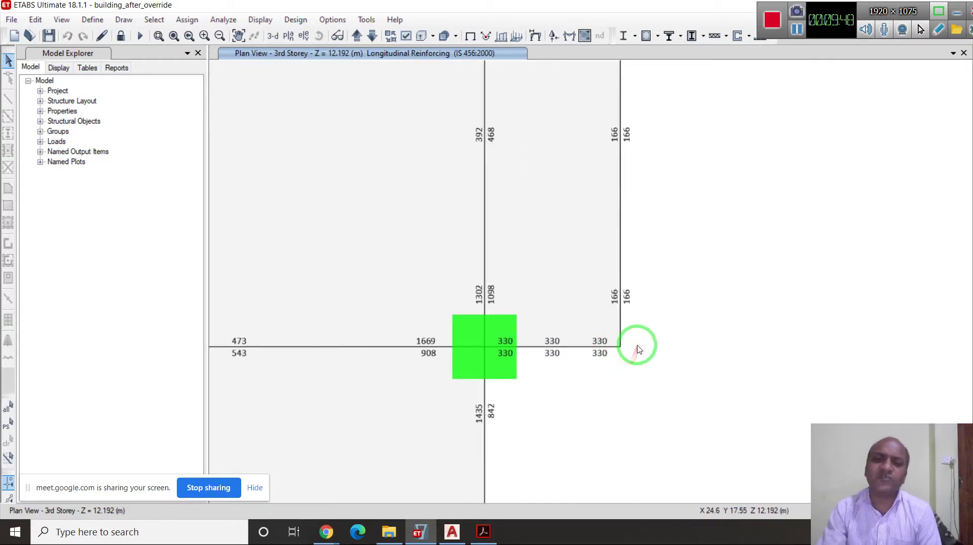
scroll(637, 346, down, 2)
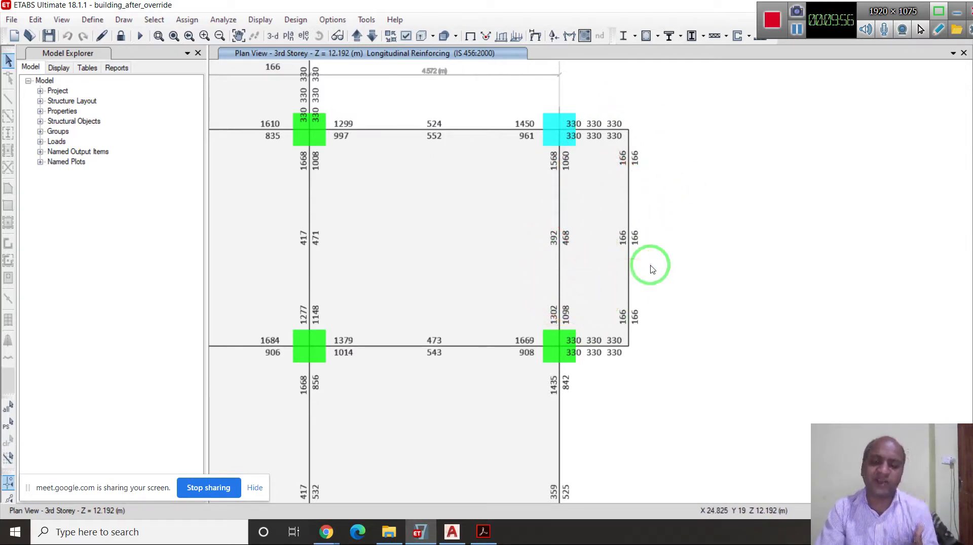
mouse_move(633, 134)
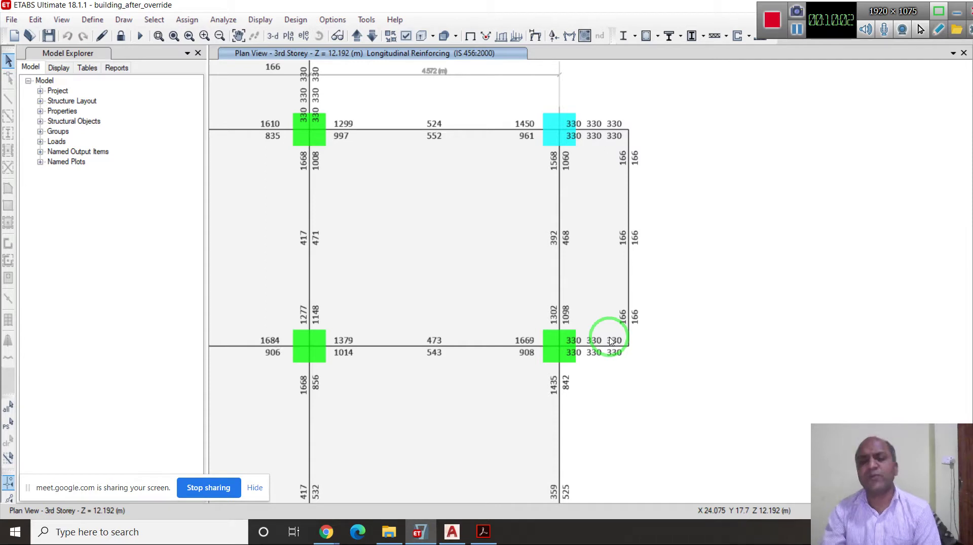
scroll(623, 306, up, 2)
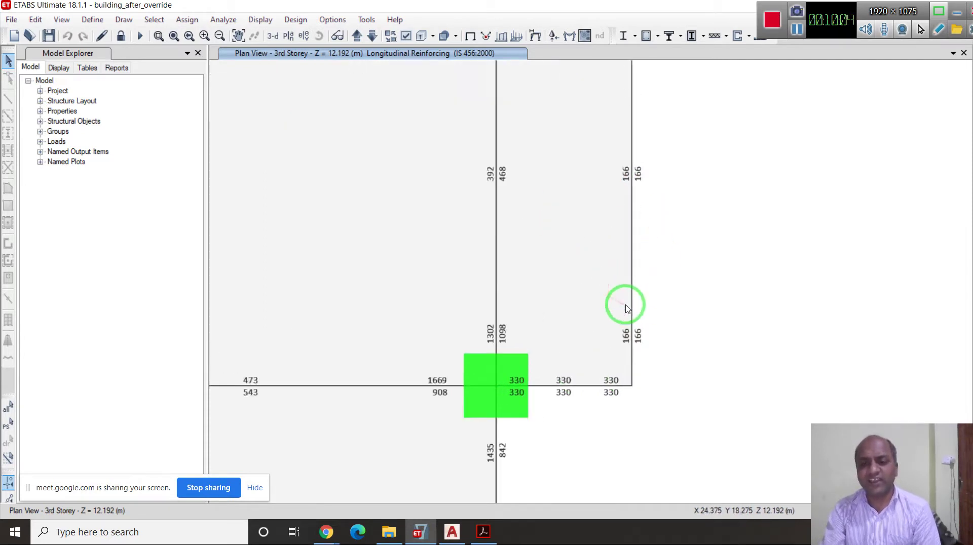
scroll(535, 277, down, 2)
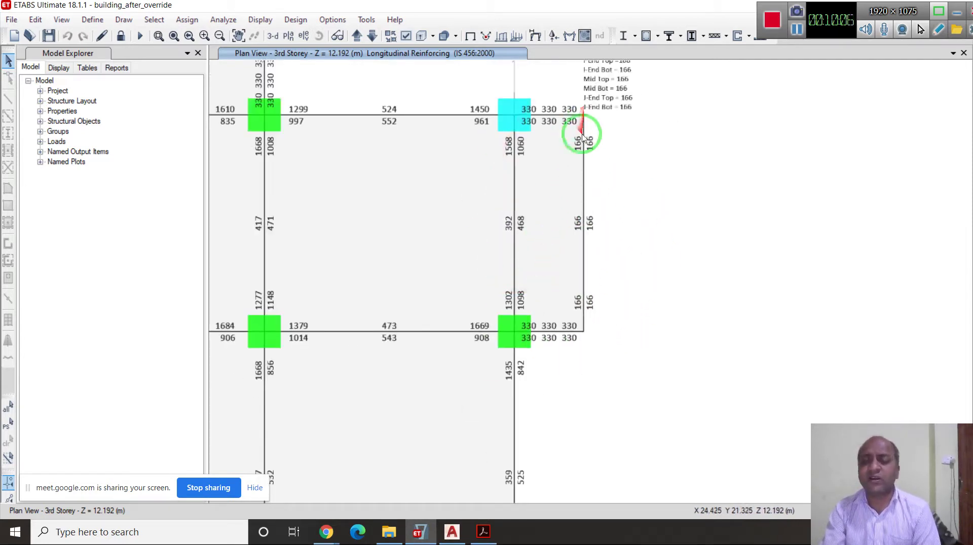
Compare the outer beam's end reinforcement with the cantilever beam's at the free corner beyond grids 6 and E
mouse_move(582, 314)
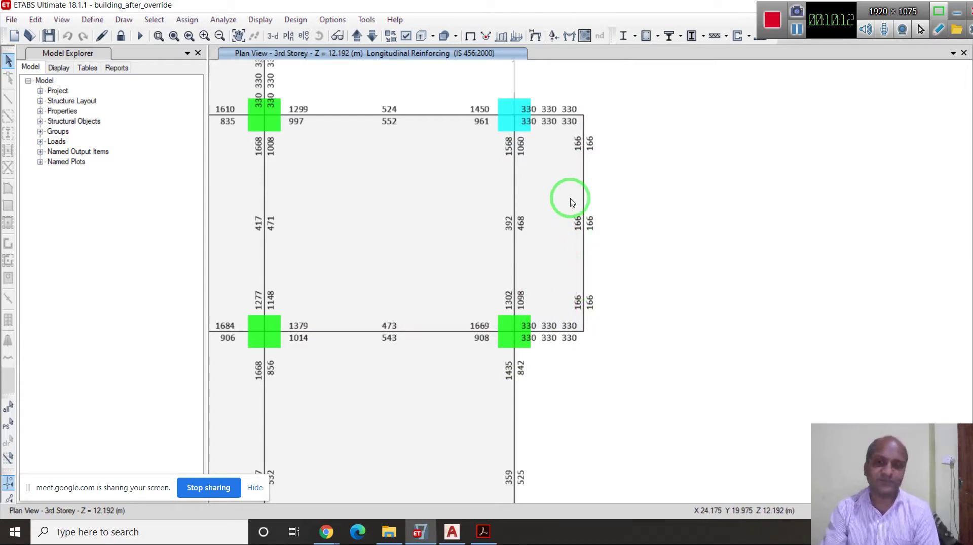
scroll(572, 306, up, 3)
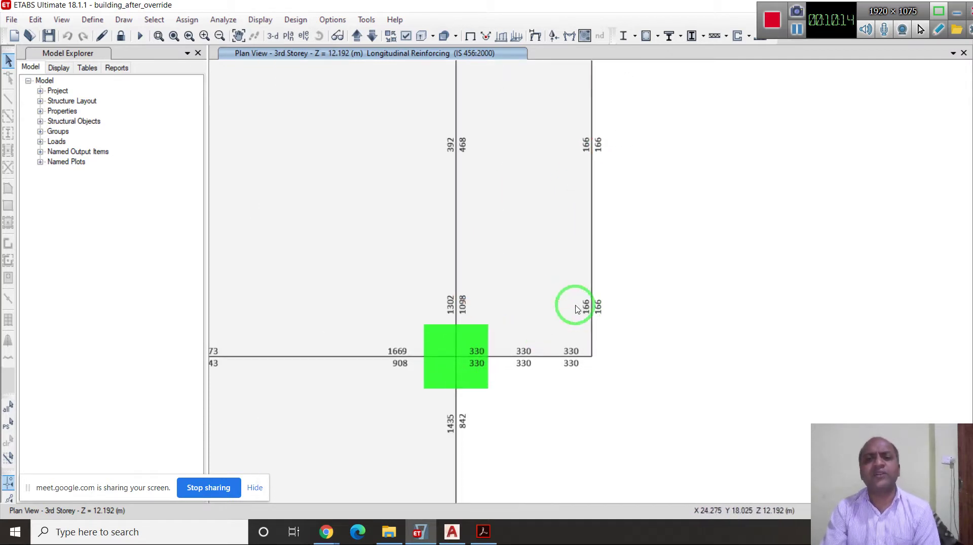
scroll(597, 395, down, 3)
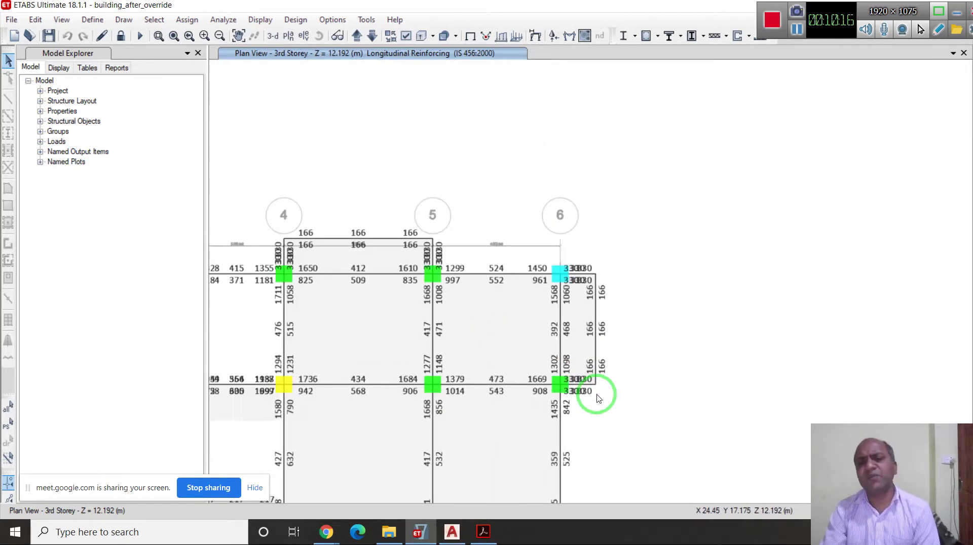
scroll(596, 394, up, 5)
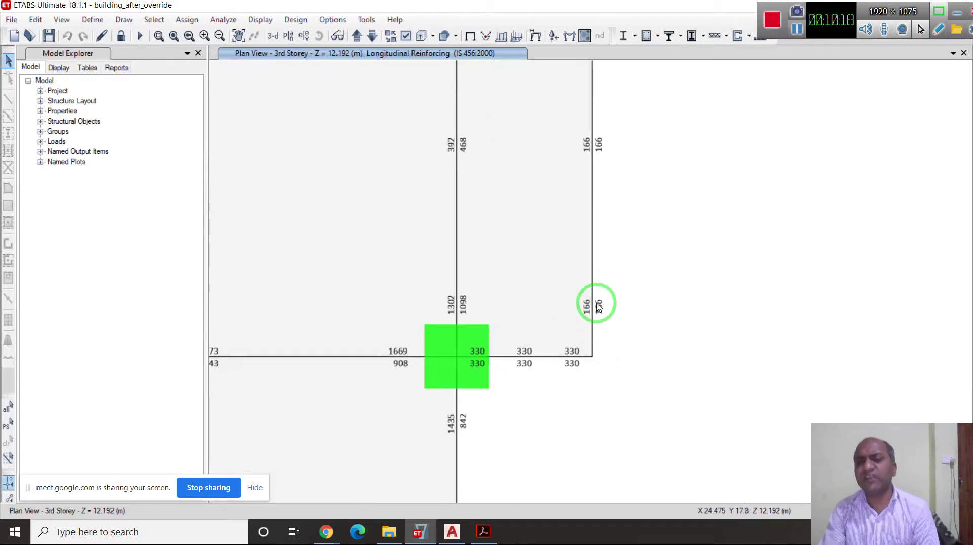
mouse_move(593, 334)
scroll(592, 334, down, 2)
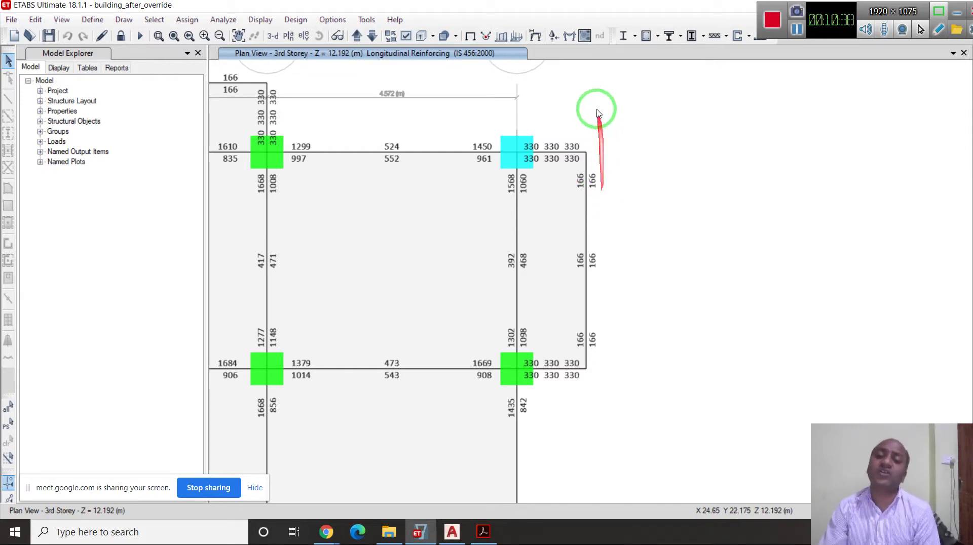
Review the outer beams of the cantilever projections beyond grid F and beyond grid 1
scroll(627, 310, up, 2)
scroll(527, 80, down, 4)
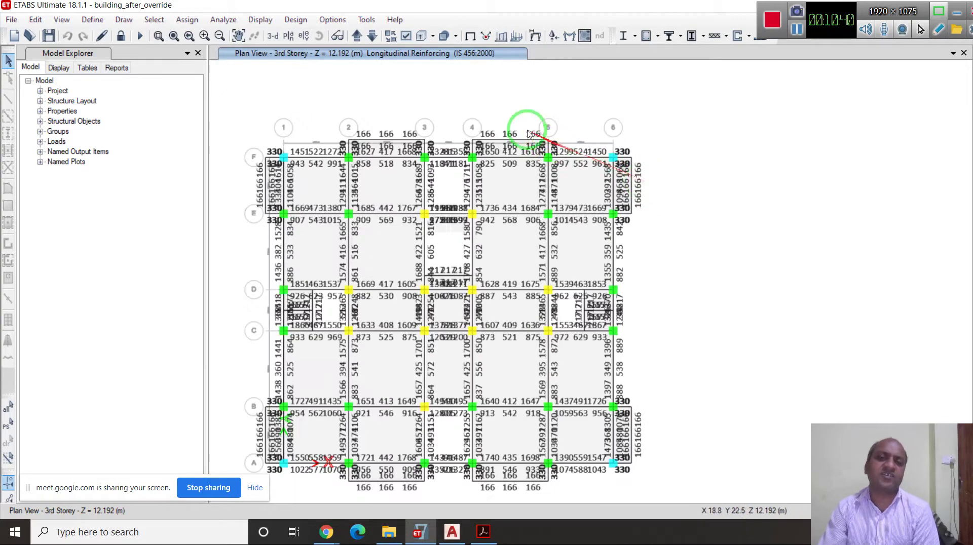
scroll(482, 132, up, 3)
scroll(792, 152, down, 4)
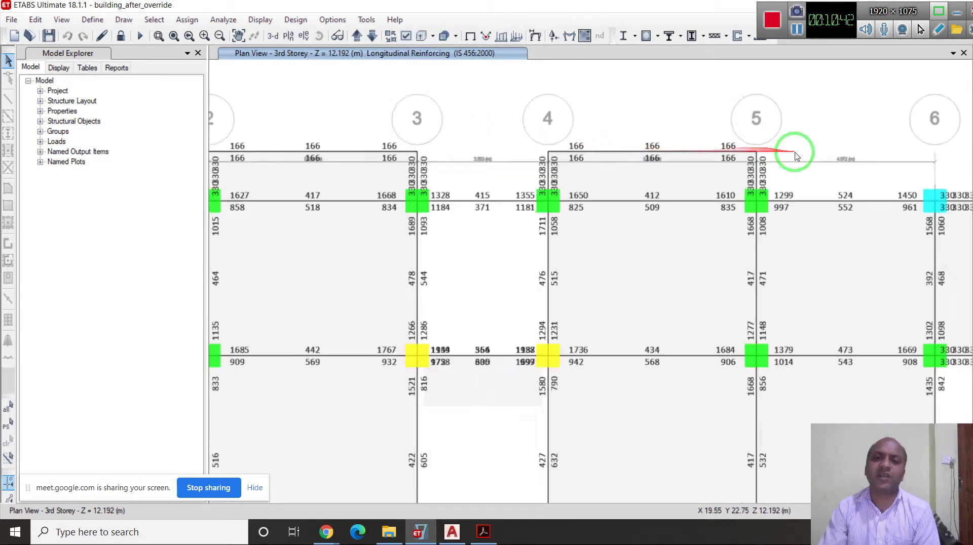
scroll(460, 180, up, 4)
scroll(471, 169, down, 1)
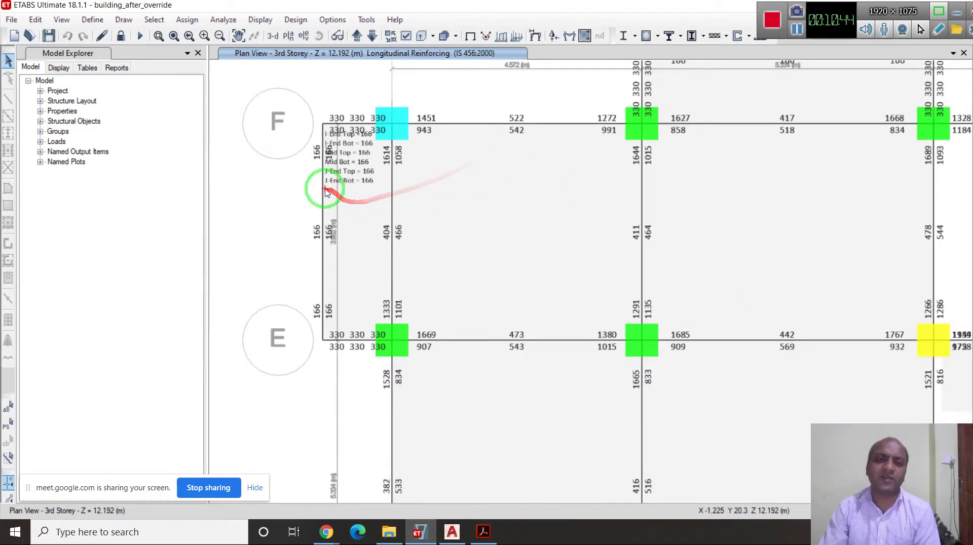
scroll(325, 313, down, 3)
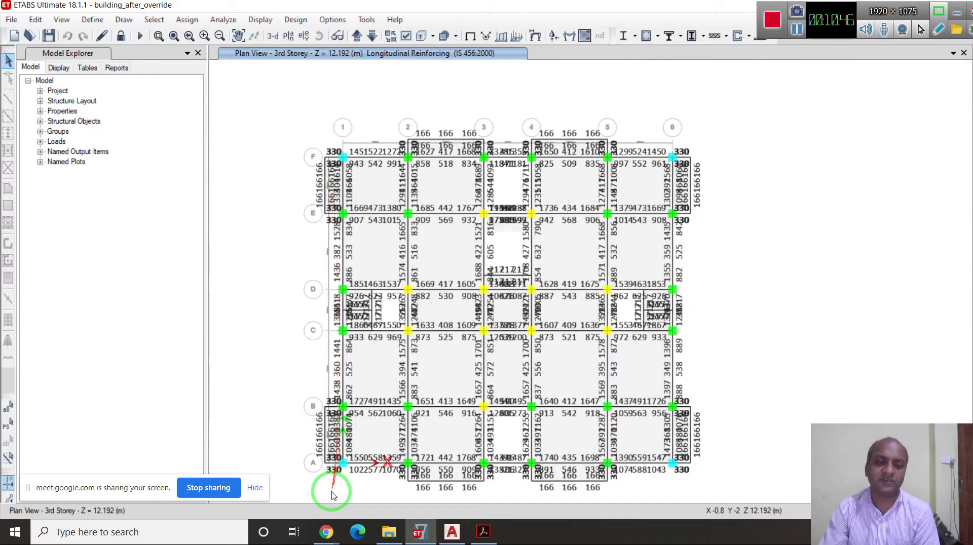
Review the outer beams of the projections beyond grid A, and return to the cantilever bay at grids 6 and E
scroll(327, 476, up, 3)
scroll(229, 363, down, 3)
scroll(374, 410, up, 3)
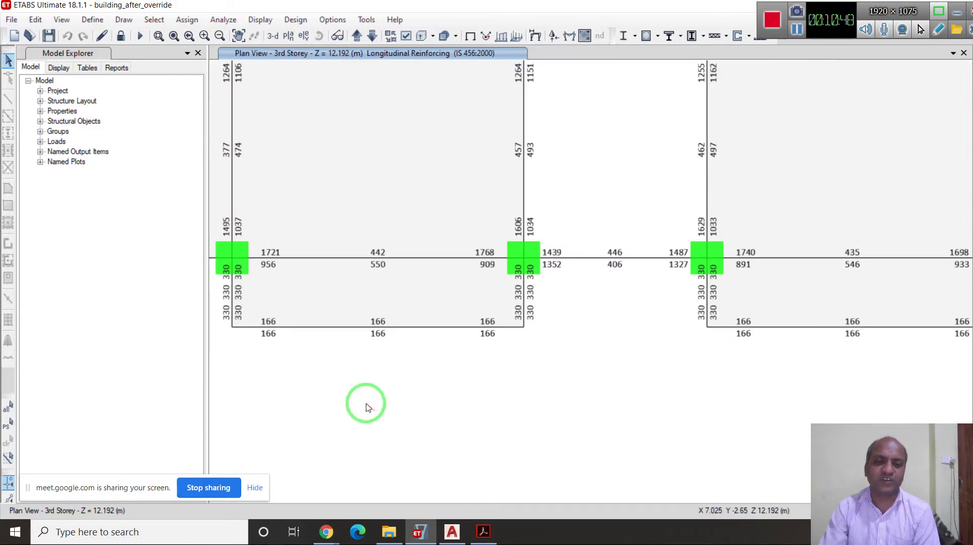
scroll(306, 425, down, 4)
scroll(465, 236, up, 4)
scroll(465, 236, up, 5)
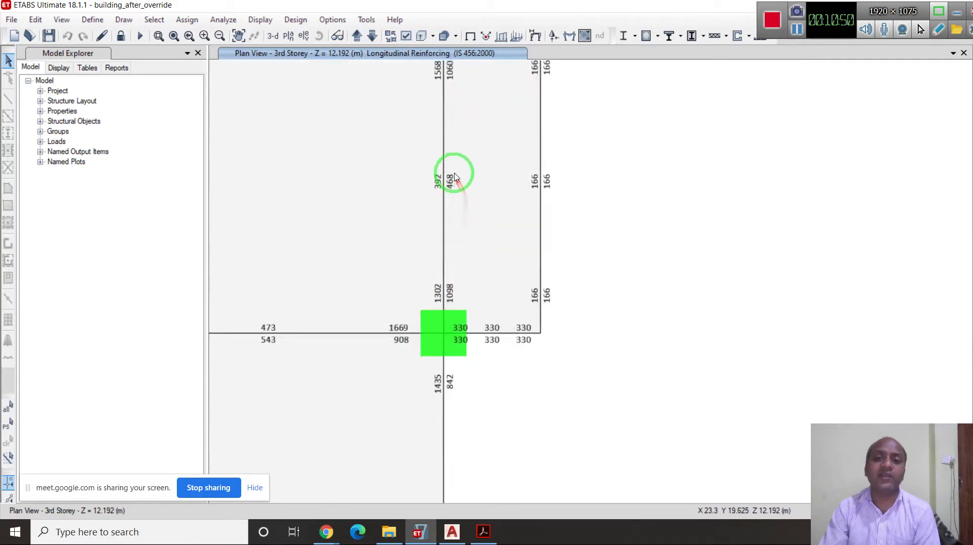
scroll(709, 302, down, 2)
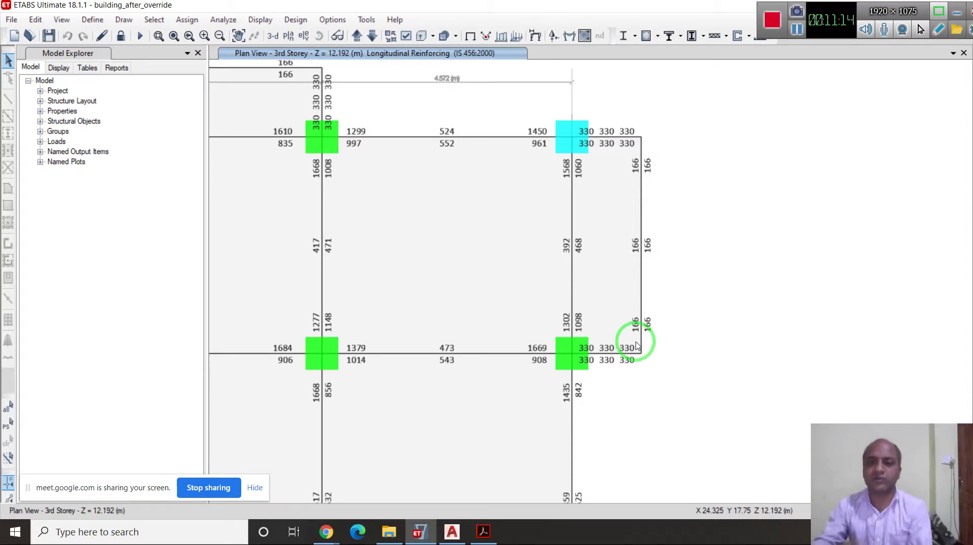
Survey the interior columns on grids C and D, and read the beam reinforcement on grid D between 4 and 5
scroll(637, 346, down, 3)
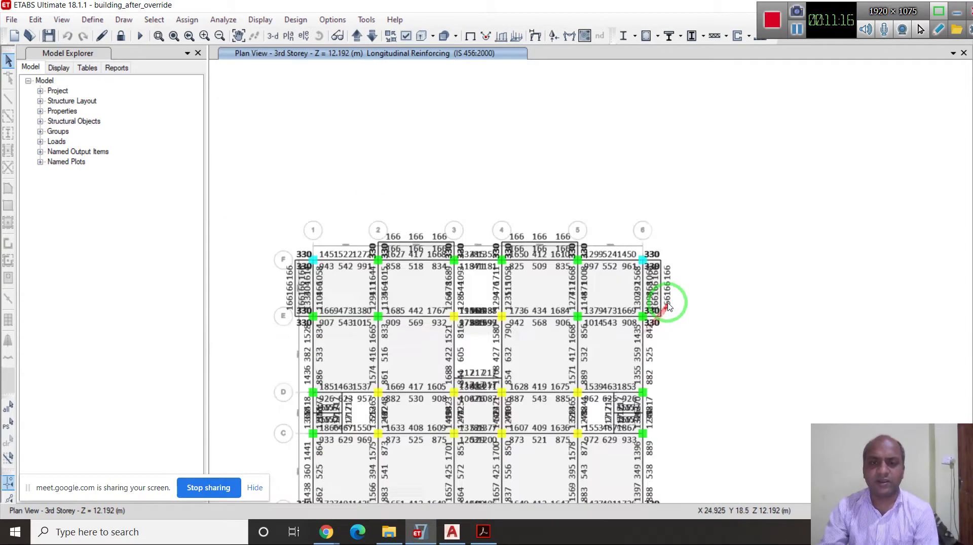
scroll(608, 300, up, 3)
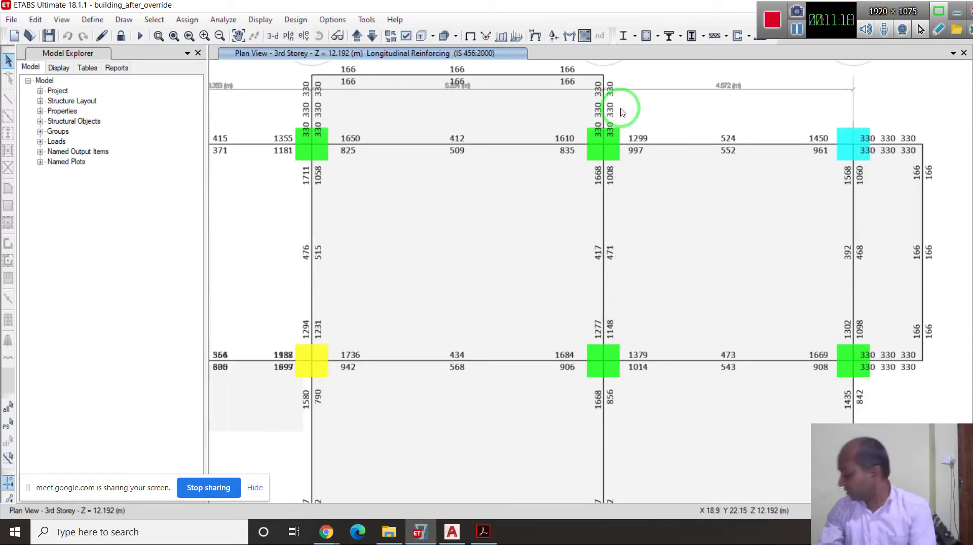
scroll(624, 182, down, 3)
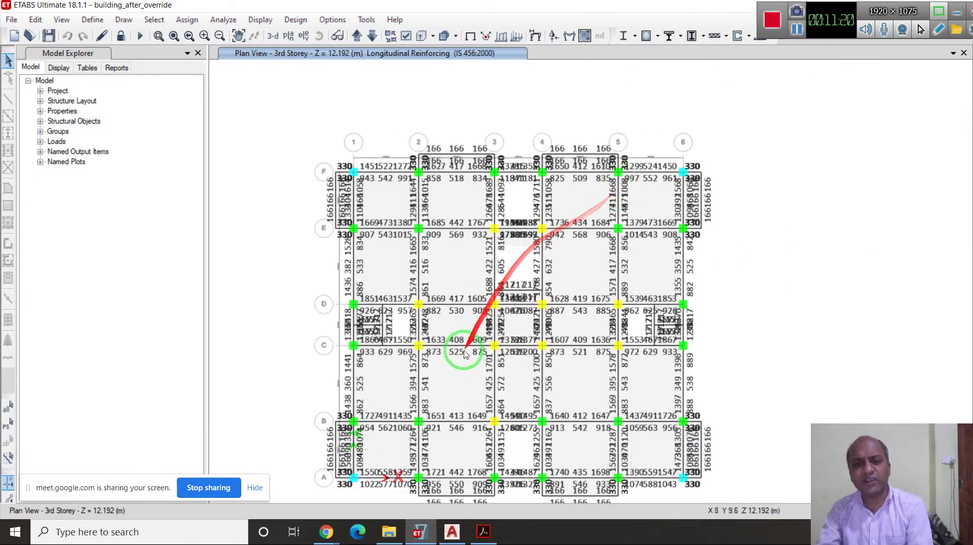
scroll(461, 362, up, 3)
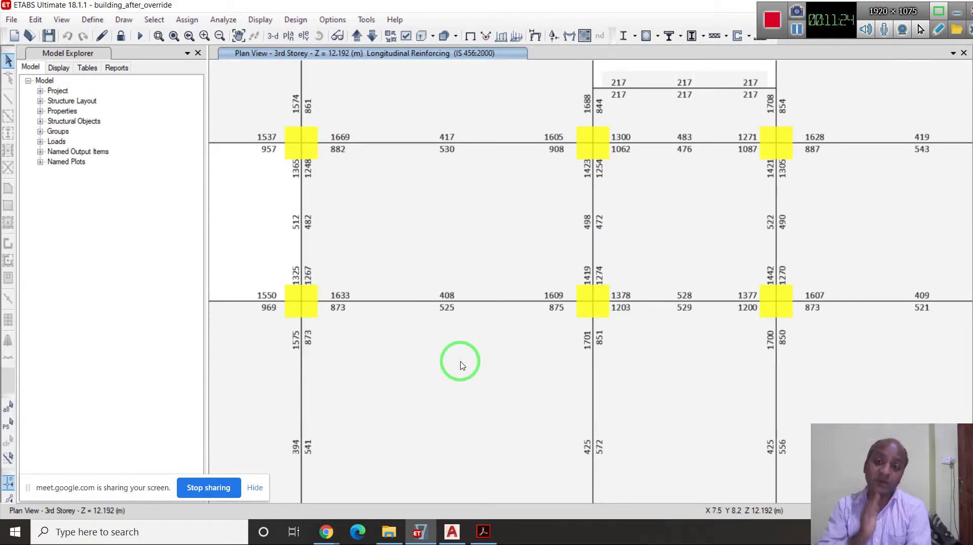
scroll(418, 363, down, 2)
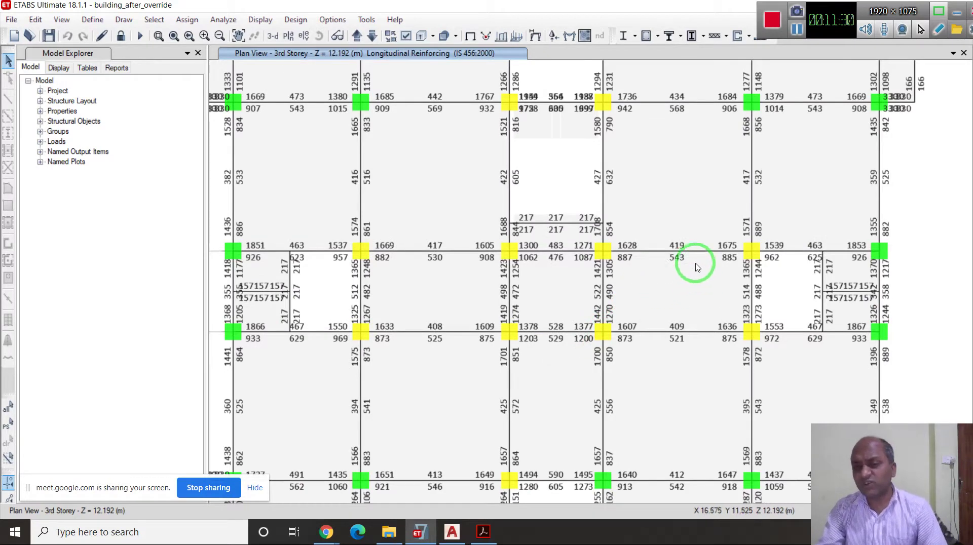
scroll(760, 246, up, 2)
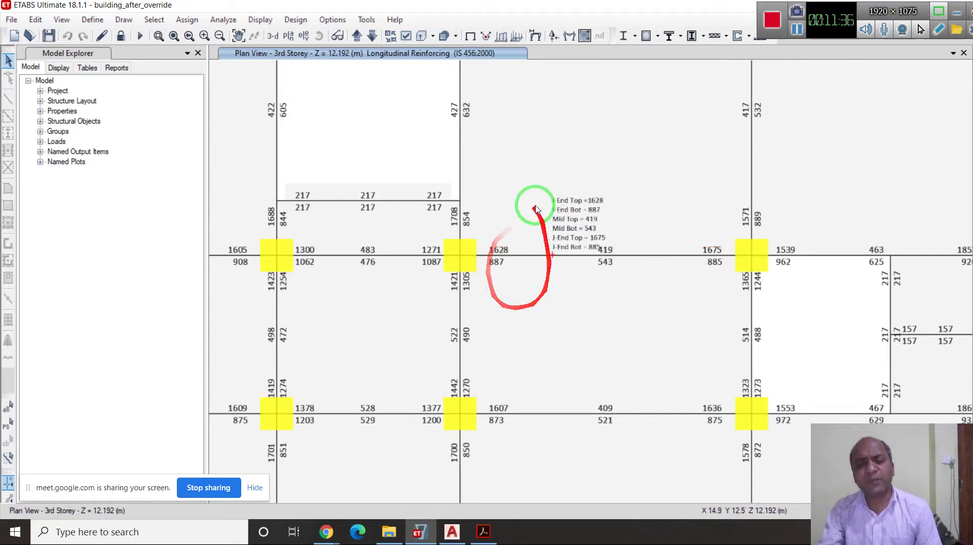
Examine the reinforcement of the beams meeting at the interior column on grids 4 and D
scroll(542, 362, down, 2)
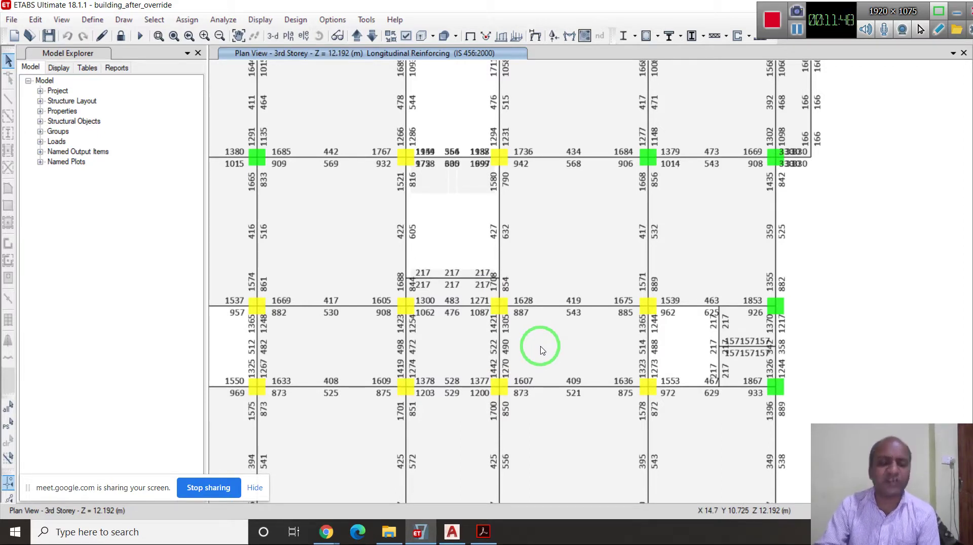
scroll(532, 324, up, 2)
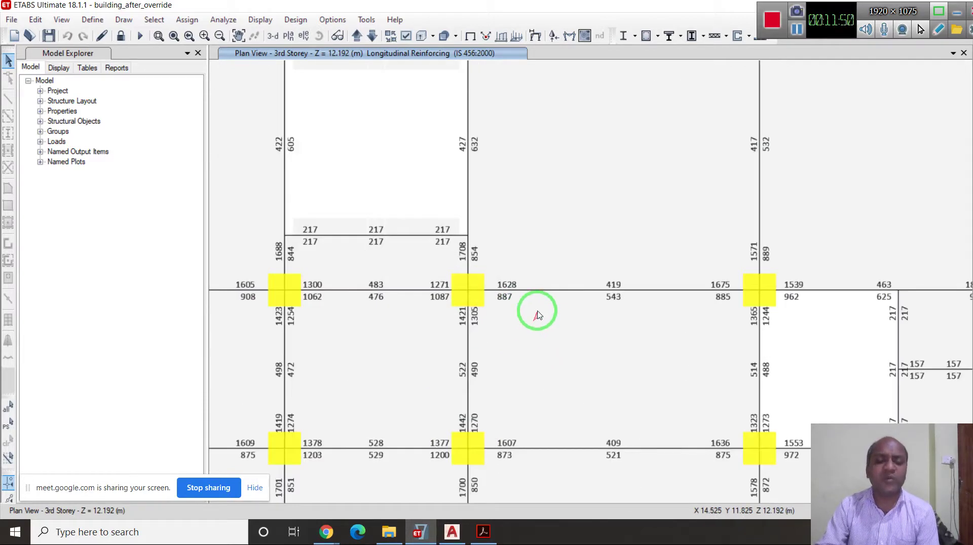
mouse_move(535, 307)
mouse_down()
mouse_move(416, 214)
mouse_move(560, 336)
mouse_up()
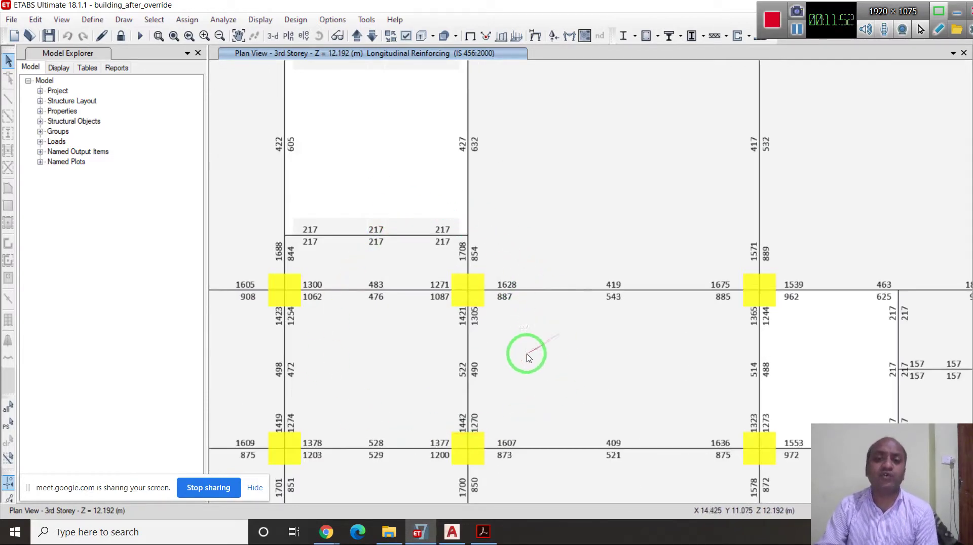
scroll(527, 353, down, 2)
scroll(527, 355, up, 2)
drag(500, 256, 428, 326)
drag(434, 365, 615, 321)
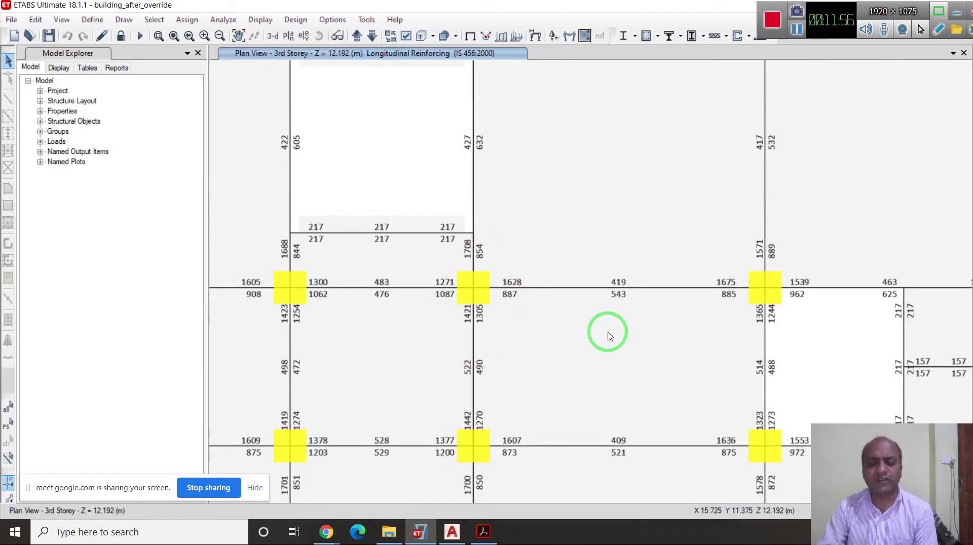
drag(604, 333, 414, 241)
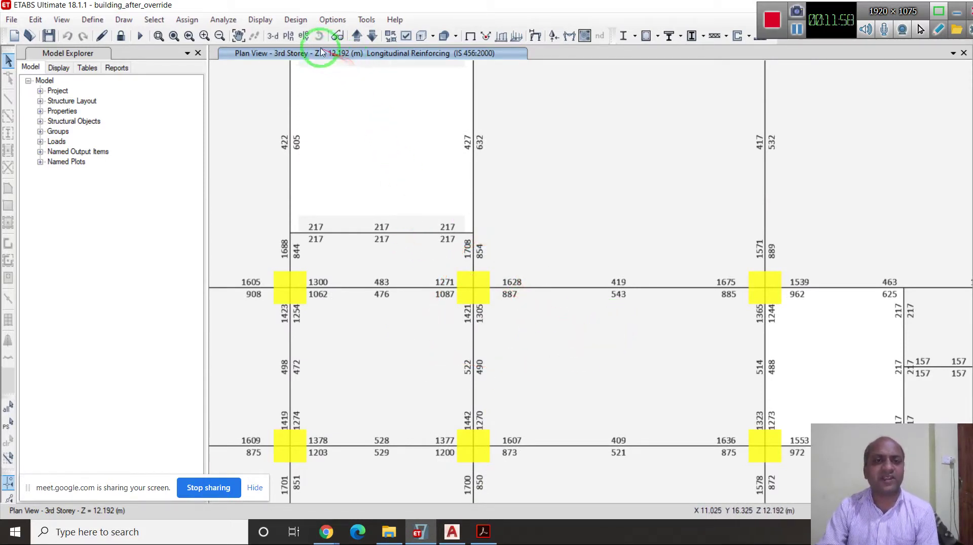
drag(295, 22, 337, 39)
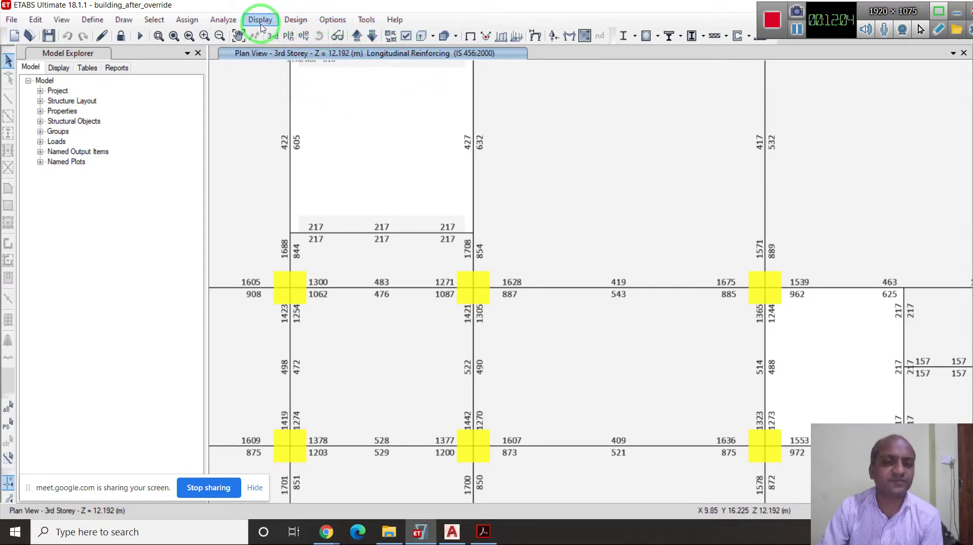
Display the concrete frame design output as Shear Reinforcing on the 3rd Storey plan
click(287, 22)
mouse_move(412, 52)
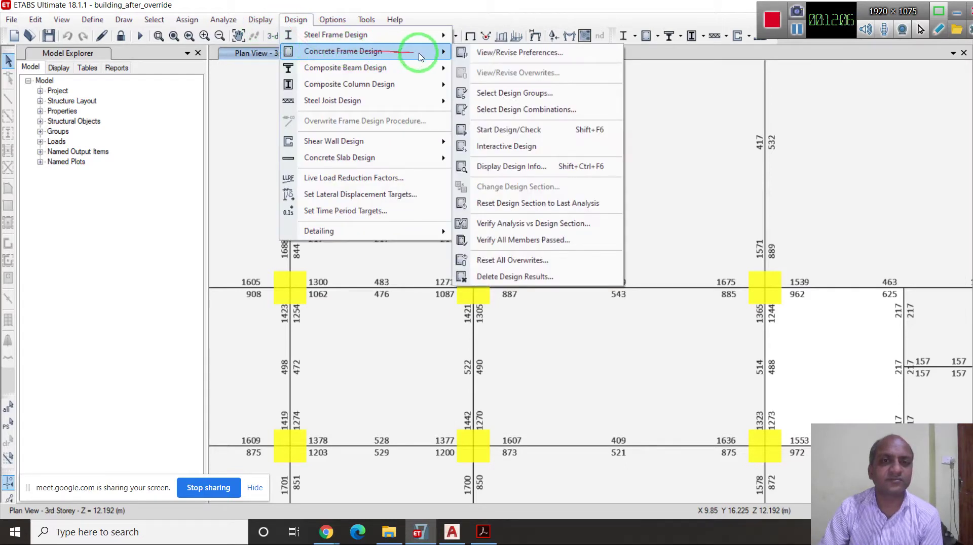
click(501, 168)
click(500, 250)
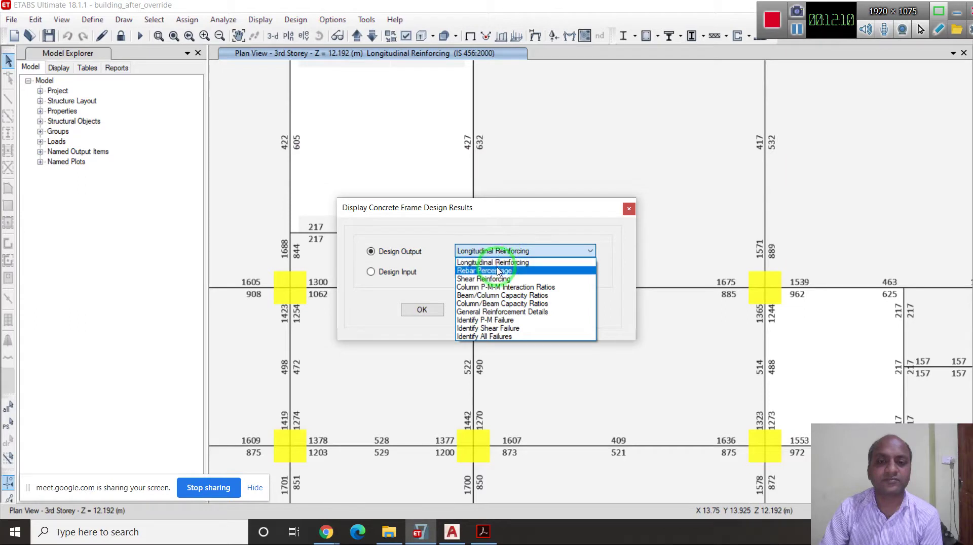
click(491, 284)
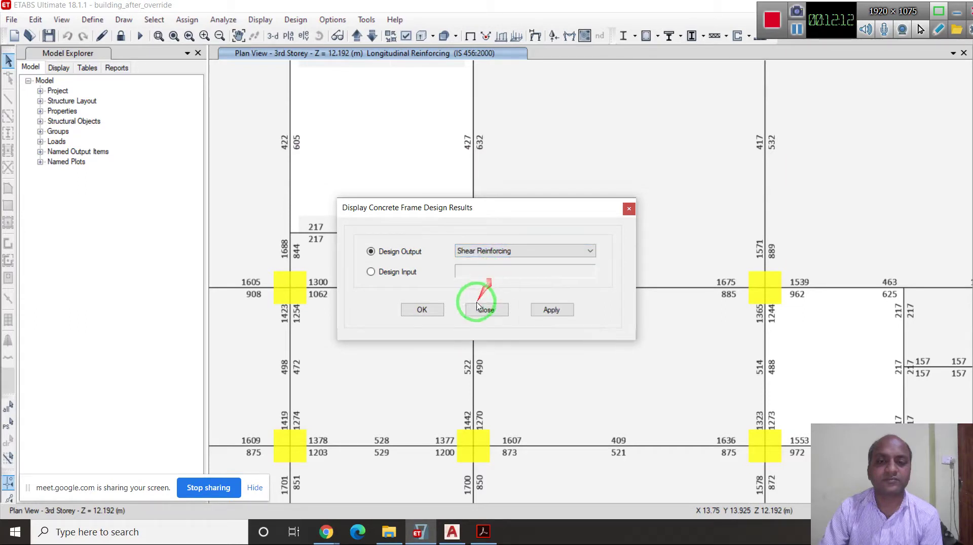
click(431, 313)
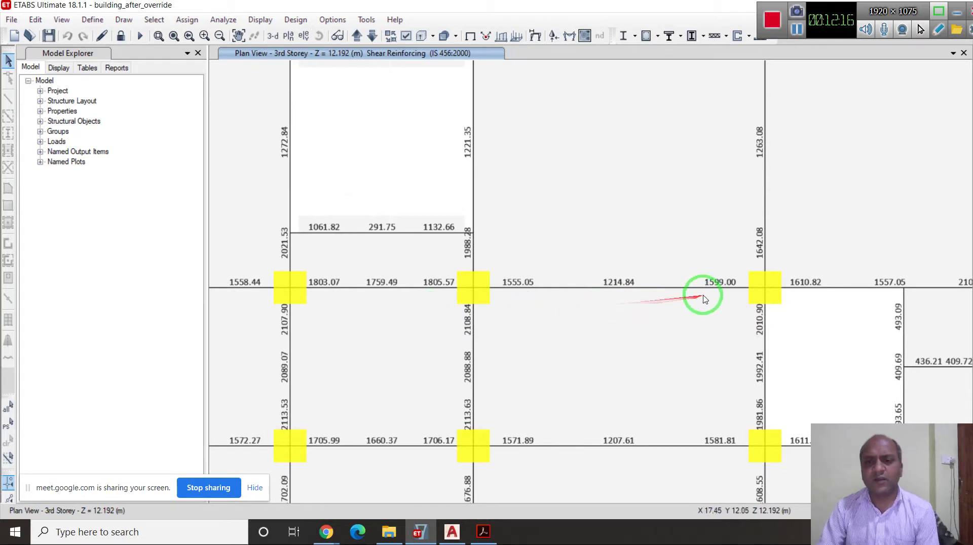
scroll(698, 296, up, 2)
scroll(327, 189, down, 2)
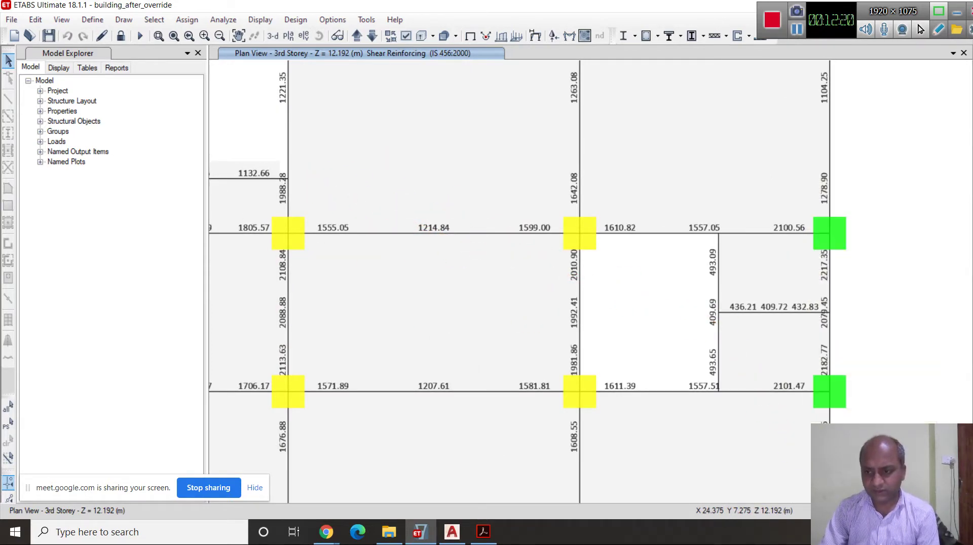
Set the display units for Rebar Area/Length to 0 decimal places
click(912, 502)
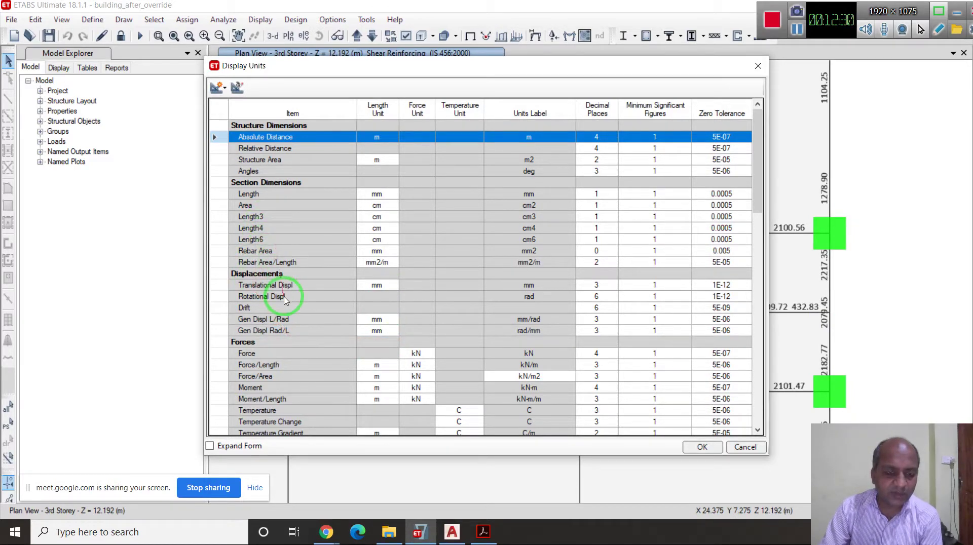
click(385, 262)
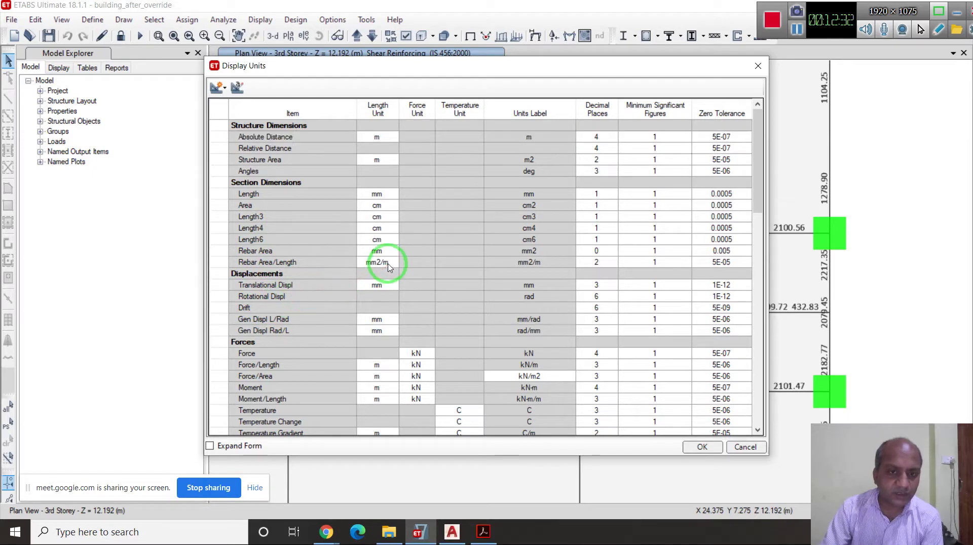
click(599, 265)
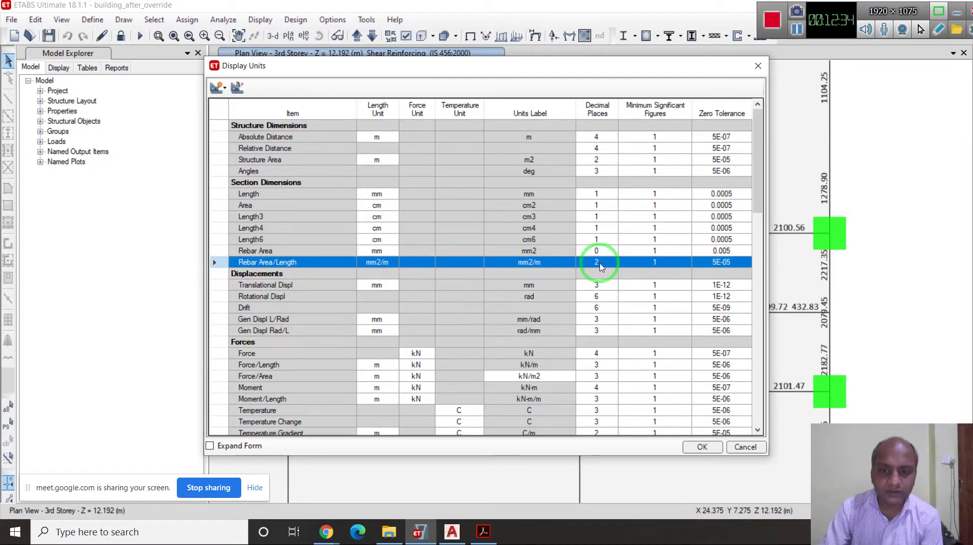
click(599, 264)
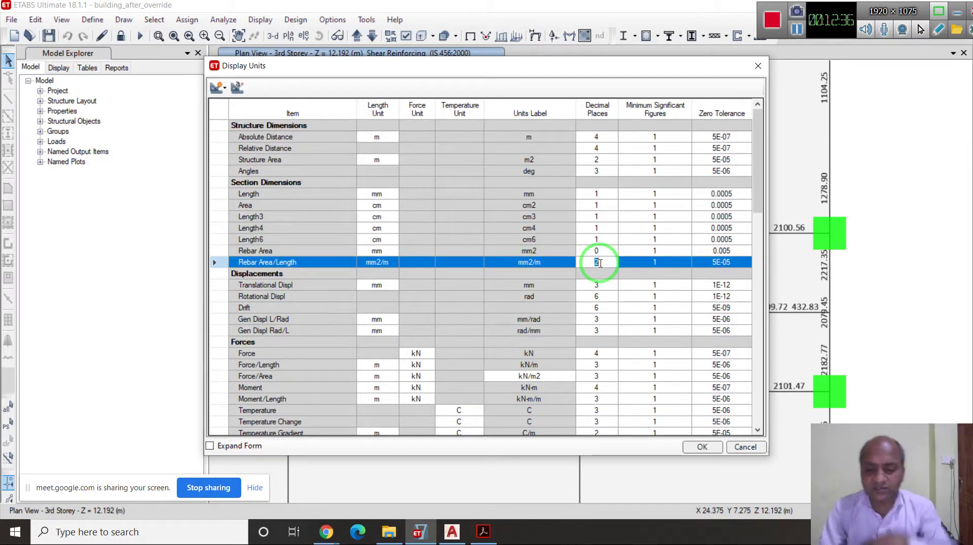
text(0)
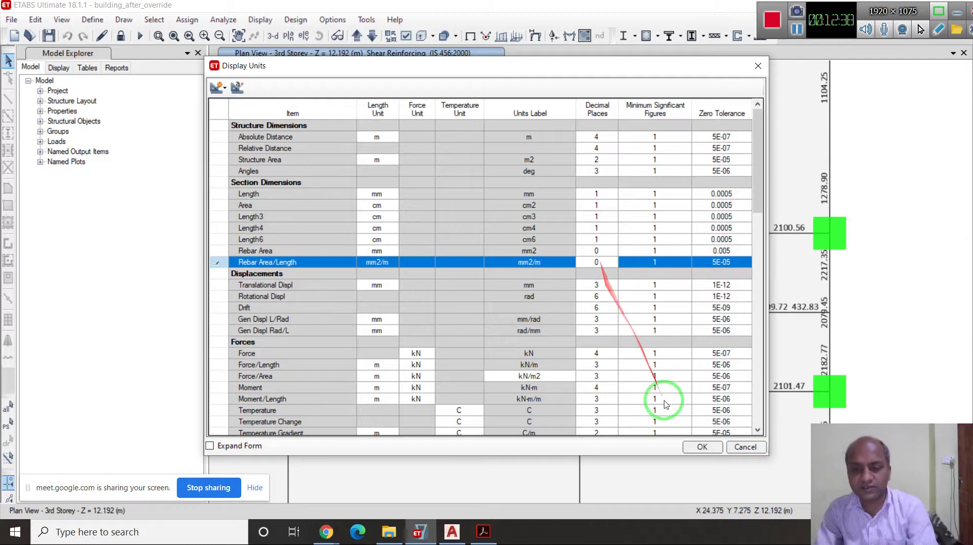
click(704, 448)
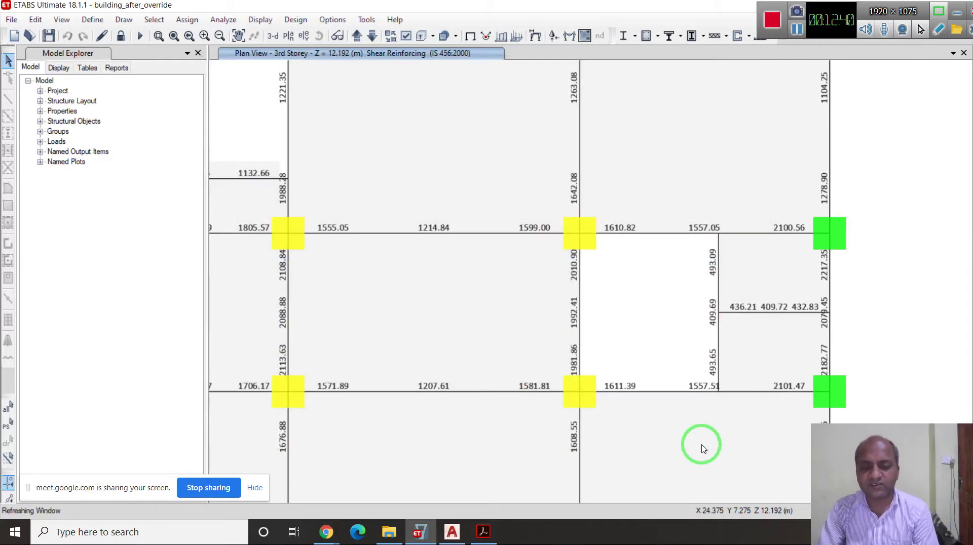
Examine the shear reinforcement of the beams meeting at the interior and edge columns along grids C and D
scroll(658, 242, down, 4)
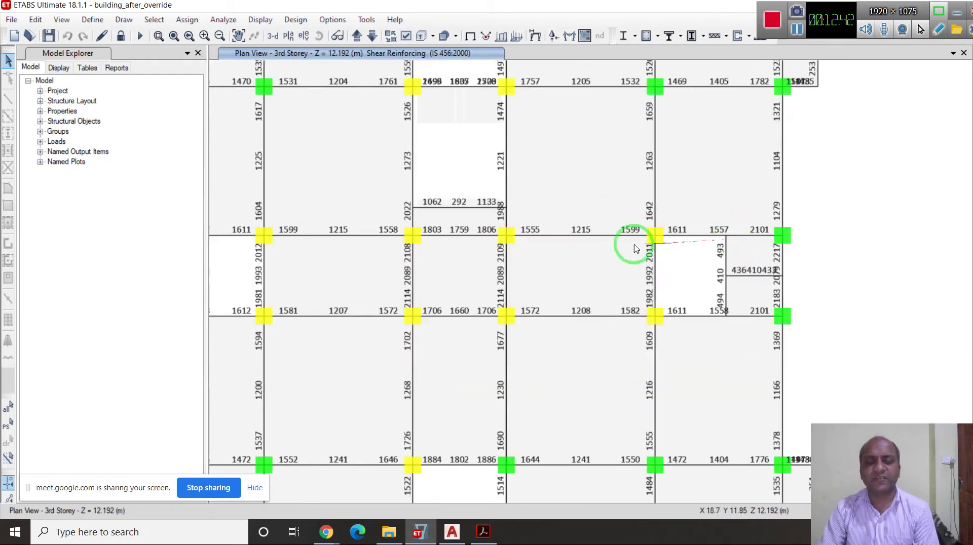
scroll(536, 245, up, 4)
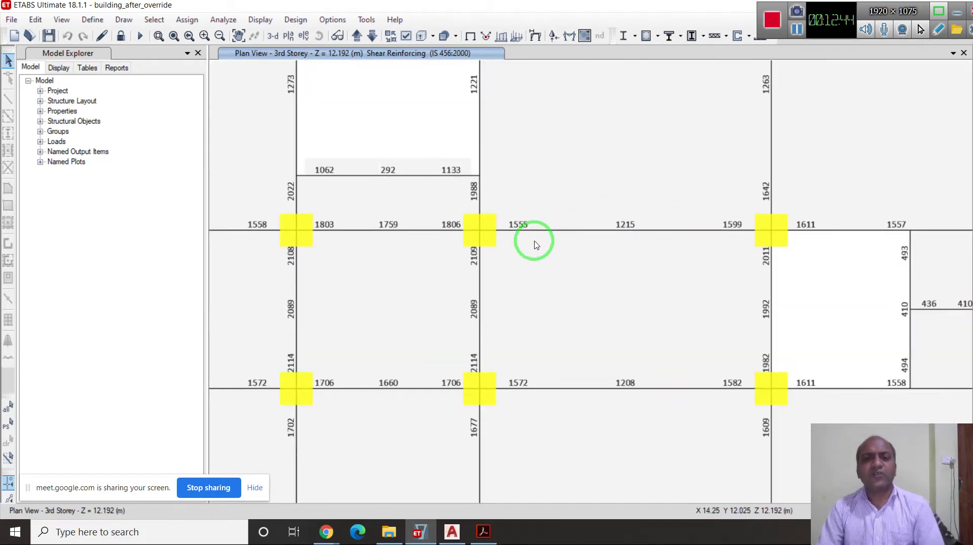
mouse_move(547, 223)
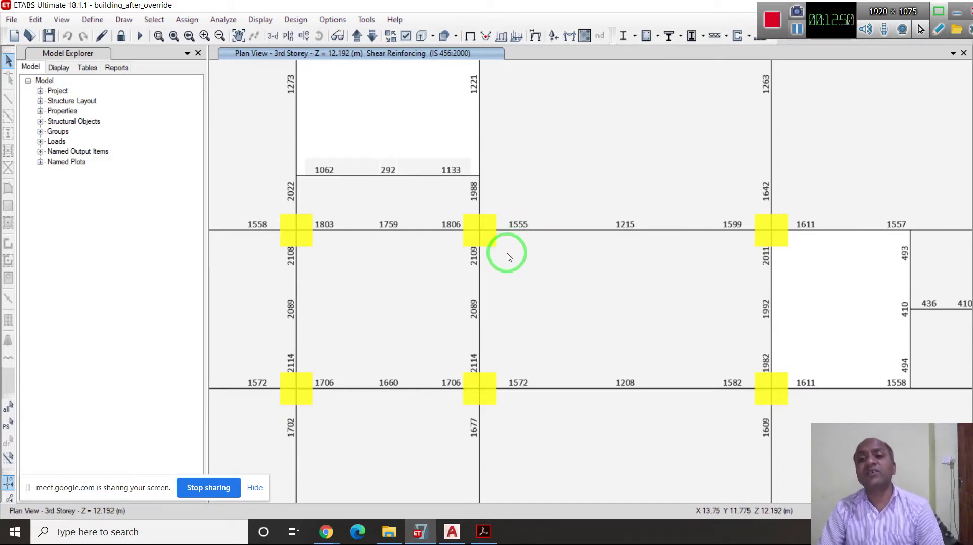
scroll(508, 257, down, 3)
scroll(684, 254, up, 3)
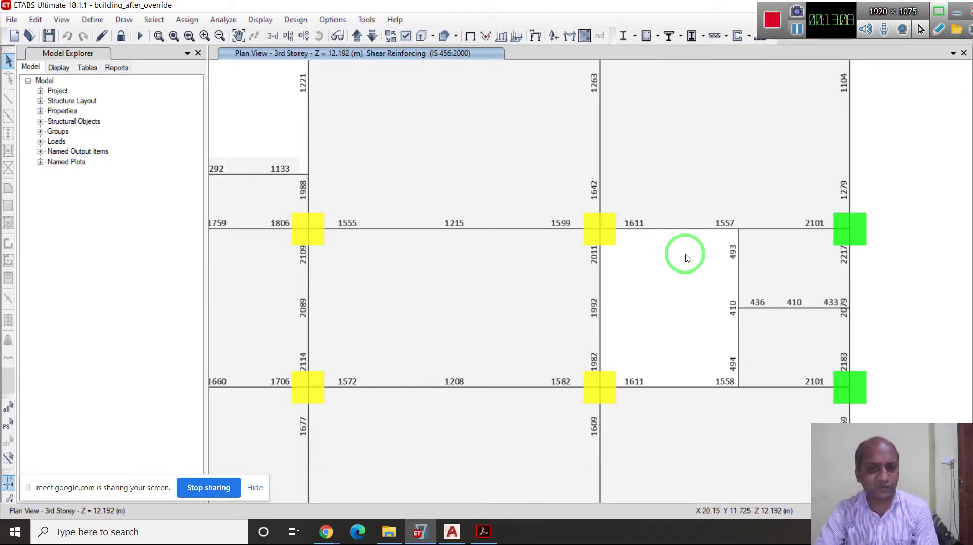
scroll(699, 246, down, 2)
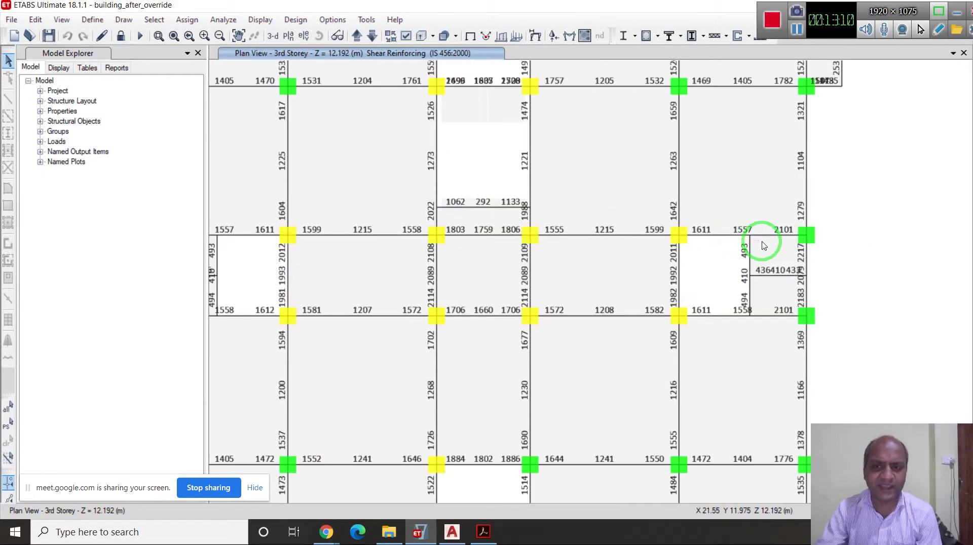
scroll(355, 273, up, 2)
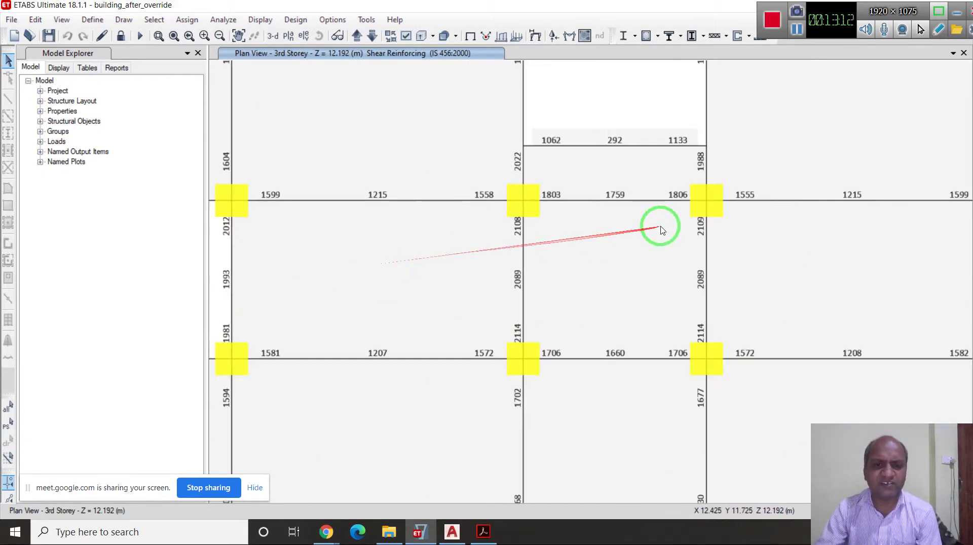
scroll(653, 226, down, 2)
scroll(409, 289, down, 2)
scroll(406, 286, up, 2)
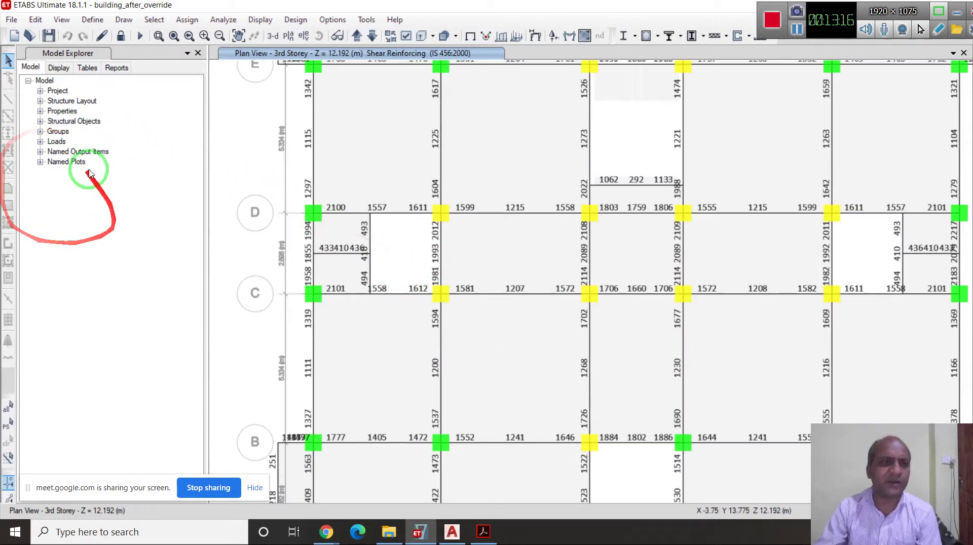
Show the Concrete Beam Design Summary table from the concrete frame summary data in the design results
click(85, 69)
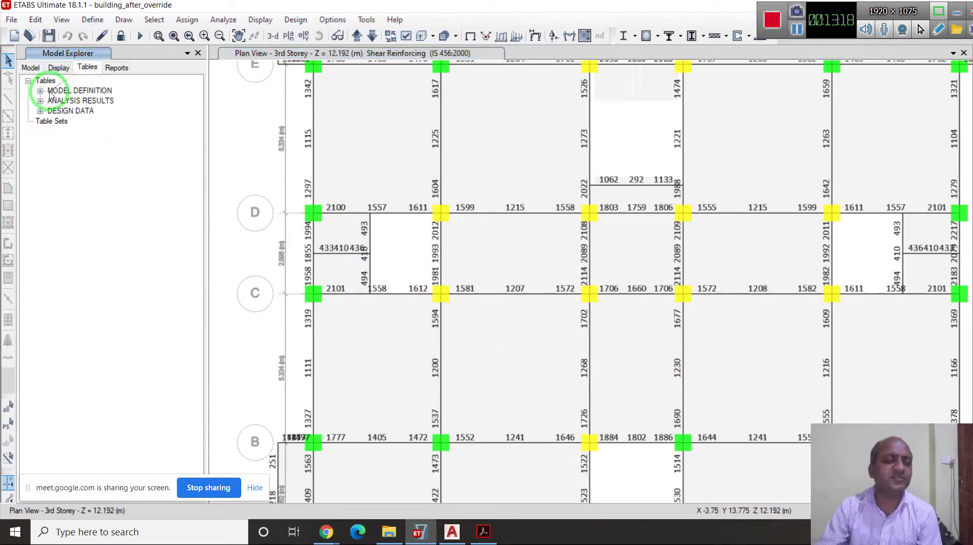
click(41, 111)
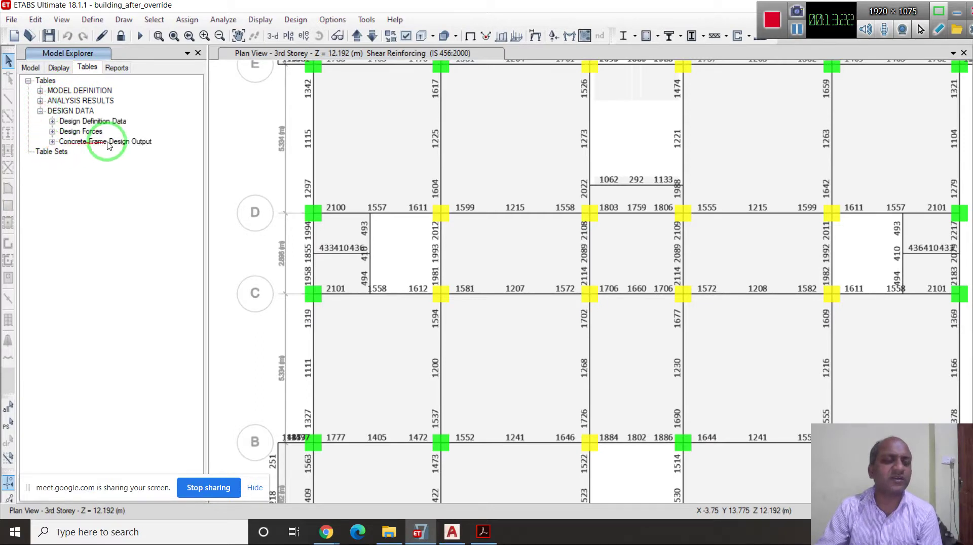
click(52, 142)
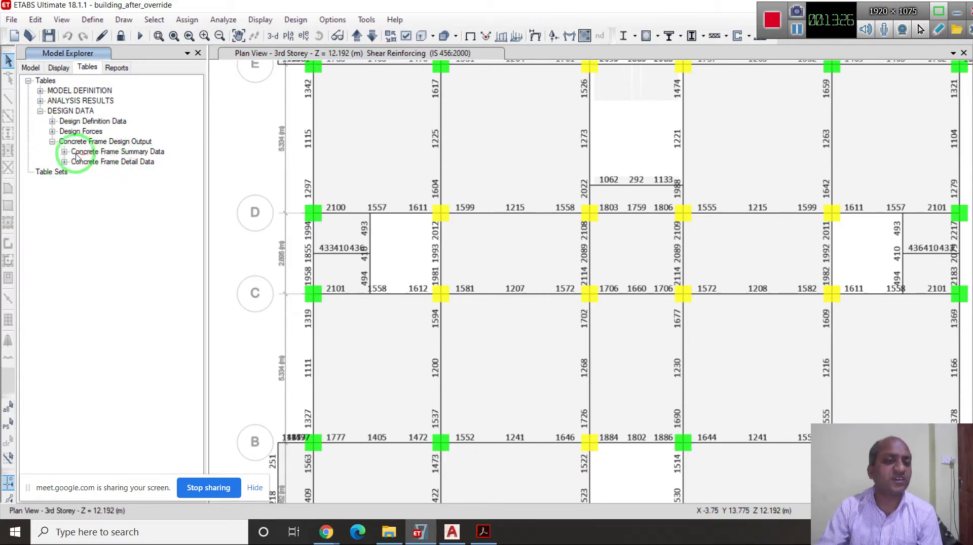
click(64, 152)
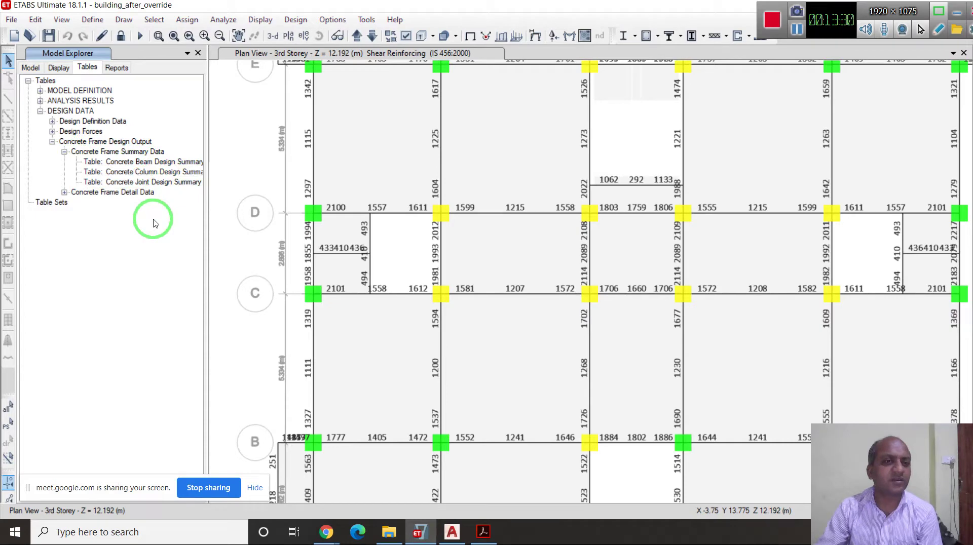
right_click(161, 163)
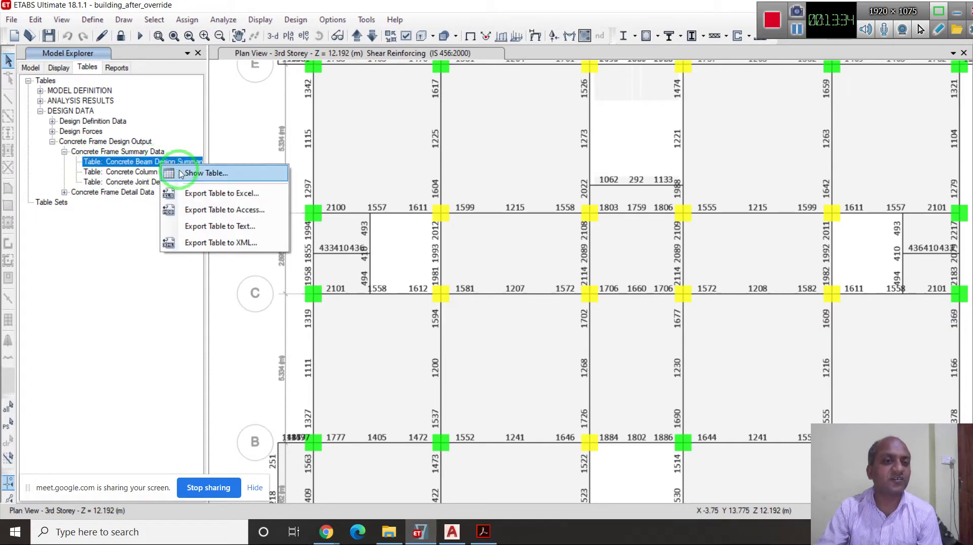
click(179, 171)
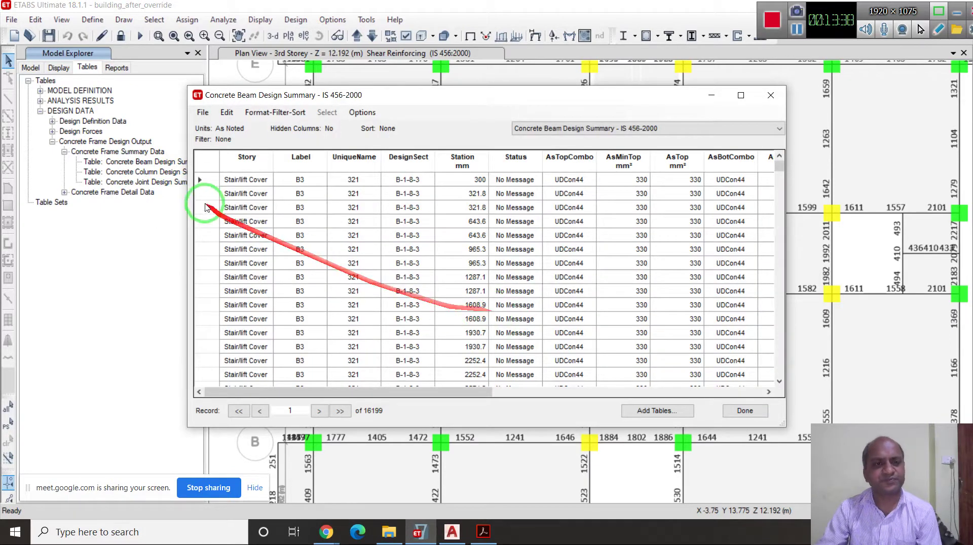
Export the Concrete Beam Design Summary table to Excel and show the exported workbook full screen
click(203, 112)
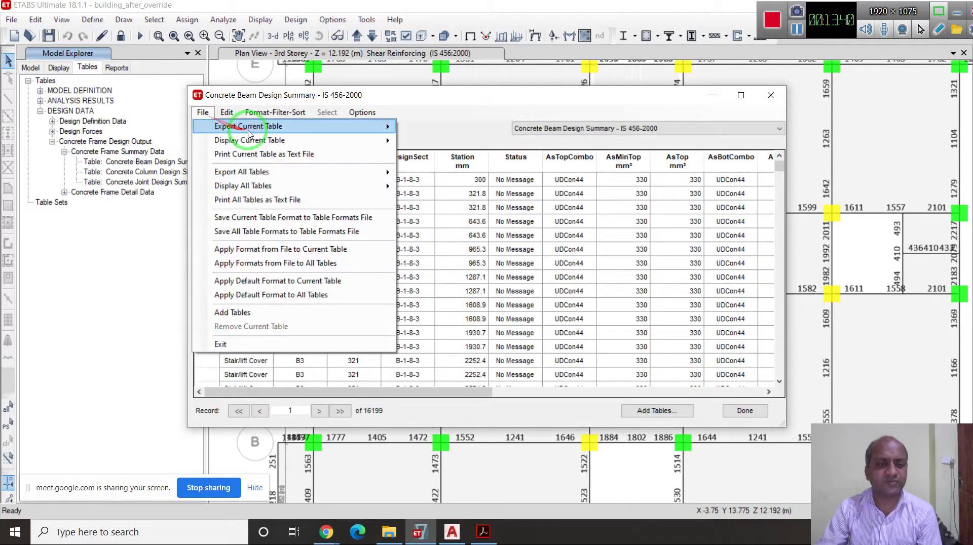
mouse_move(249, 133)
click(430, 129)
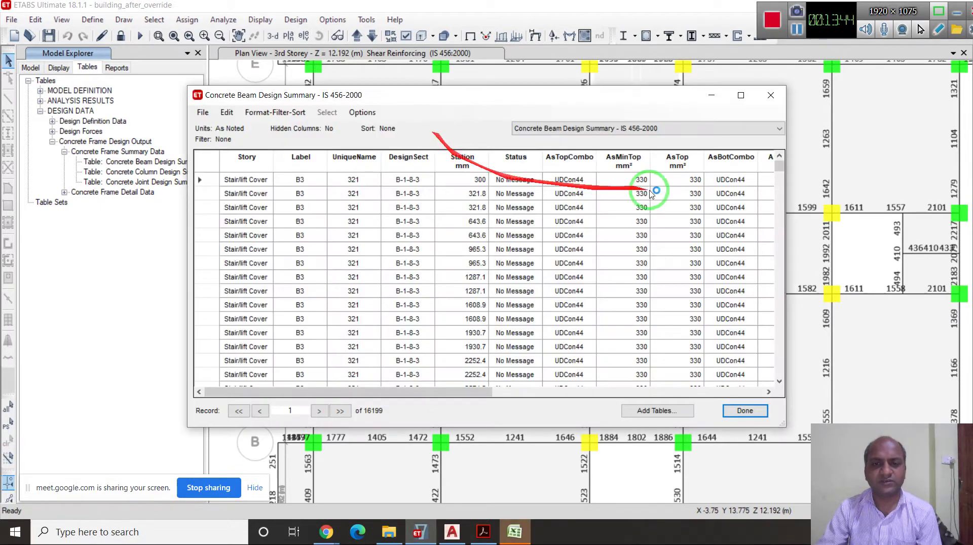
click(515, 531)
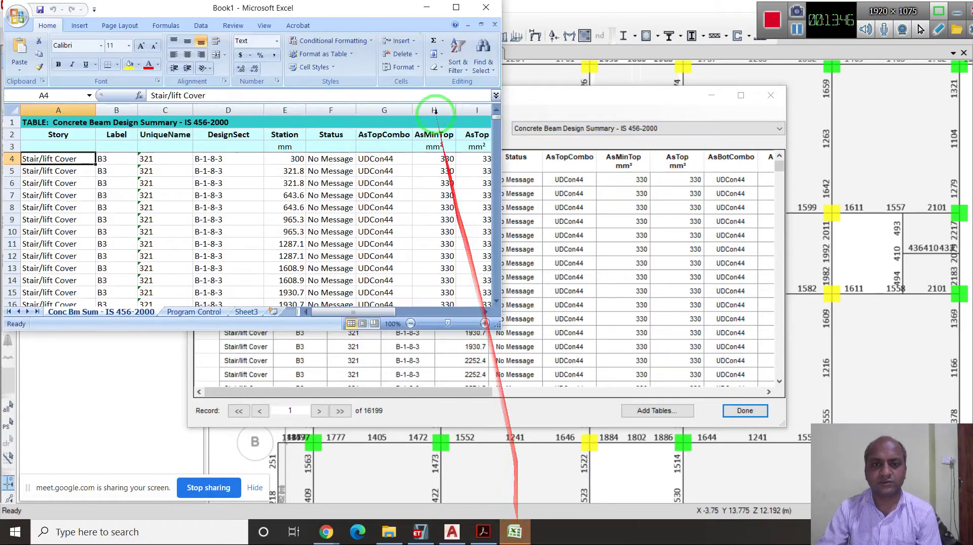
click(455, 9)
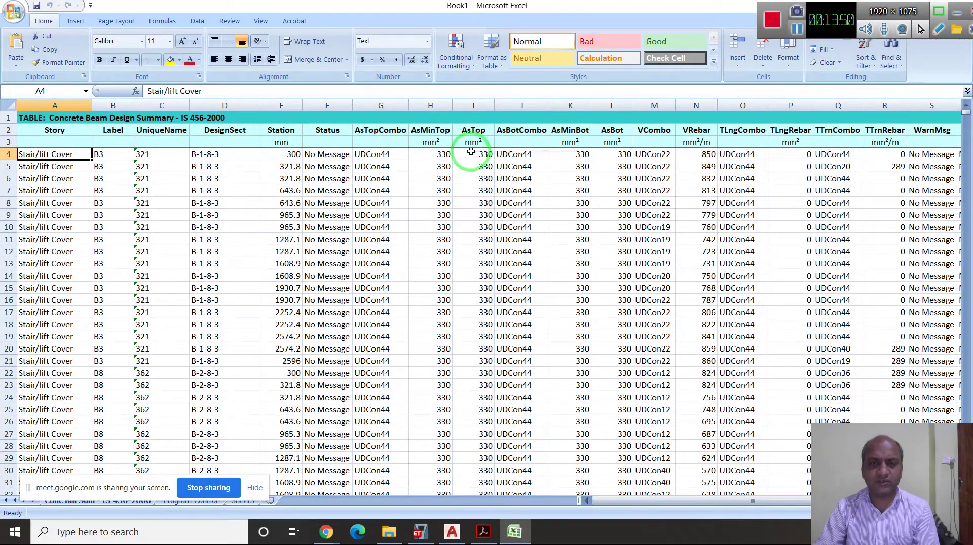
Review the AsTop, AsMinTop, VRebar and TTrnRebar columns of the exported beam design summary
click(956, 501)
click(955, 501)
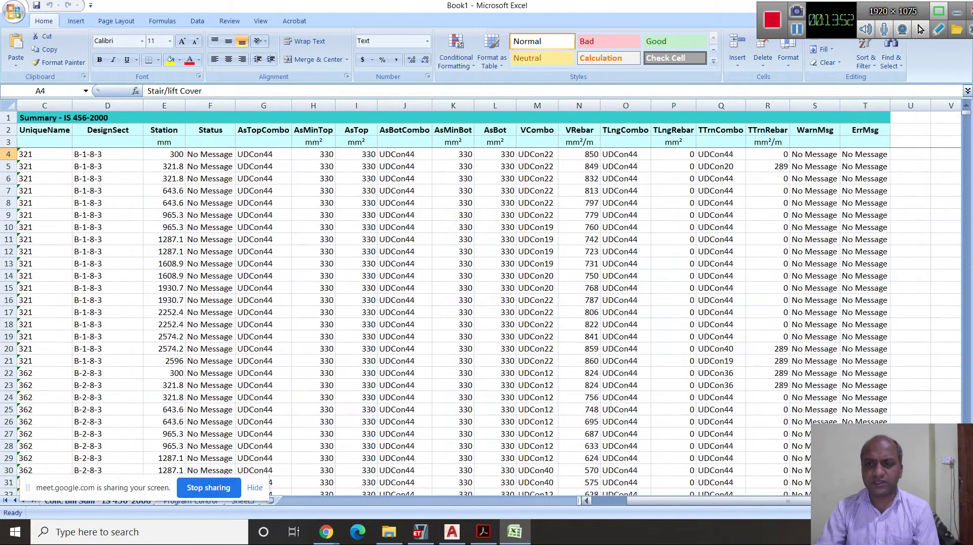
click(956, 501)
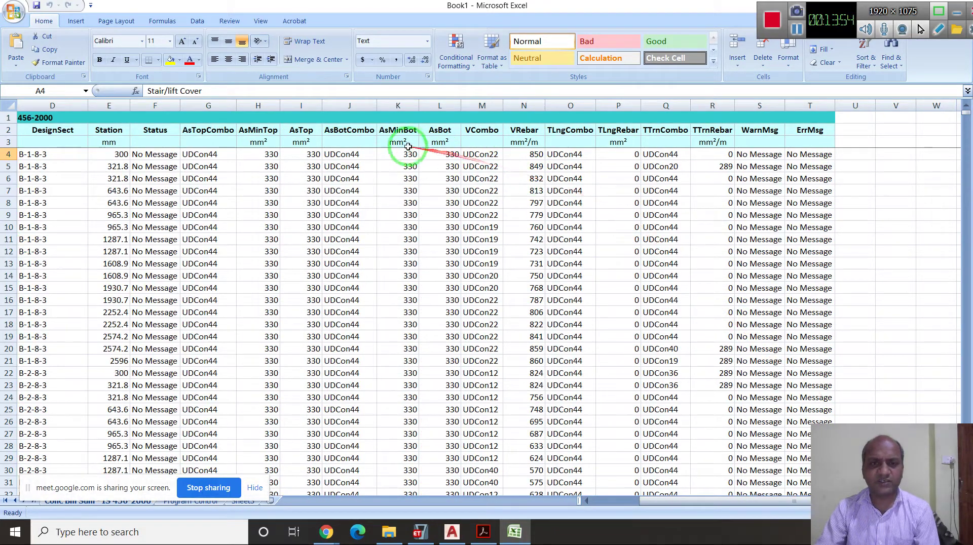
click(301, 131)
click(258, 130)
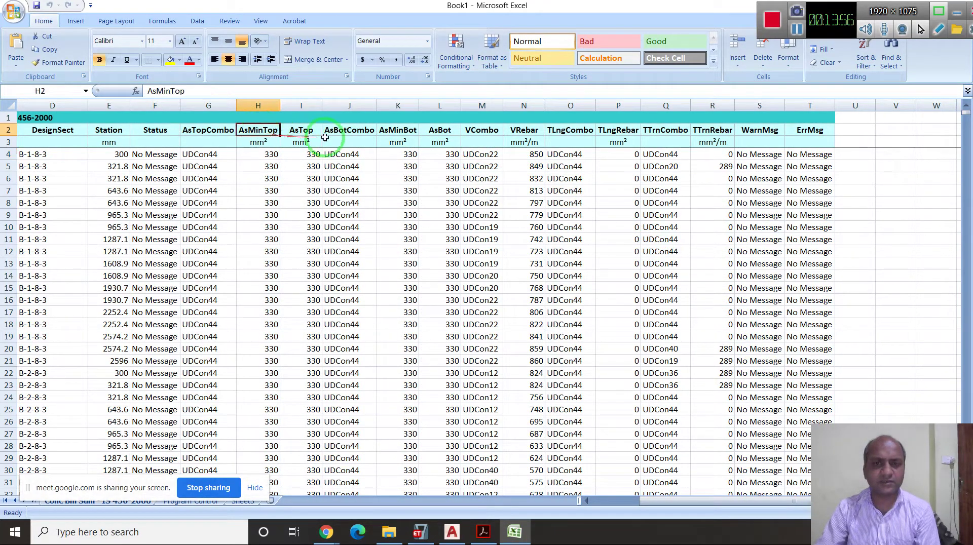
click(528, 131)
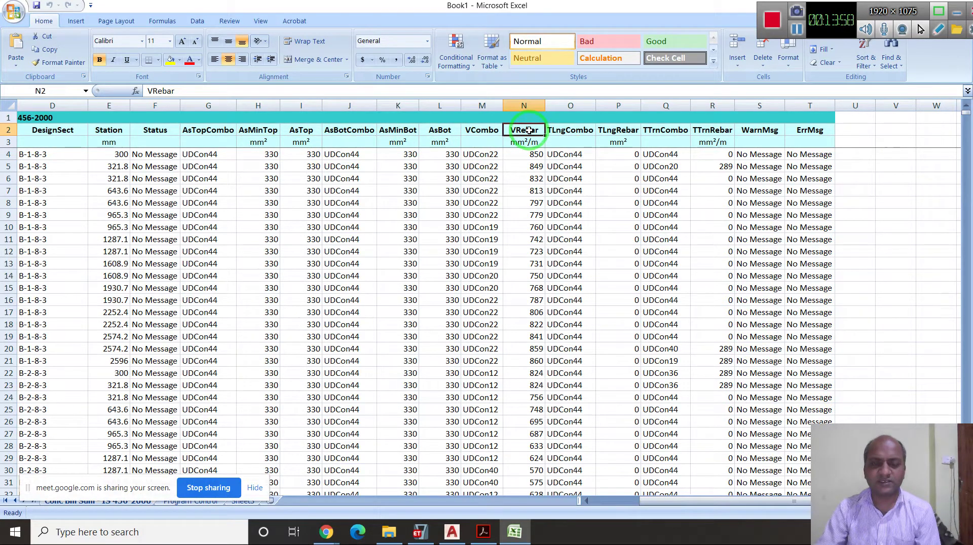
click(719, 131)
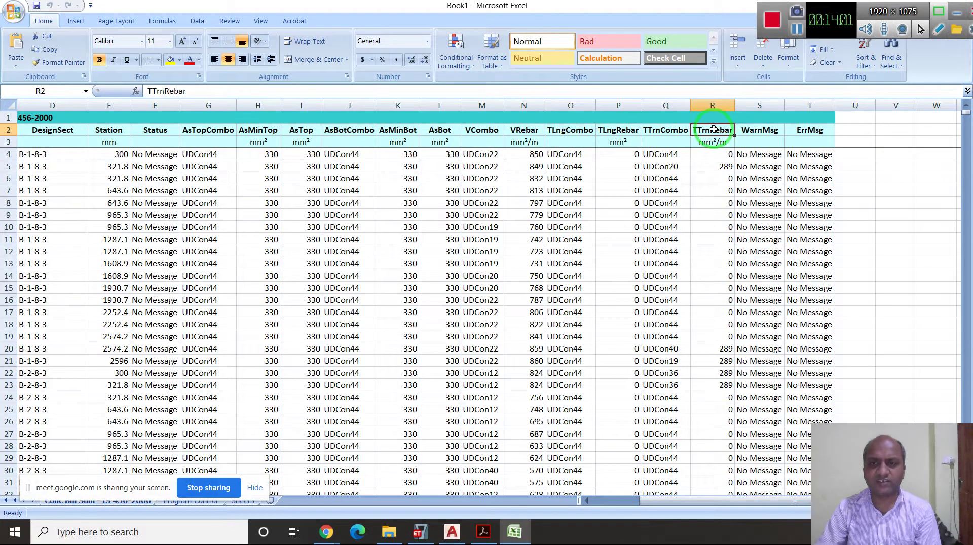
click(535, 131)
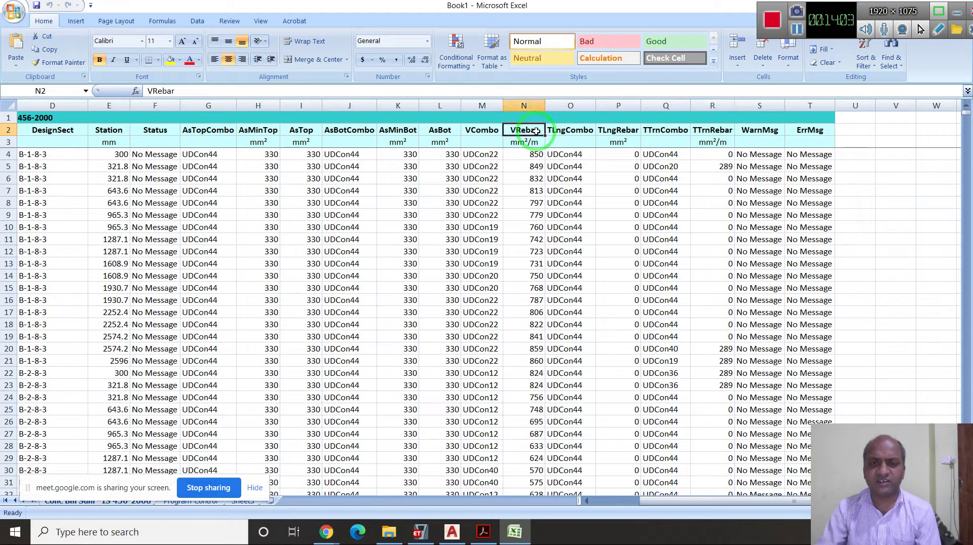
Sort the beam design summary in ascending order from its units row, expanding the selection to the adjacent data
click(7, 142)
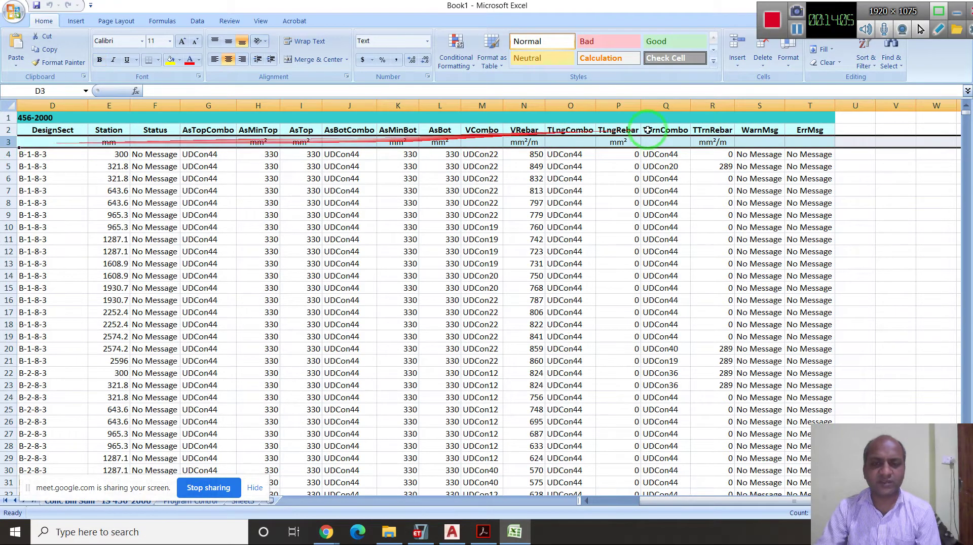
click(867, 68)
click(882, 80)
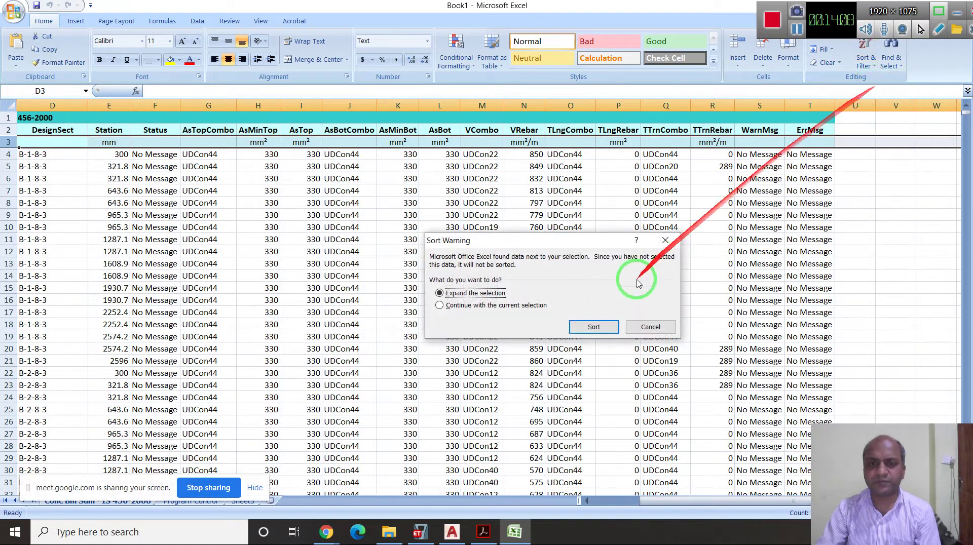
click(593, 328)
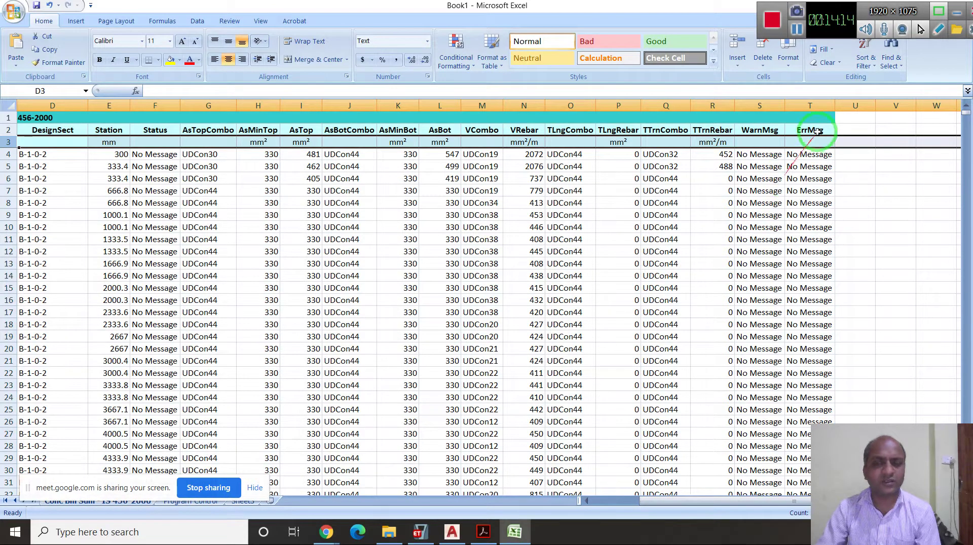
click(424, 225)
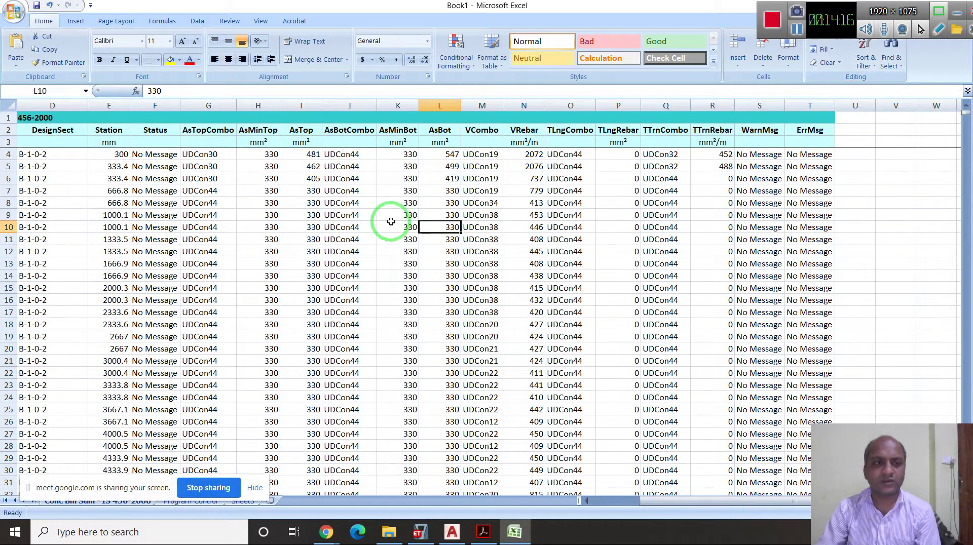
Add filters to the units row of the beam design summary, from the Story column through ErrMsg
drag(653, 500, 583, 502)
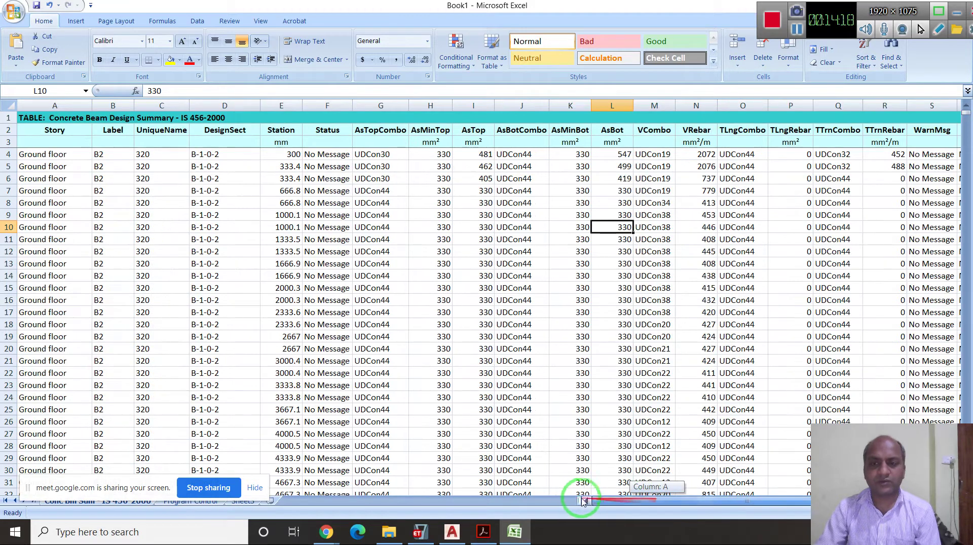
drag(26, 143, 887, 143)
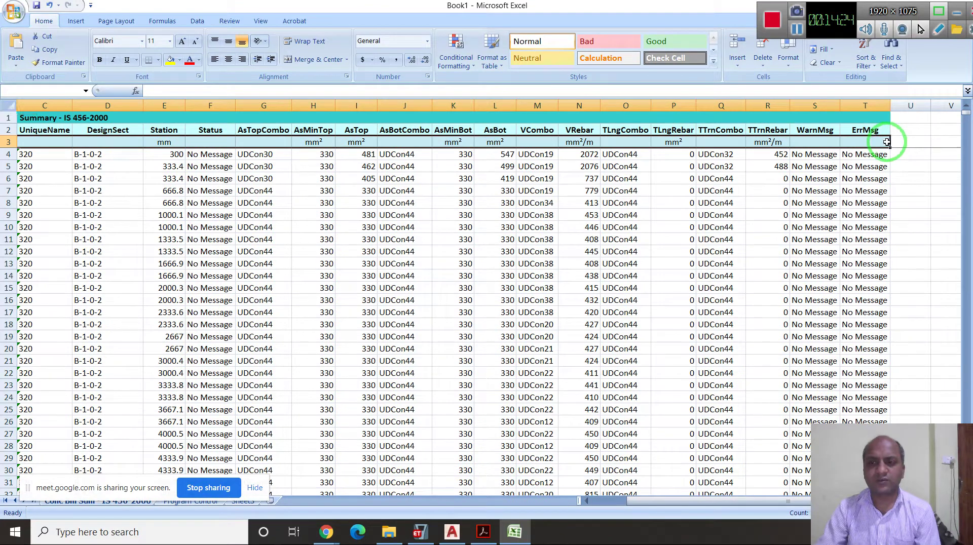
click(863, 68)
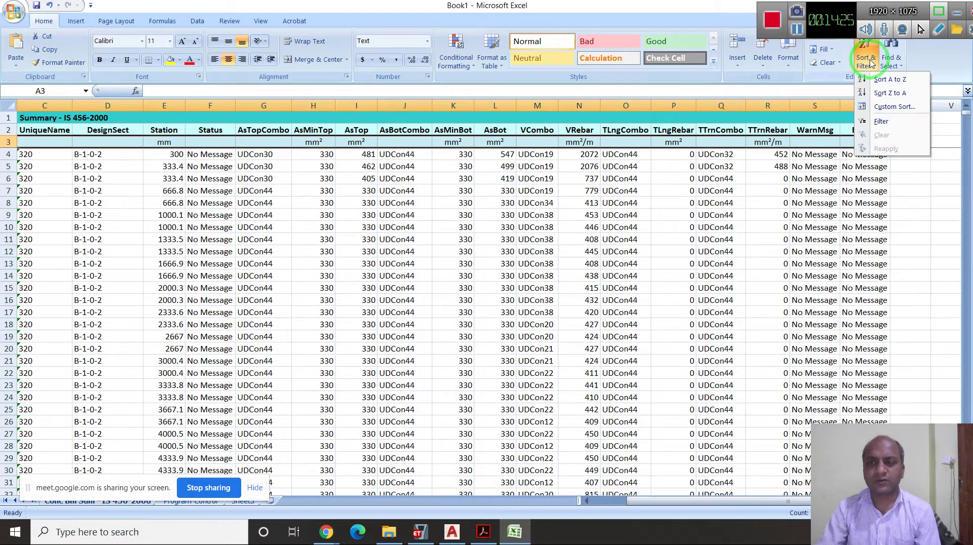
click(880, 122)
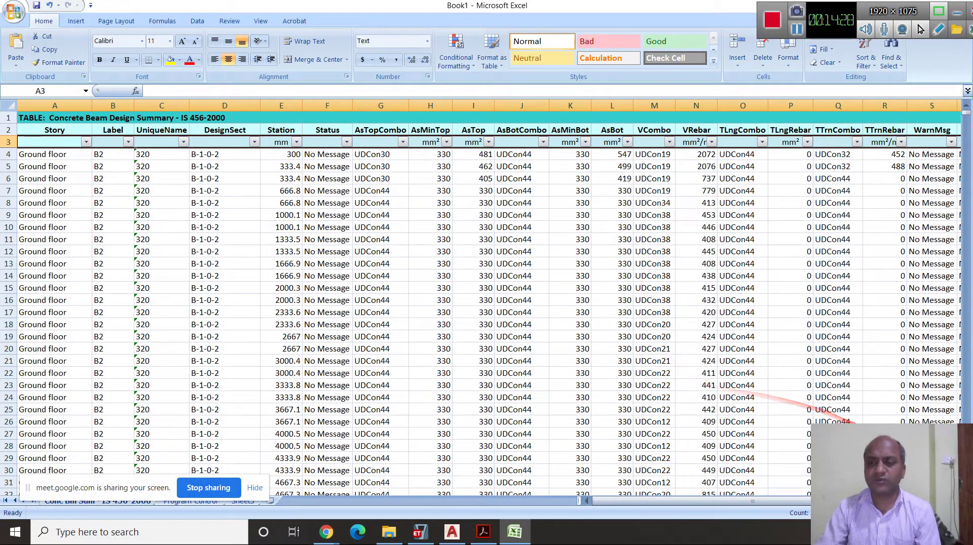
Sort the beam design summary by VRebar from largest to smallest
click(955, 501)
click(955, 501)
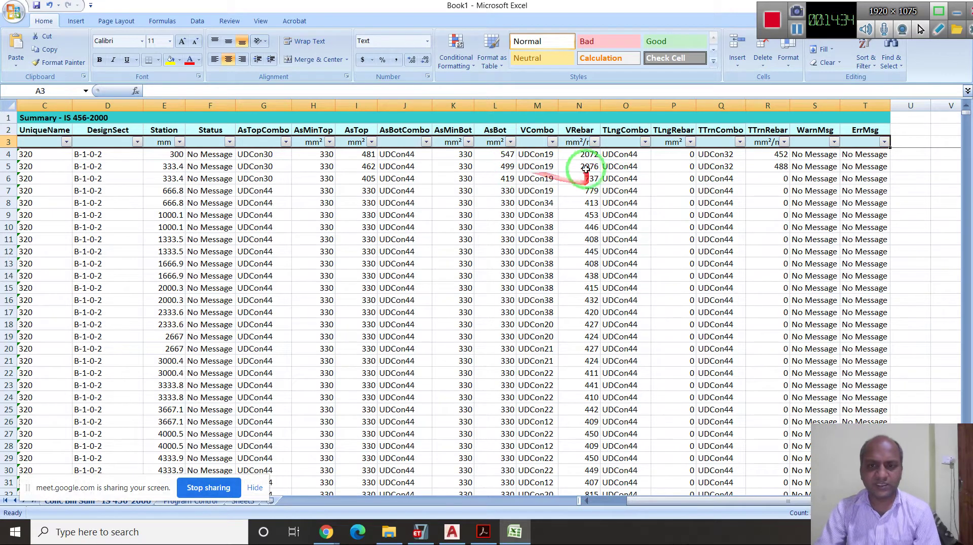
click(674, 190)
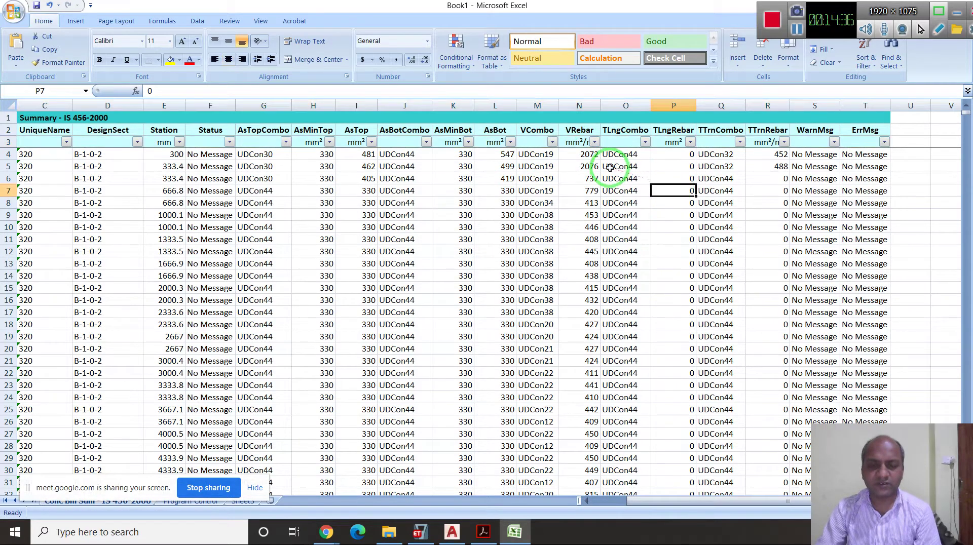
click(577, 203)
click(594, 142)
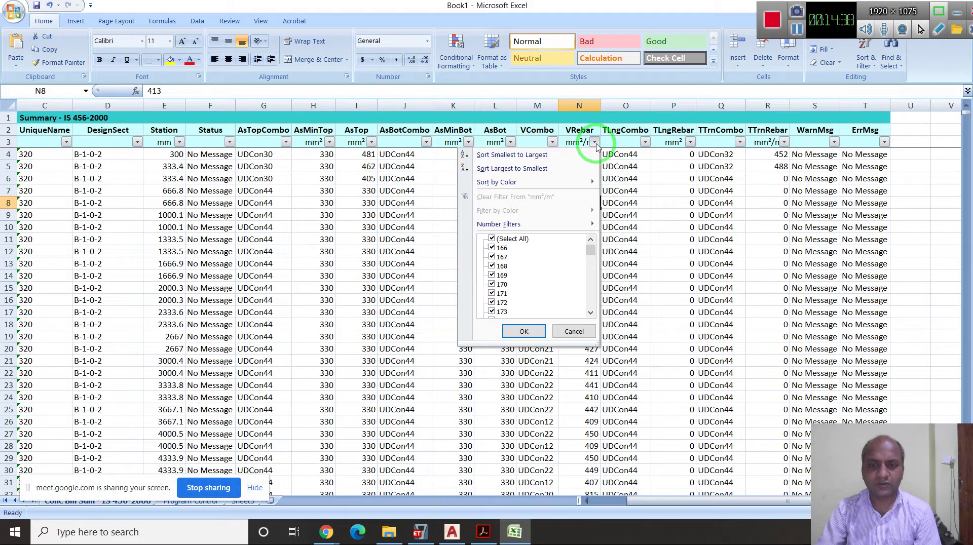
click(507, 169)
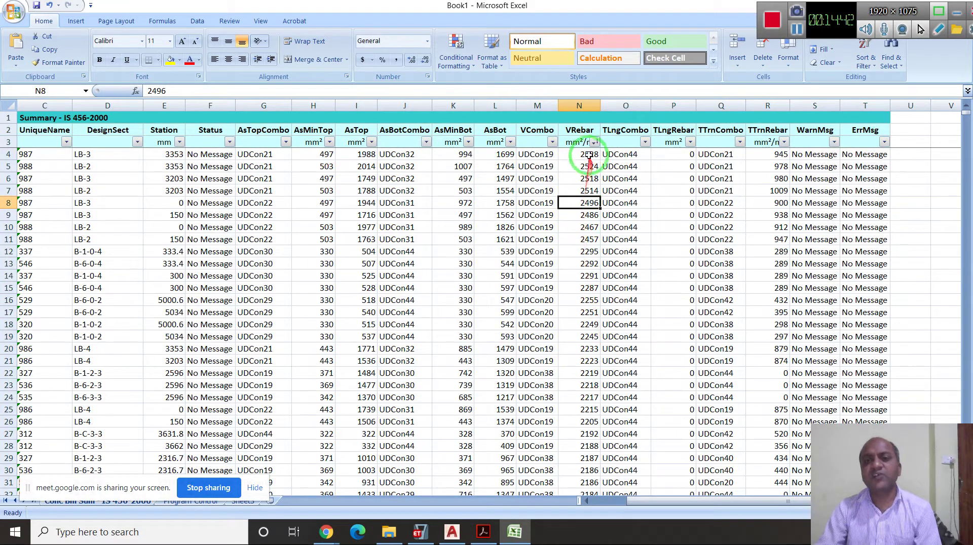
Select the highest VRebar values from N4 to N149 and review the beams and storeys they belong to
drag(590, 156, 576, 512)
scroll(667, 396, down, 7)
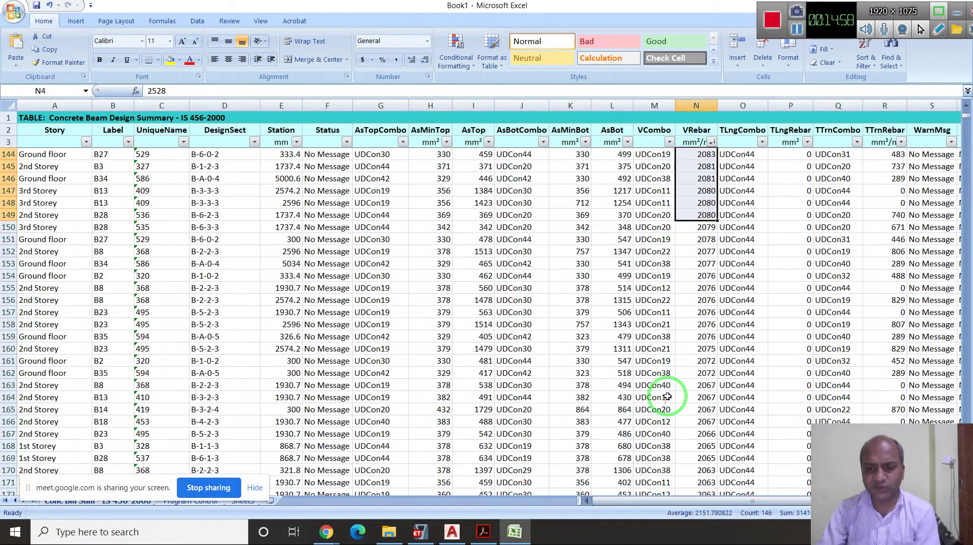
scroll(666, 397, down, 18)
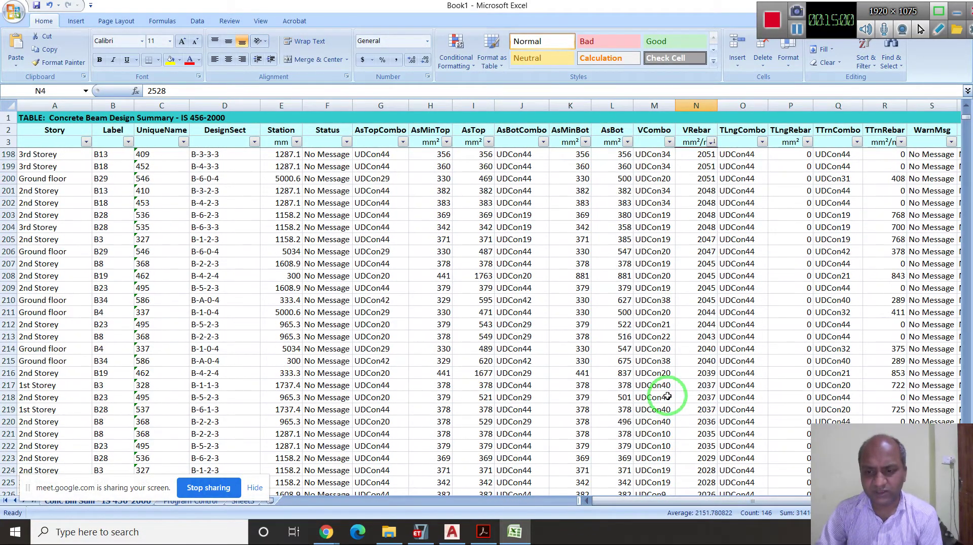
scroll(666, 397, down, 13)
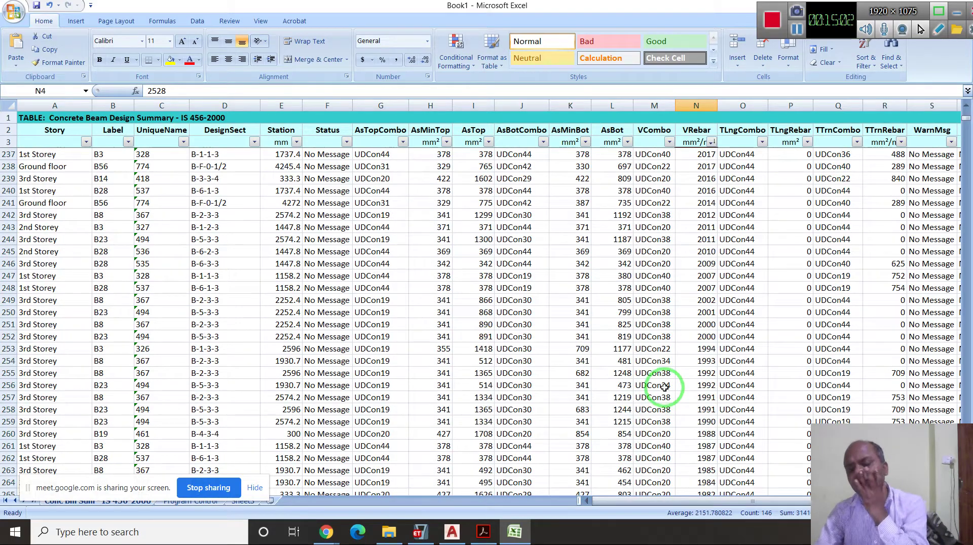
scroll(664, 386, up, 20)
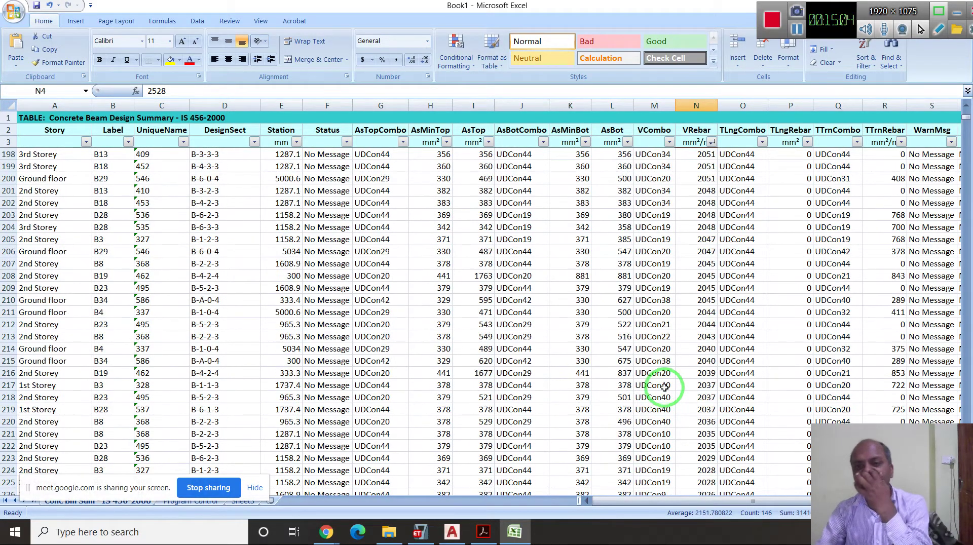
scroll(663, 387, up, 15)
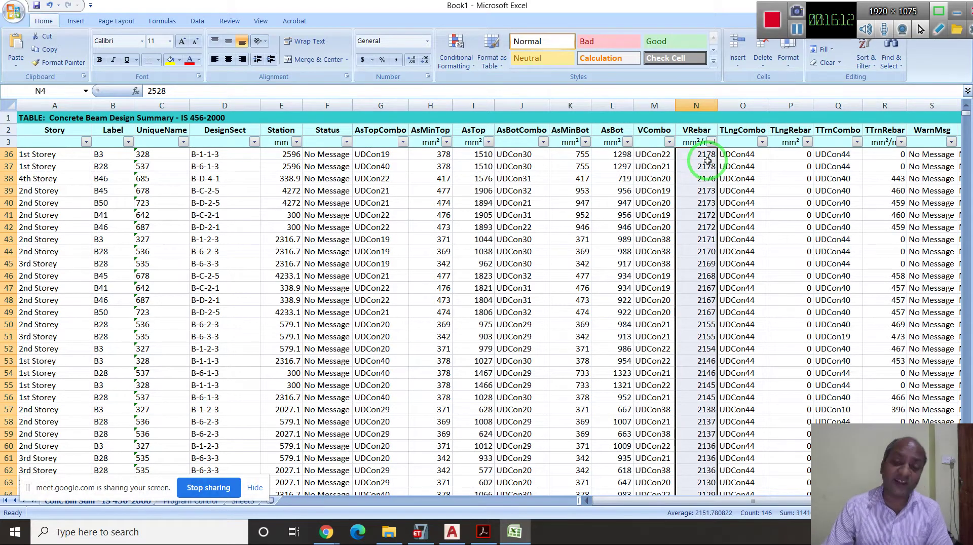
Examine how the sorted VRebar values decrease down the table to about 1570 mm²/m and which beams need them
scroll(681, 333, down, 16)
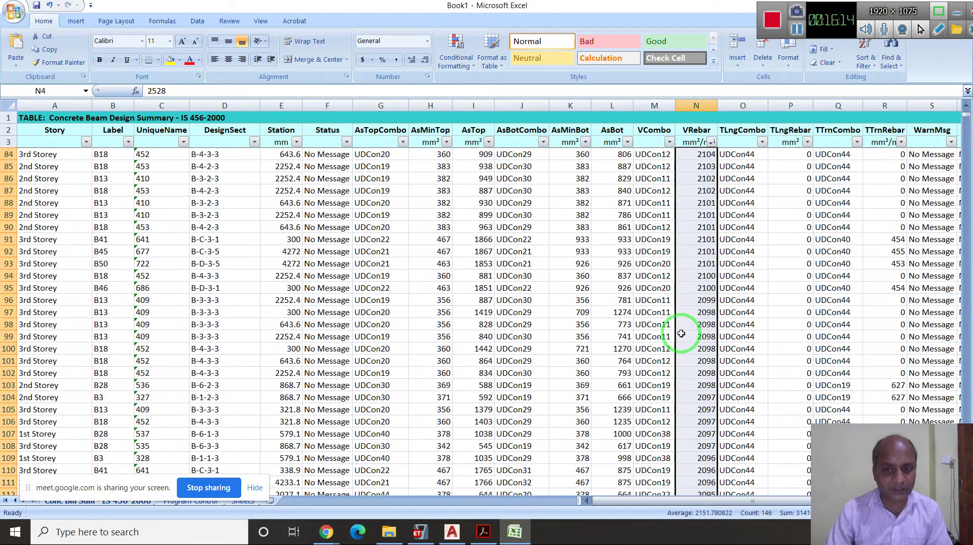
scroll(681, 333, down, 20)
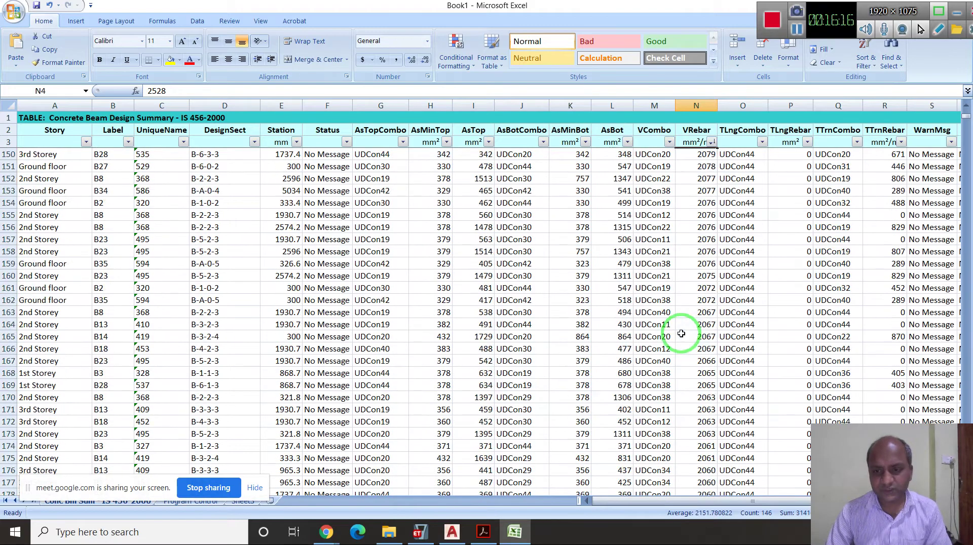
scroll(681, 333, down, 20)
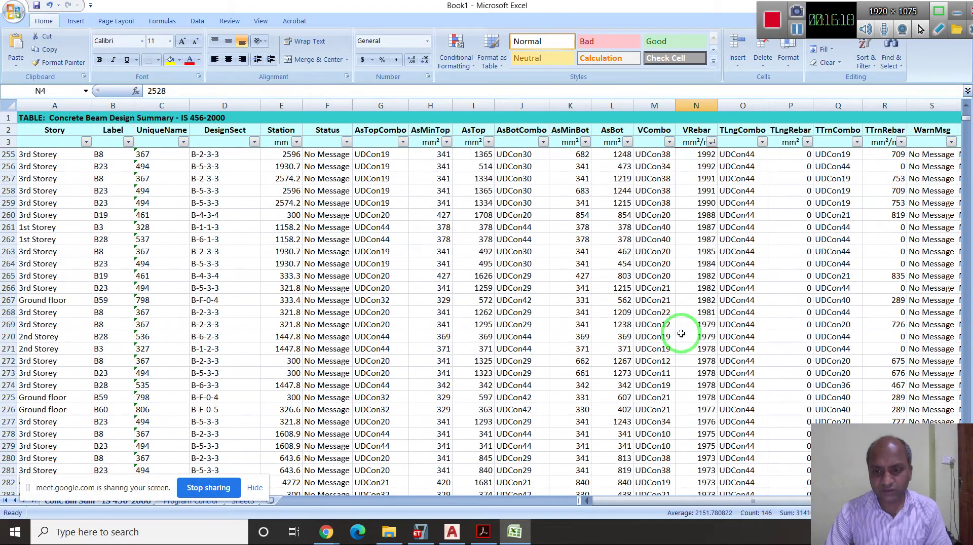
scroll(681, 333, down, 20)
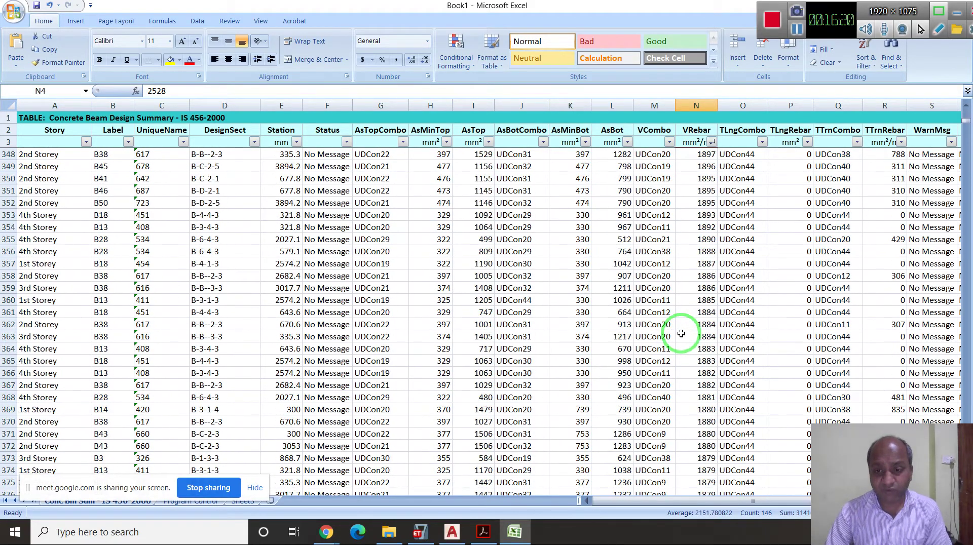
scroll(680, 333, down, 20)
scroll(680, 333, down, 20)
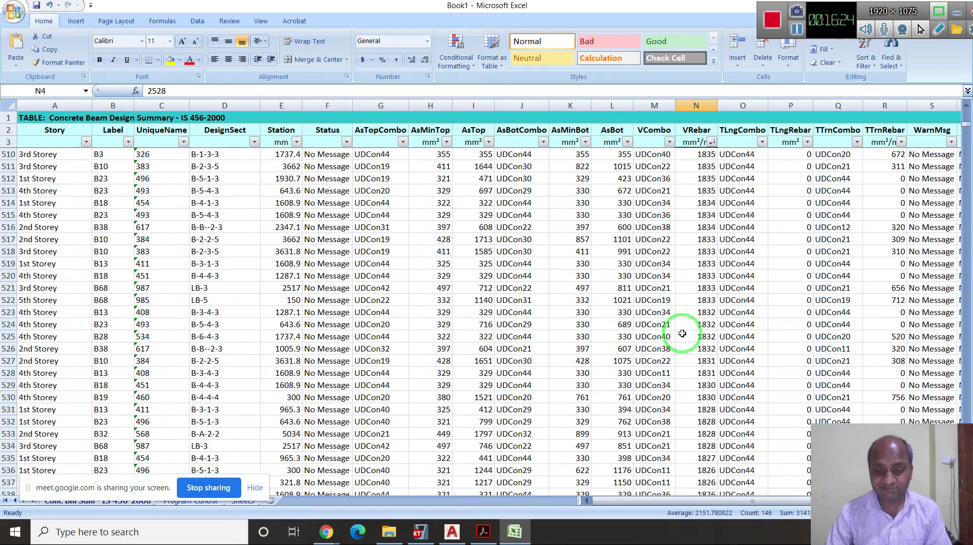
scroll(681, 334, up, 20)
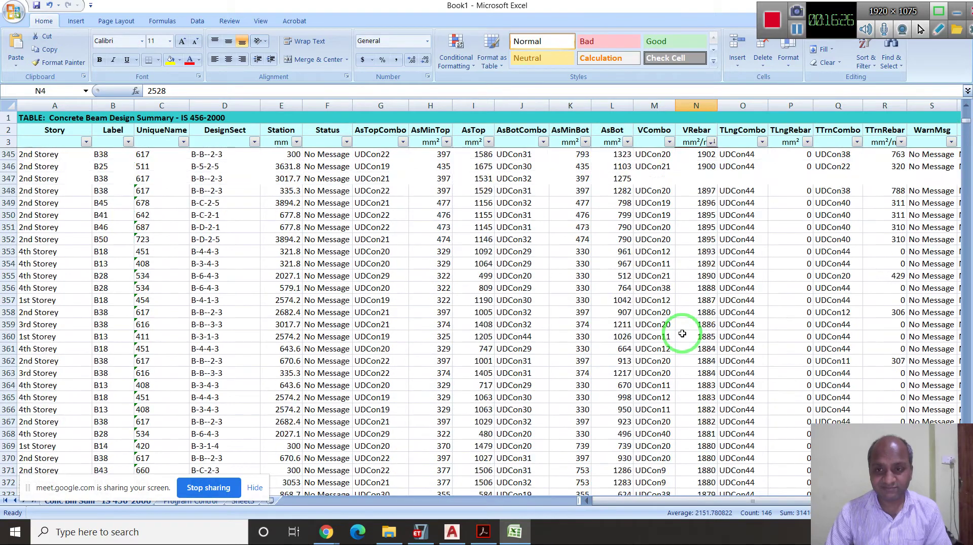
scroll(682, 334, up, 20)
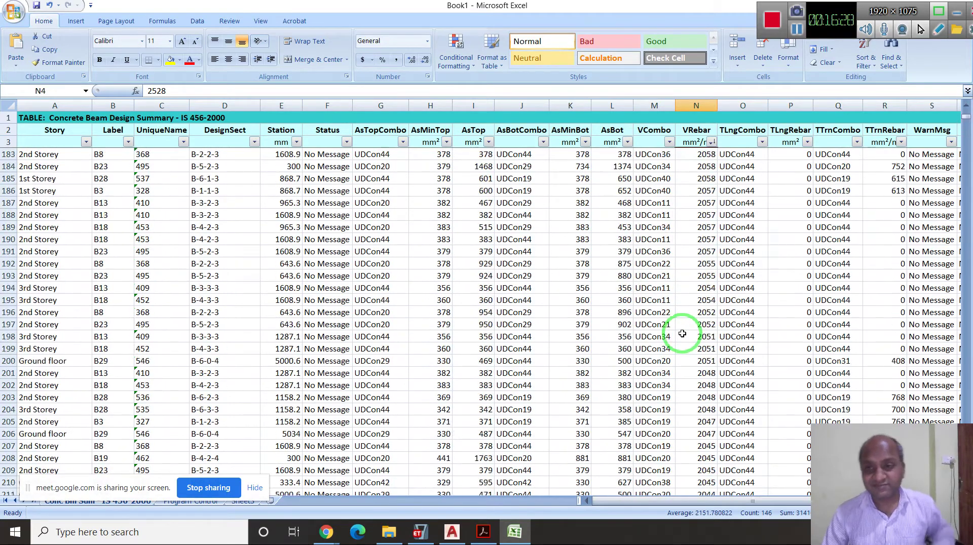
scroll(682, 334, down, 20)
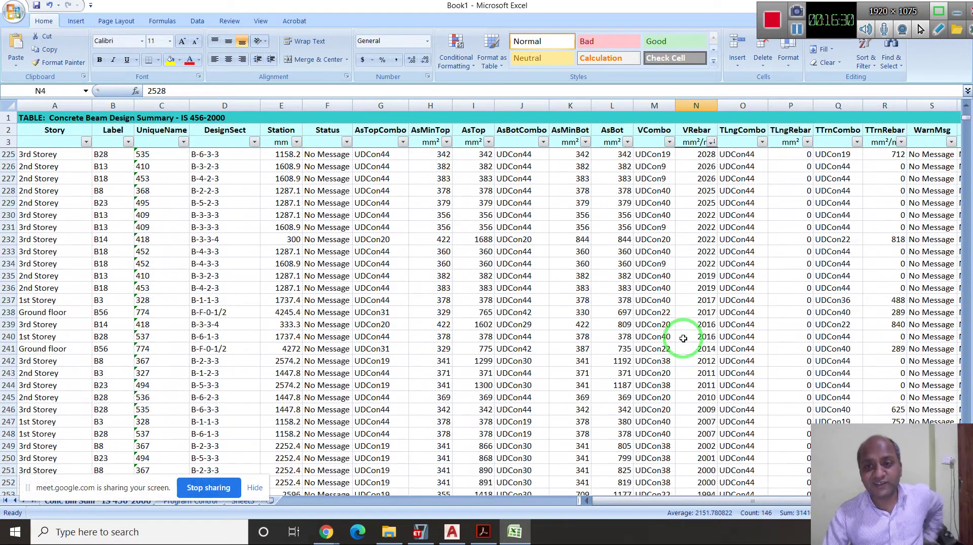
scroll(683, 339, down, 20)
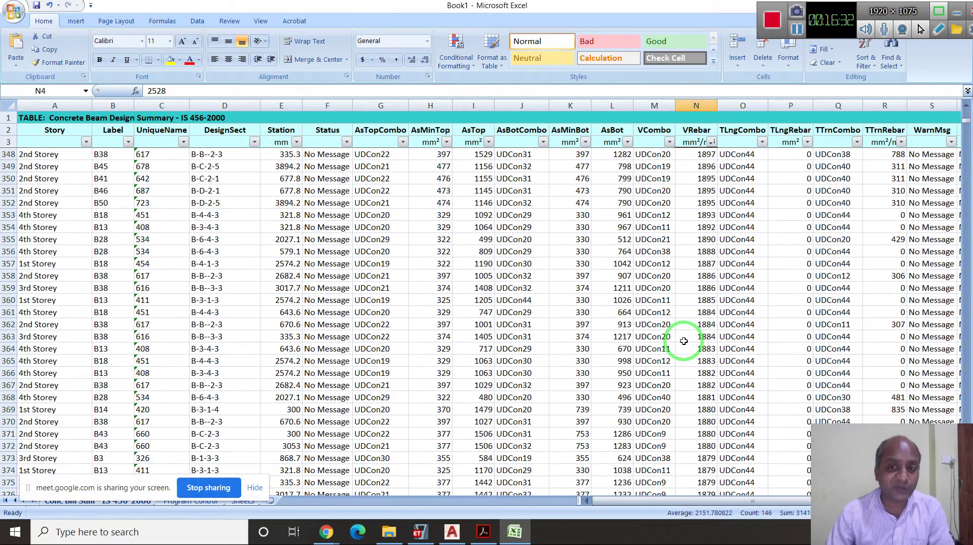
scroll(684, 341, down, 14)
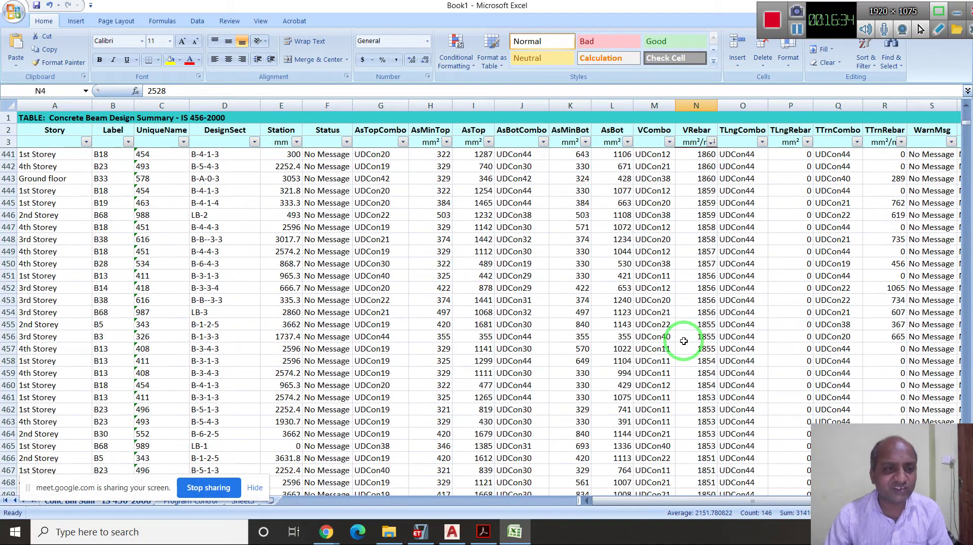
scroll(684, 341, down, 8)
scroll(683, 341, down, 7)
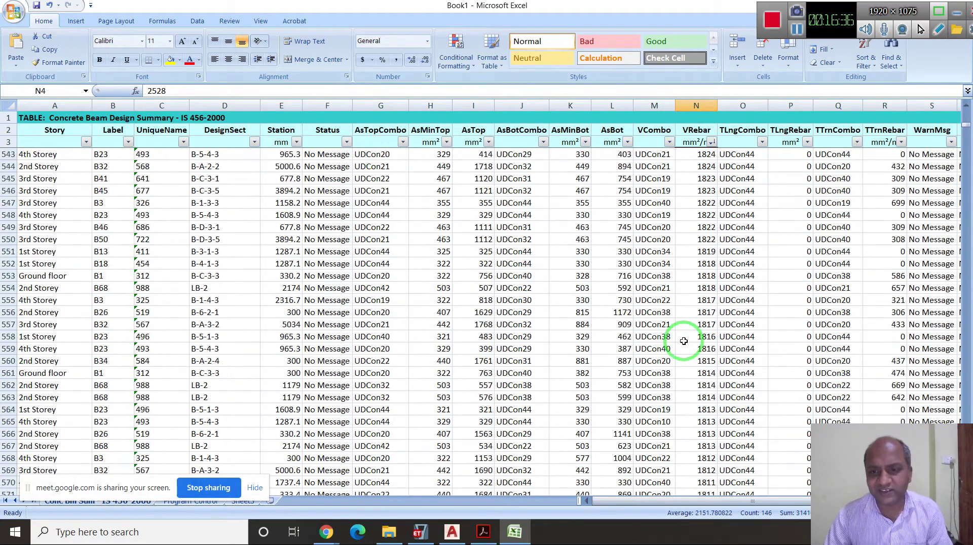
scroll(683, 341, down, 7)
scroll(684, 341, down, 6)
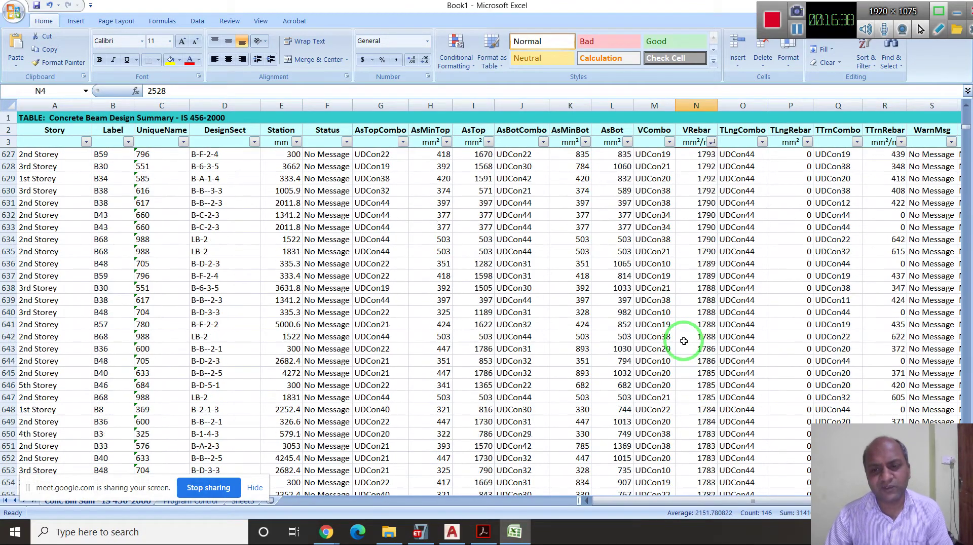
scroll(683, 341, down, 7)
scroll(684, 341, down, 20)
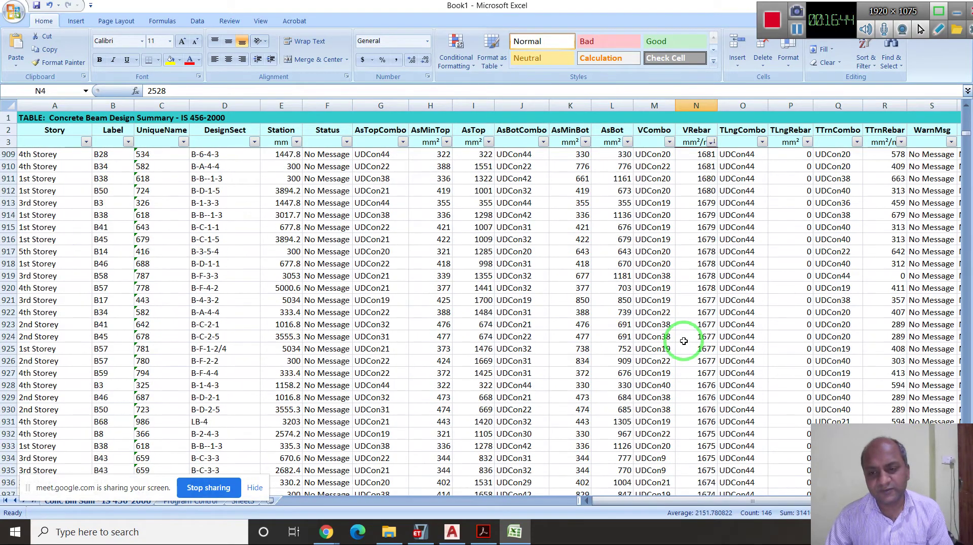
scroll(683, 340, down, 6)
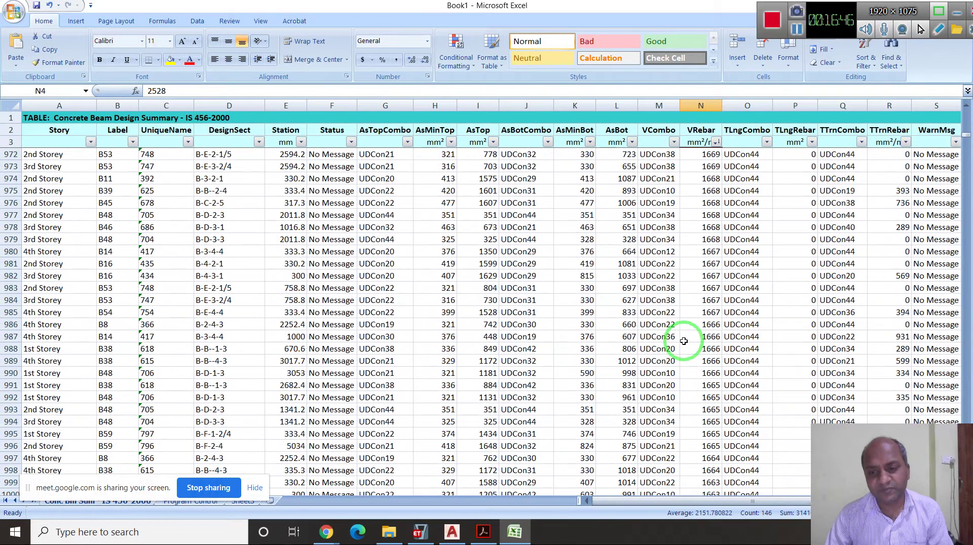
scroll(683, 341, down, 20)
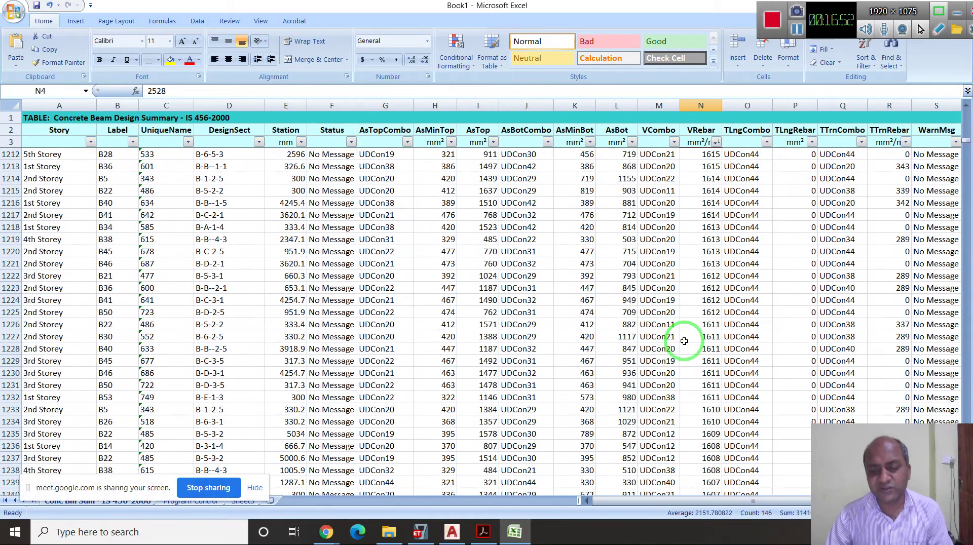
scroll(685, 341, down, 6)
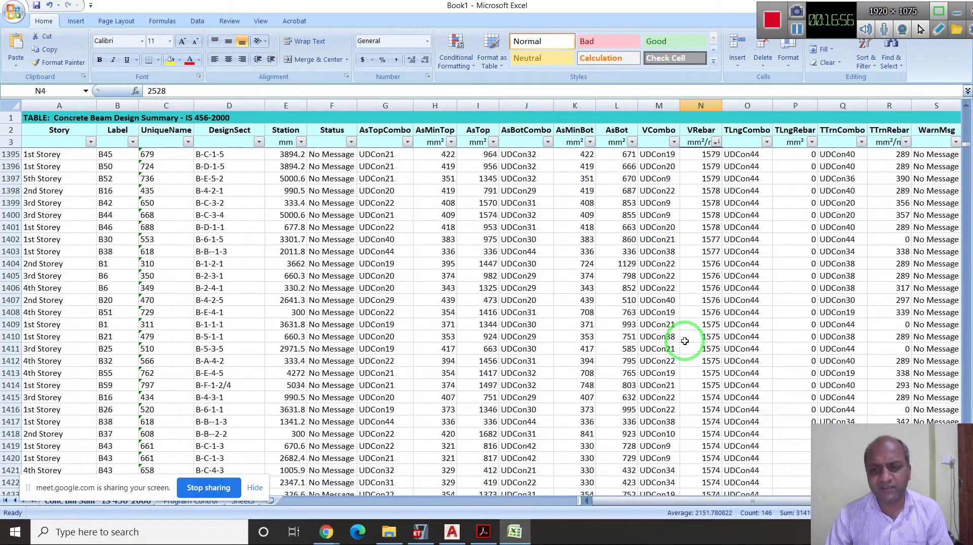
scroll(684, 341, down, 17)
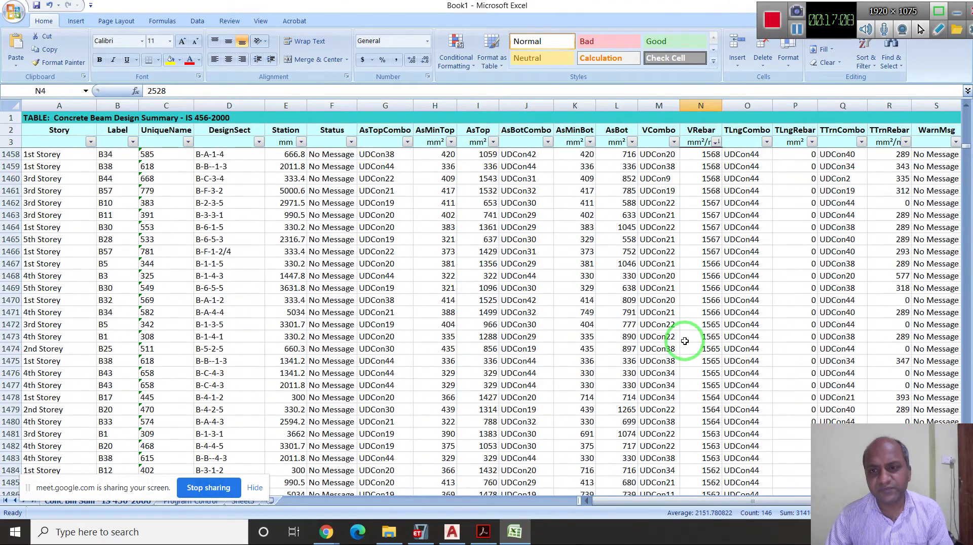
scroll(684, 341, up, 6)
scroll(685, 341, up, 1)
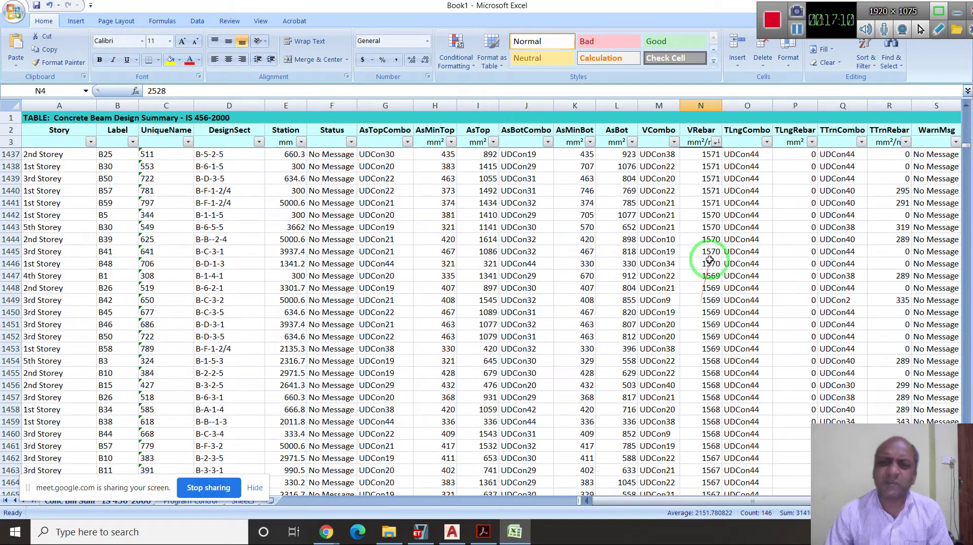
Delete every row of the sorted beam design summary from row 1436, where VRebar is 1571, to the end of the table
scroll(710, 260, up, 13)
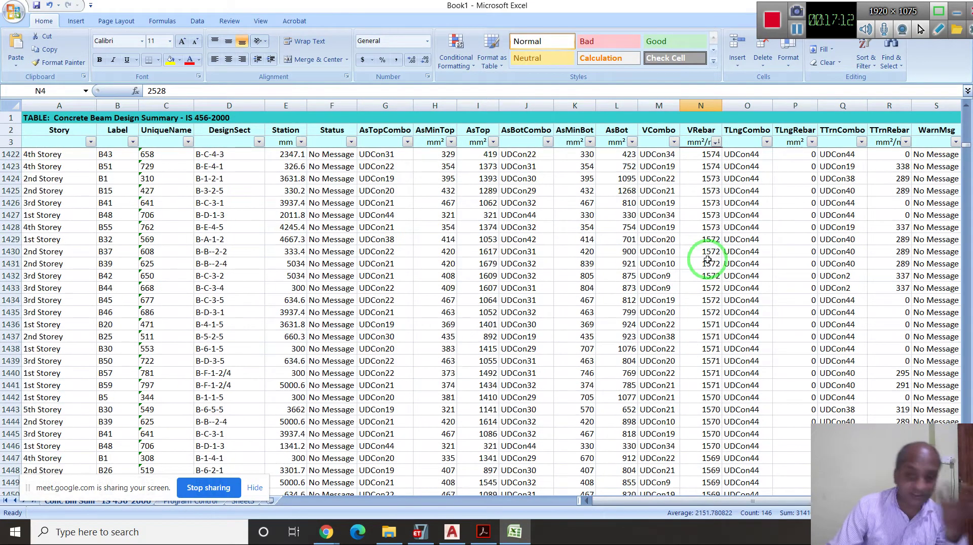
scroll(708, 260, up, 16)
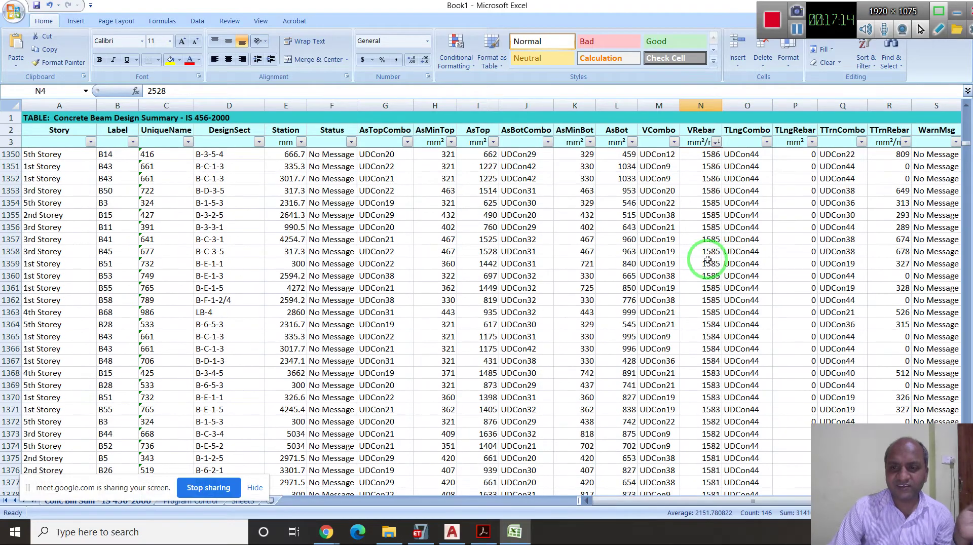
scroll(707, 260, down, 16)
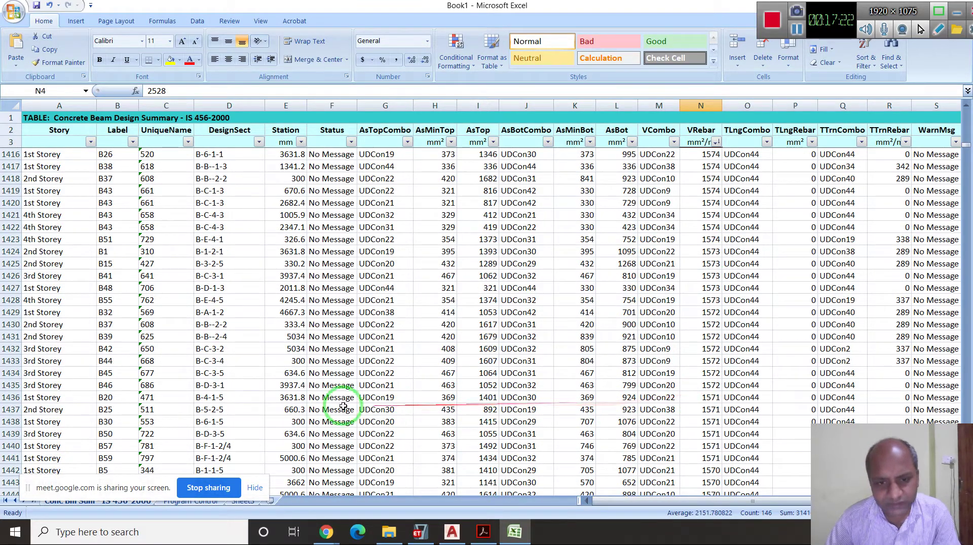
click(8, 397)
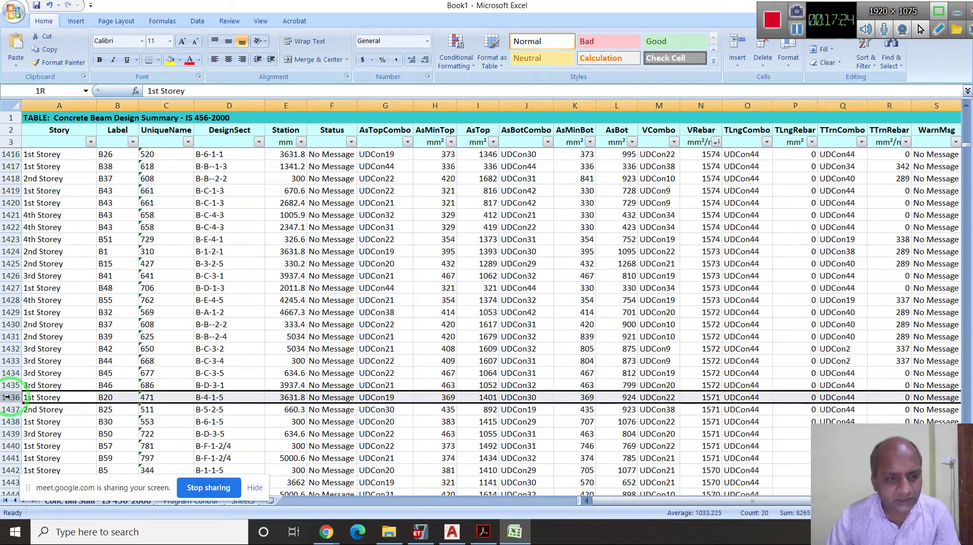
drag(9, 397, 9, 531)
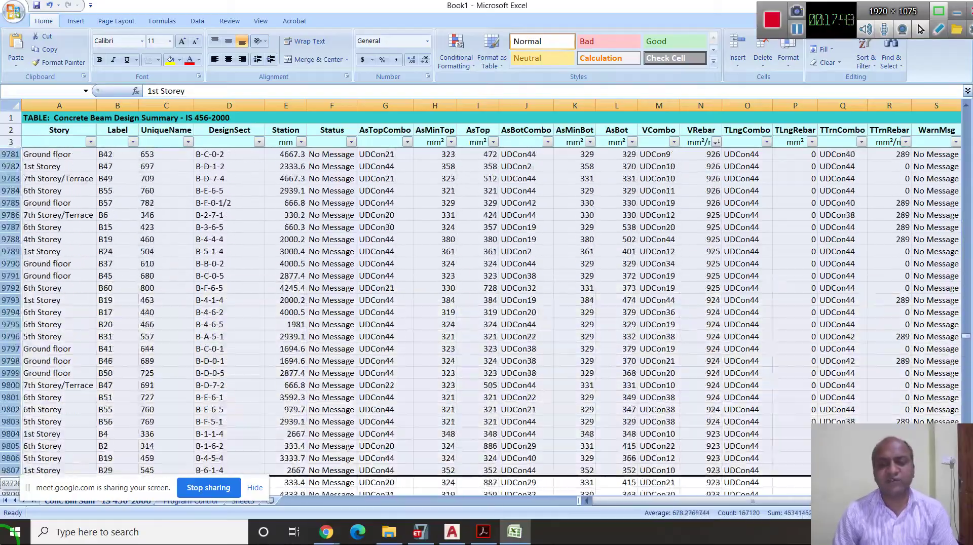
drag(11, 488, 11, 487)
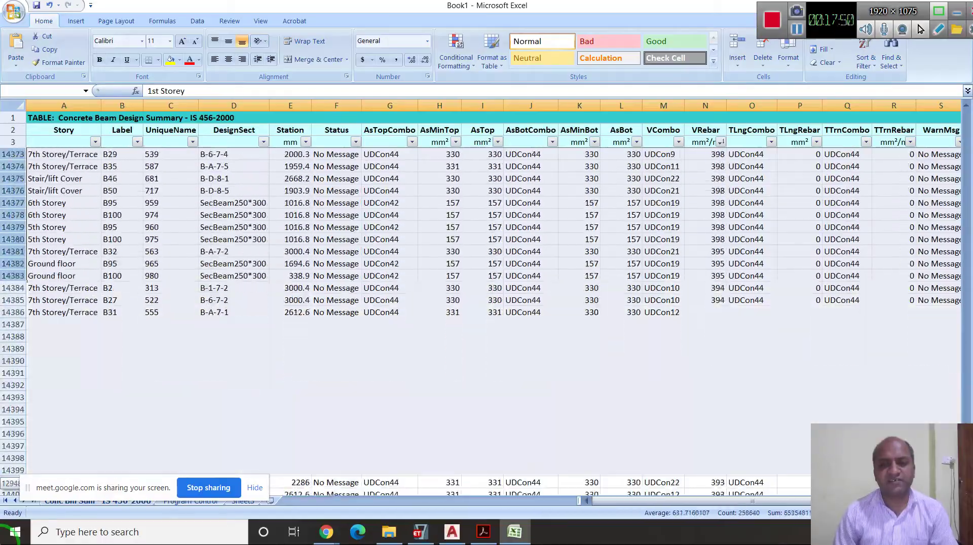
drag(11, 488, 10, 481)
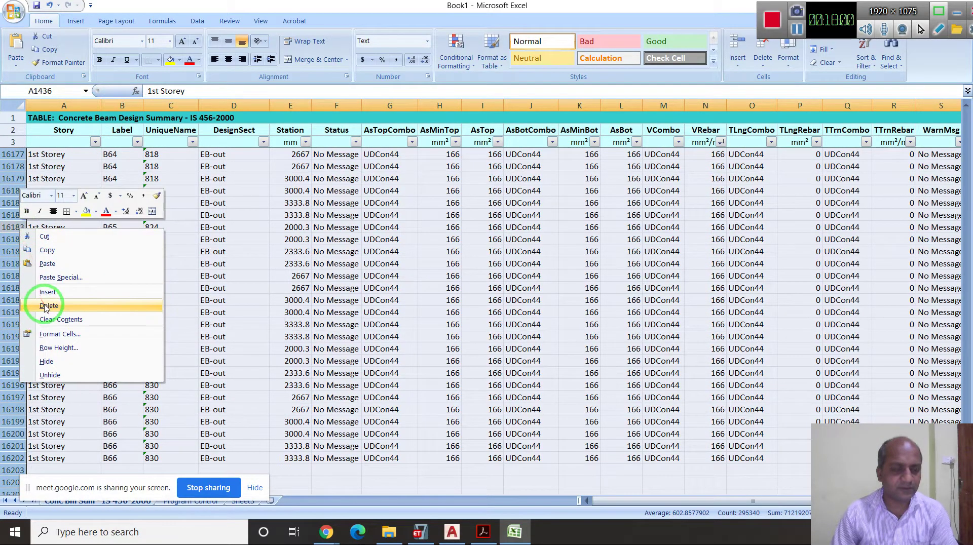
click(46, 306)
click(276, 386)
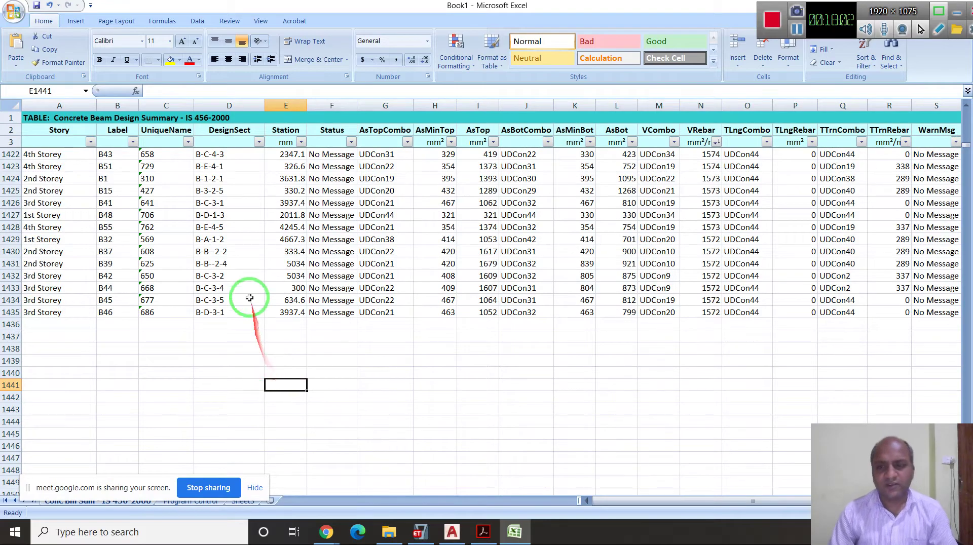
Sort the remaining beam design summary rows by Label from A to Z
scroll(662, 337, up, 20)
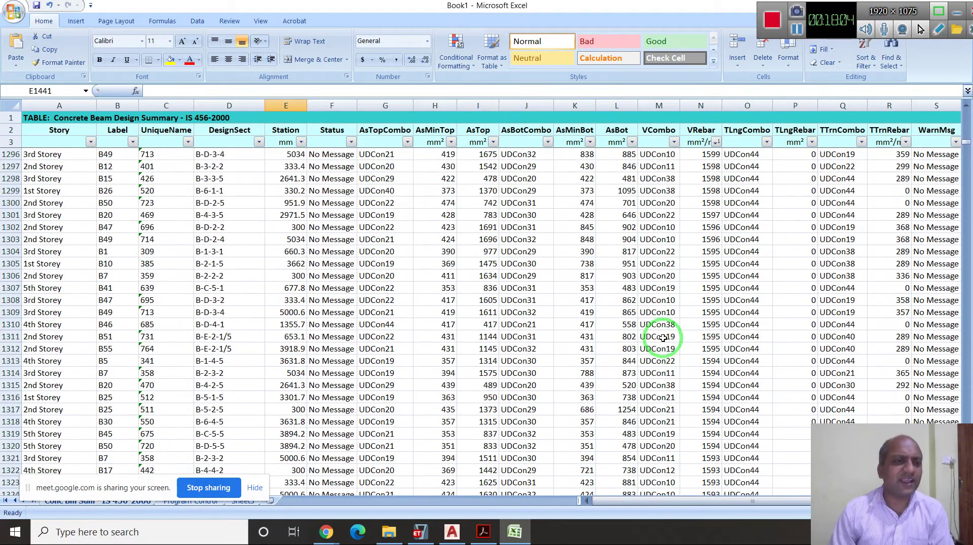
scroll(661, 338, up, 20)
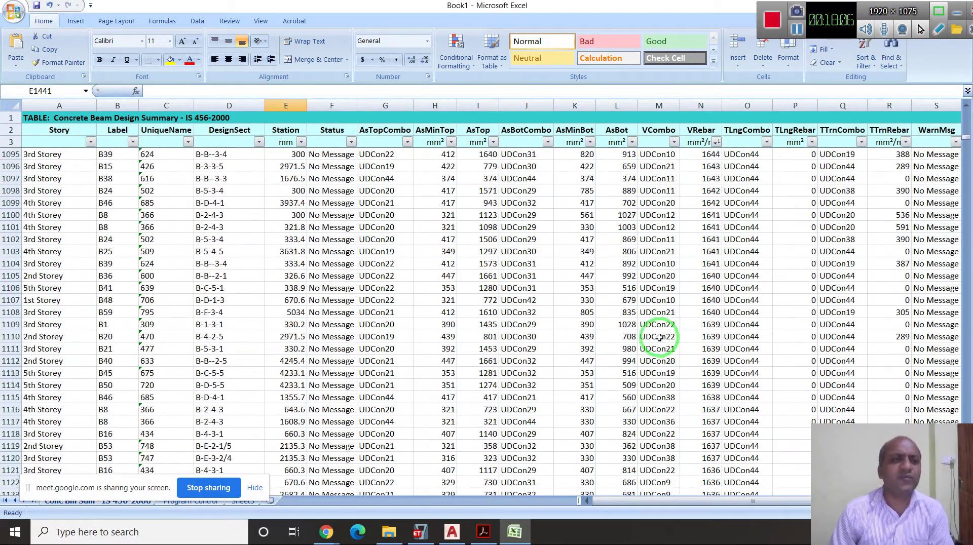
scroll(658, 337, up, 20)
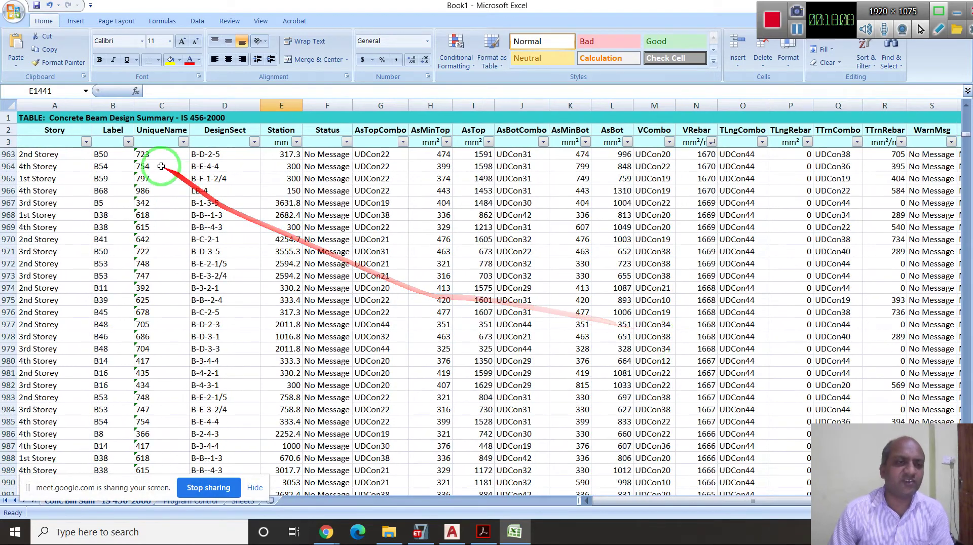
click(128, 142)
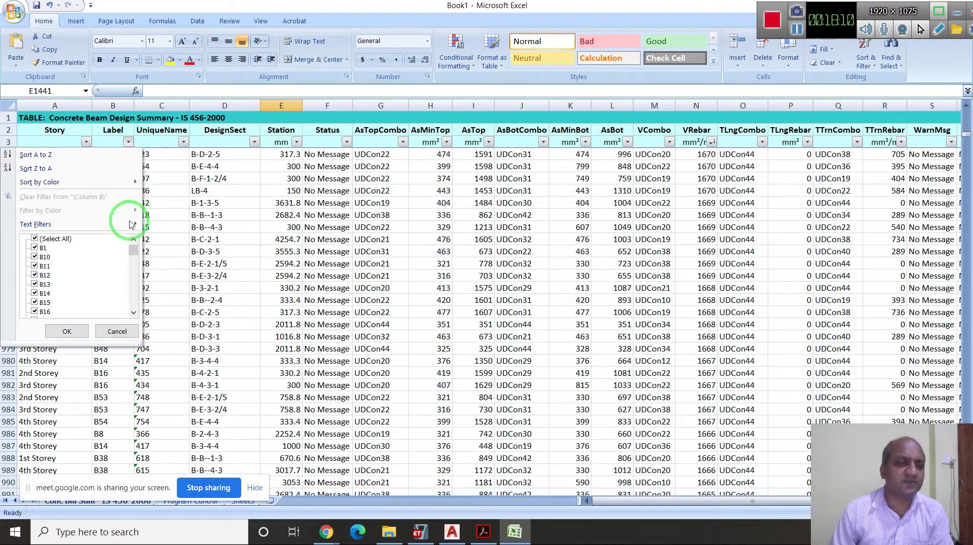
scroll(125, 273, down, 15)
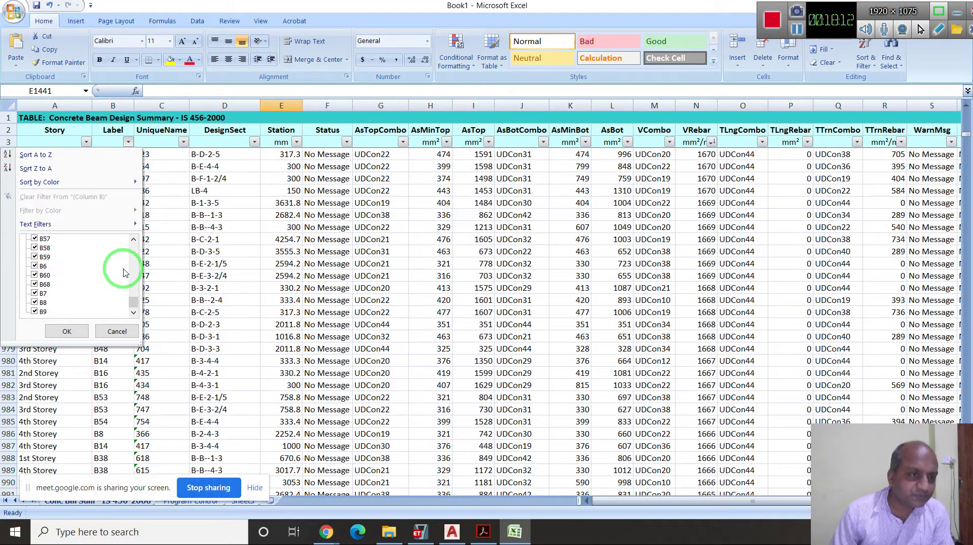
scroll(125, 273, up, 15)
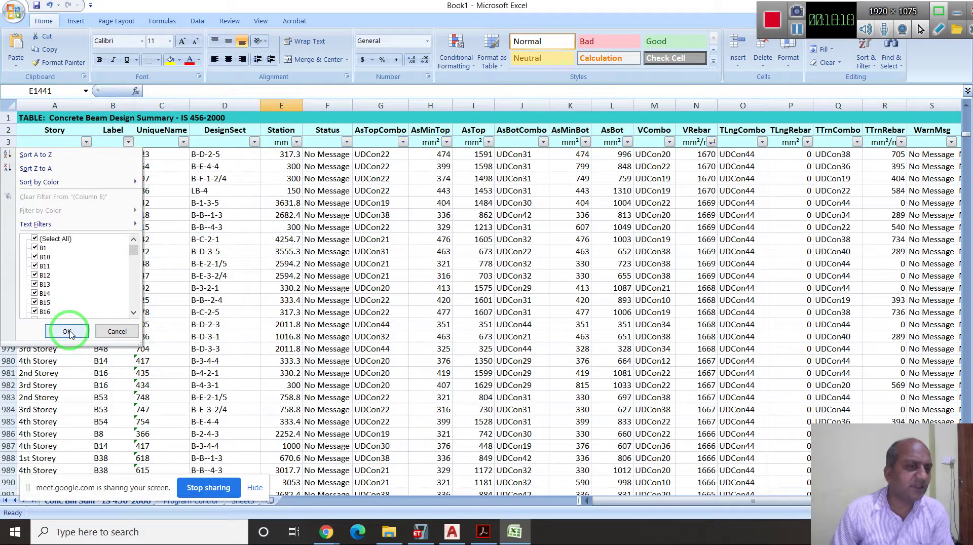
click(34, 157)
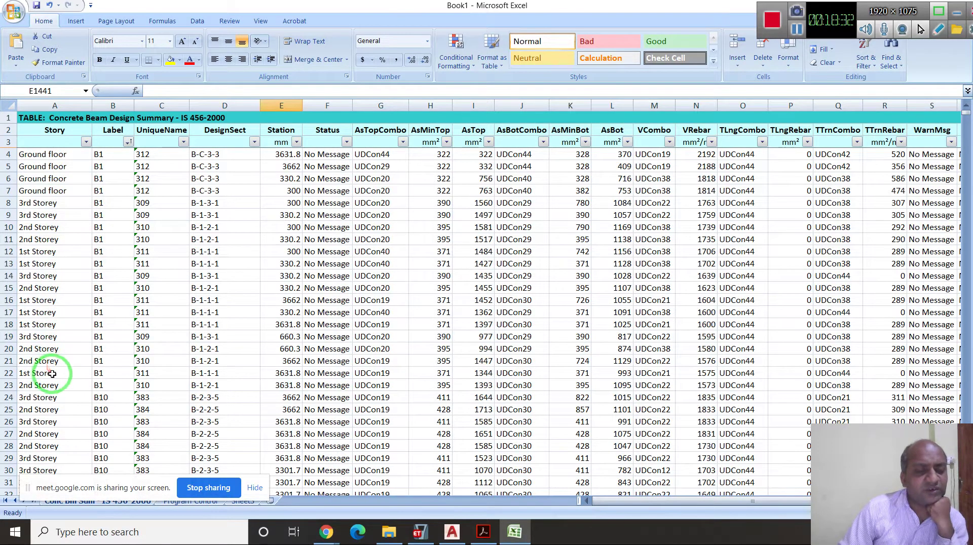
Select the beam B1 labels from B4 to B23 and review the storeys they belong to
drag(102, 386, 111, 155)
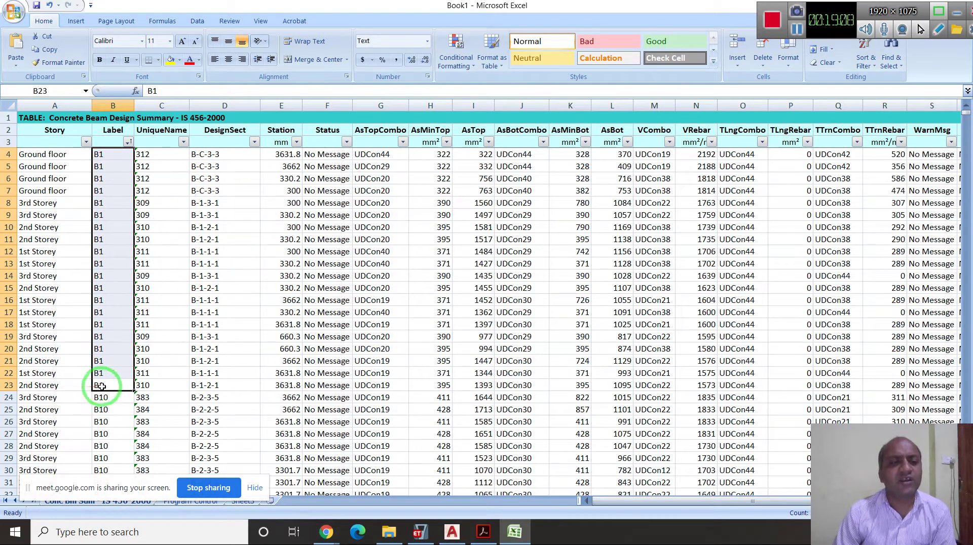
drag(101, 386, 40, 160)
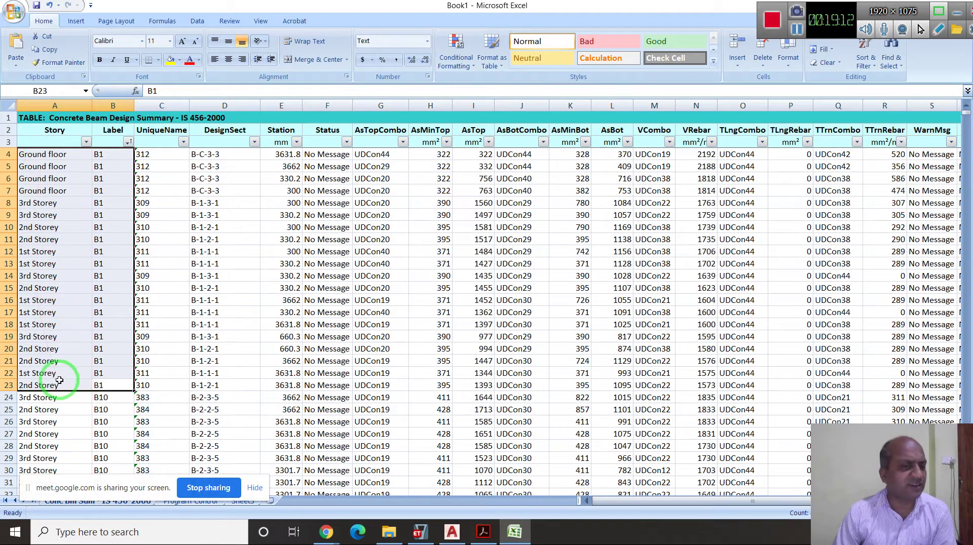
click(105, 383)
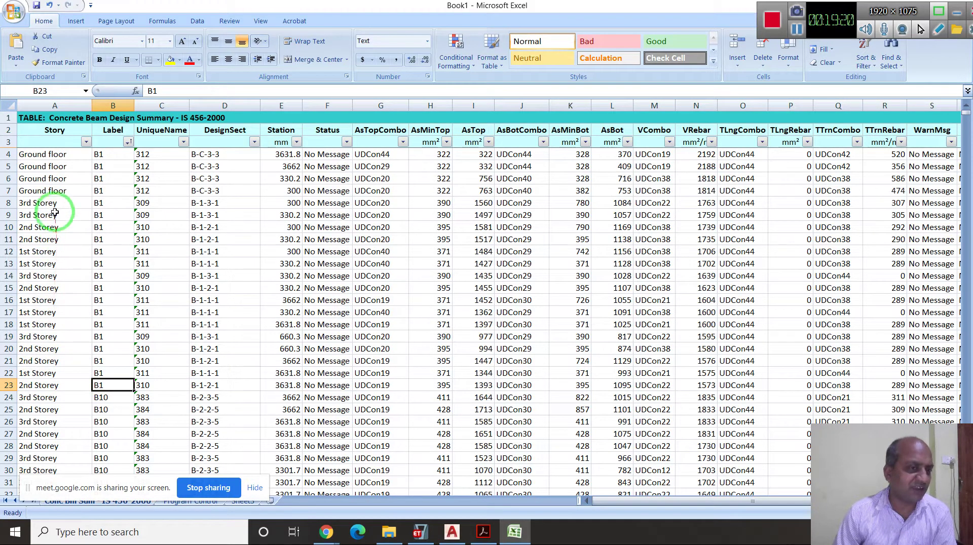
drag(112, 152, 125, 384)
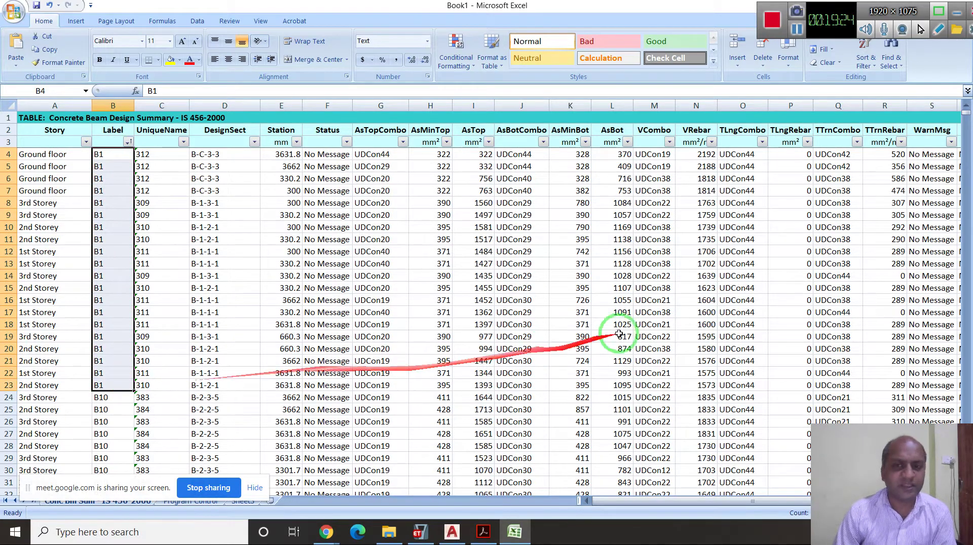
Switch to ETABS, close the beam design summary table and set the plan view to show frame labels instead of sections
click(419, 532)
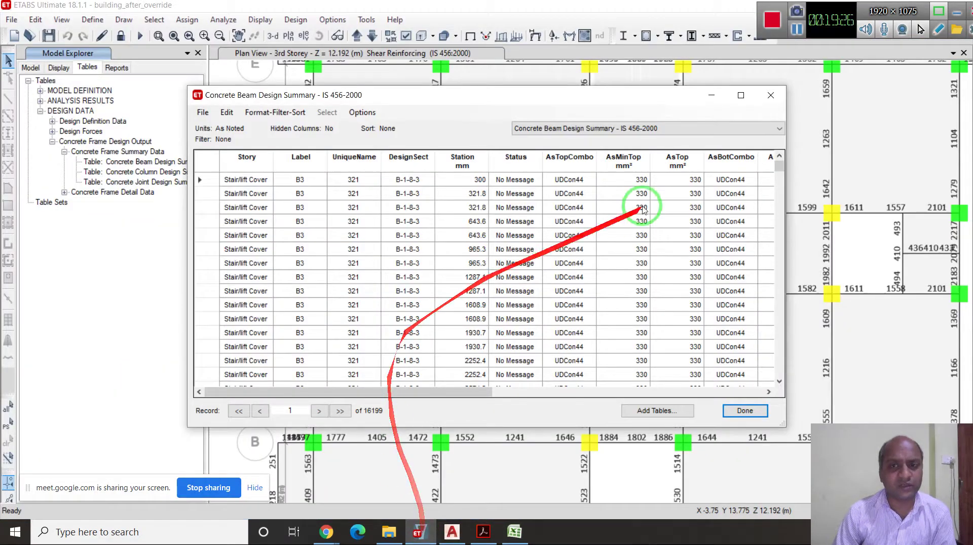
click(770, 95)
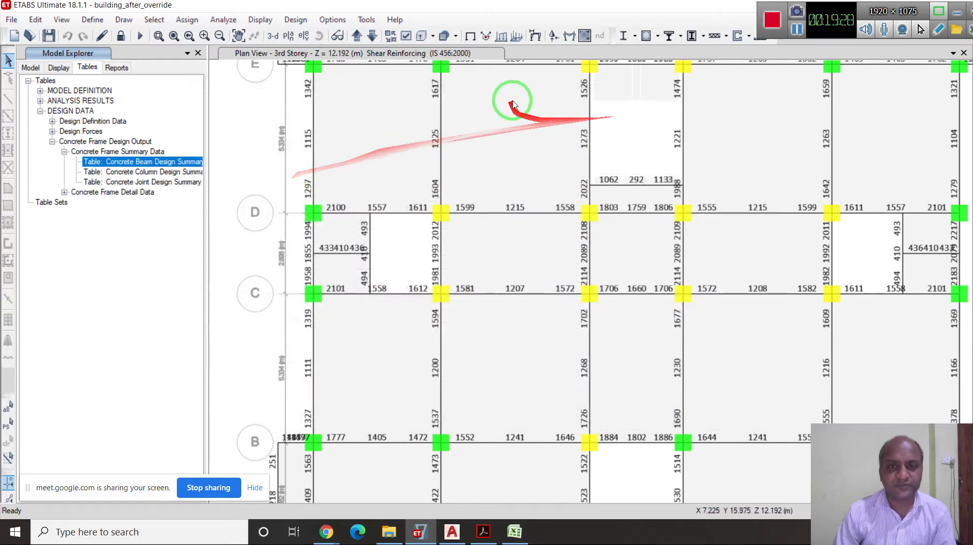
click(406, 36)
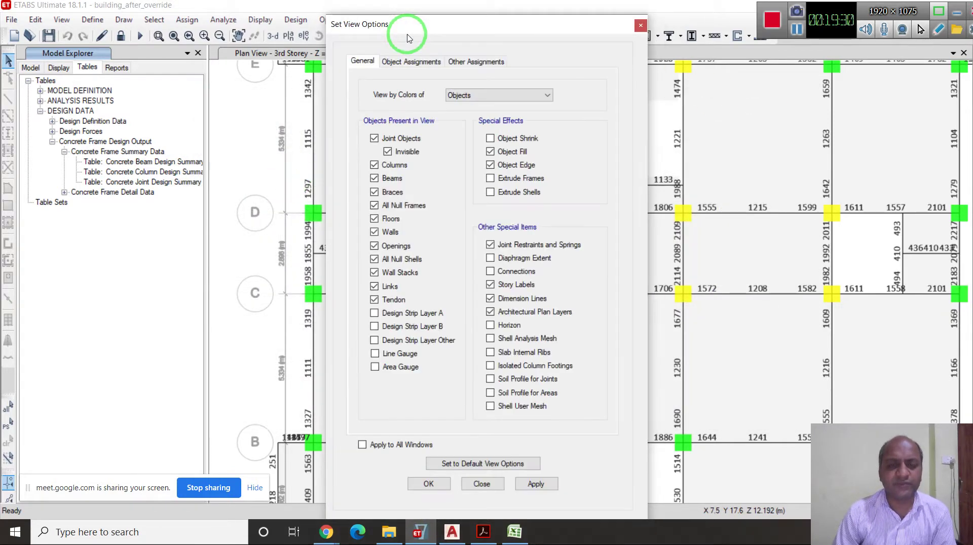
click(410, 61)
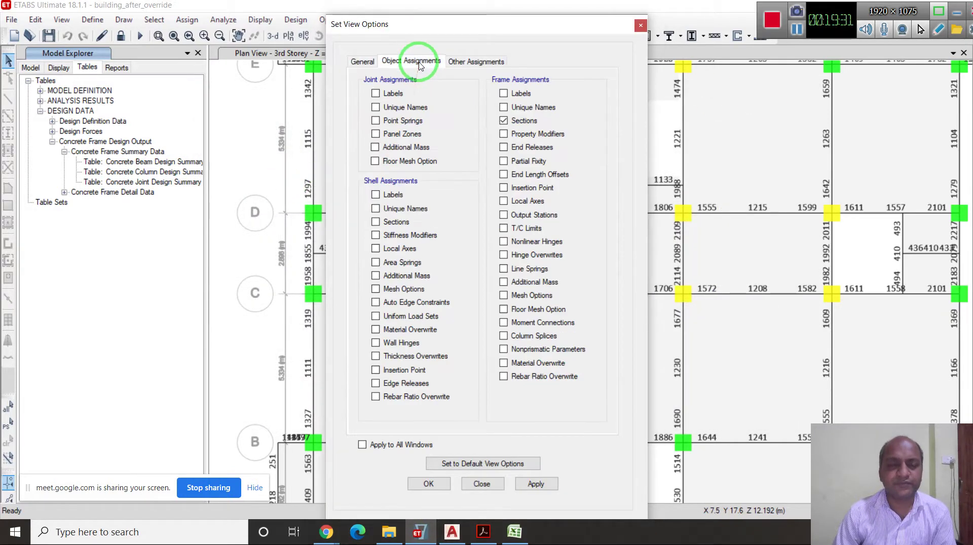
click(374, 97)
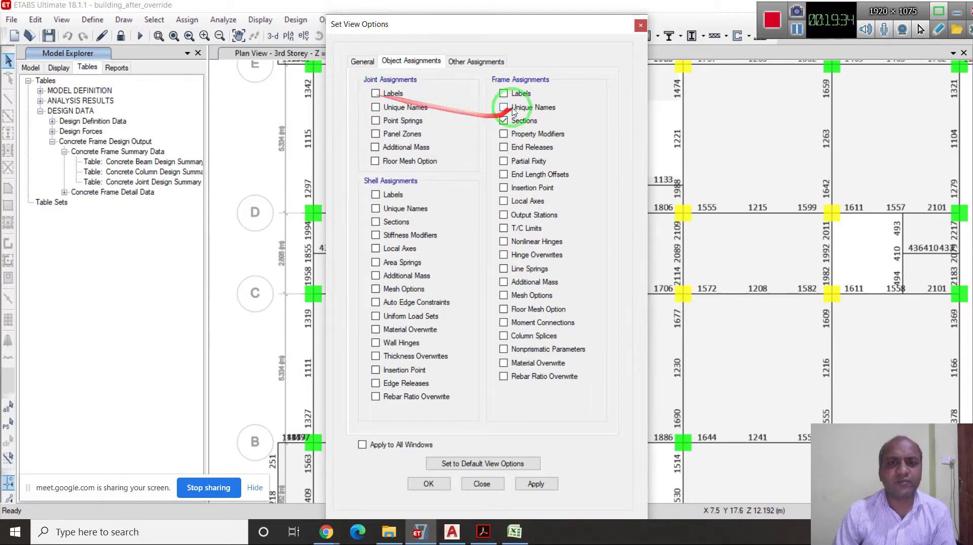
click(504, 121)
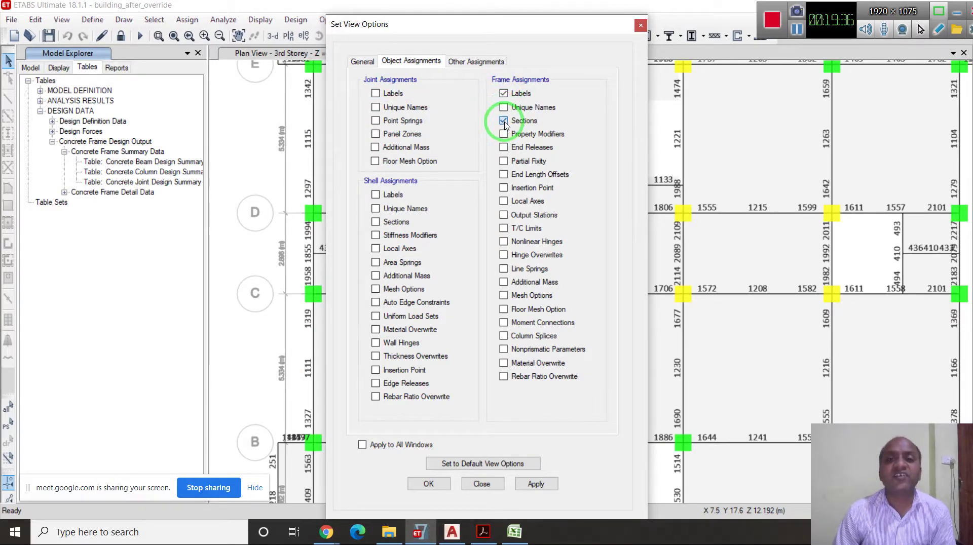
click(504, 121)
click(427, 485)
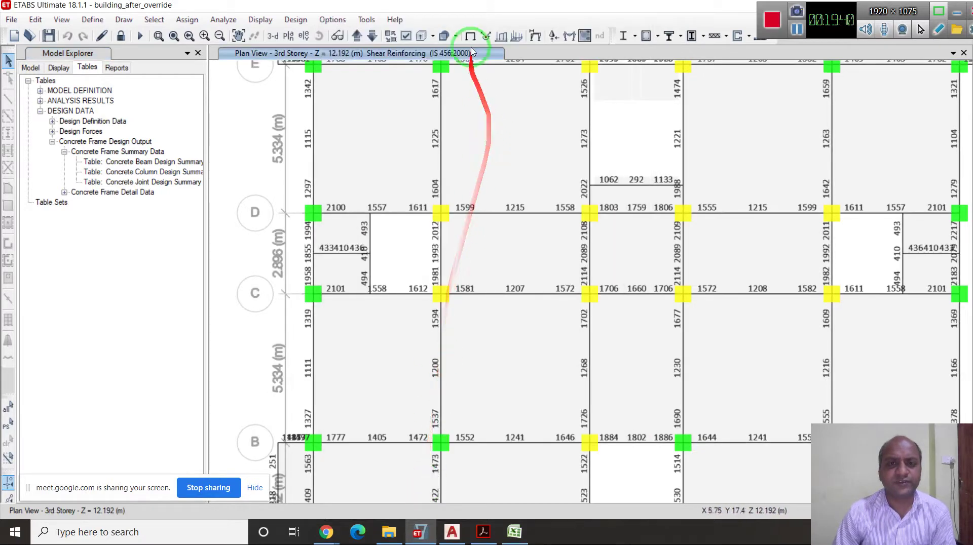
Show the undeformed 3rd Storey plan and locate beam B1 between columns C1 and C2
click(471, 36)
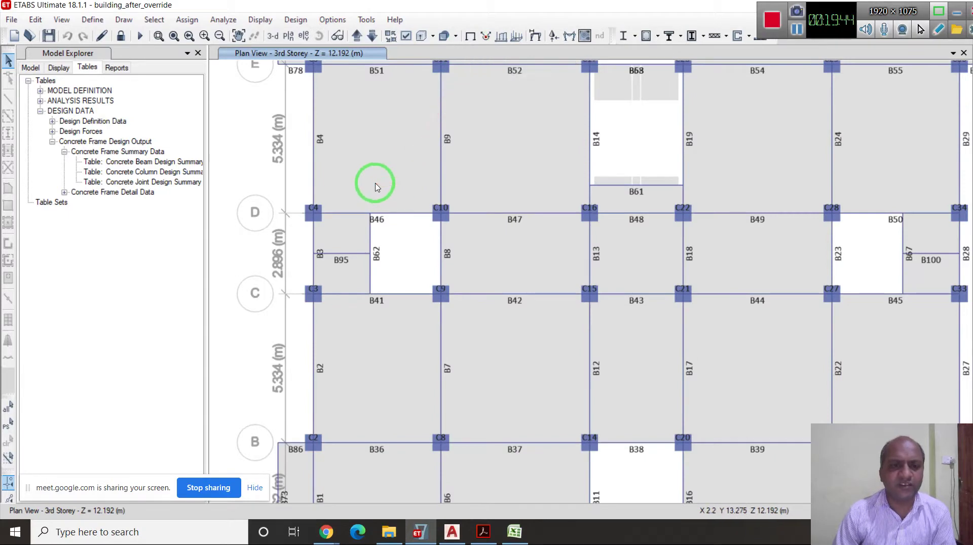
scroll(375, 186, down, 5)
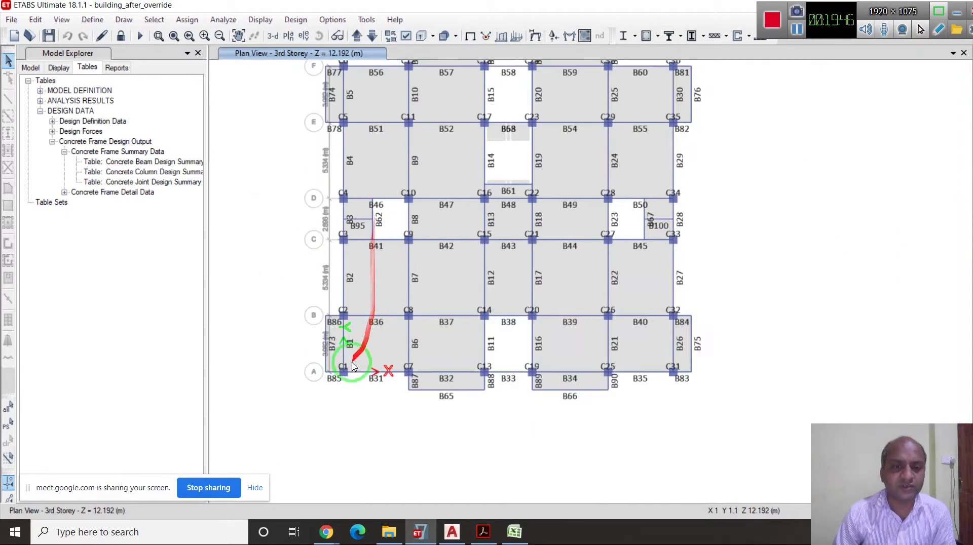
scroll(343, 357, up, 10)
scroll(340, 344, down, 3)
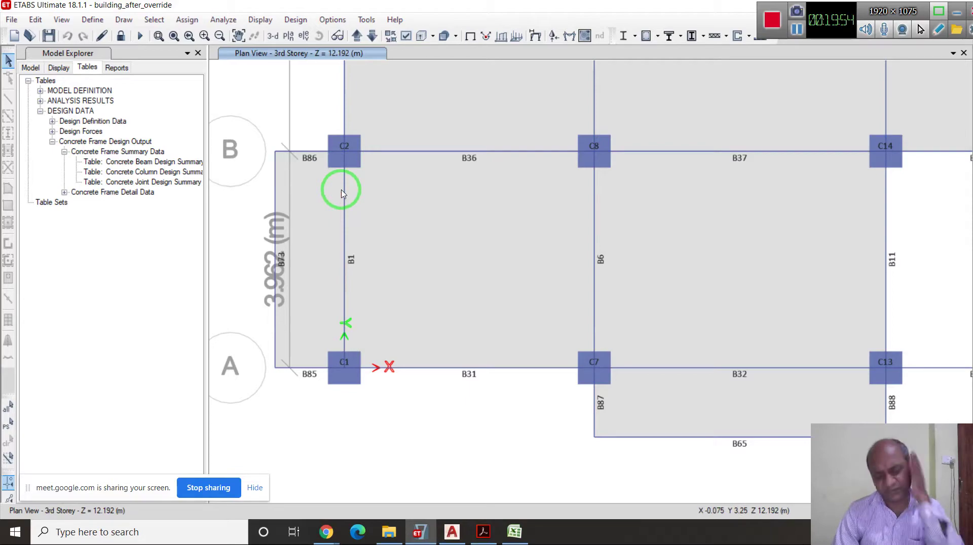
Return to Excel and examine the storeys and VRebar values listed for beams B10 through B13
click(514, 531)
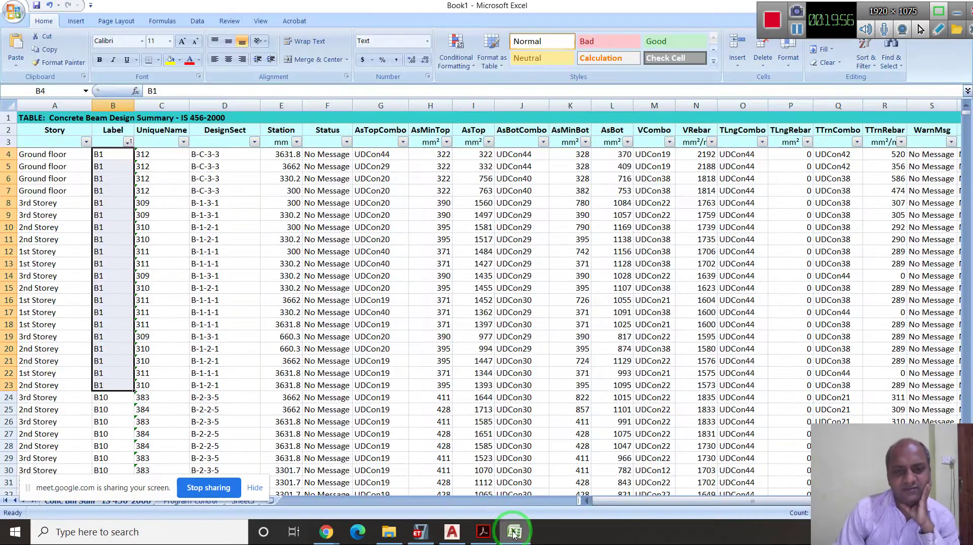
scroll(198, 401, down, 5)
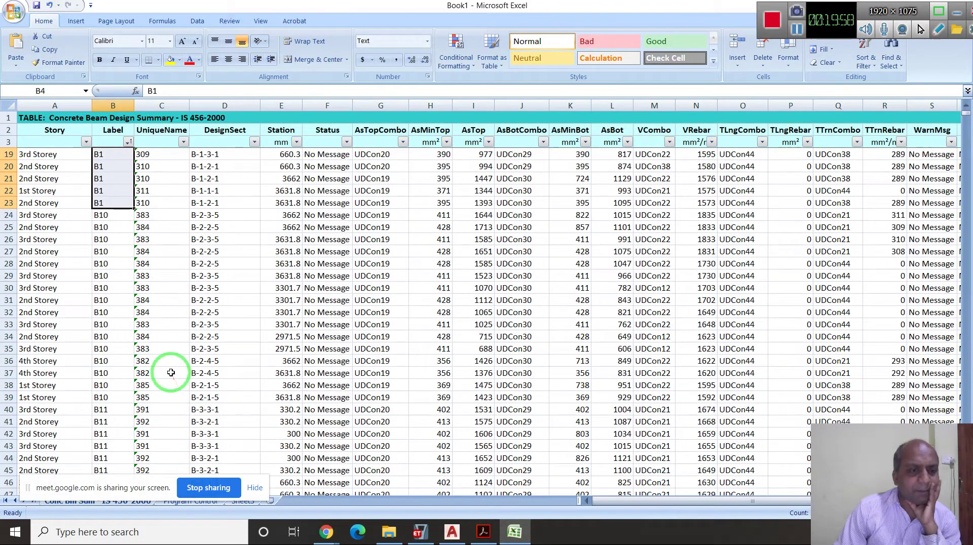
scroll(171, 373, down, 10)
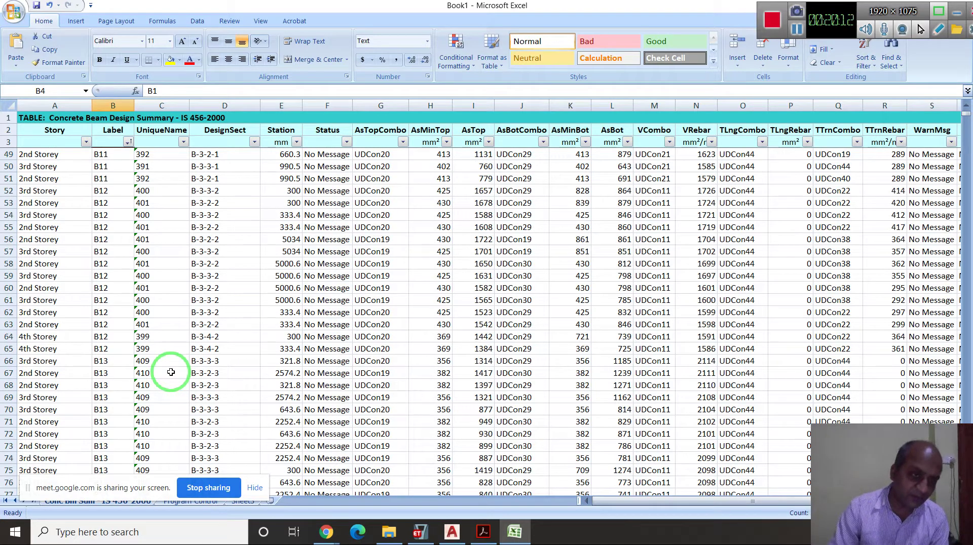
scroll(171, 372, down, 4)
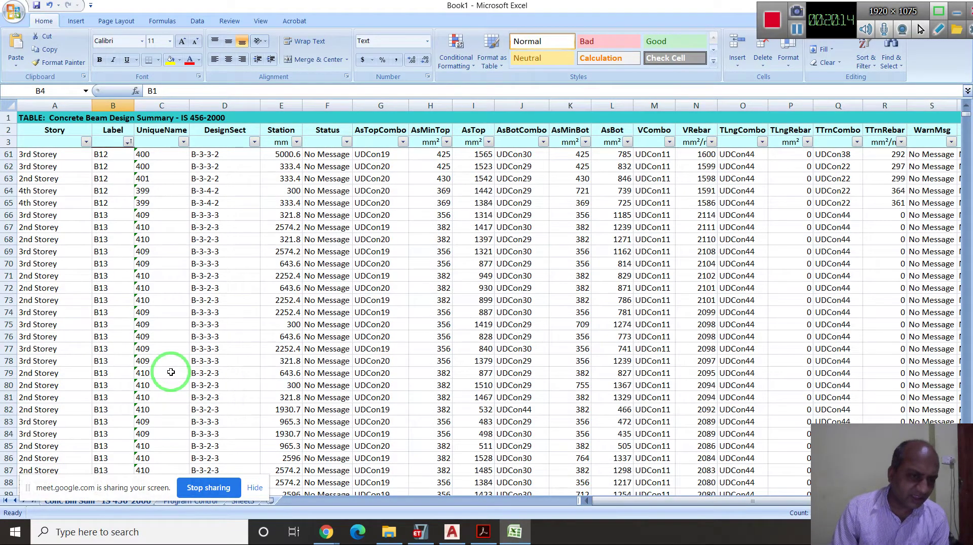
scroll(117, 384, down, 2)
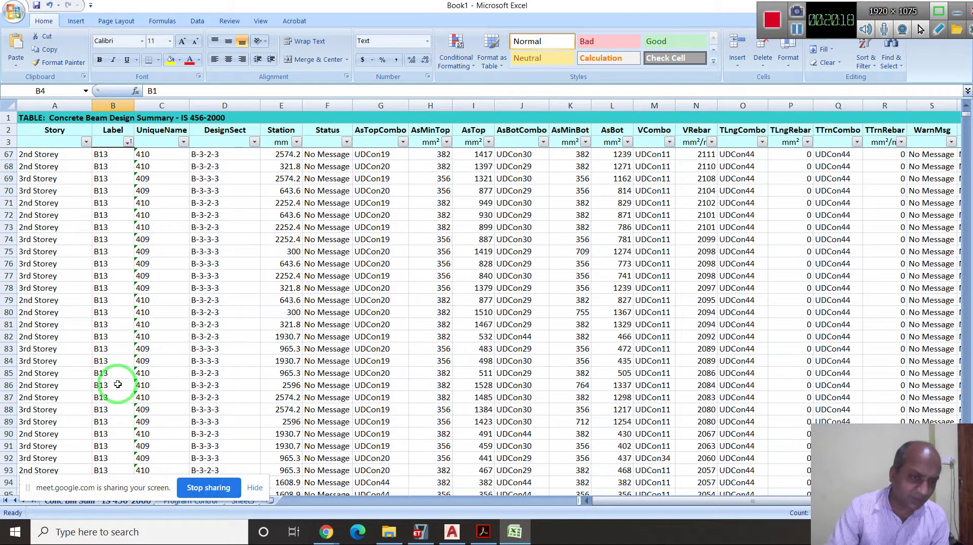
scroll(118, 384, down, 7)
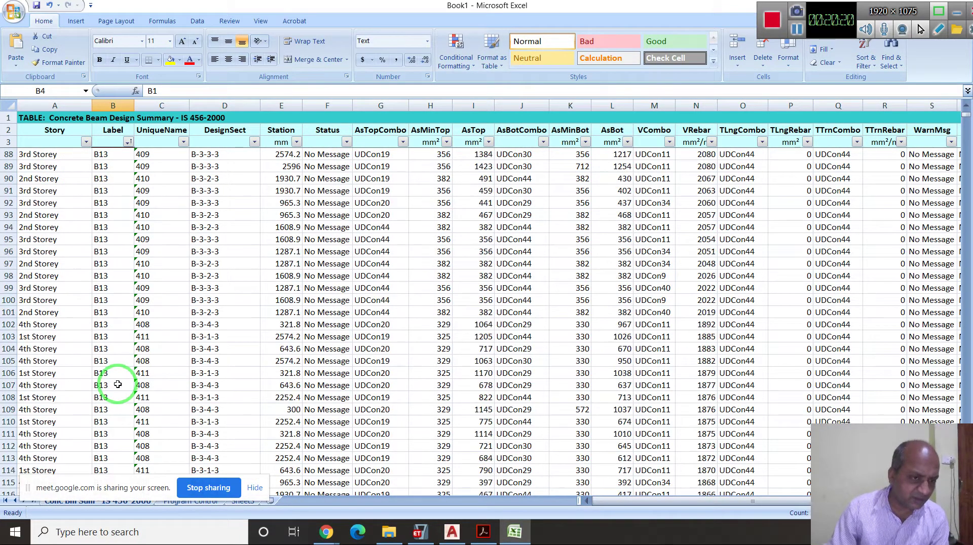
Examine the storeys and VRebar values listed for beams B13 through B22 in the beam design summary
scroll(131, 411, down, 7)
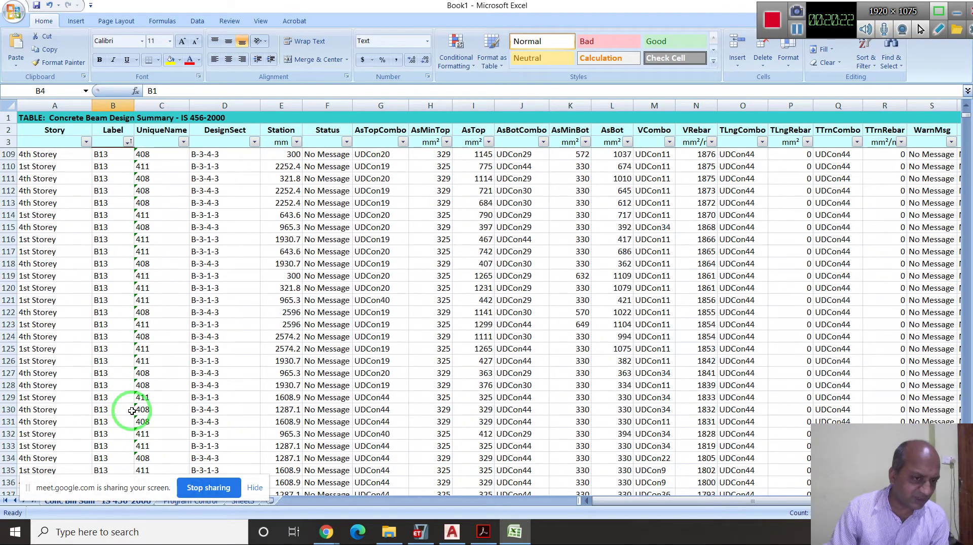
scroll(132, 411, down, 5)
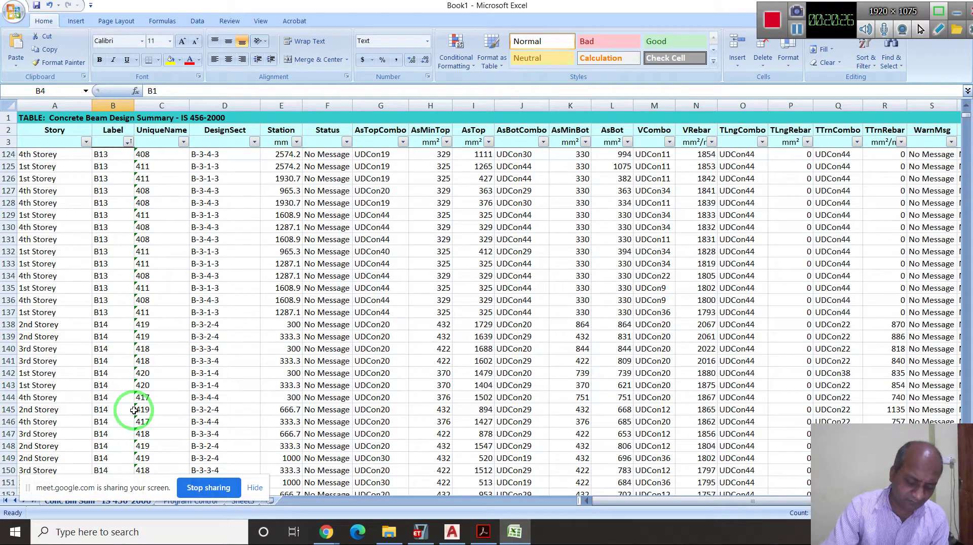
scroll(134, 411, down, 10)
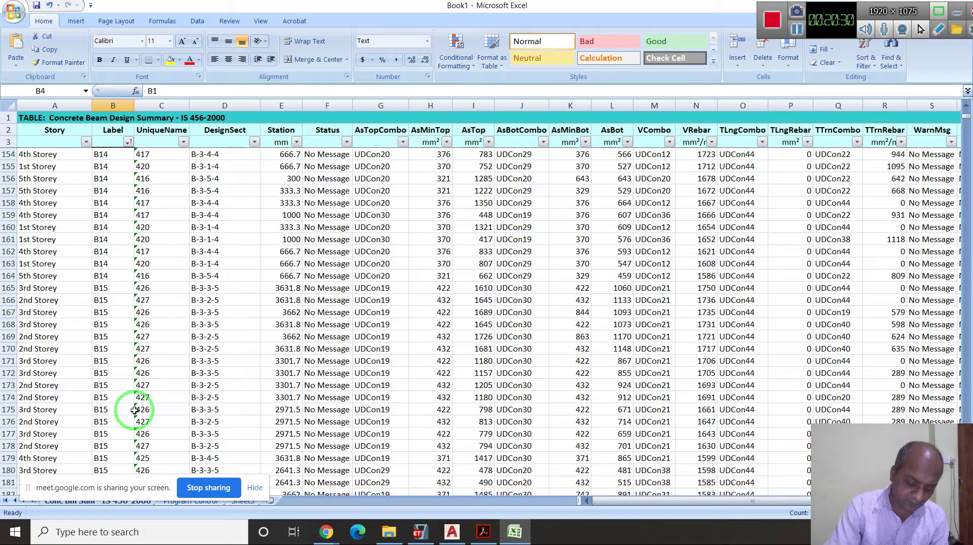
scroll(124, 410, down, 9)
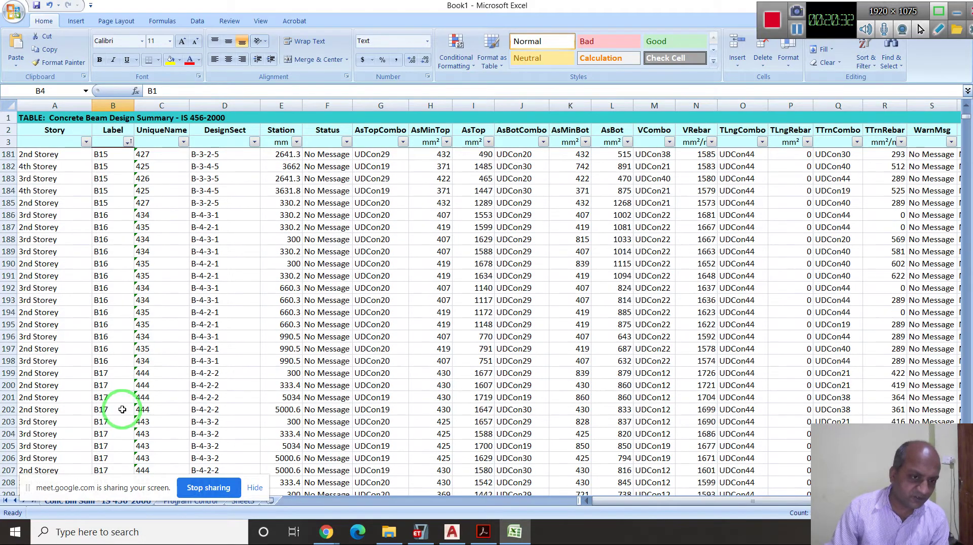
scroll(122, 409, down, 17)
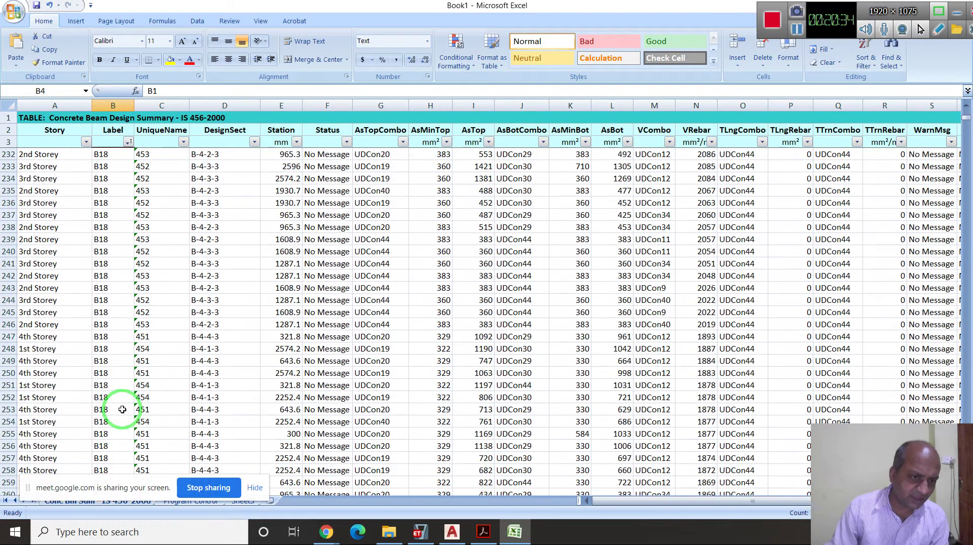
scroll(123, 409, down, 20)
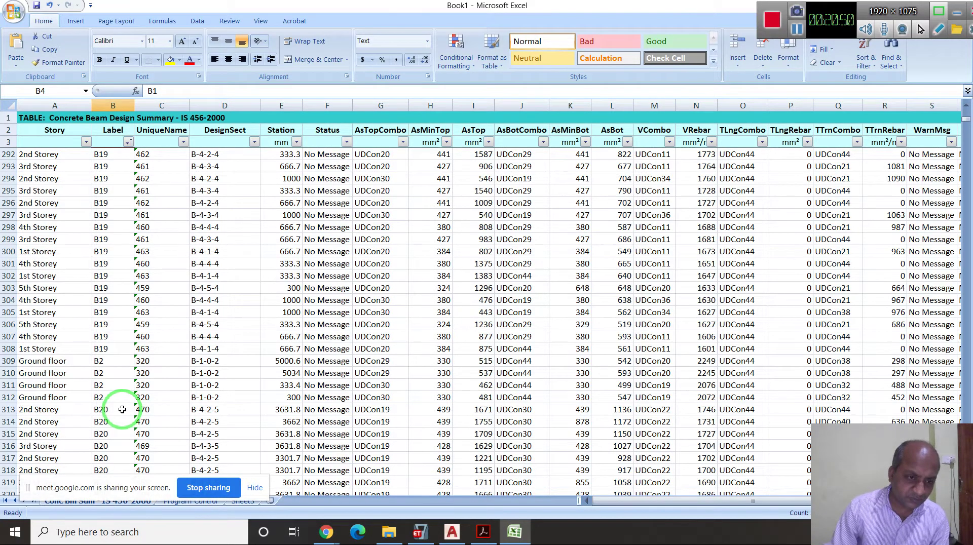
scroll(122, 409, down, 11)
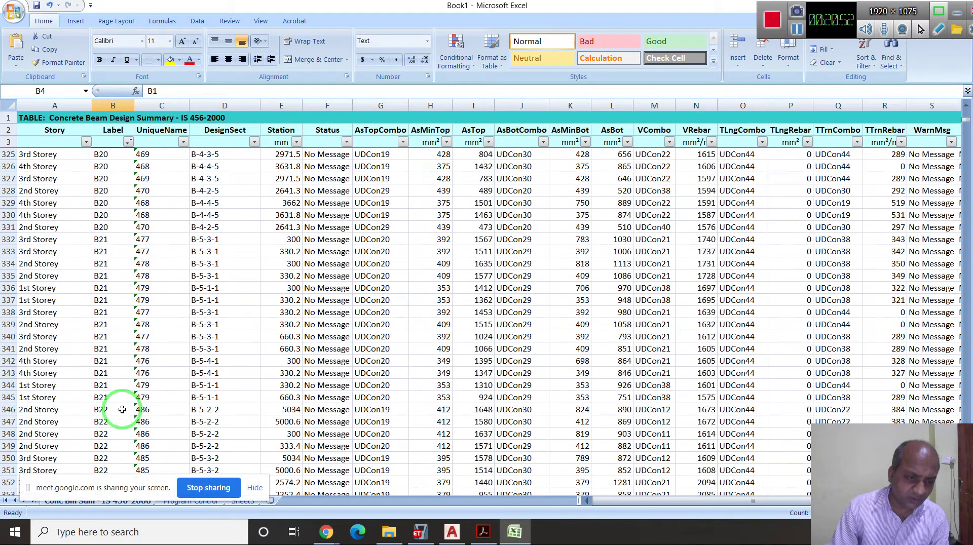
scroll(122, 409, down, 5)
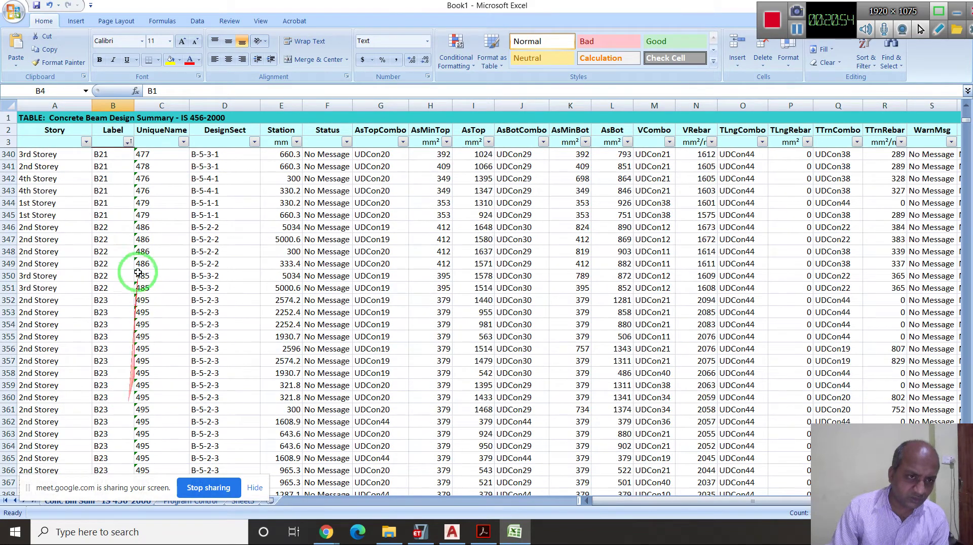
Examine the storeys and VRebar values listed for beams B23 through B29
scroll(122, 302, down, 8)
scroll(122, 302, down, 19)
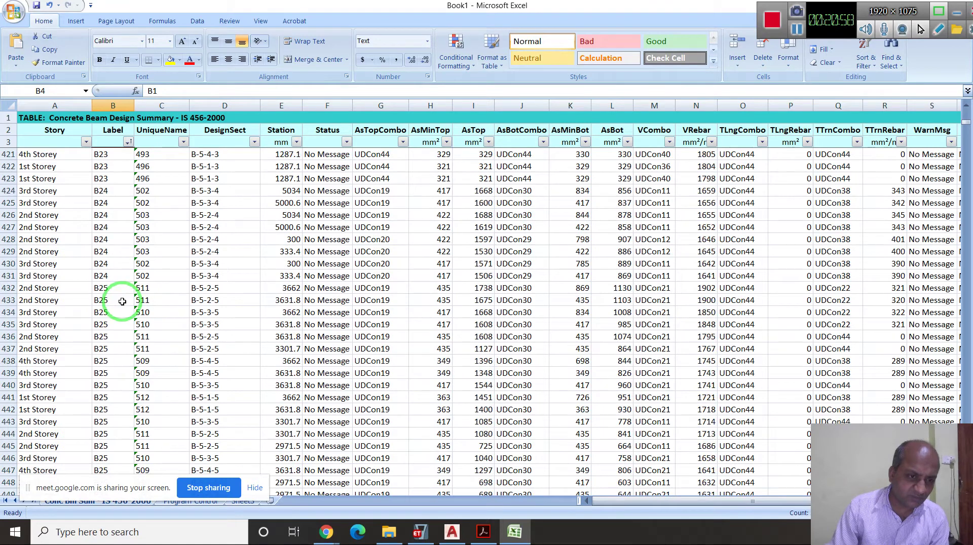
scroll(122, 302, down, 14)
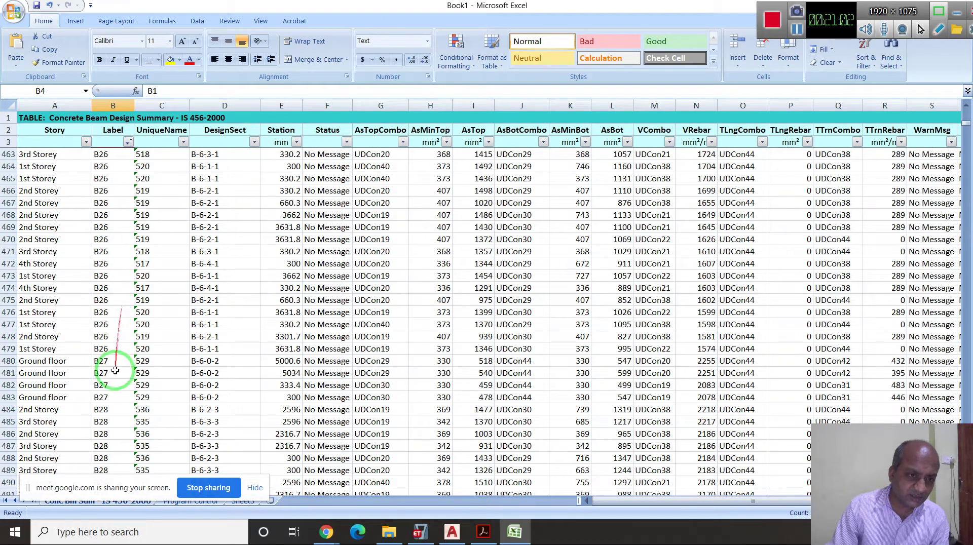
scroll(114, 375, down, 4)
scroll(113, 374, down, 20)
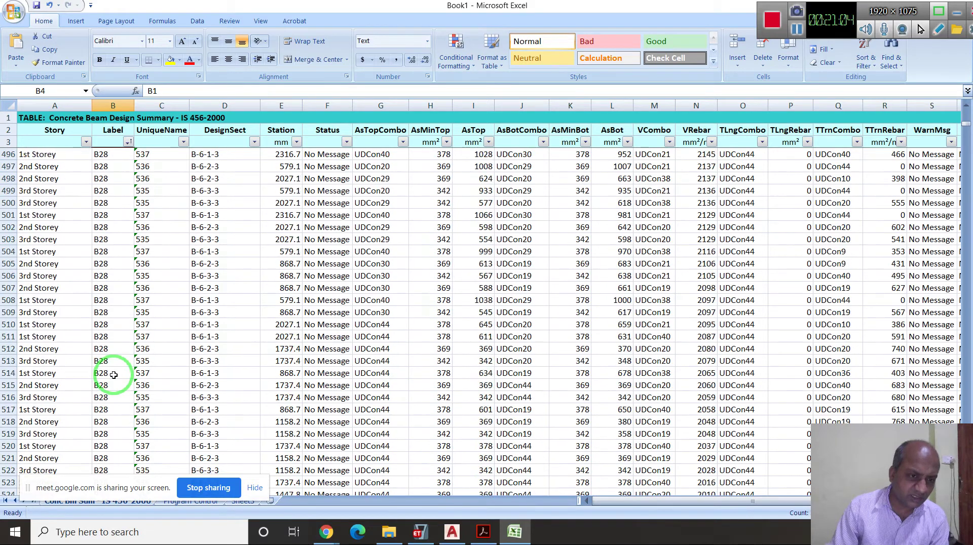
scroll(113, 375, down, 1)
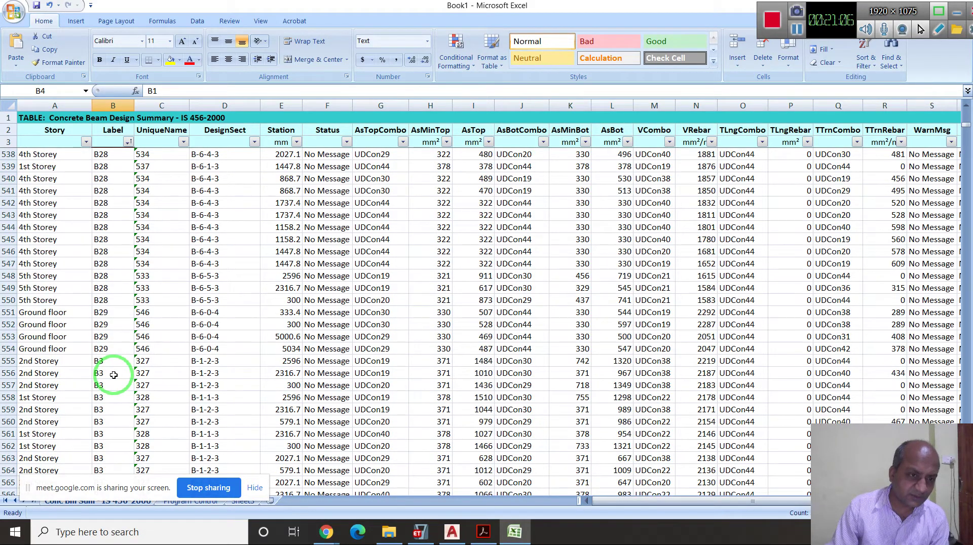
scroll(114, 375, down, 3)
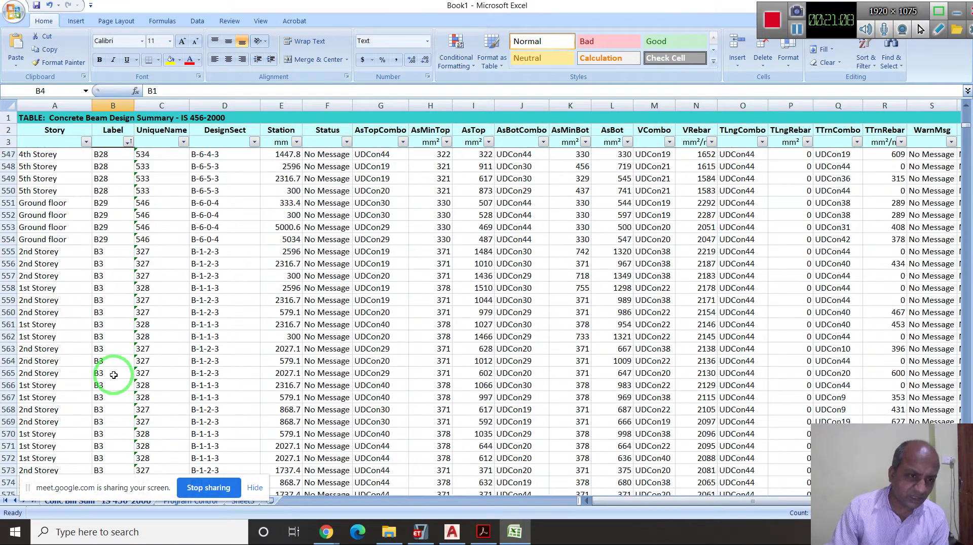
Examine the storeys and VRebar values listed for beam B3 and beams B30 through B43
scroll(114, 375, down, 20)
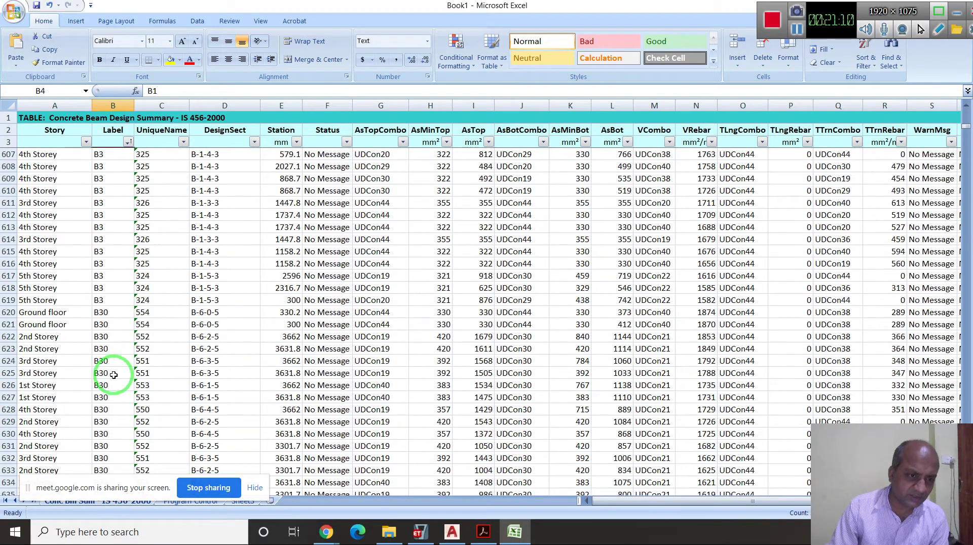
scroll(113, 375, down, 16)
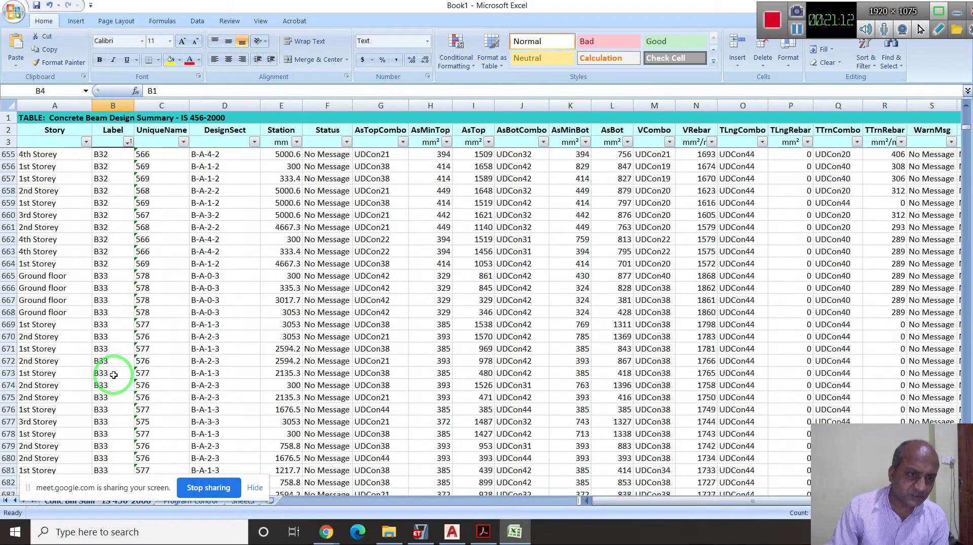
scroll(113, 375, down, 15)
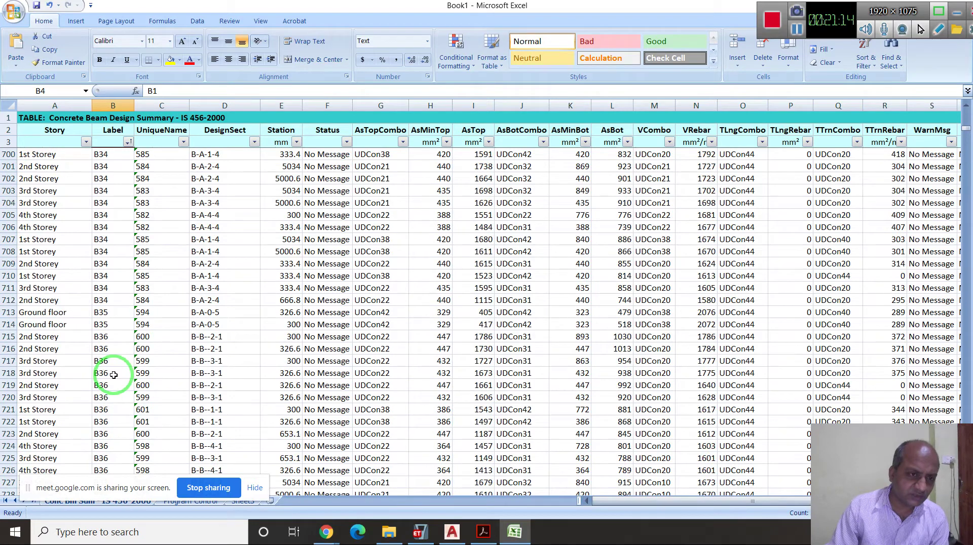
scroll(113, 375, down, 4)
scroll(114, 375, down, 19)
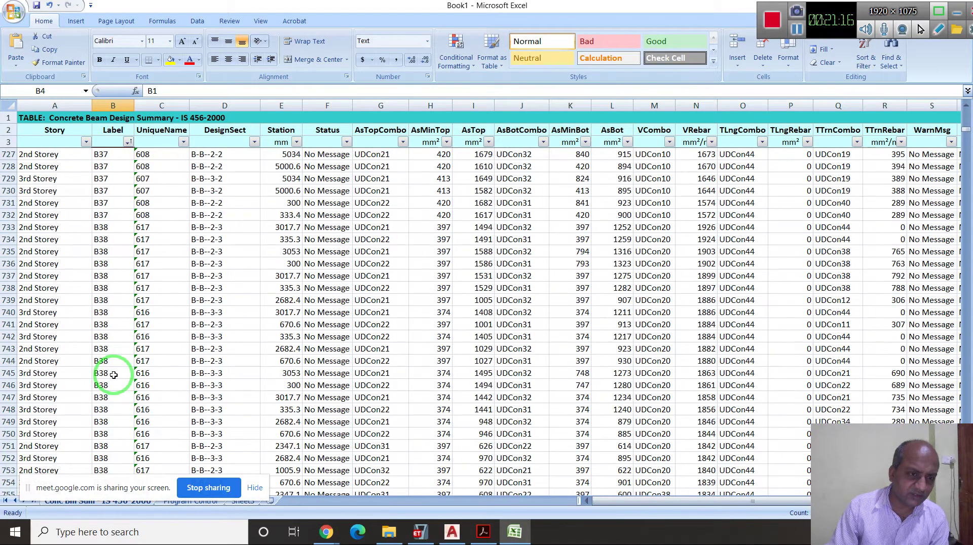
scroll(113, 375, down, 8)
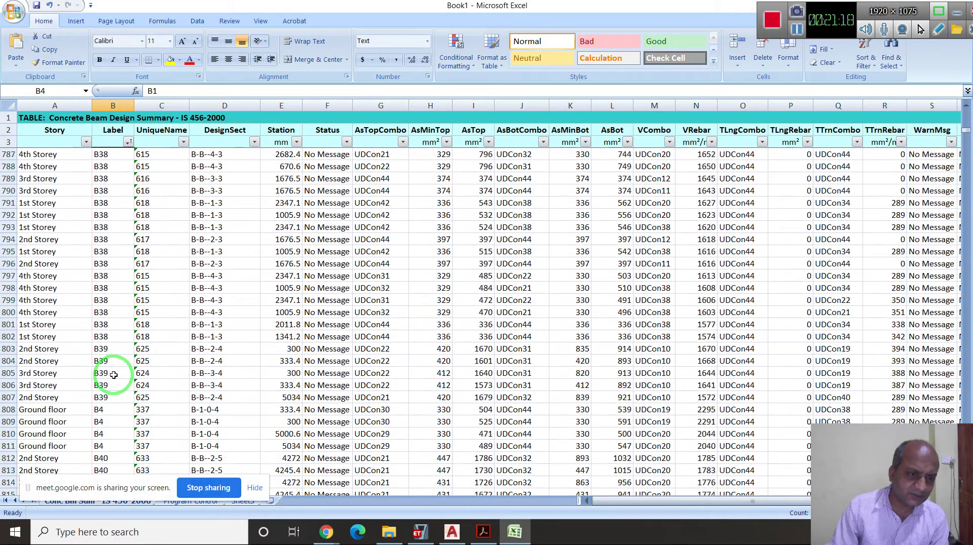
scroll(114, 375, down, 19)
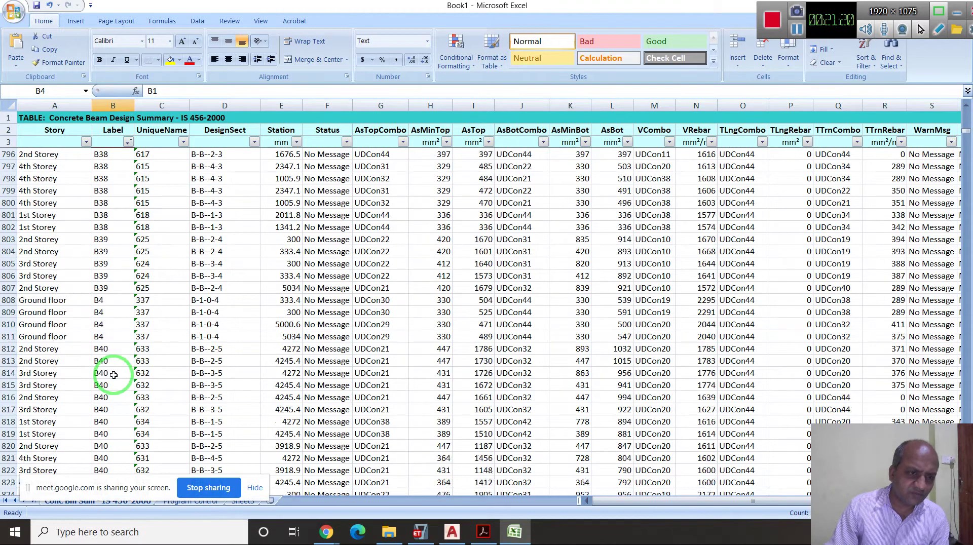
scroll(114, 375, down, 20)
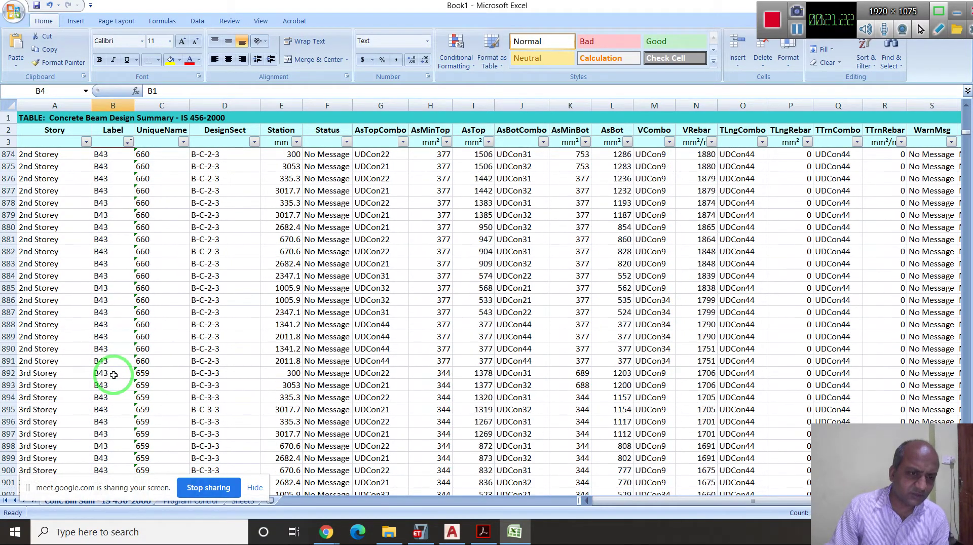
Examine the storeys and VRebar values listed for beams B44 through B55
scroll(113, 375, down, 7)
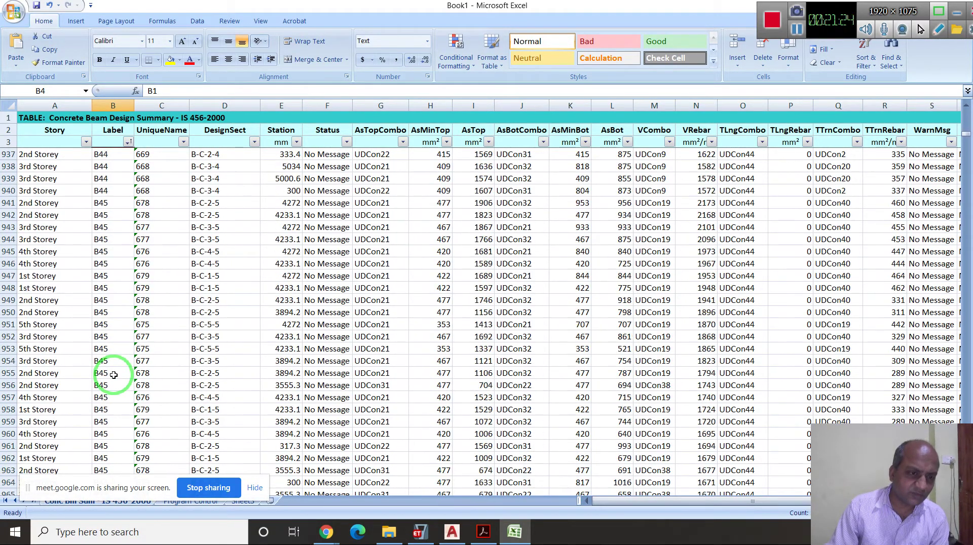
scroll(113, 375, down, 20)
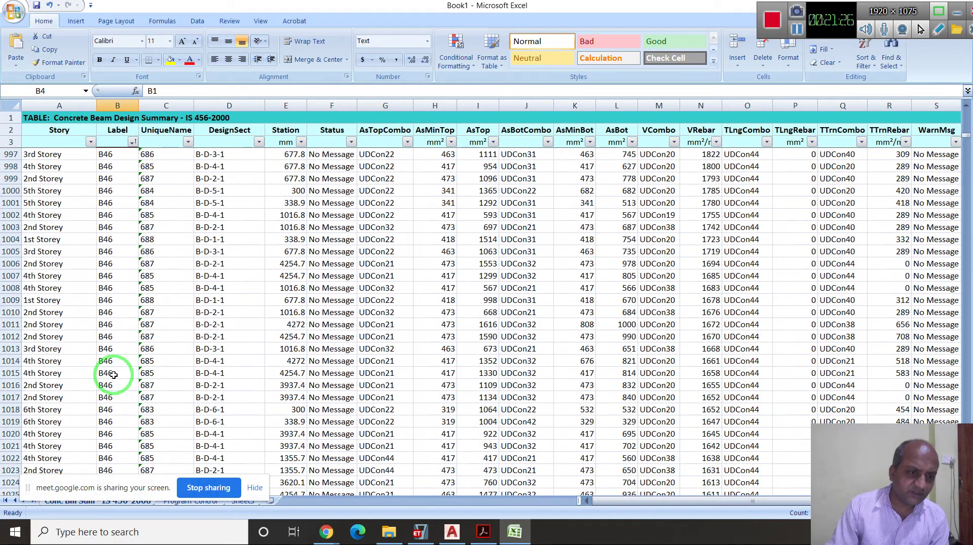
scroll(113, 375, down, 2)
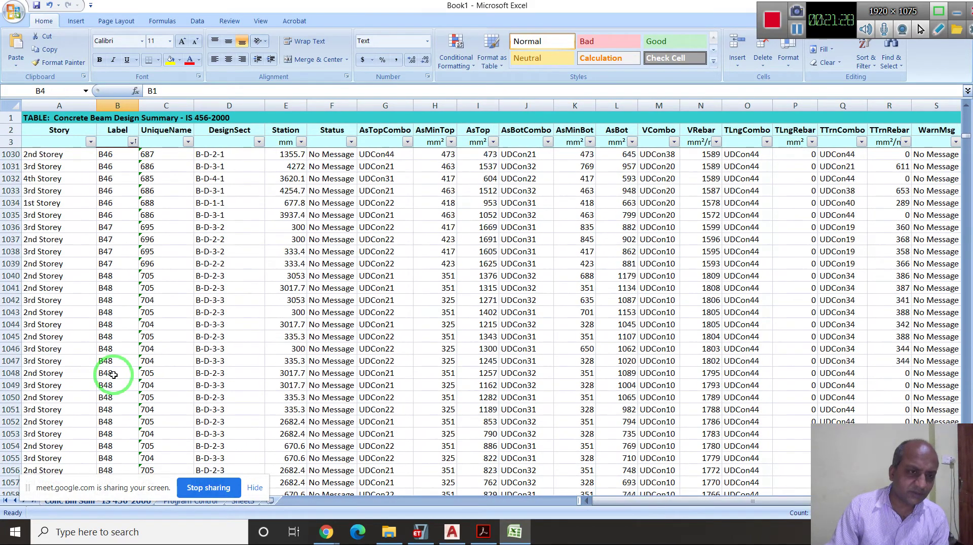
scroll(114, 375, down, 17)
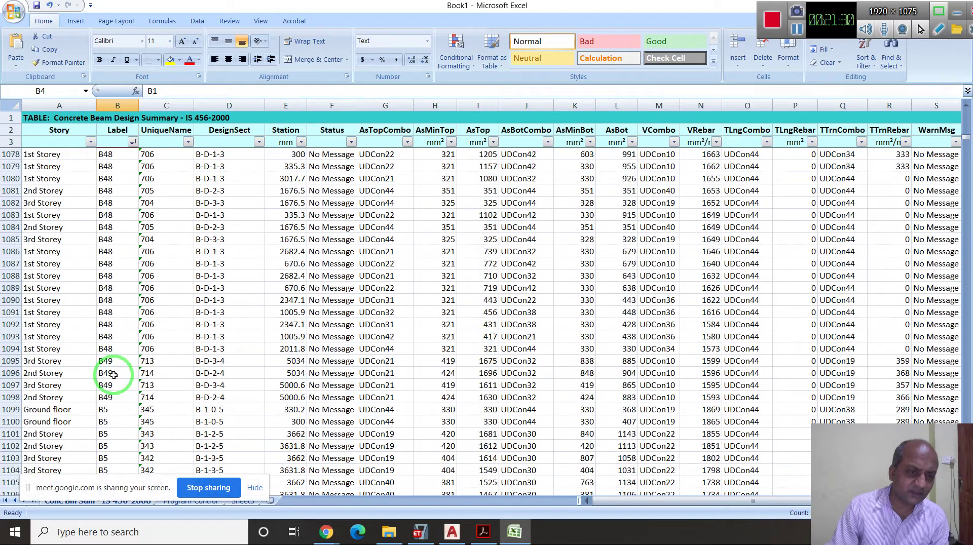
scroll(113, 375, down, 8)
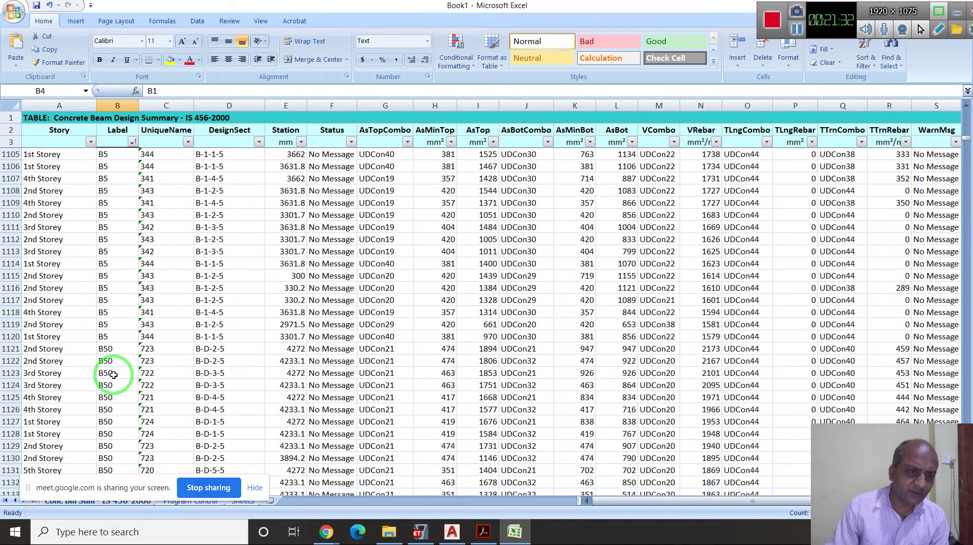
scroll(113, 375, down, 20)
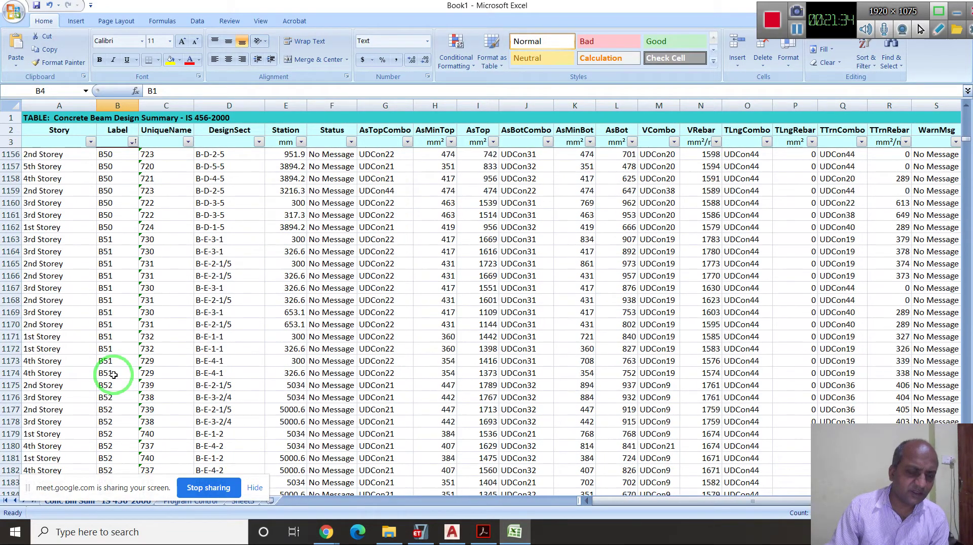
scroll(113, 375, down, 4)
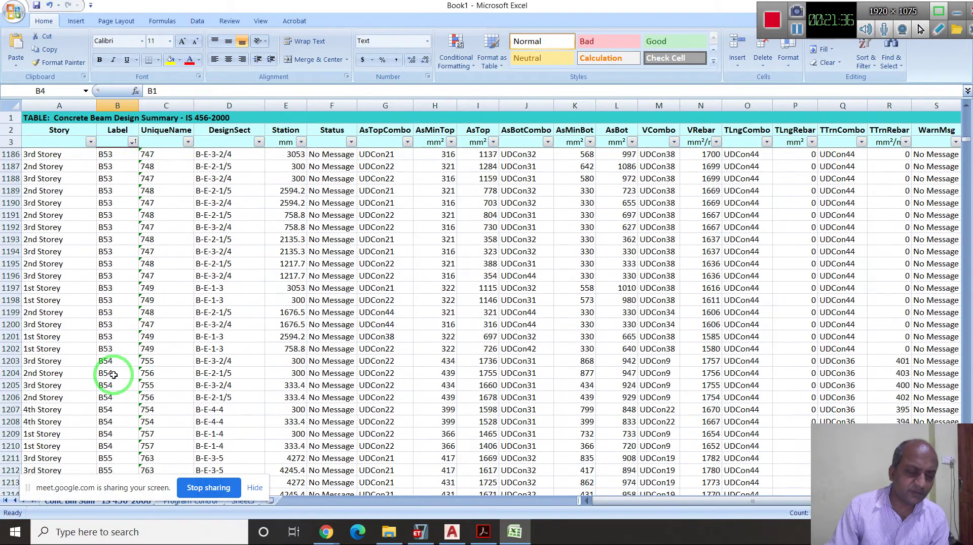
scroll(114, 374, down, 11)
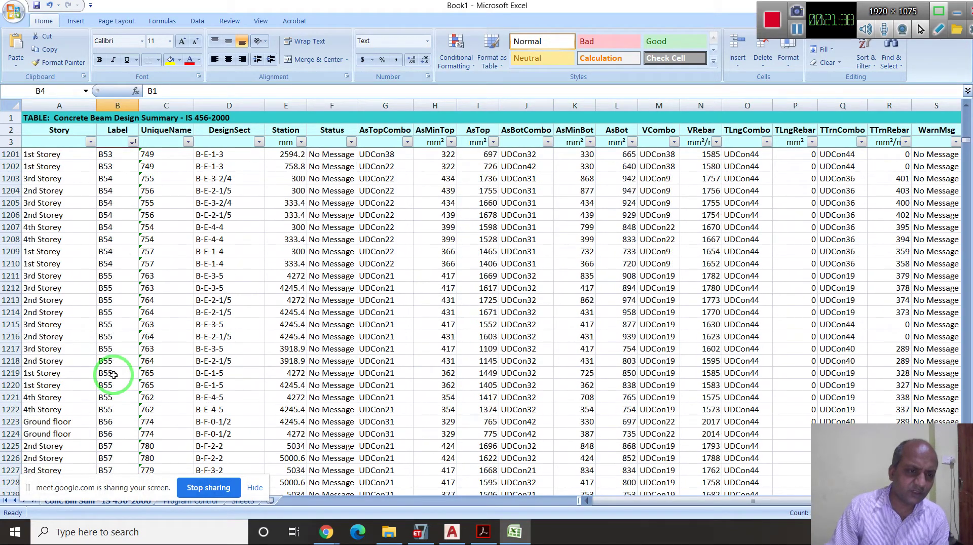
Review the rows for beams B55 through B60 and select the two Ground floor B60 label cells
scroll(146, 294, up, 4)
scroll(145, 294, down, 5)
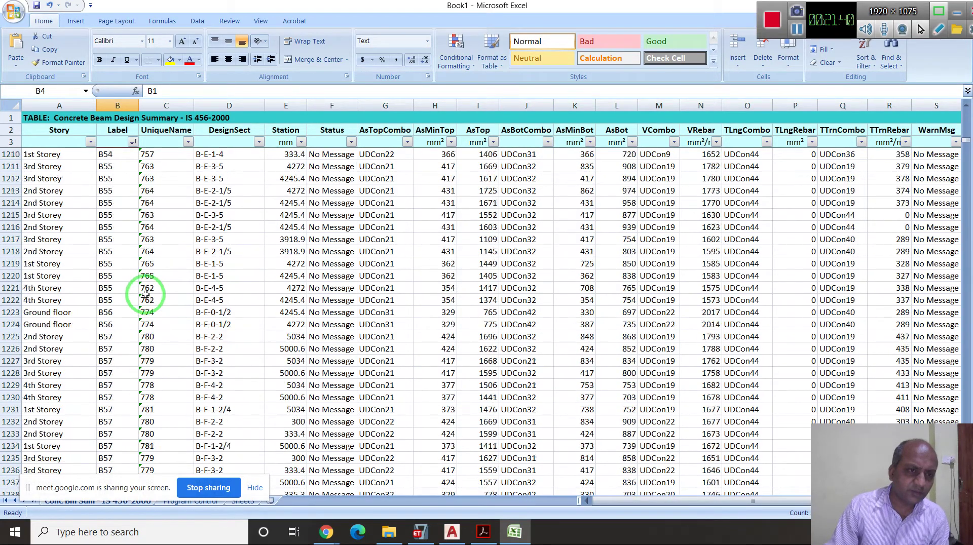
scroll(145, 294, down, 14)
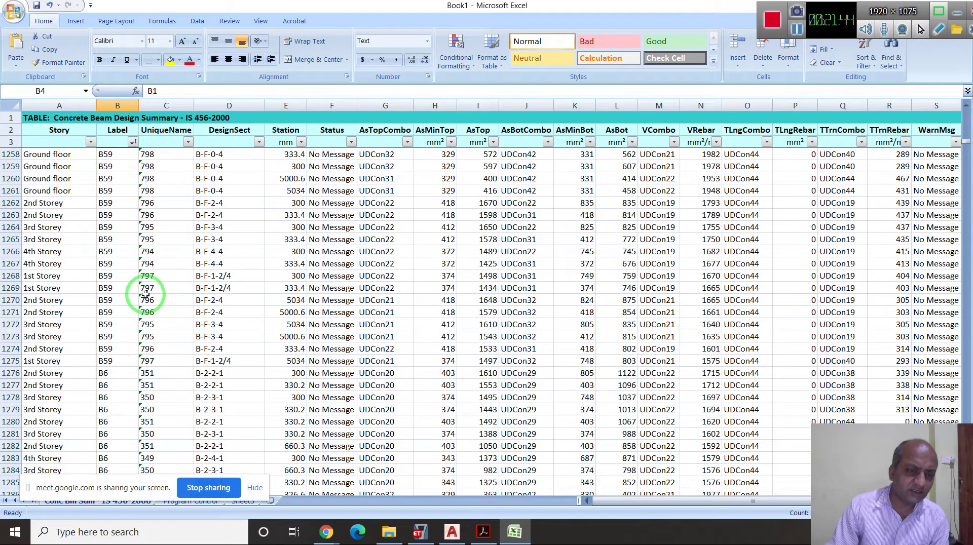
scroll(145, 294, down, 4)
scroll(146, 294, down, 1)
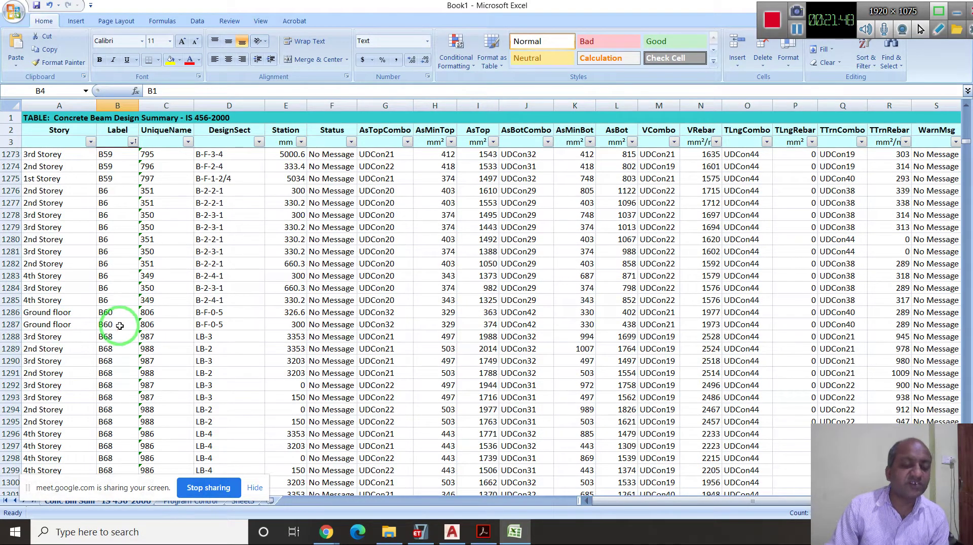
drag(120, 324, 119, 314)
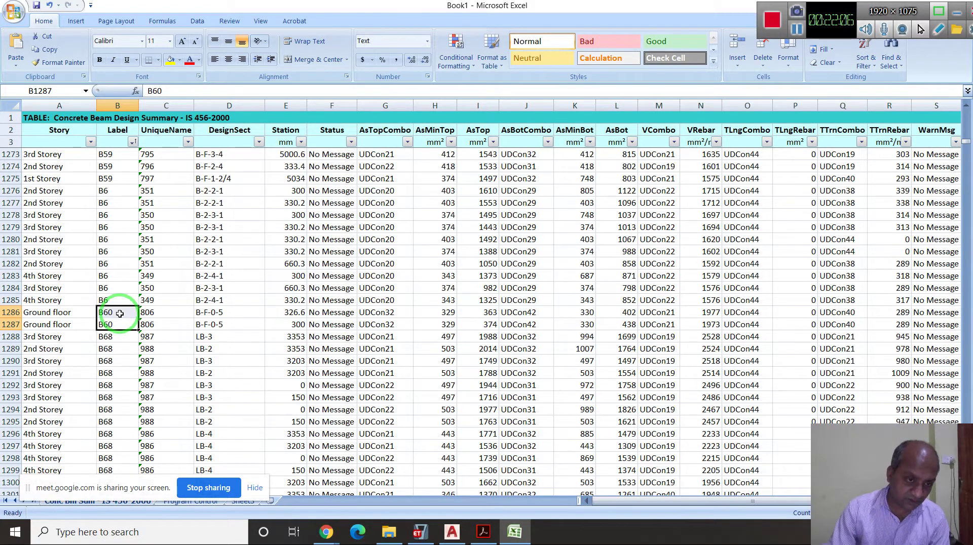
Check the storeys listed for beams B68, B7 and B8, and switch to the 3rd Storey plan in ETABS
scroll(119, 314, down, 11)
scroll(119, 314, down, 8)
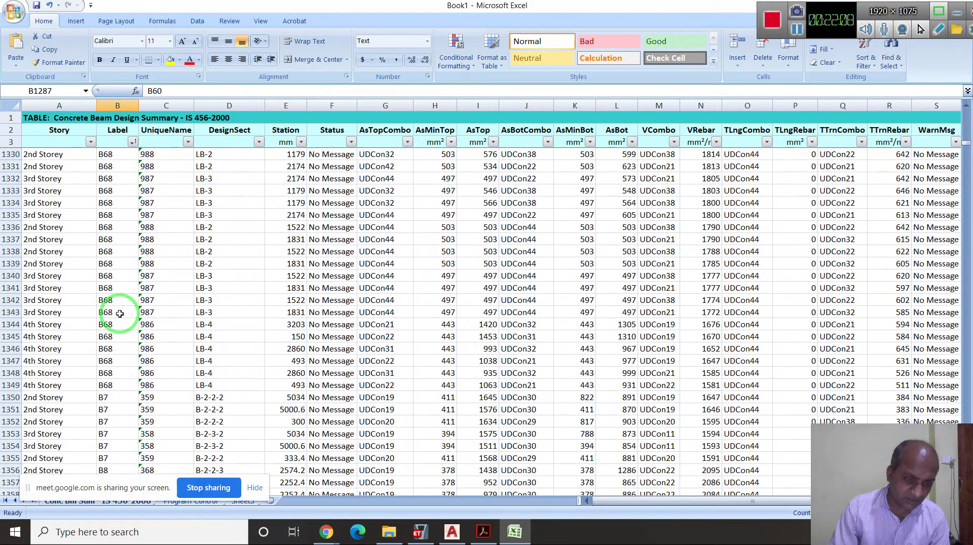
scroll(120, 314, down, 19)
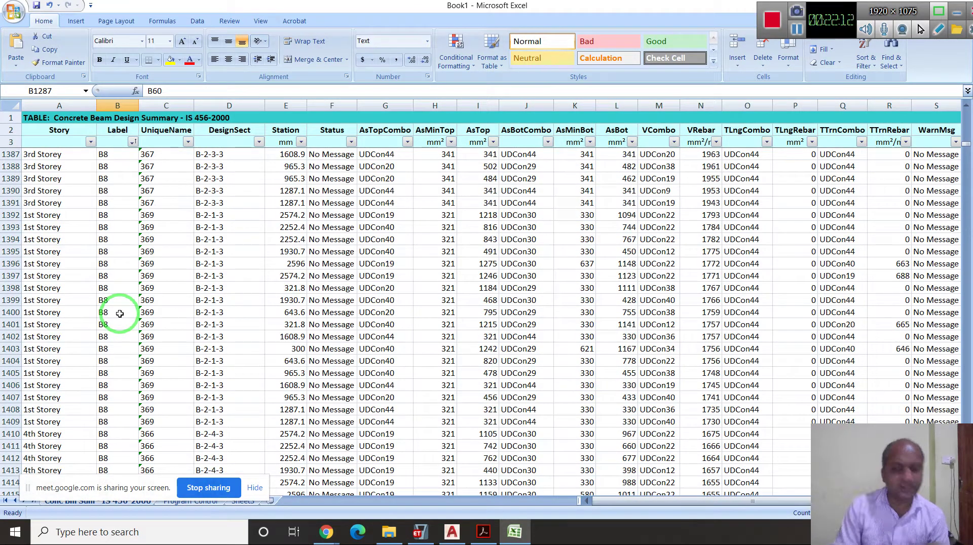
click(419, 531)
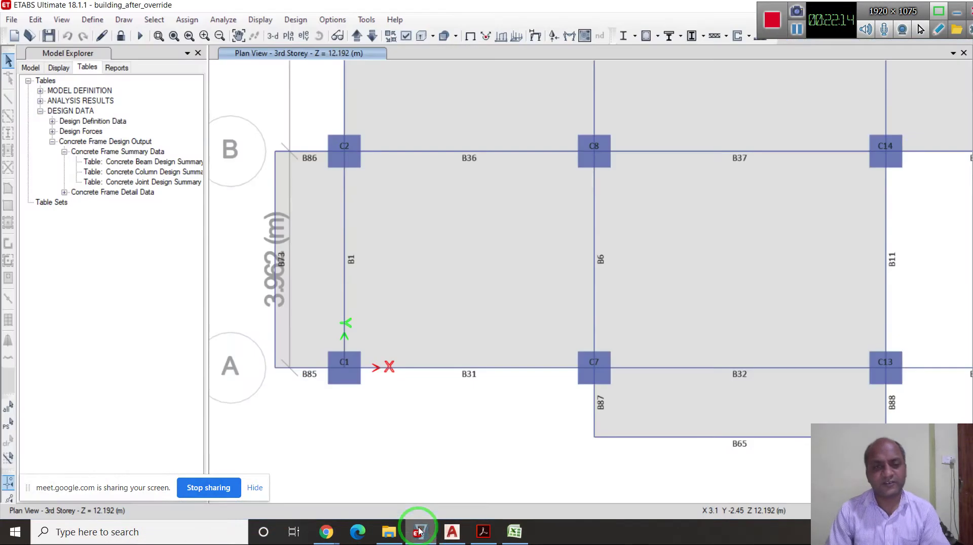
Display the Shear Reinforcing concrete frame design output on the whole 3rd Storey plan
scroll(320, 378, down, 2)
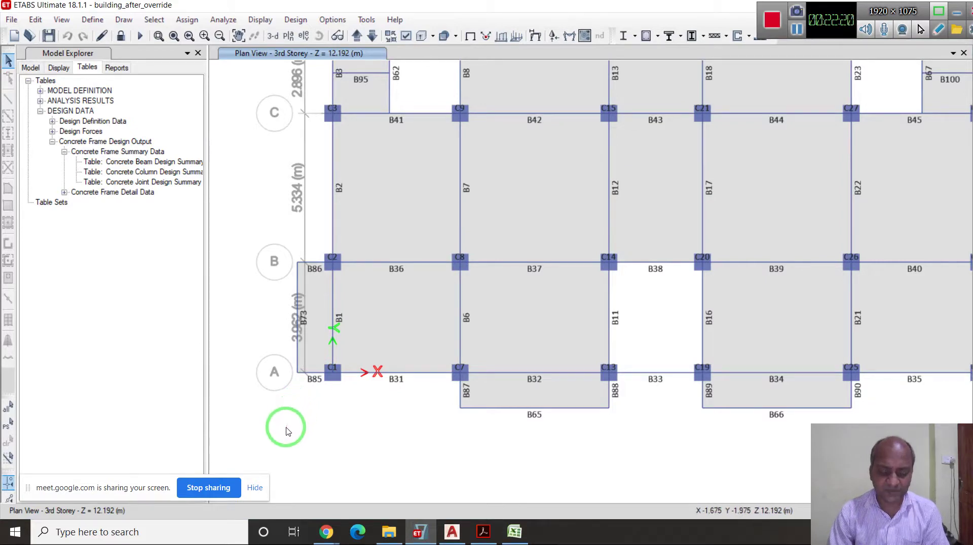
scroll(289, 433, down, 2)
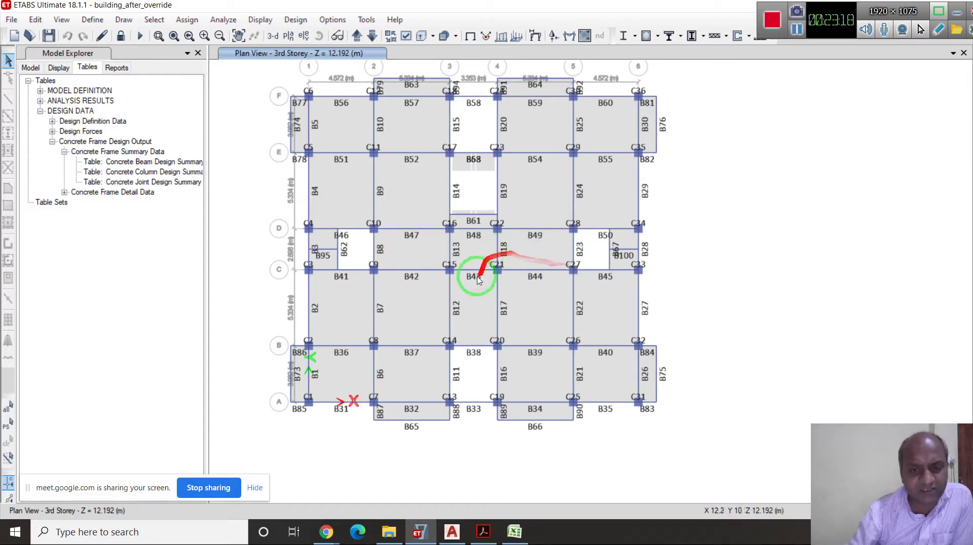
click(332, 20)
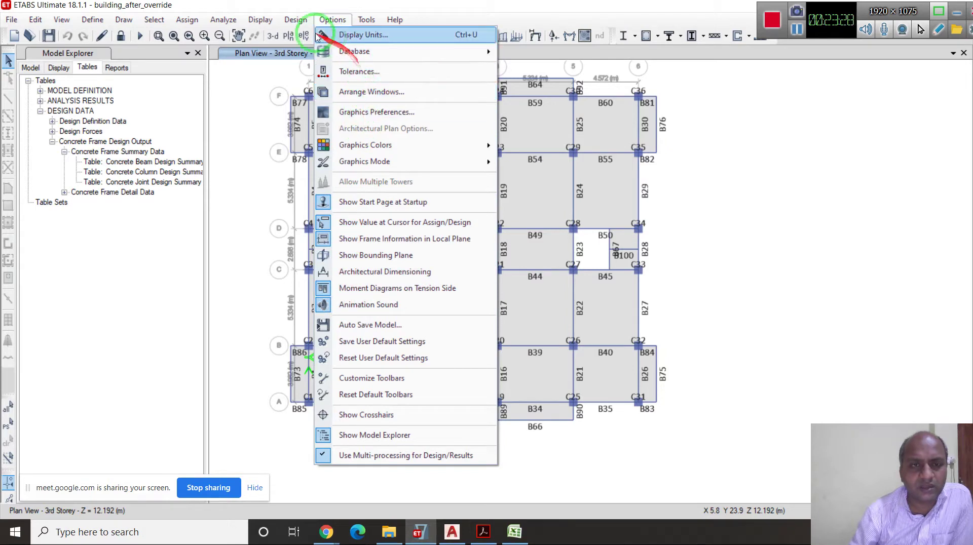
mouse_move(296, 19)
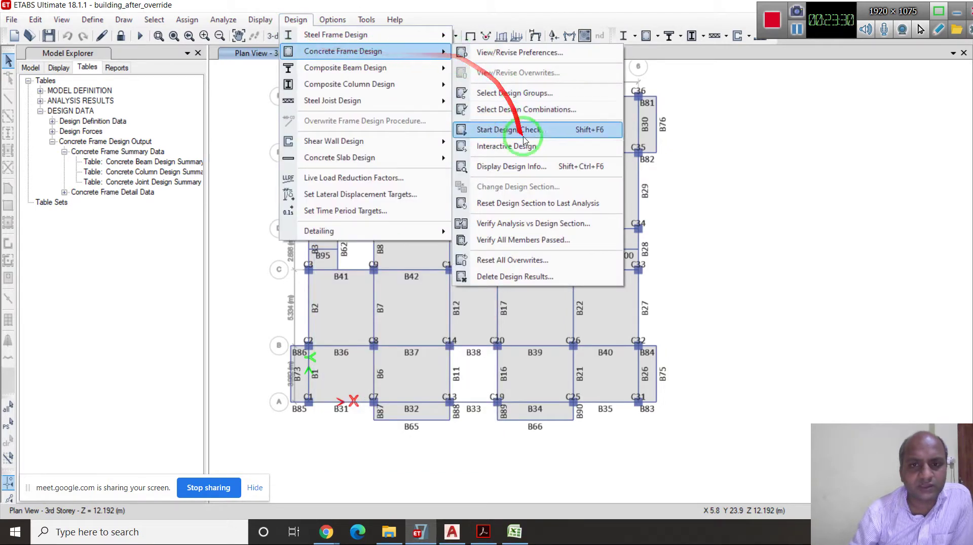
click(510, 167)
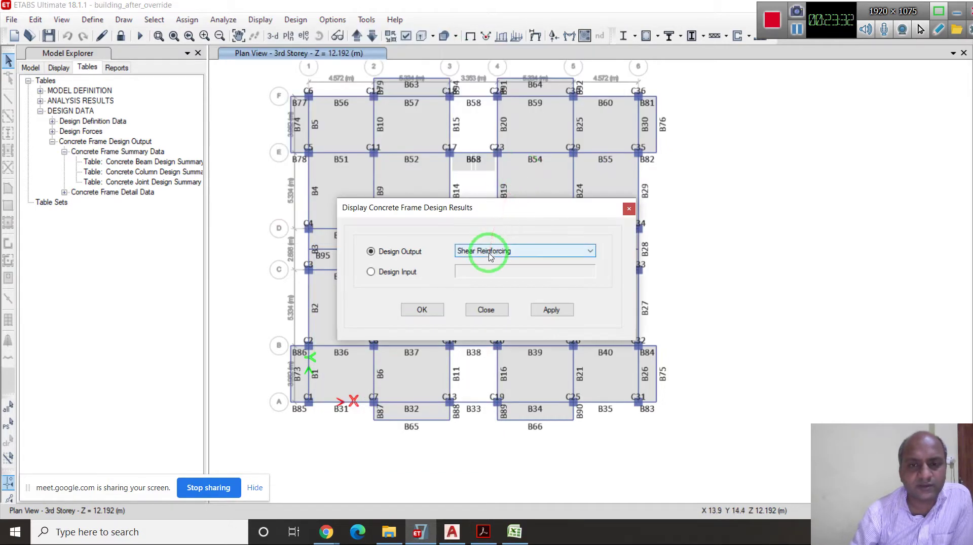
click(431, 311)
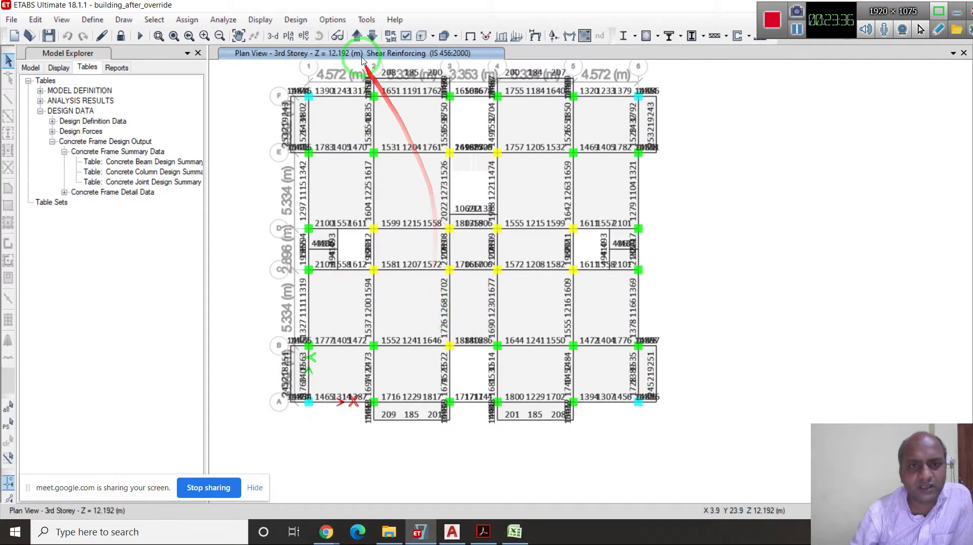
Move down to the 2nd Storey plan and examine the shear reinforcement of the short beams between grids C and D
click(372, 36)
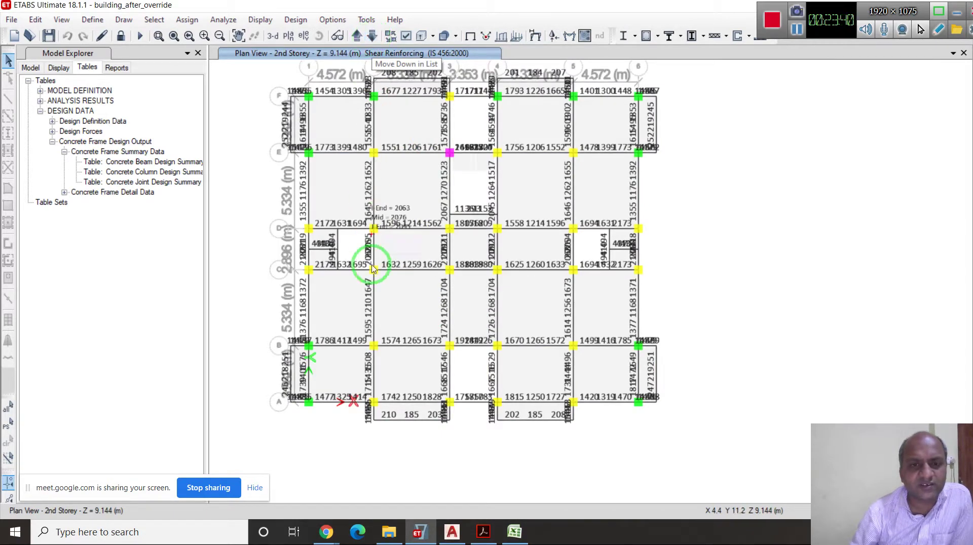
scroll(344, 350, up, 3)
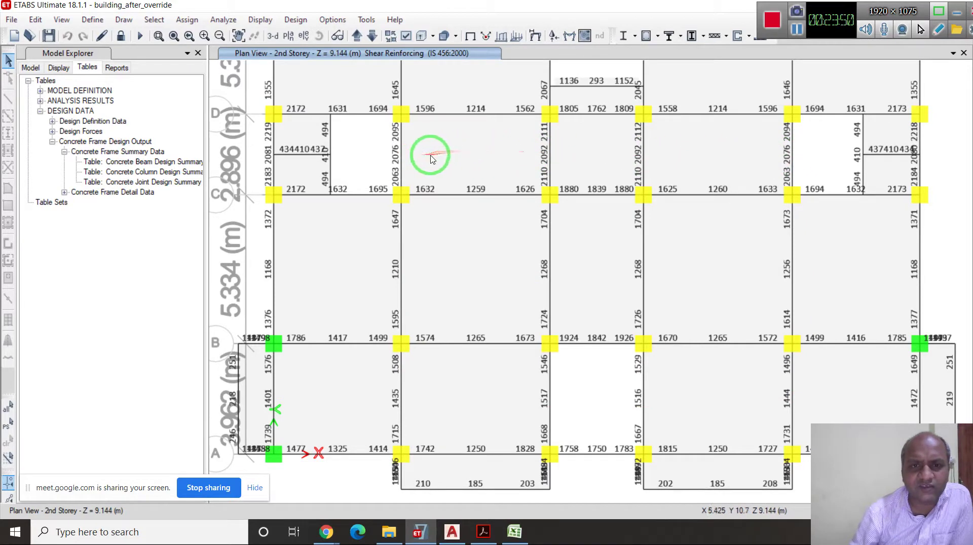
scroll(569, 152, up, 3)
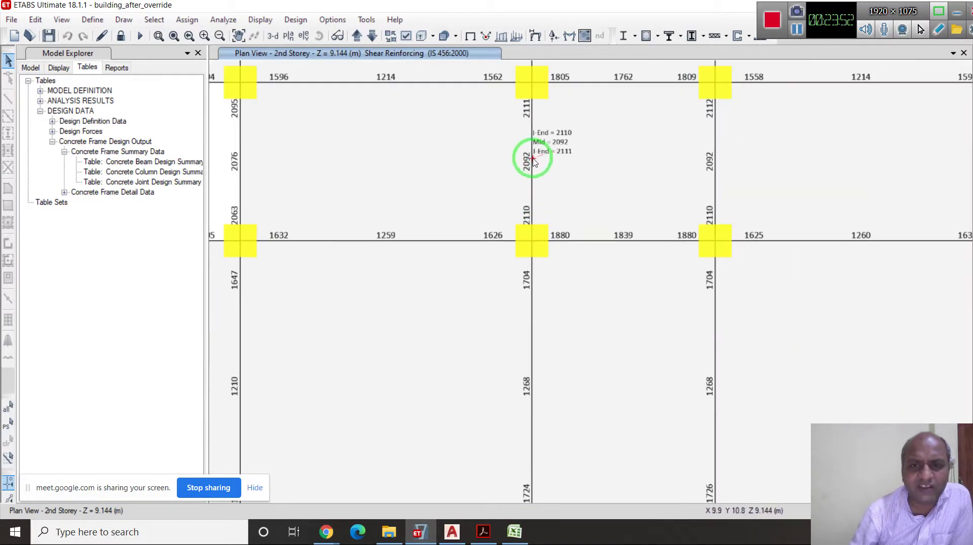
scroll(418, 190, down, 3)
scroll(568, 195, up, 3)
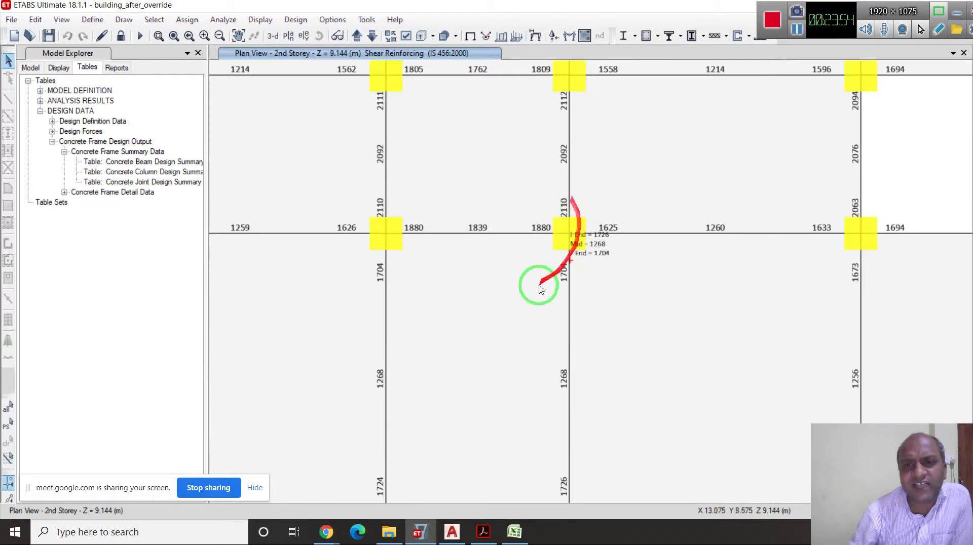
scroll(486, 324, down, 3)
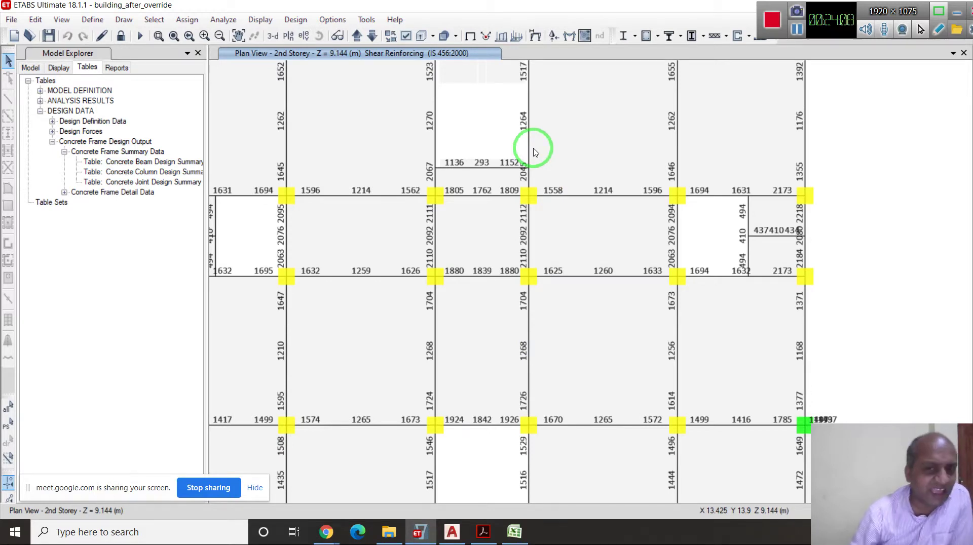
scroll(537, 241, up, 2)
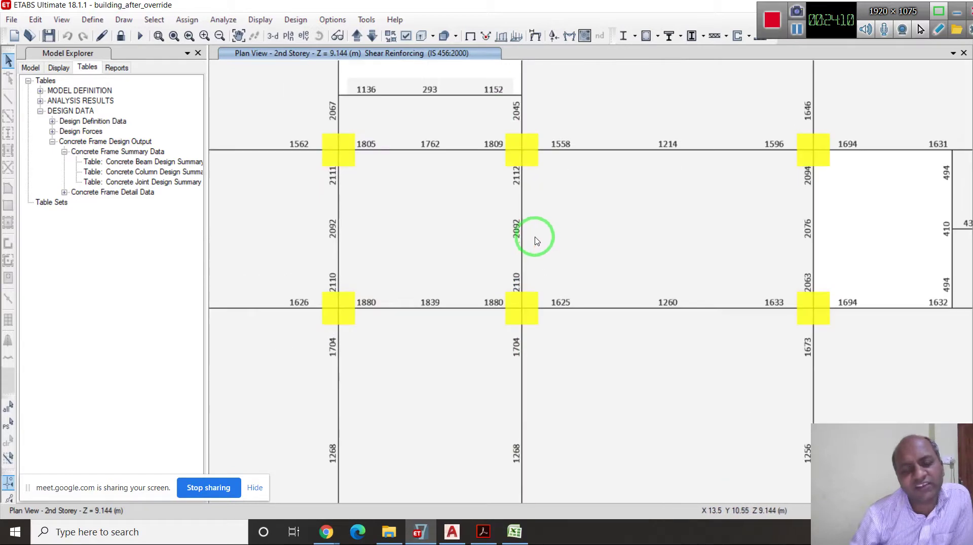
scroll(531, 230, down, 2)
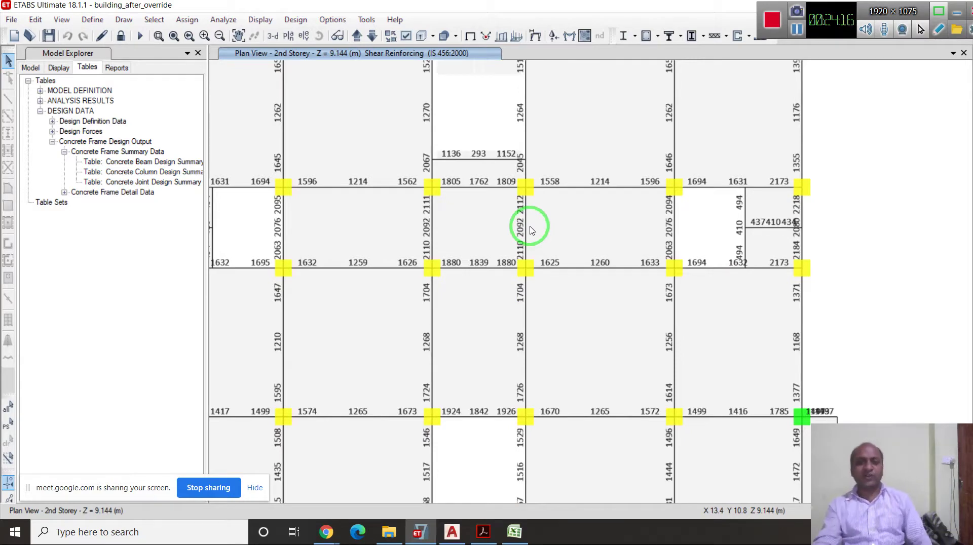
Examine the 2nd Storey shear reinforcement around grids A and B, and switch to the IS 13920 2016 PDF in Acrobat
scroll(527, 217, down, 2)
scroll(390, 352, up, 2)
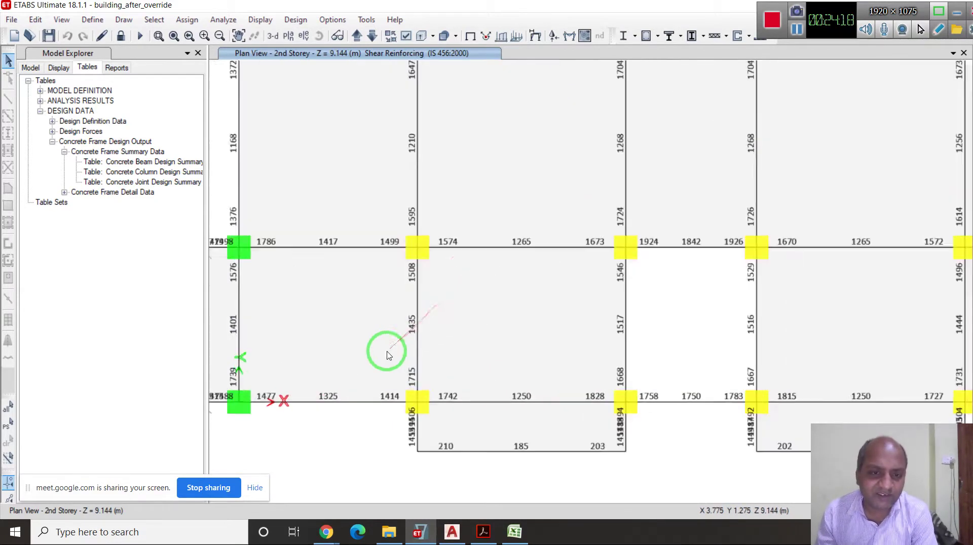
scroll(388, 354, up, 1)
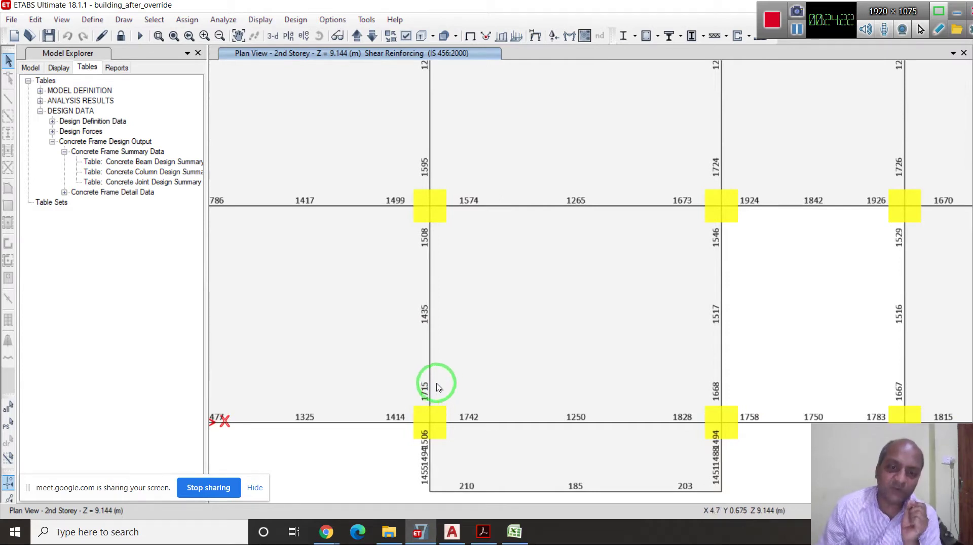
mouse_move(438, 425)
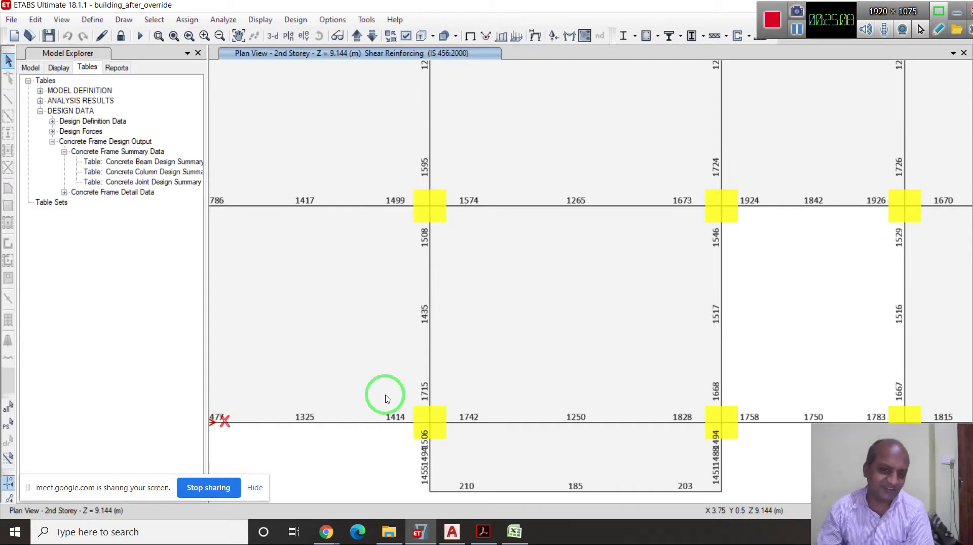
click(483, 531)
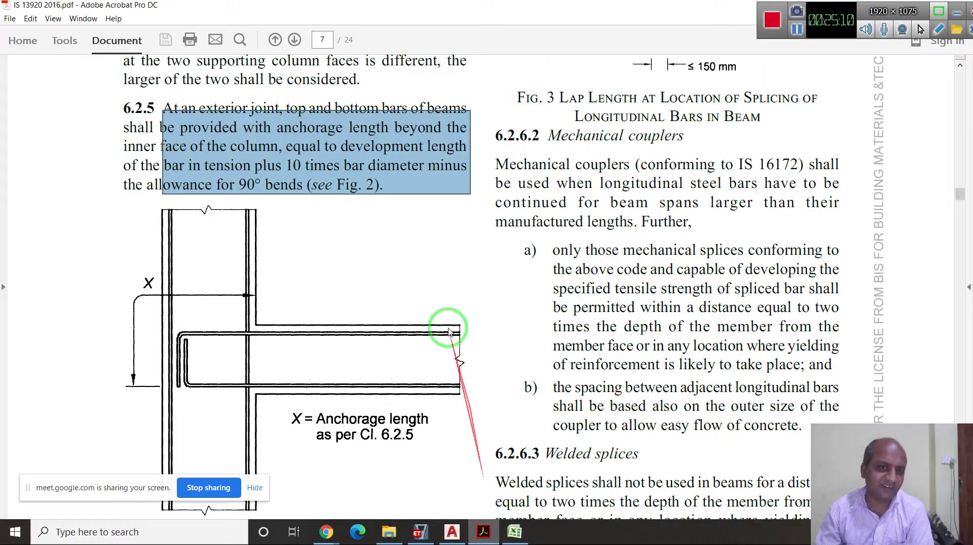
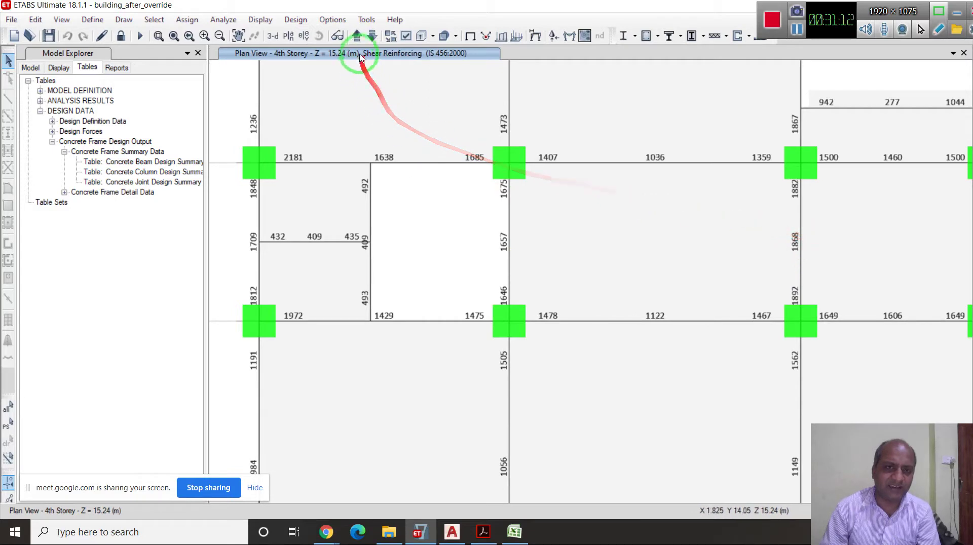
Go up to the 5th Storey plan, check its beam shear reinforcement between grids C and D, and continue to the 6th Storey
click(358, 36)
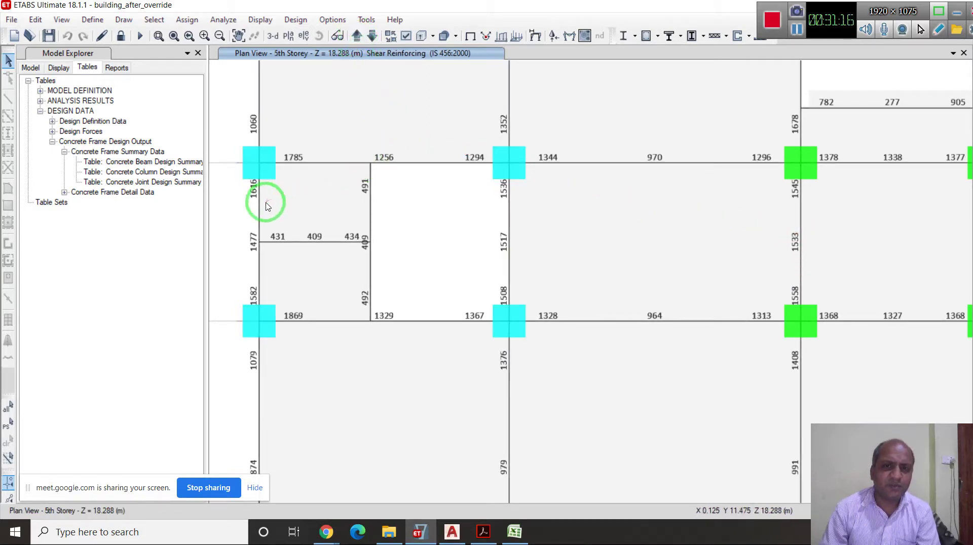
scroll(276, 200, down, 2)
scroll(545, 233, up, 2)
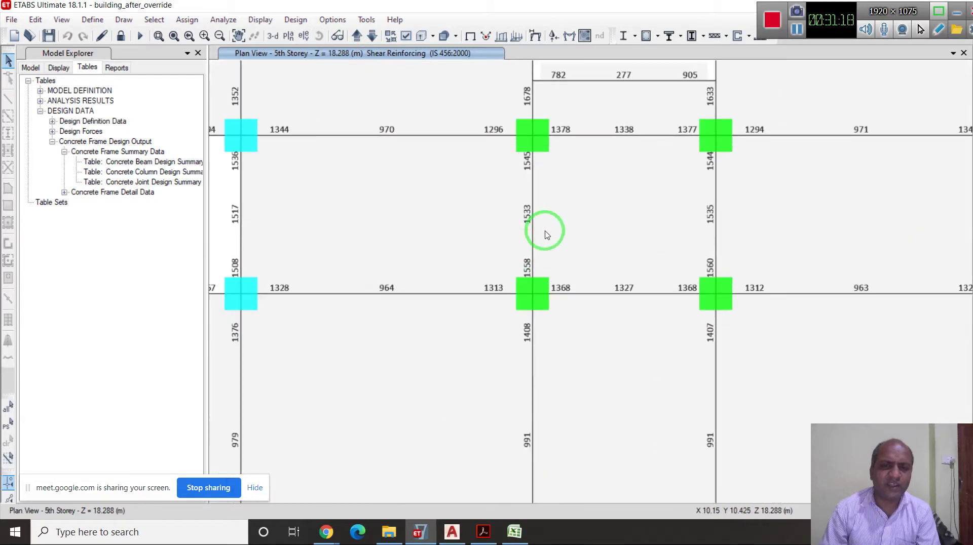
scroll(679, 257, down, 2)
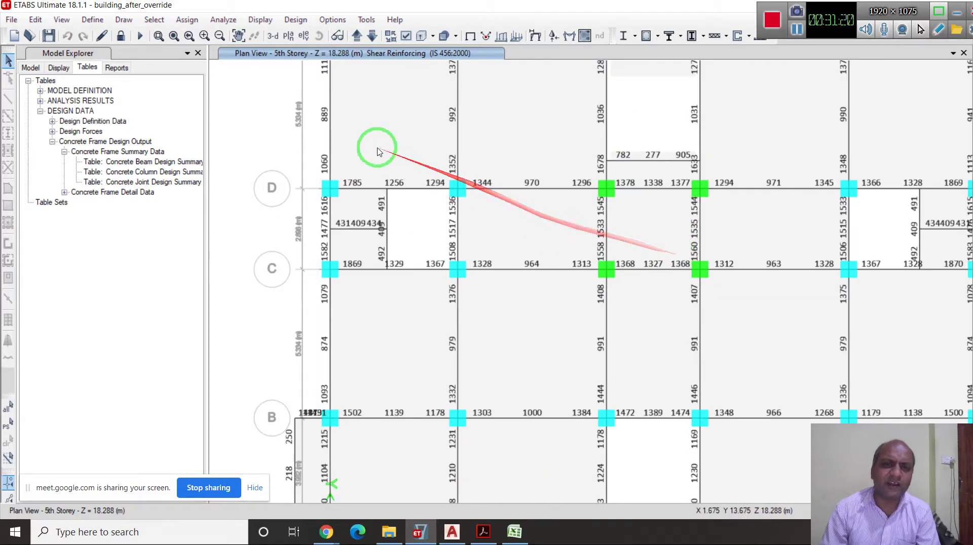
click(357, 38)
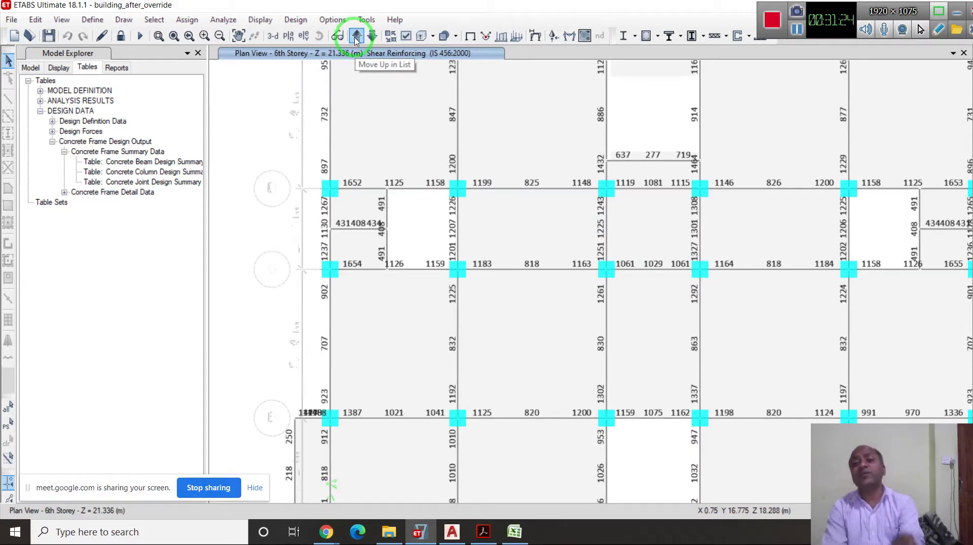
Open the elevation view of grid 1 and examine the beam shear reinforcement on the lower storeys
click(304, 37)
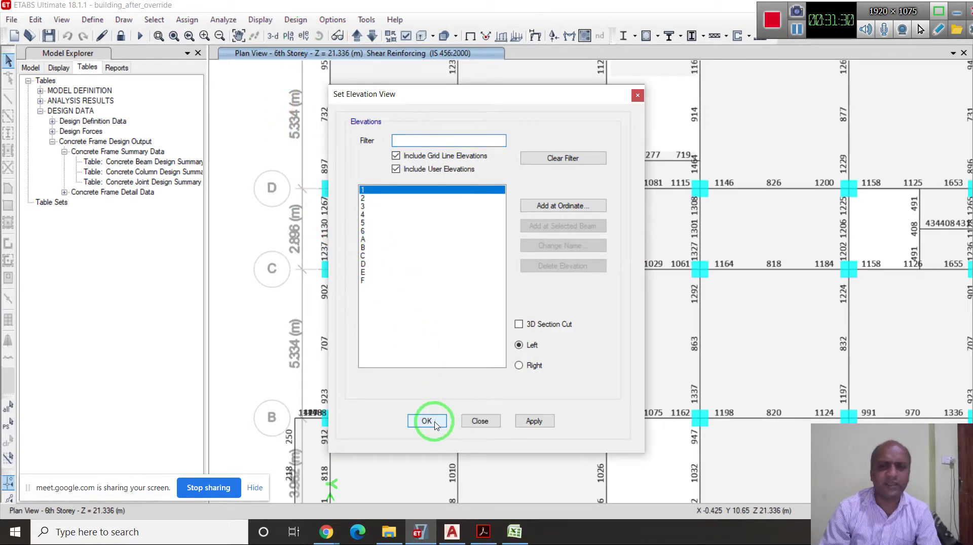
click(427, 421)
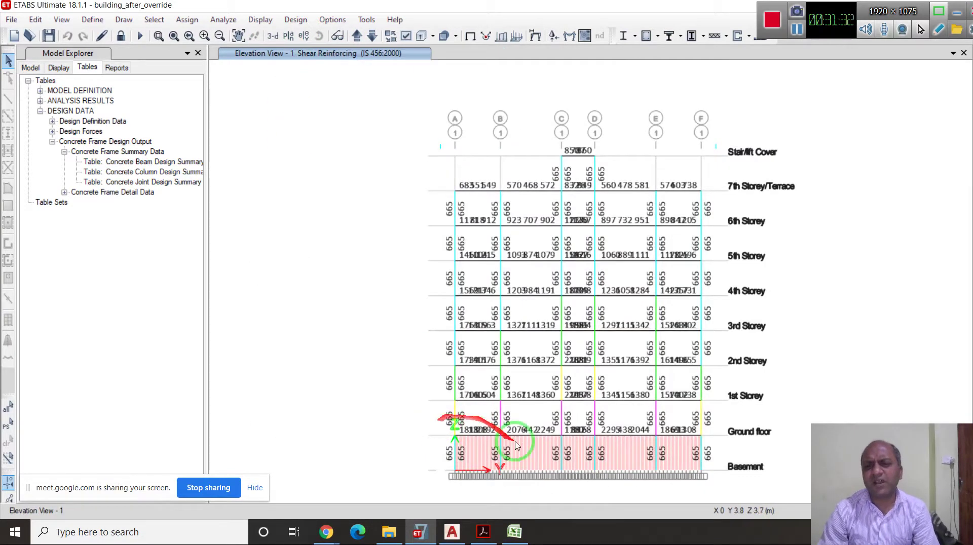
scroll(637, 415, up, 2)
scroll(636, 415, up, 2)
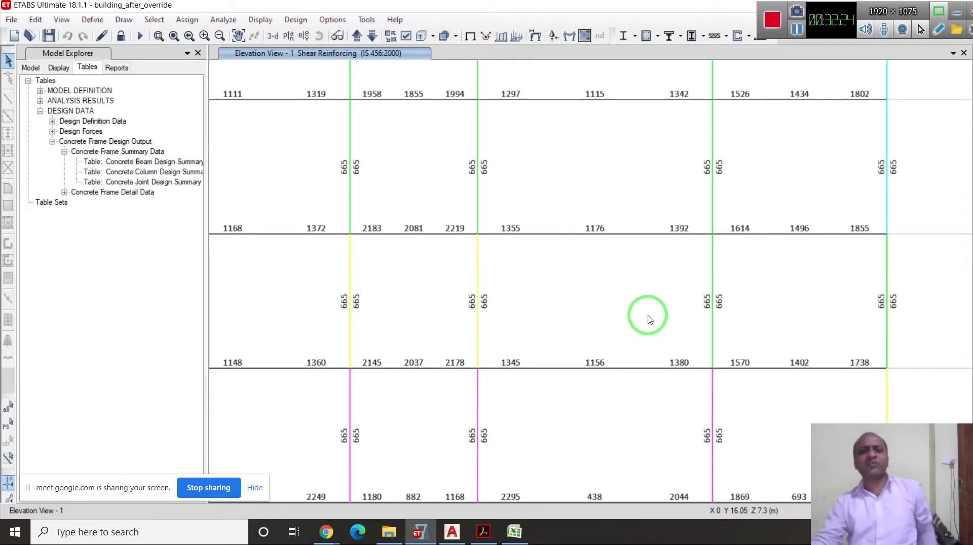
scroll(754, 145, down, 3)
scroll(494, 302, up, 2)
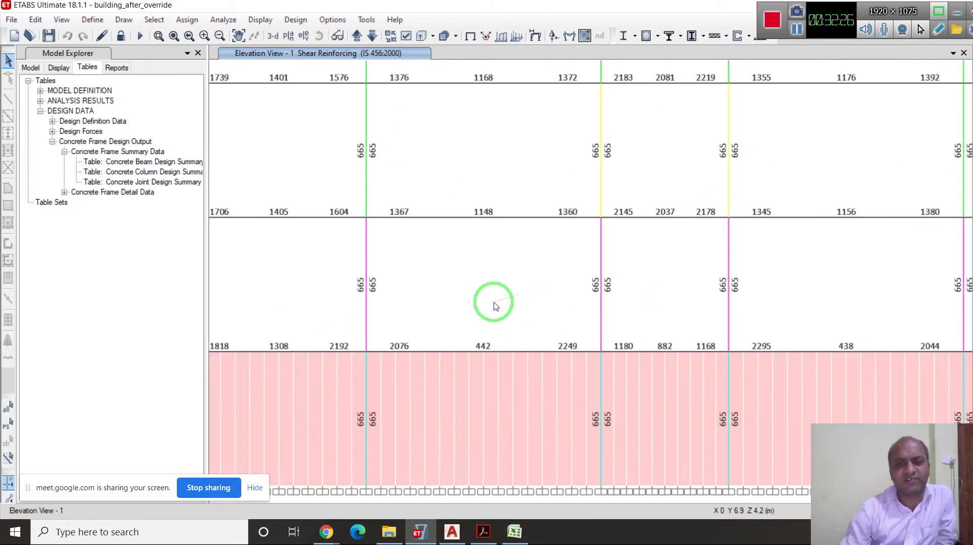
scroll(425, 314, down, 2)
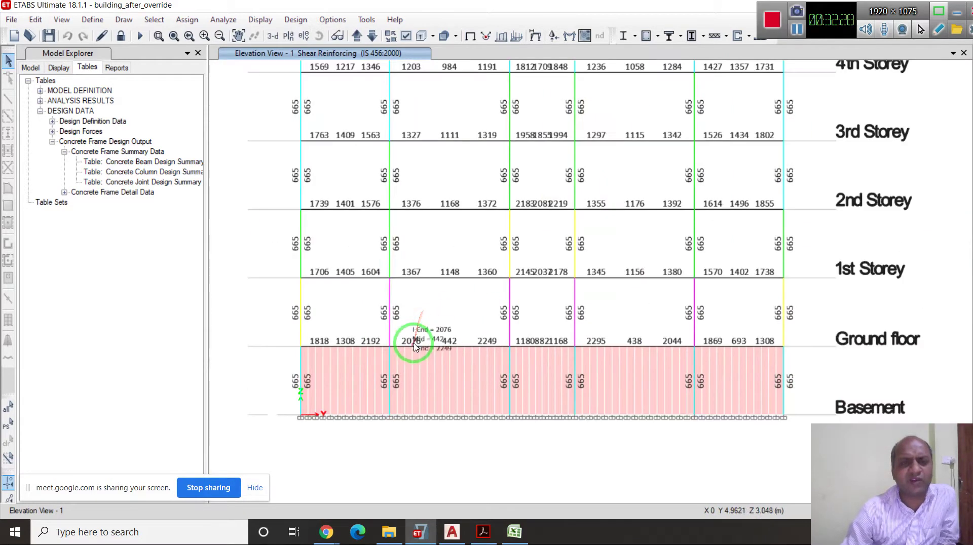
Step through the elevations from grid 2 to grid 5 and examine the beam shear reinforcement on the lower storeys of grid 5
click(358, 36)
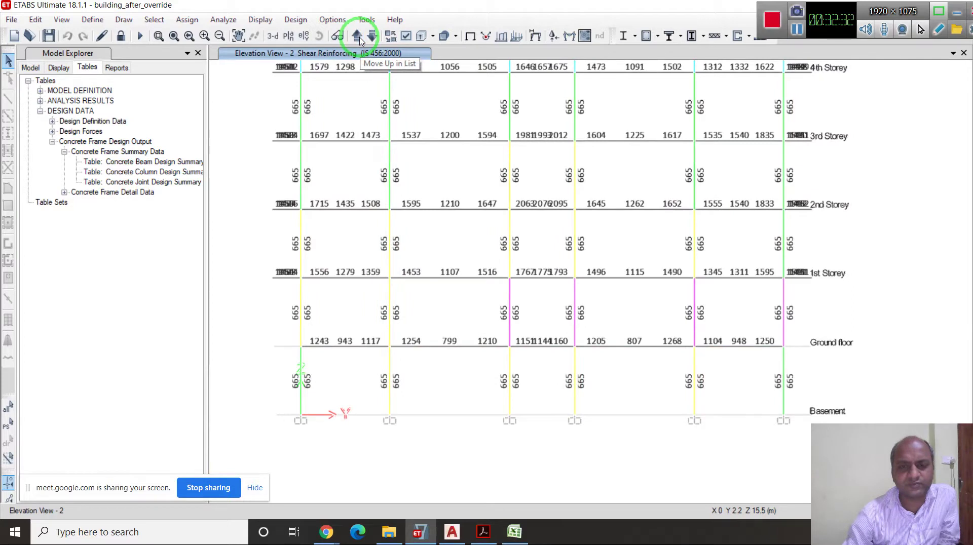
click(357, 36)
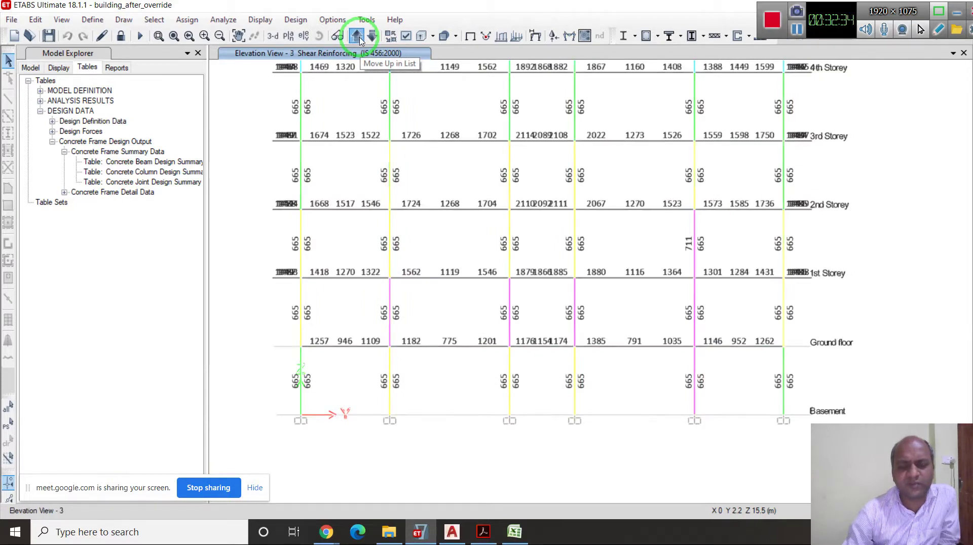
click(360, 38)
click(359, 38)
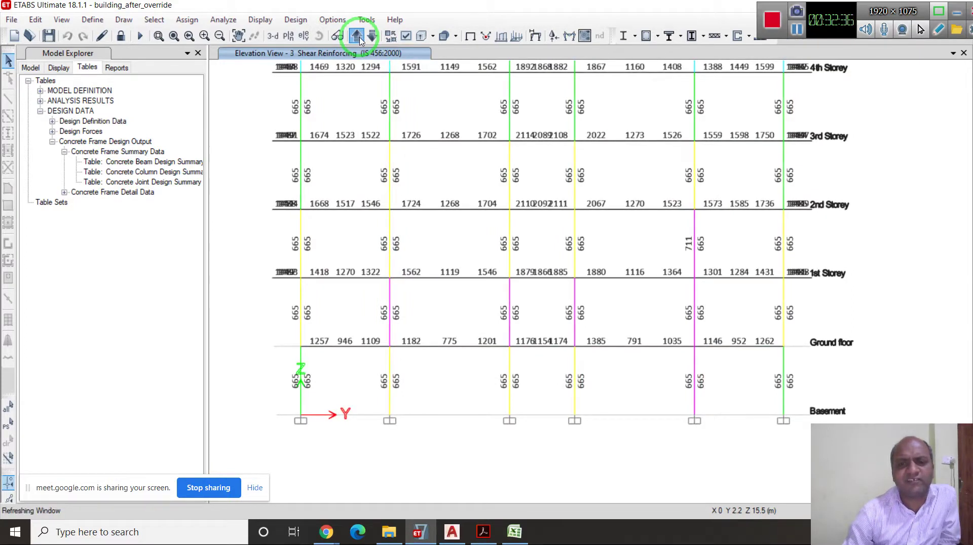
click(360, 37)
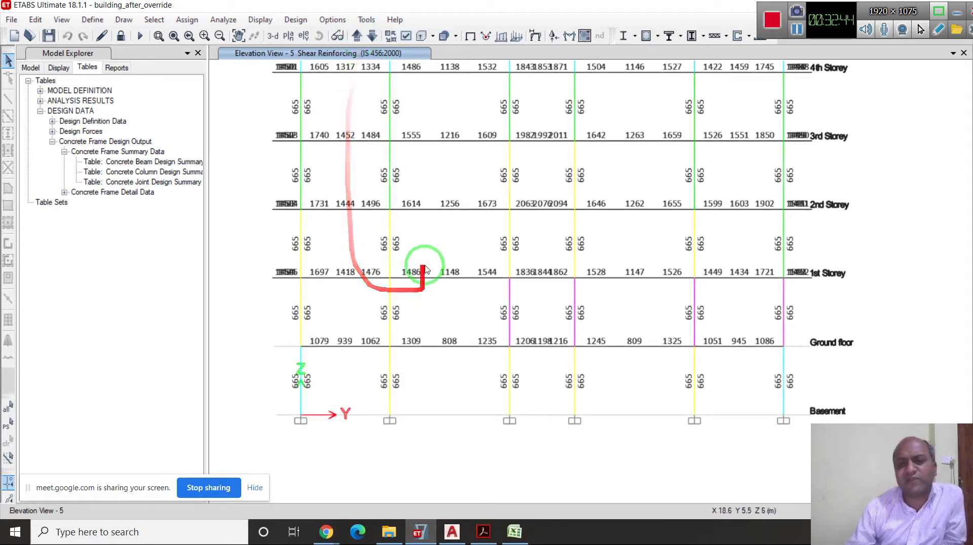
mouse_move(394, 186)
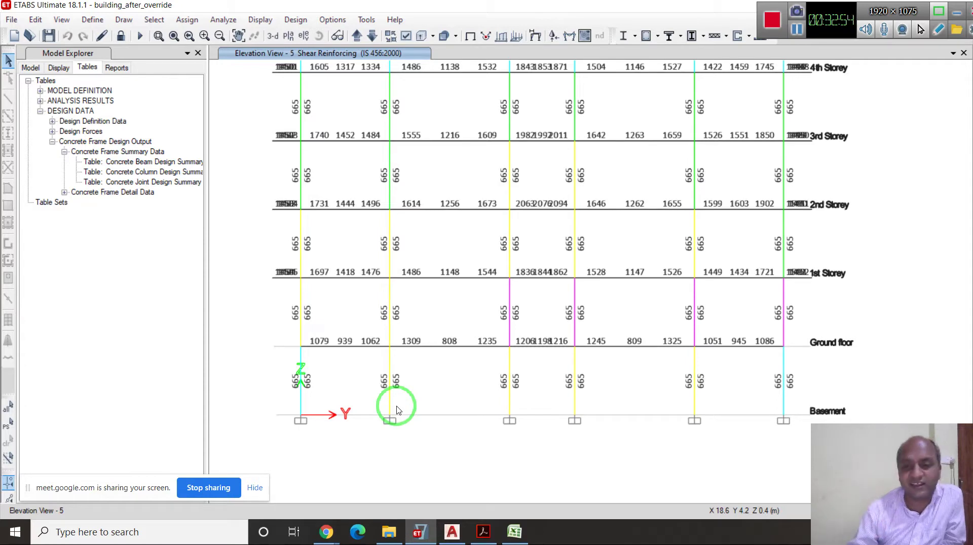
scroll(551, 294, up, 2)
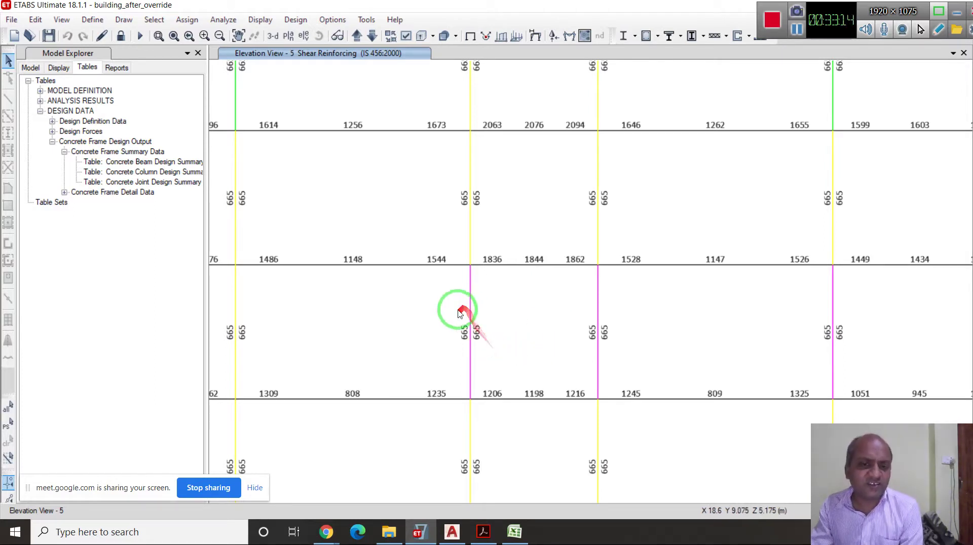
Examine the shear reinforcing values of the beams and columns from the basement up to the 5th Storey in Elevation View 5
mouse_move(466, 308)
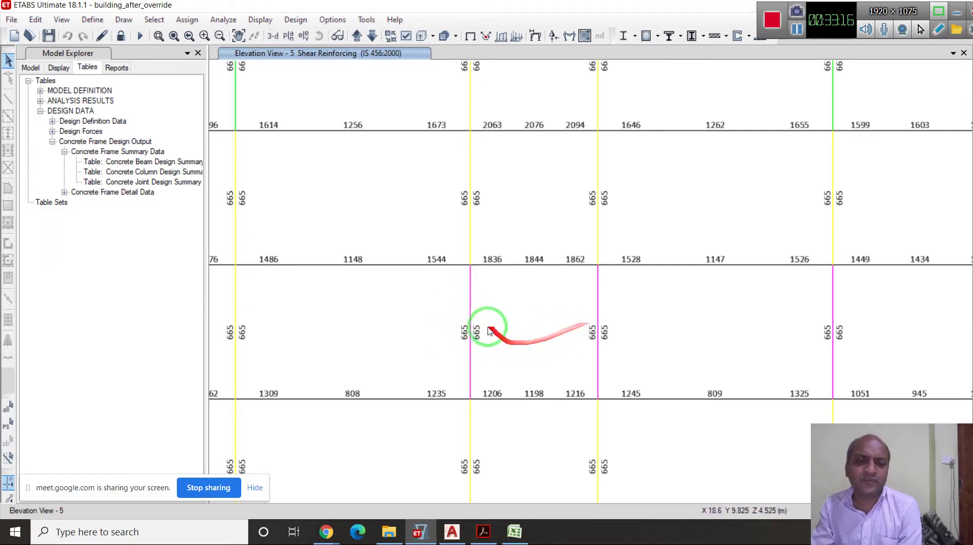
scroll(760, 278, down, 2)
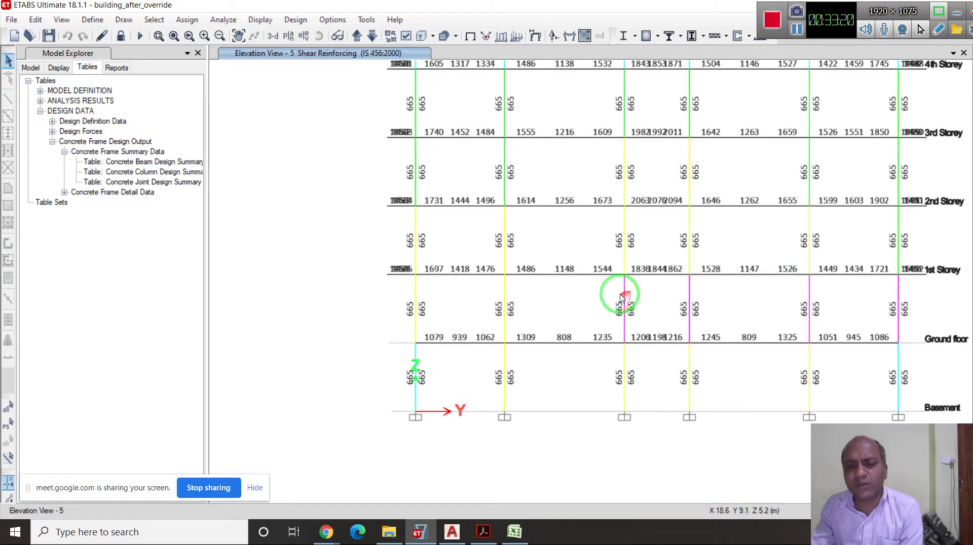
scroll(621, 297, up, 2)
scroll(643, 340, down, 2)
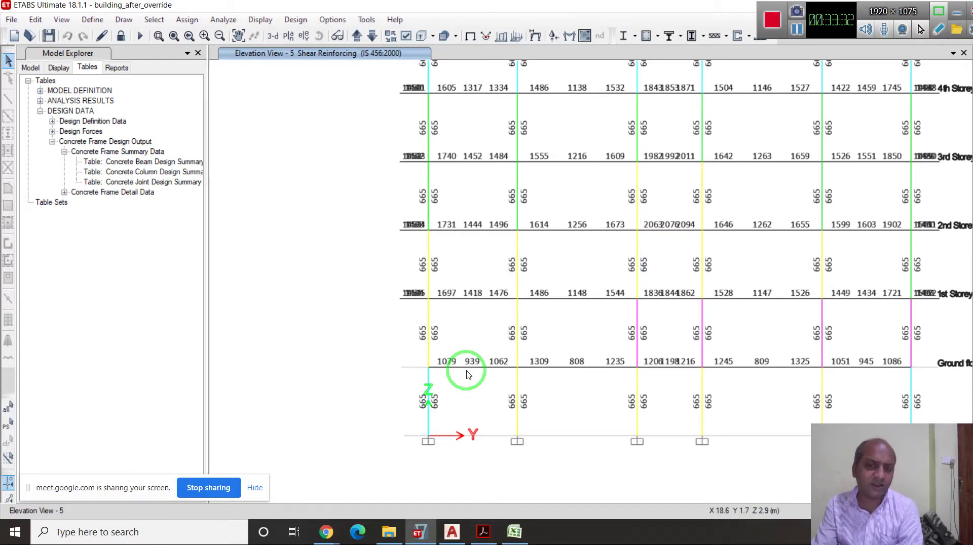
scroll(343, 406, down, 3)
scroll(486, 401, up, 2)
scroll(494, 398, up, 2)
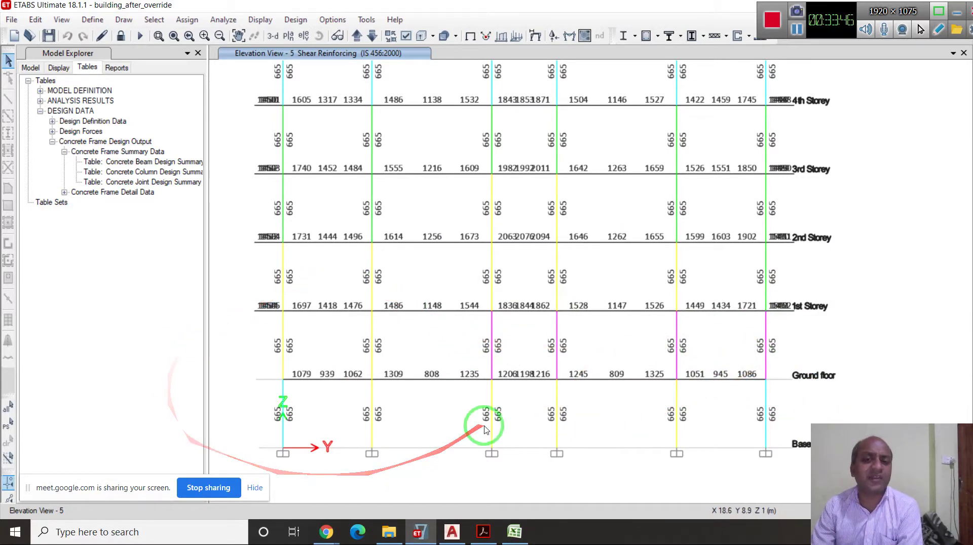
scroll(587, 405, down, 3)
scroll(557, 347, up, 3)
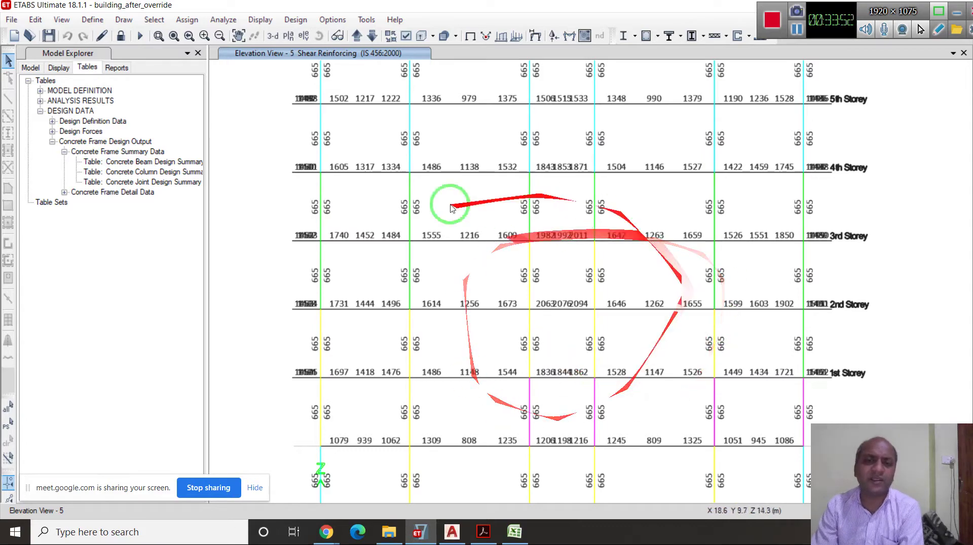
Switch to the IS 13920 2016 PDF in Acrobat, find clause 6.2.1 and mark the minimum longitudinal steel ratio formula
mouse_move(453, 533)
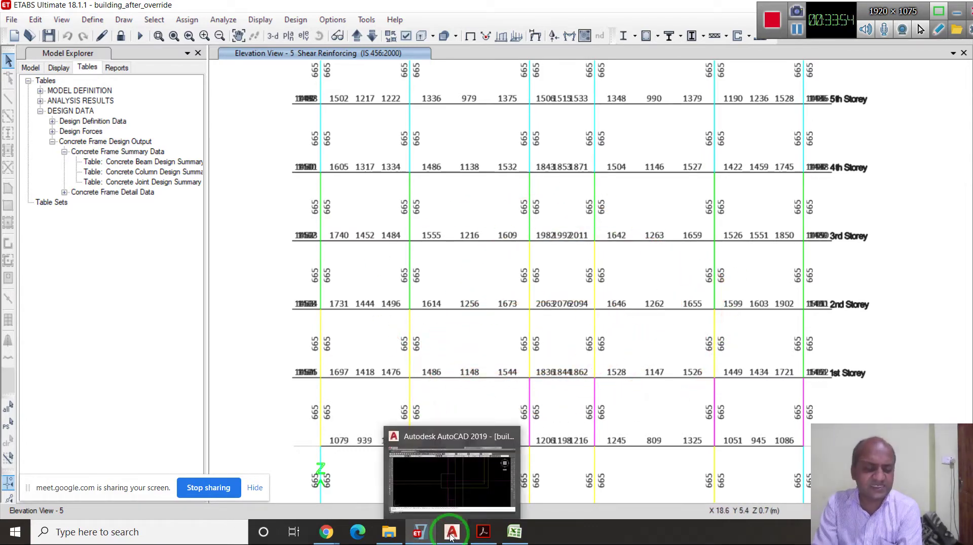
click(484, 532)
scroll(478, 456, up, 5)
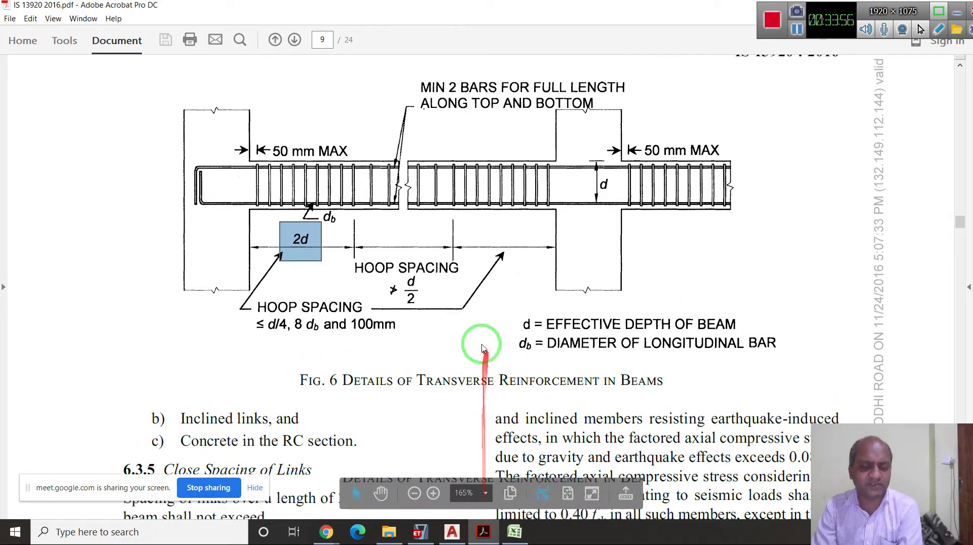
scroll(473, 342, up, 15)
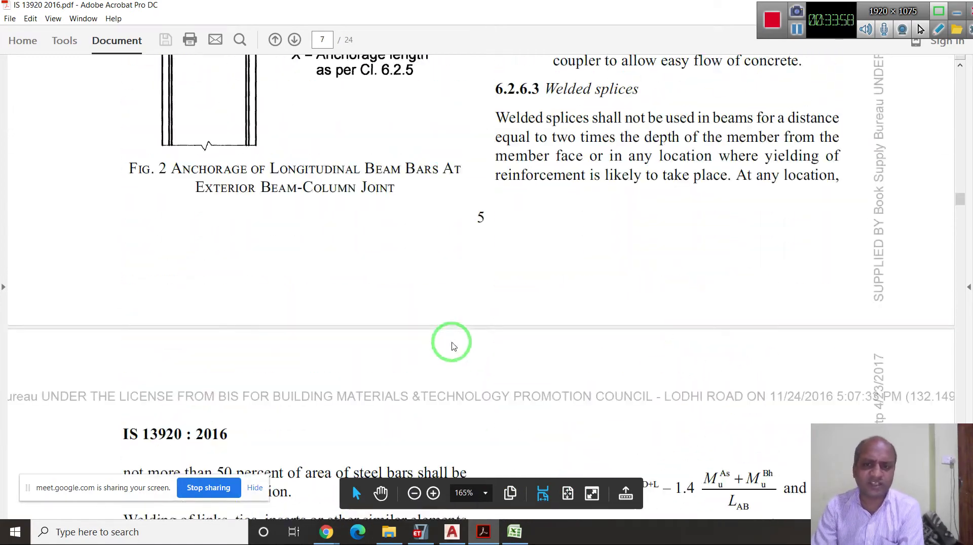
scroll(402, 351, up, 15)
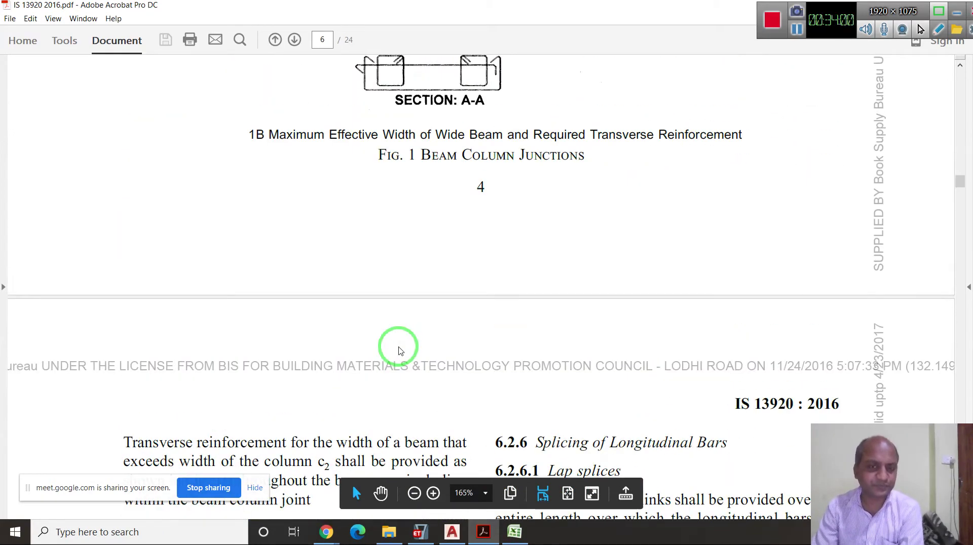
scroll(398, 403, down, 6)
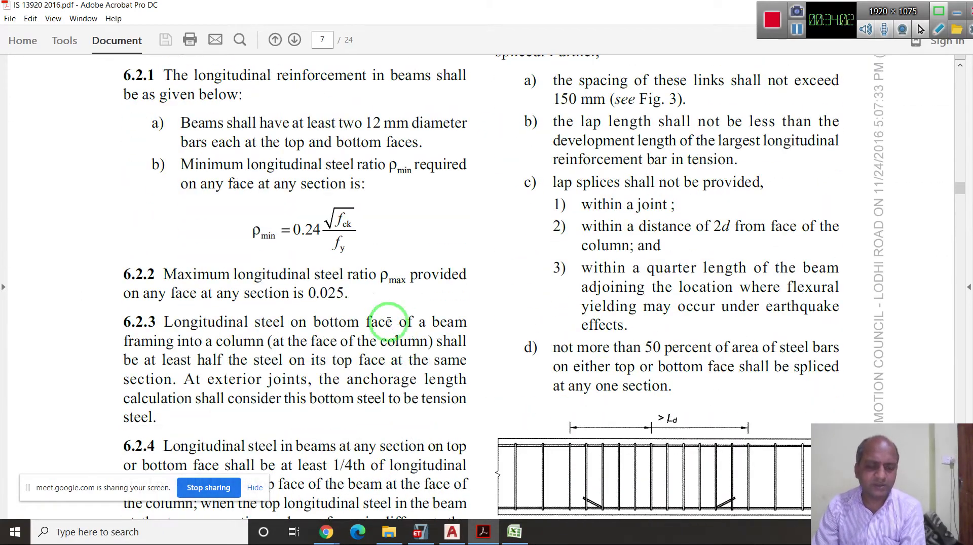
drag(230, 204, 375, 267)
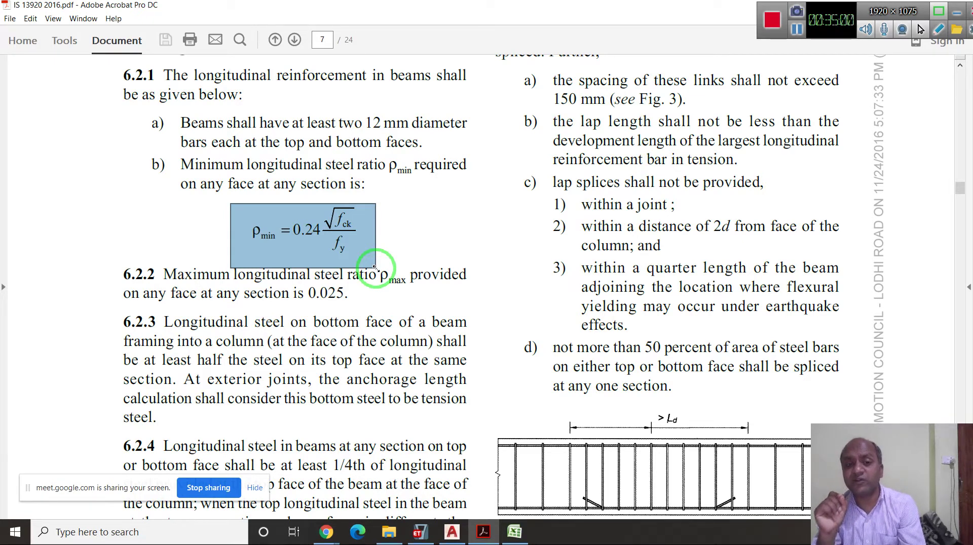
Switch back to ETABS and display the Longitudinal Reinforcing concrete design output on Elevation View 5
click(418, 531)
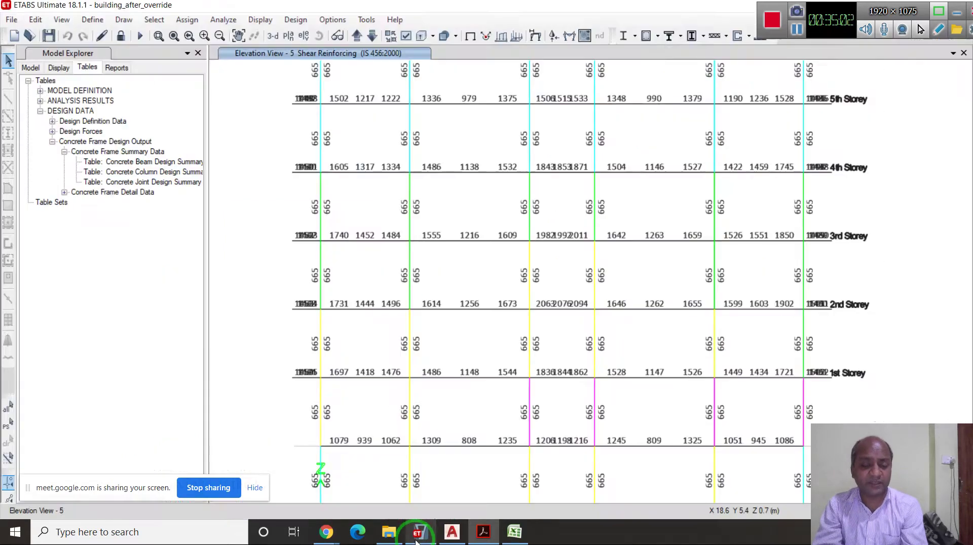
scroll(327, 314, up, 2)
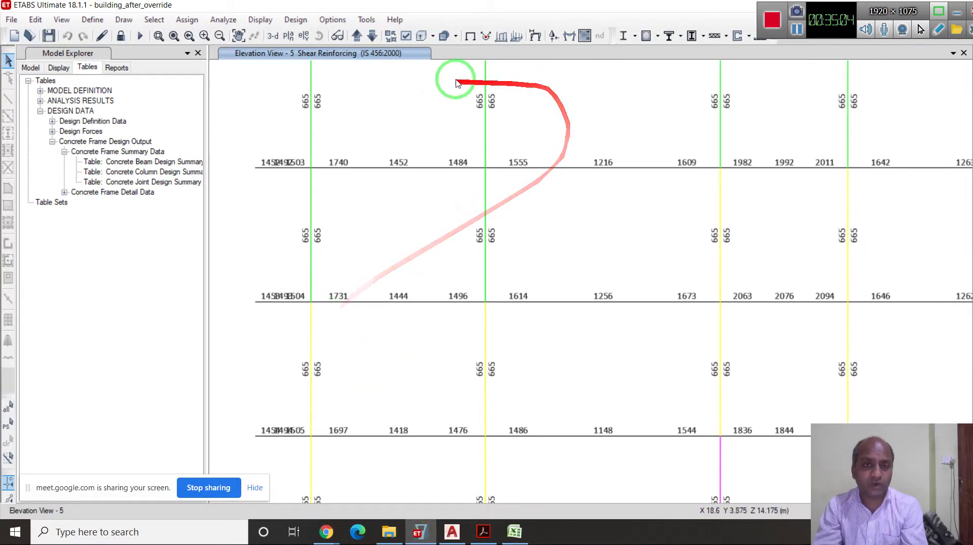
click(296, 20)
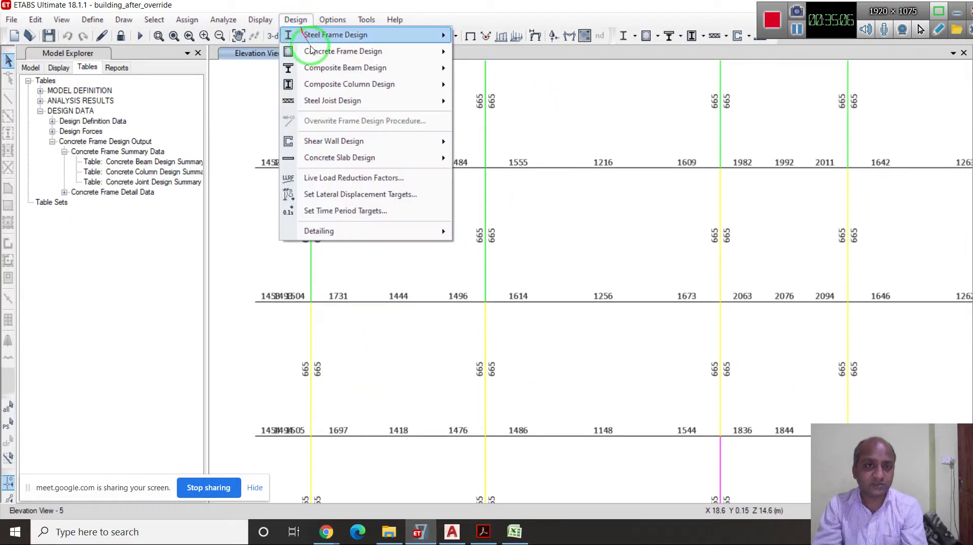
mouse_move(404, 51)
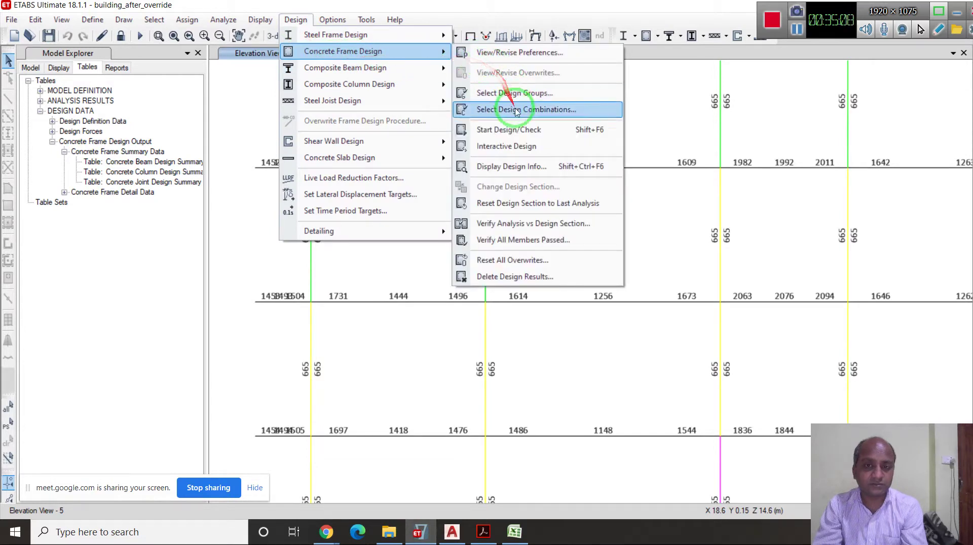
click(520, 167)
click(508, 251)
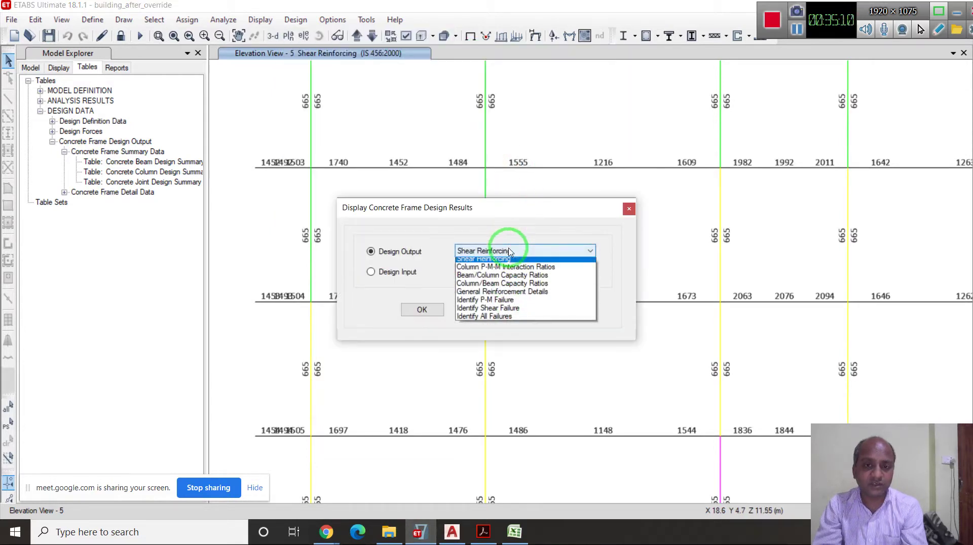
click(504, 263)
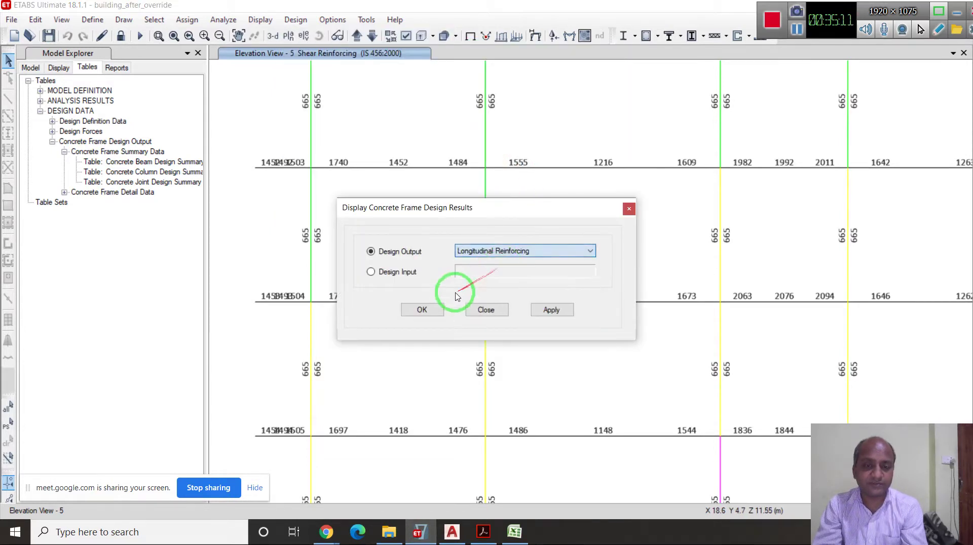
click(423, 310)
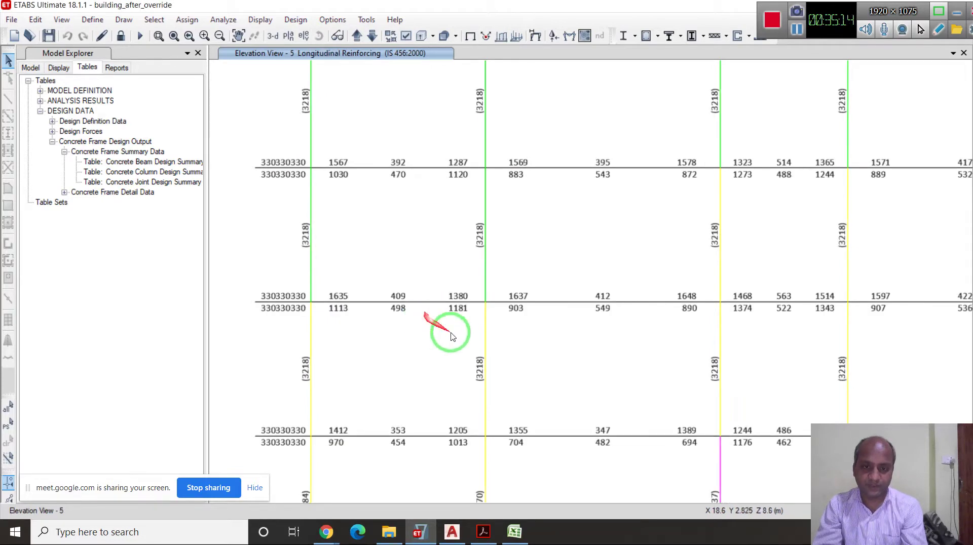
scroll(514, 330, up, 3)
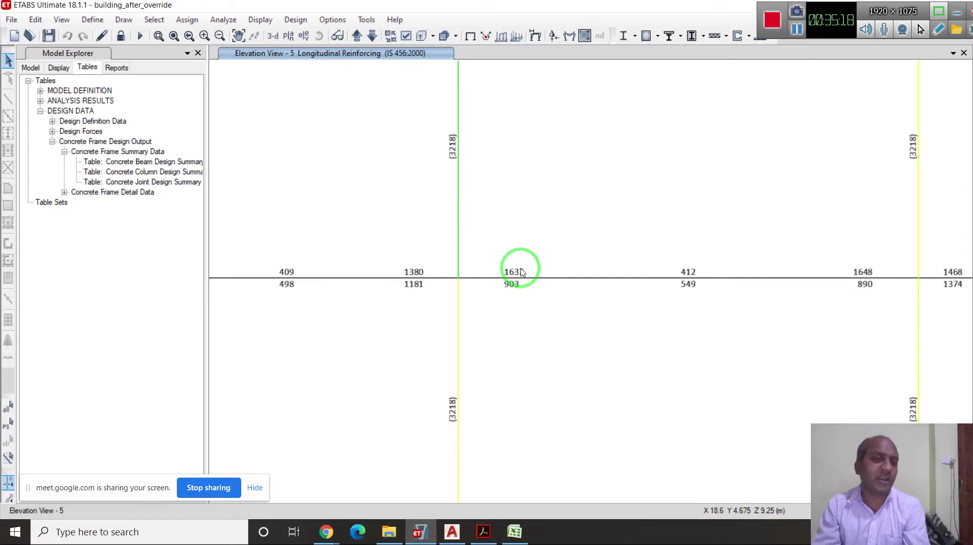
Review the list of defined load combinations from Envelope to UDCon44, leaving it unchanged
click(92, 20)
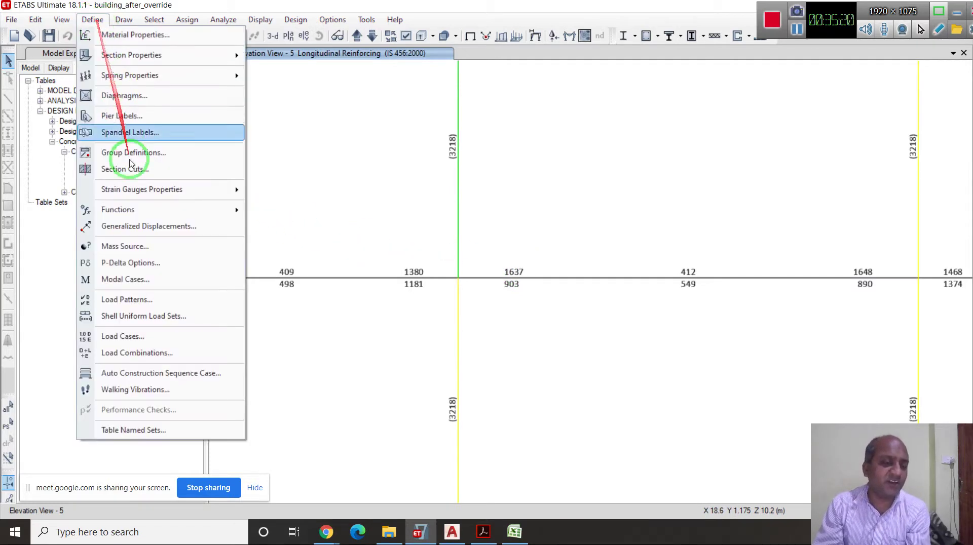
click(122, 355)
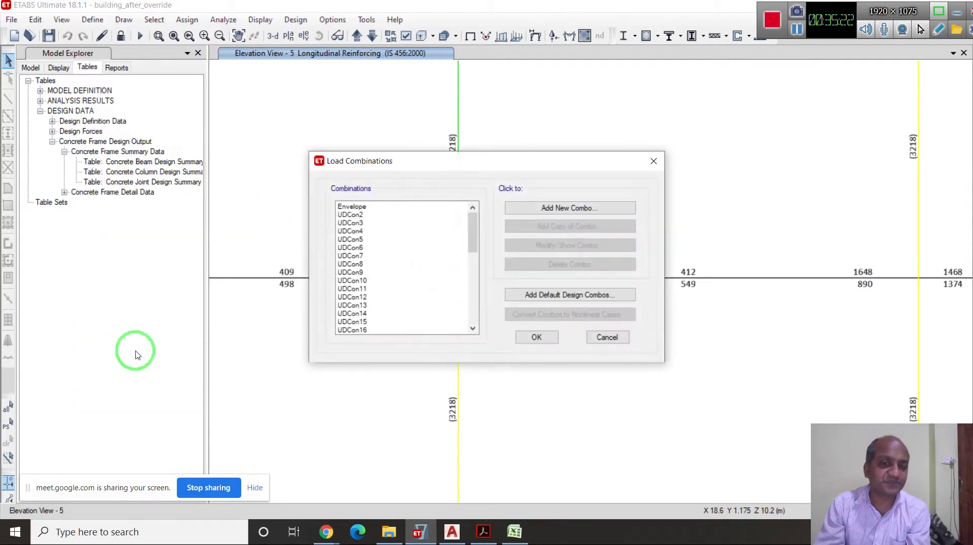
scroll(413, 265, down, 1)
scroll(414, 265, up, 1)
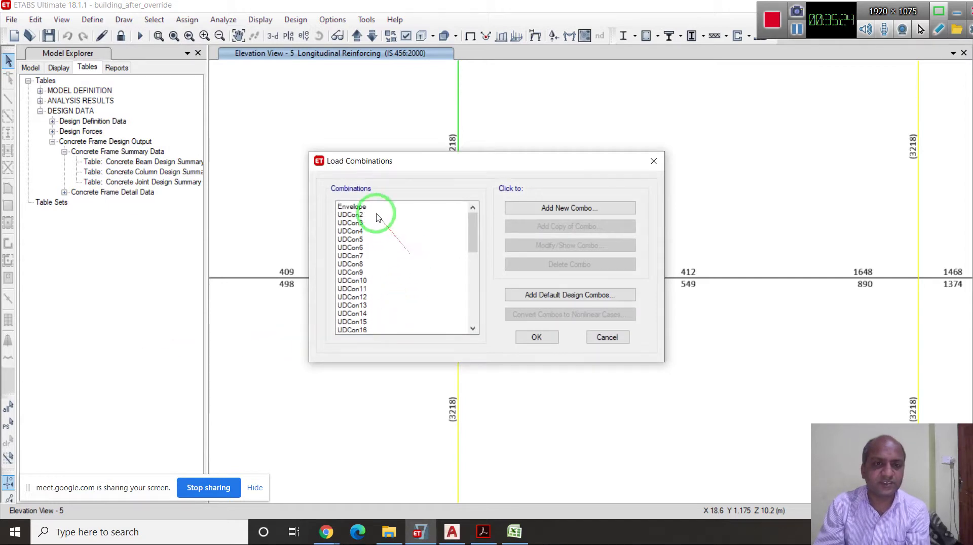
scroll(386, 261, down, 9)
scroll(387, 269, down, 1)
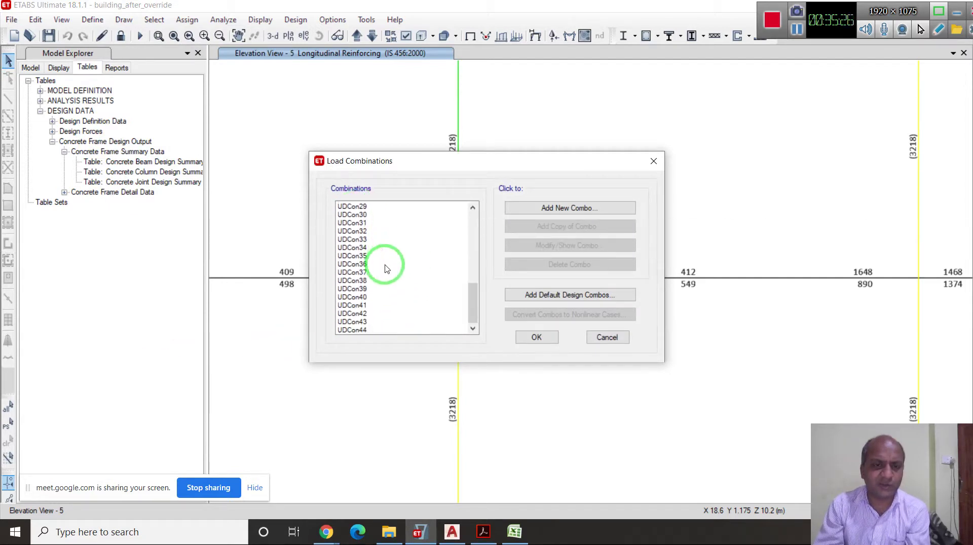
scroll(375, 320, up, 9)
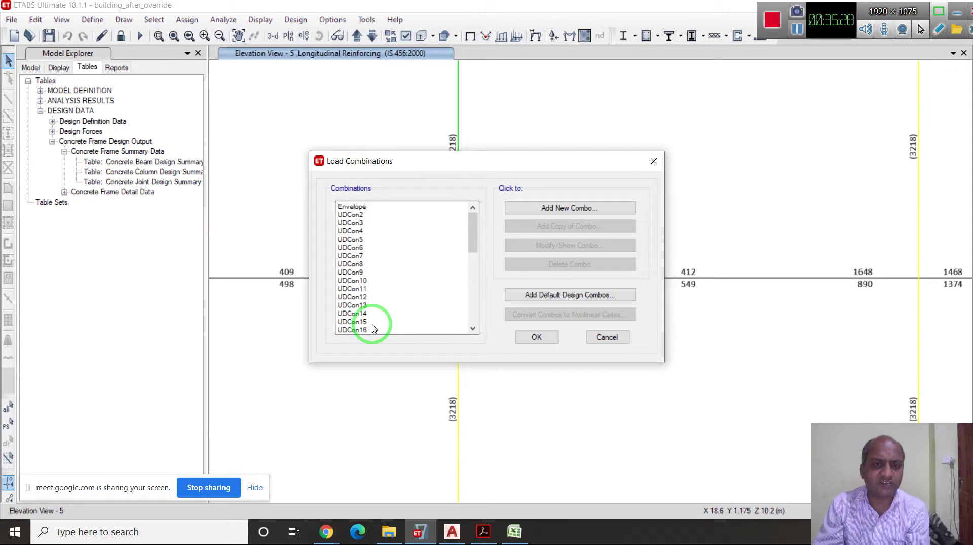
click(607, 338)
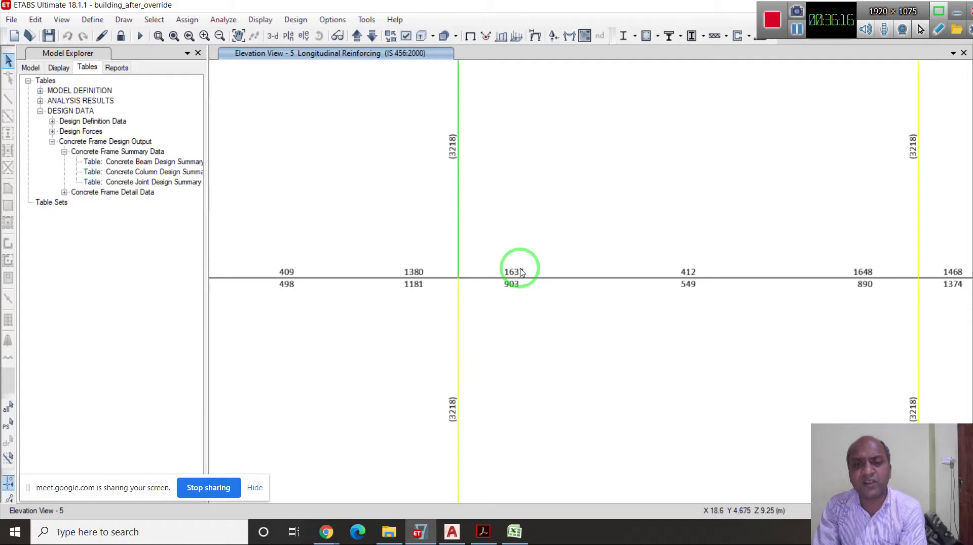
Compare the minimum steel formula in the Acrobat PDF with the Excel beam design summary and the ETABS longitudinal reinforcing values
click(486, 533)
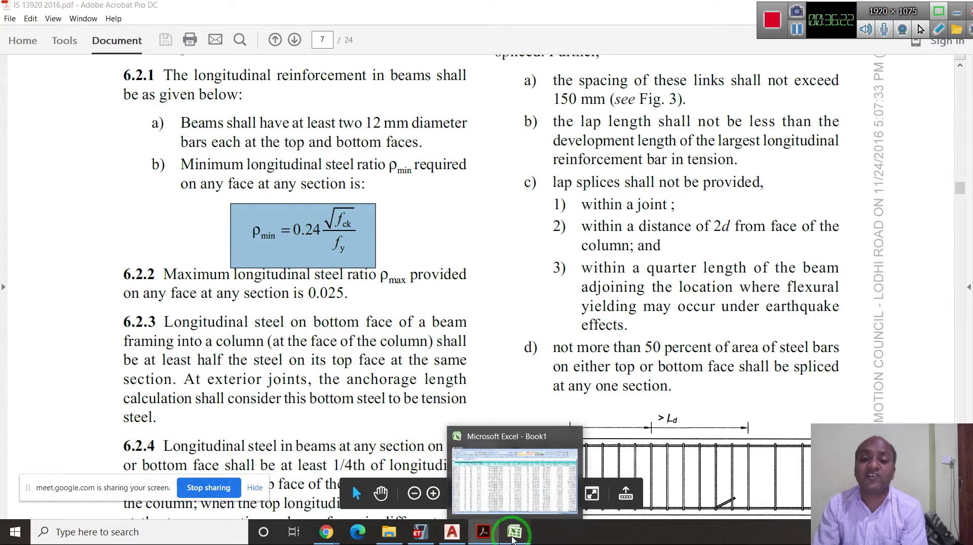
click(513, 534)
click(425, 530)
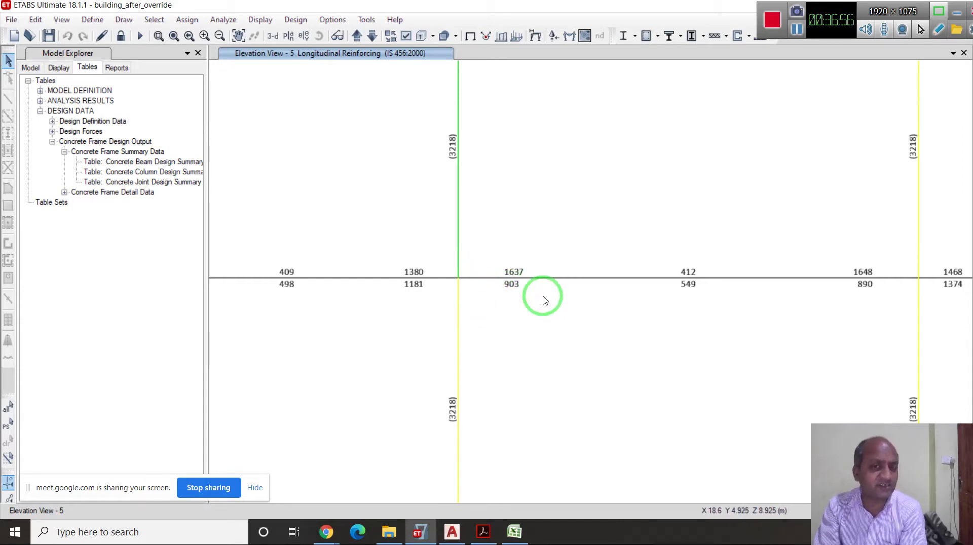
click(480, 541)
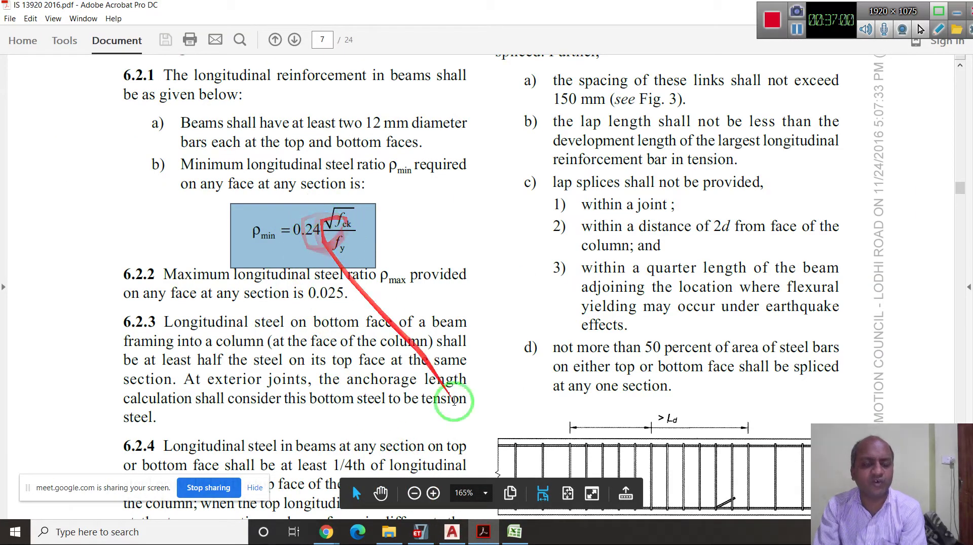
click(513, 532)
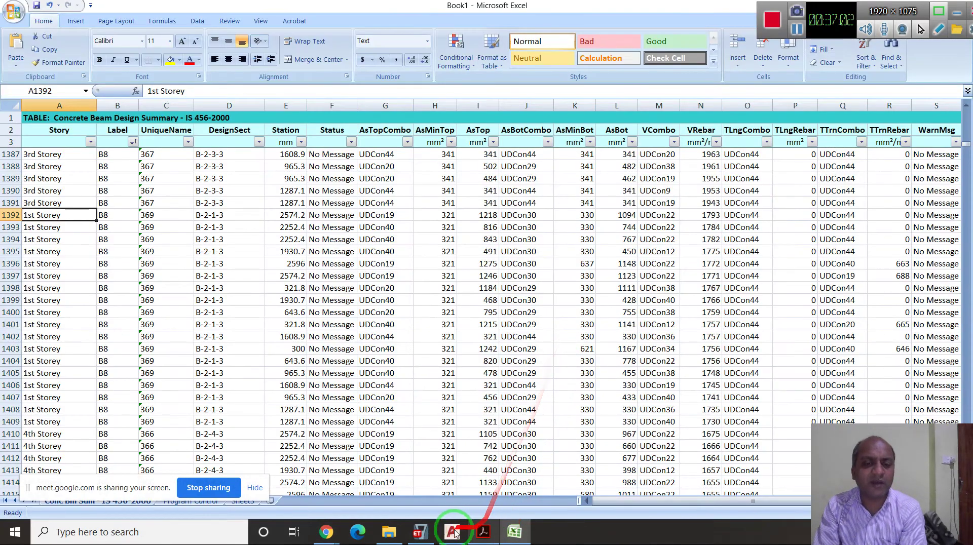
click(418, 533)
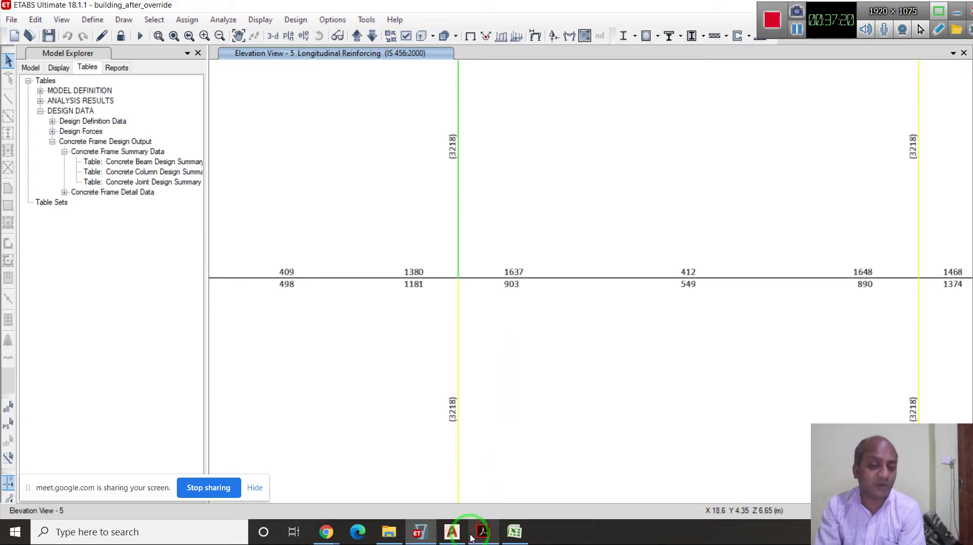
mouse_move(471, 537)
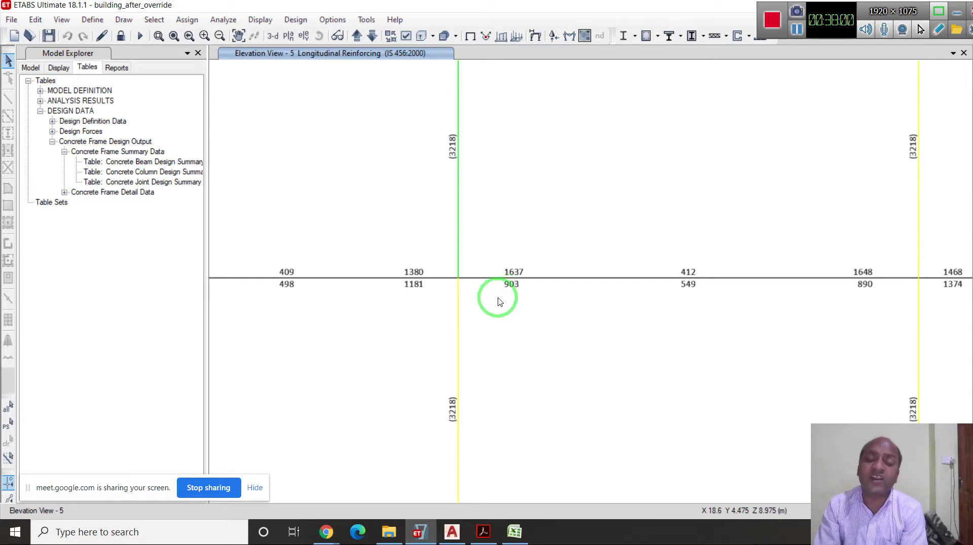
Check the ETABS beam reinforcement against the IS 13920 PDF in Acrobat, reading the steel ratio limits in clauses 6.2.1 and 6.2.2
click(483, 532)
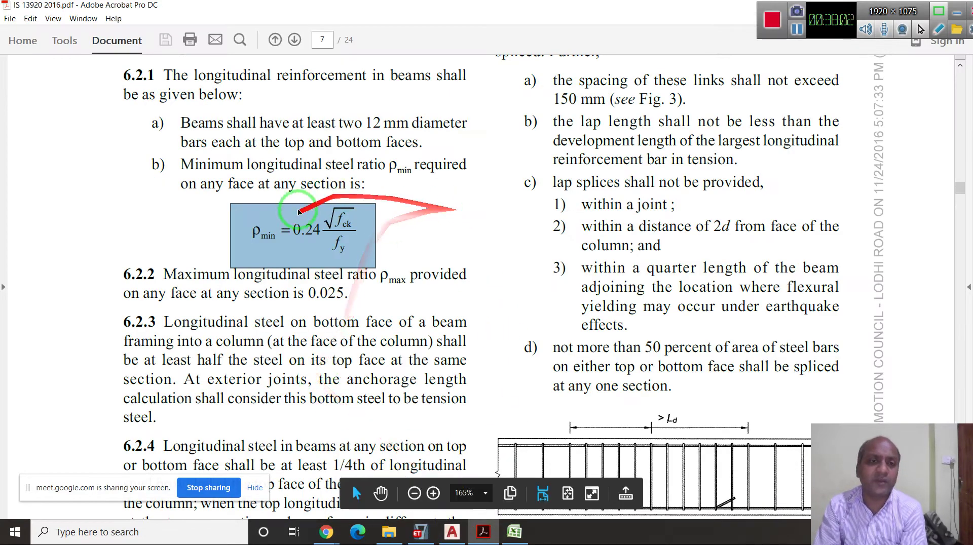
click(493, 533)
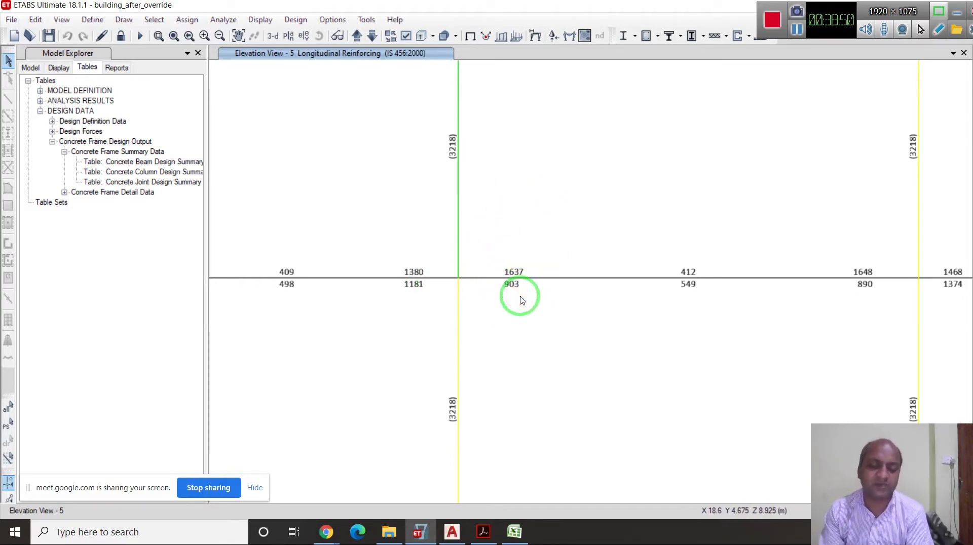
click(483, 532)
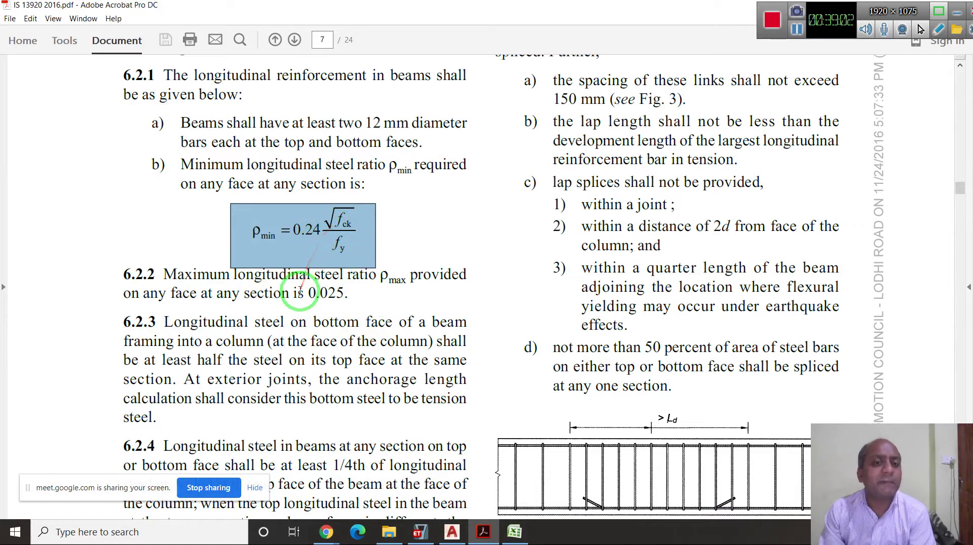
scroll(348, 272, down, 2)
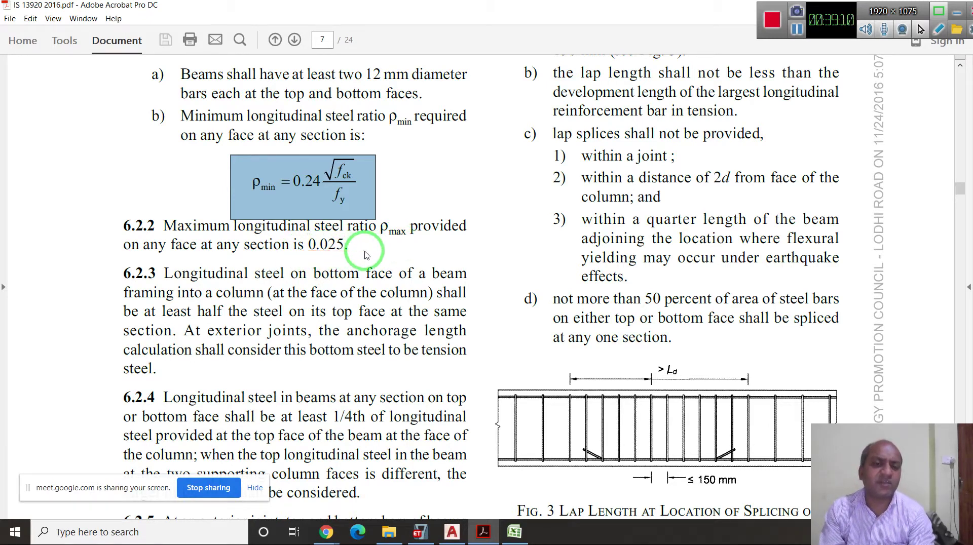
Compare the ETABS longitudinal reinforcing values on Elevation View 5 with clause 6.2 and Fig. 2 of the IS 13920 PDF in Acrobat
click(418, 531)
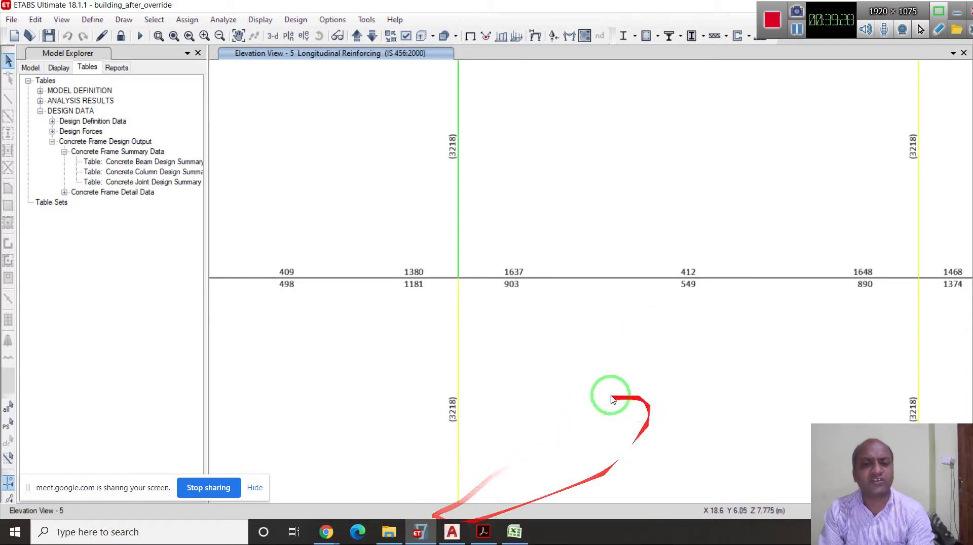
click(482, 532)
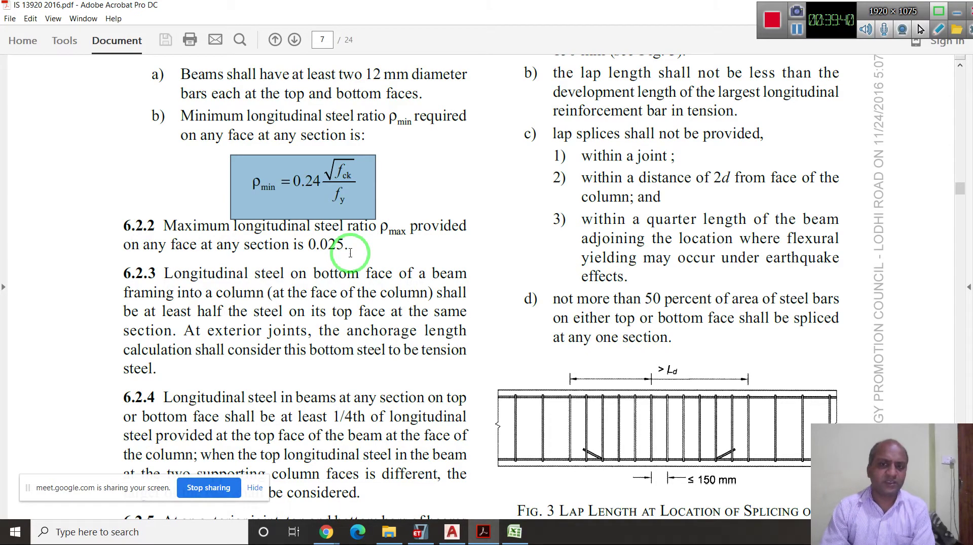
scroll(350, 252, down, 12)
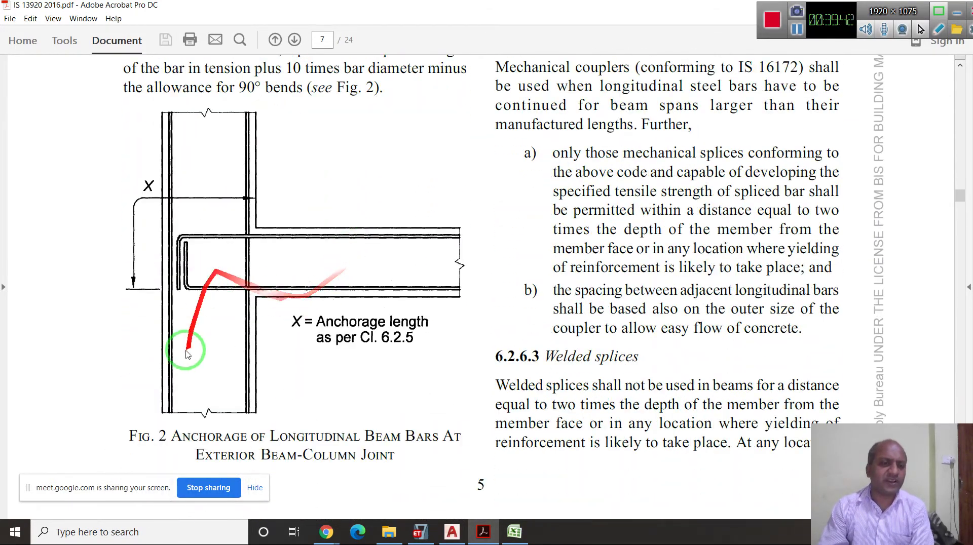
scroll(358, 348, up, 10)
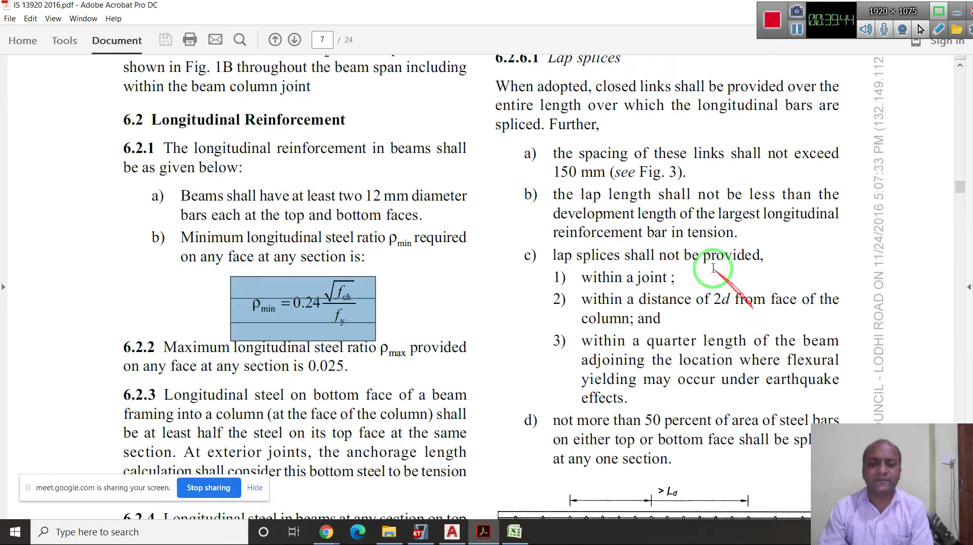
Read the lap splice requirements in clause 6.2.6.1 of IS 13920 together with the lap length detail in Fig. 3
scroll(659, 233, up, 3)
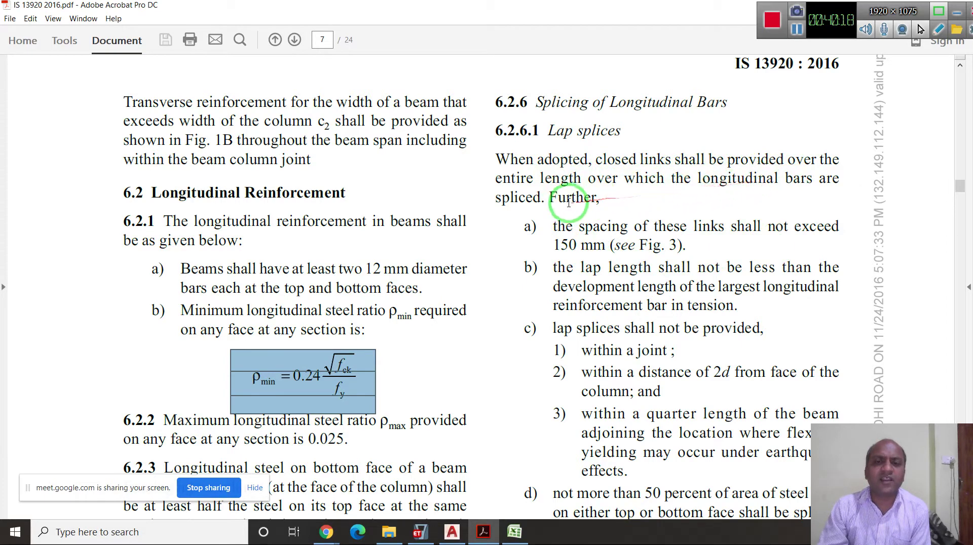
scroll(682, 226, down, 3)
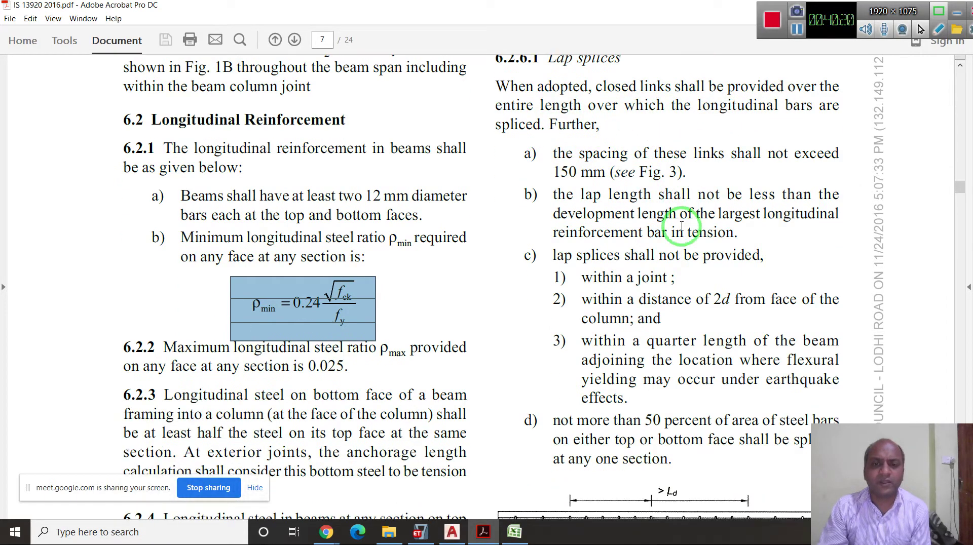
scroll(682, 226, down, 5)
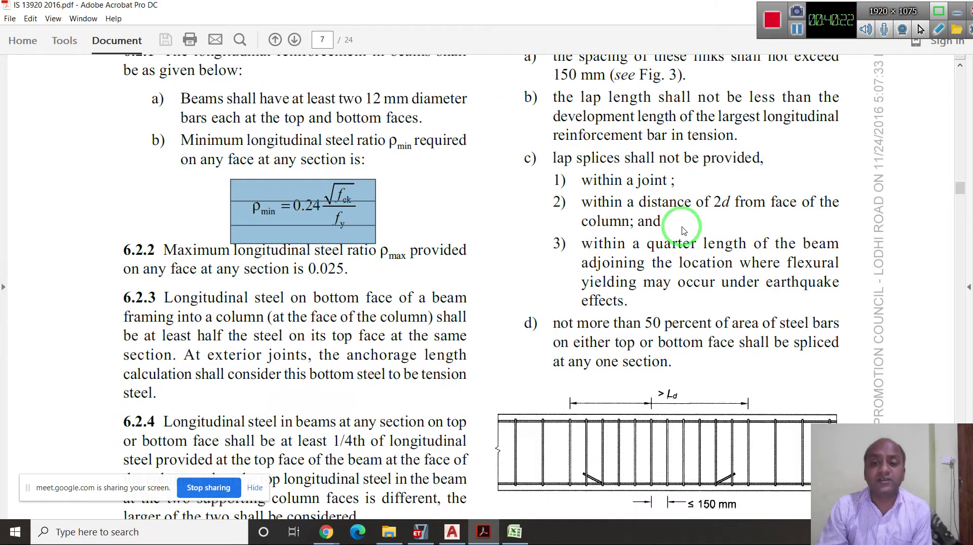
scroll(681, 226, up, 5)
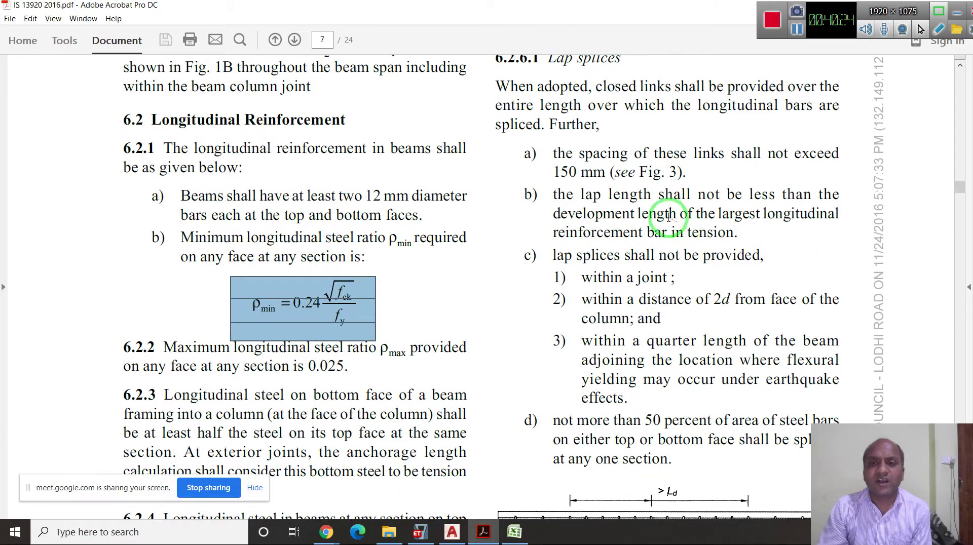
scroll(639, 228, down, 5)
scroll(642, 428, down, 3)
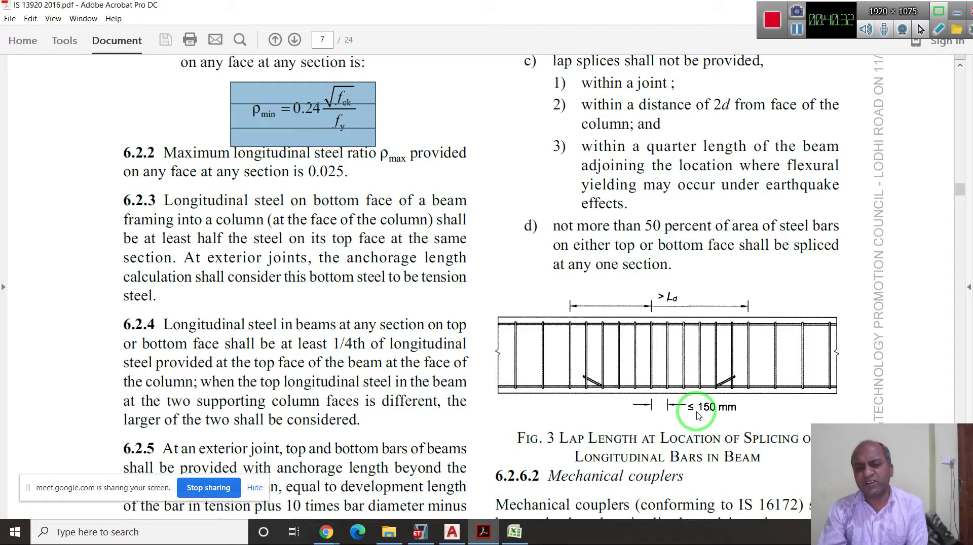
scroll(693, 413, up, 7)
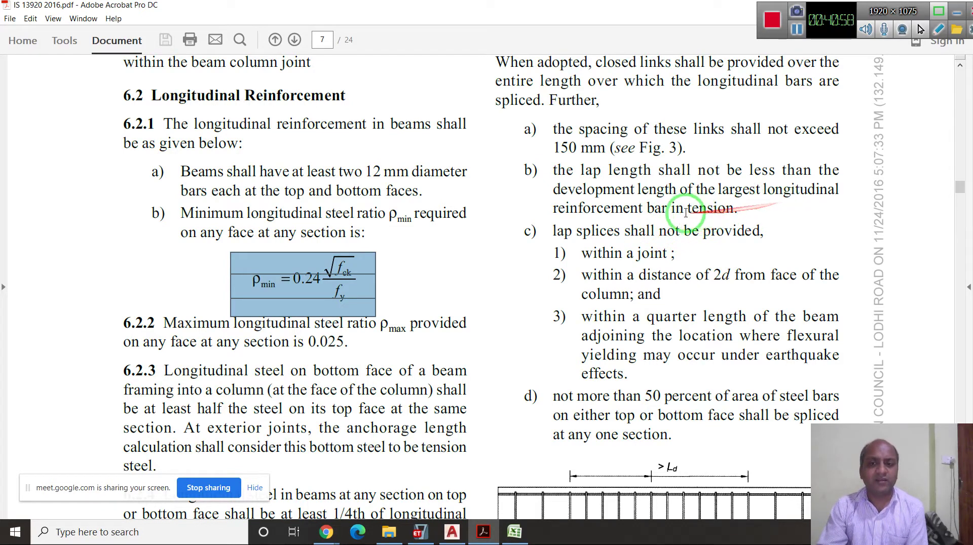
scroll(595, 205, down, 1)
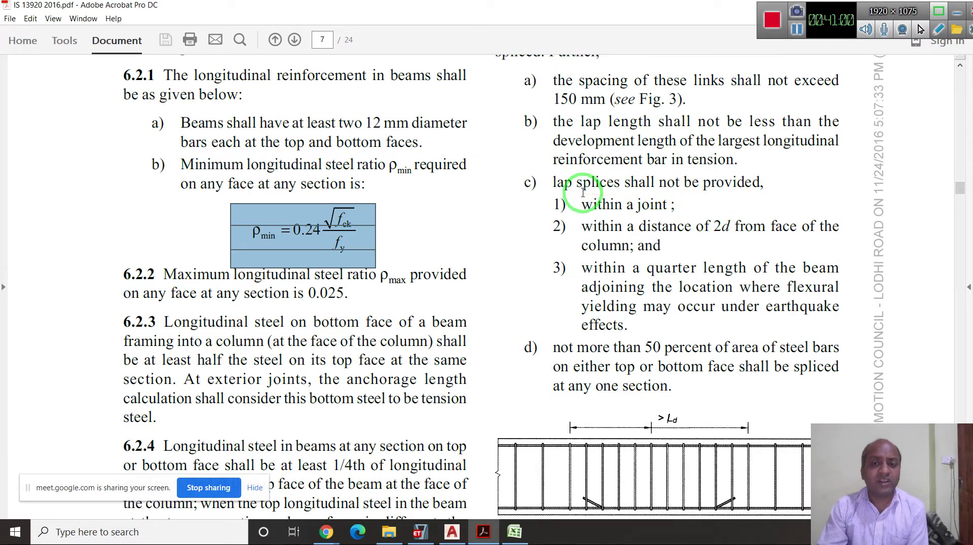
scroll(583, 193, down, 1)
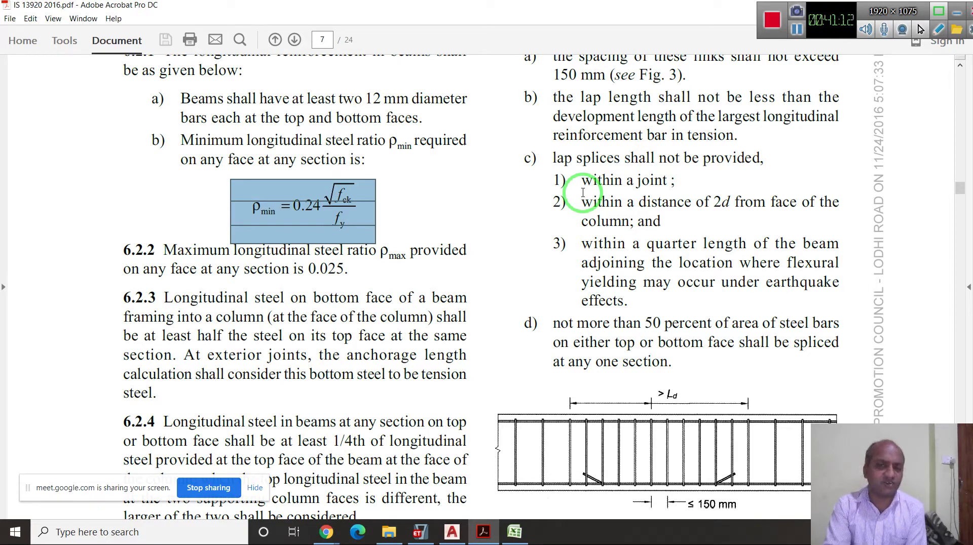
scroll(583, 193, down, 1)
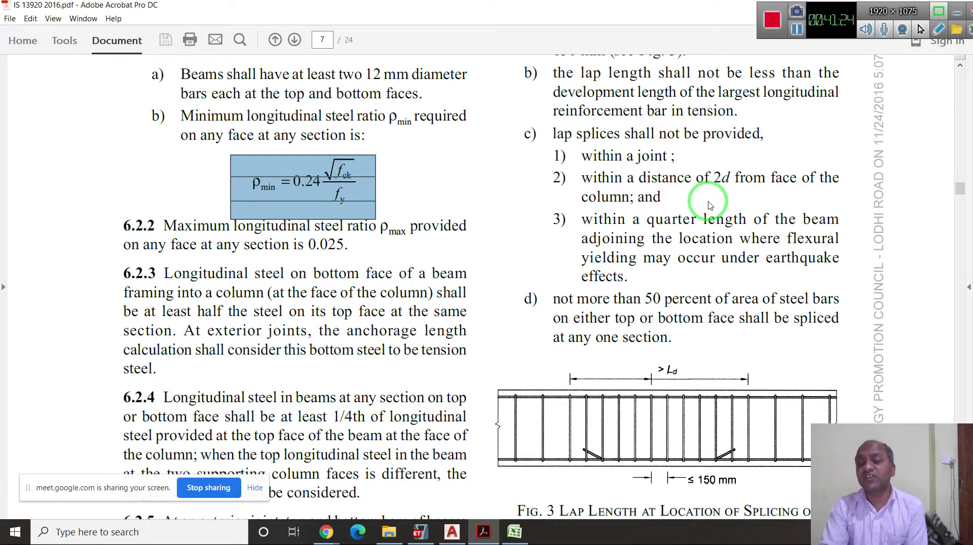
mouse_move(709, 205)
mouse_down()
mouse_move(749, 141)
mouse_move(760, 178)
mouse_move(722, 195)
mouse_move(683, 174)
mouse_up()
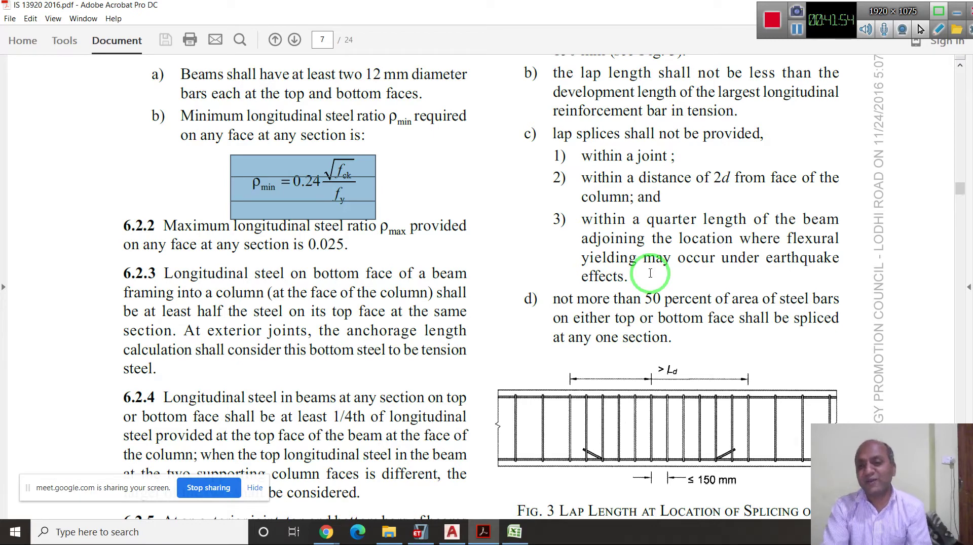
scroll(648, 264, down, 5)
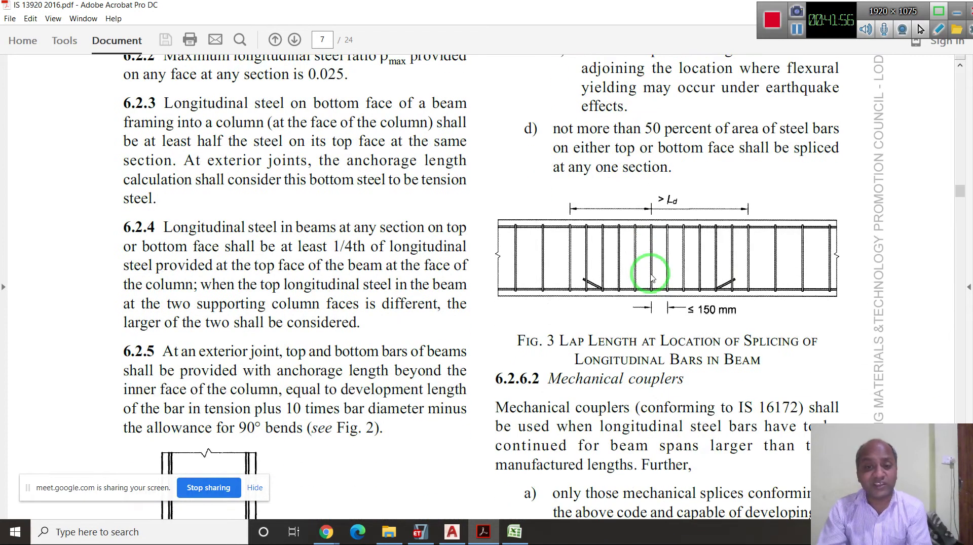
scroll(643, 271, up, 4)
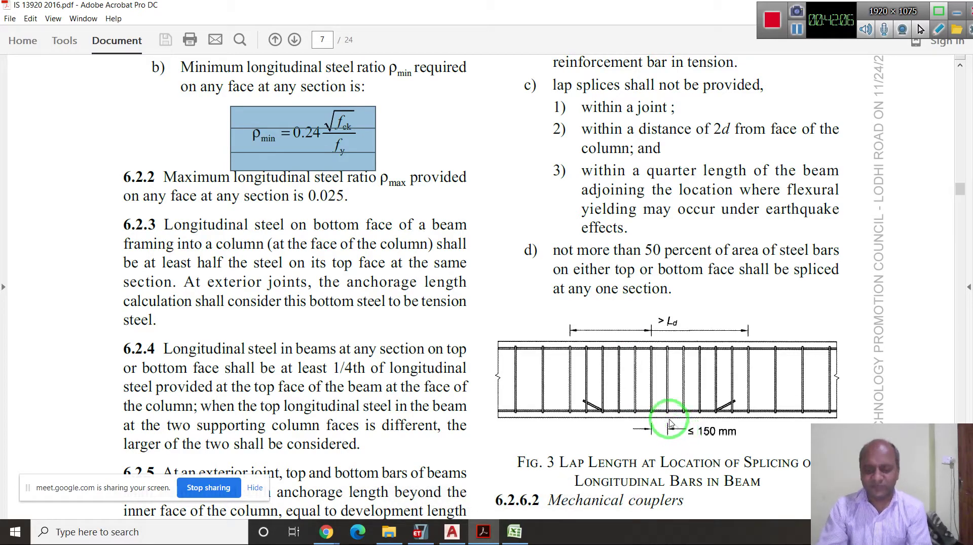
Read the transverse reinforcement detail in Fig. 6 and the link spacing clauses 6.3.5 to 6.3.5.2 for beams
scroll(669, 417, down, 3)
scroll(668, 417, down, 20)
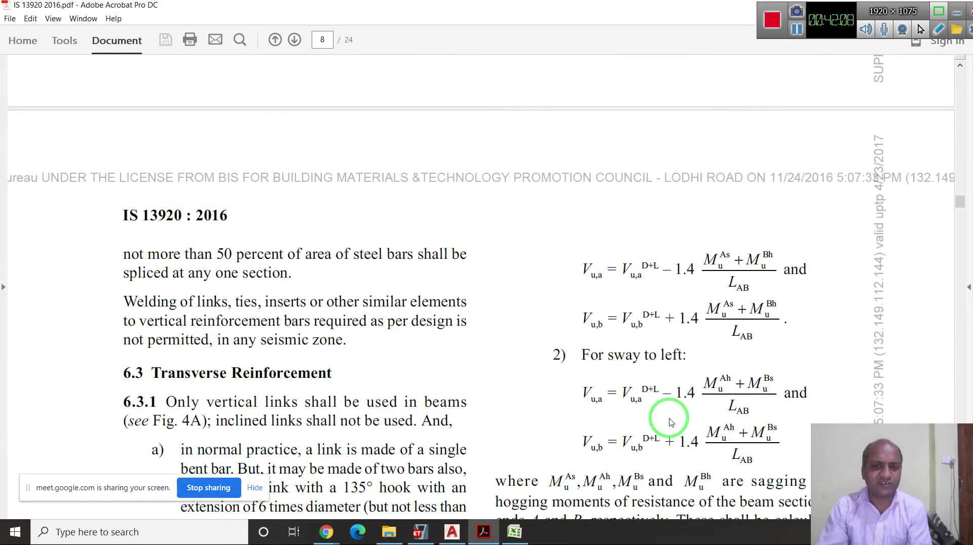
scroll(669, 422, down, 20)
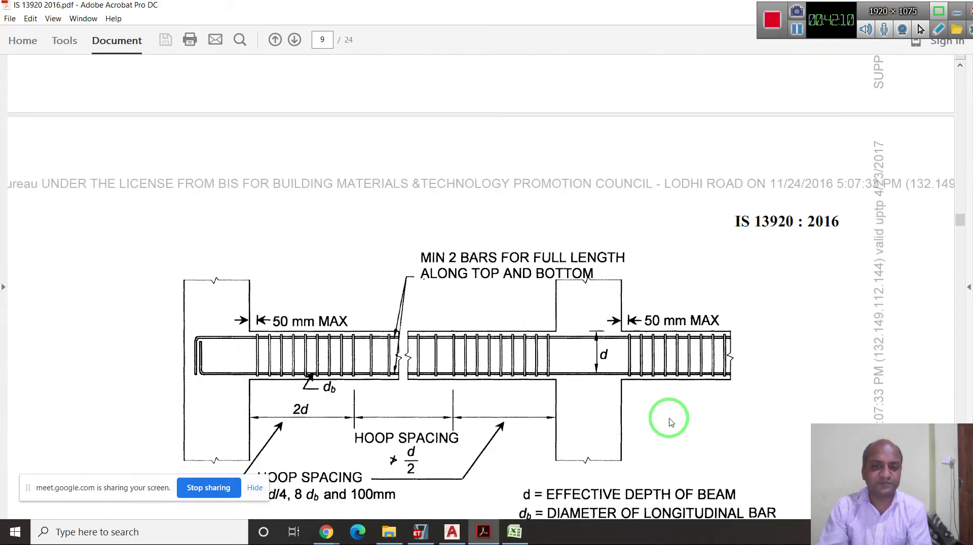
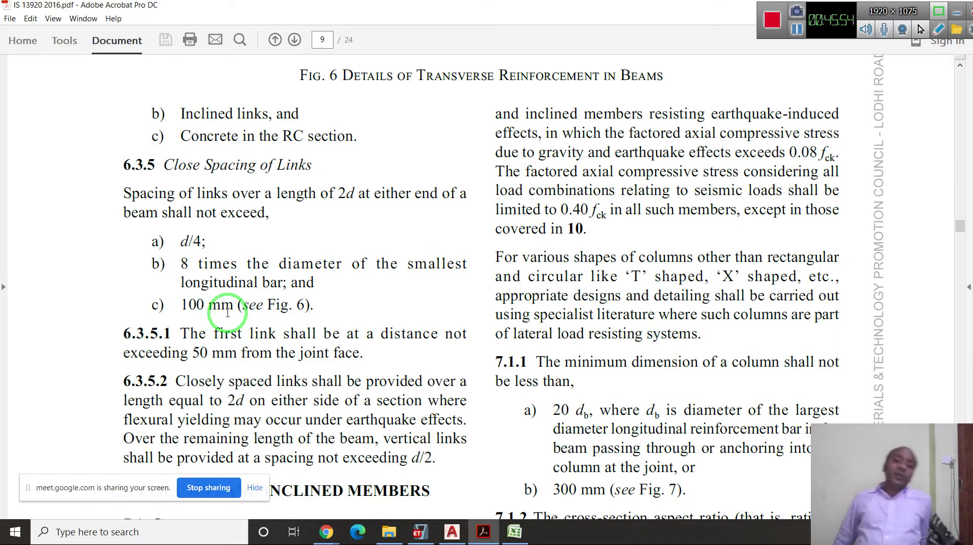
mouse_move(200, 291)
mouse_down()
mouse_move(230, 309)
mouse_move(192, 318)
mouse_up()
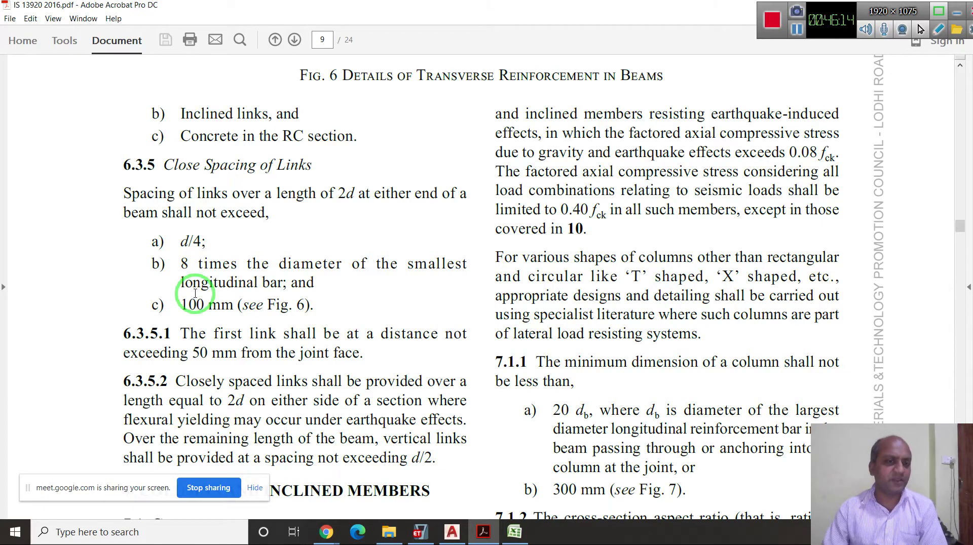
scroll(195, 292, down, 3)
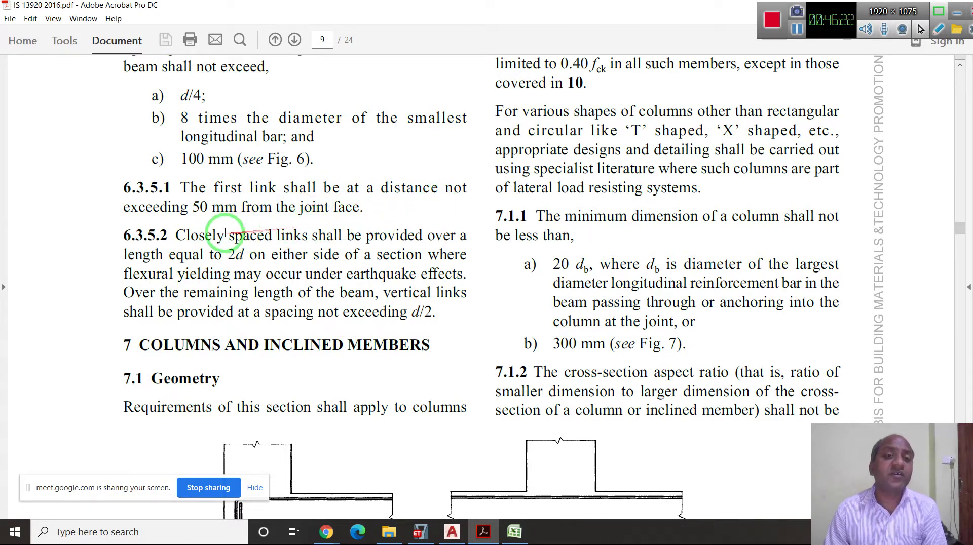
scroll(354, 241, up, 3)
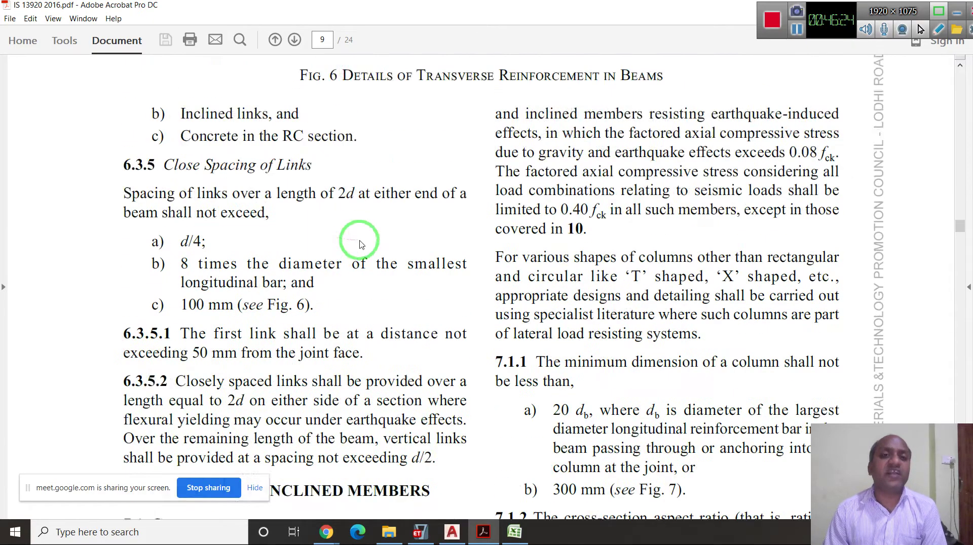
scroll(359, 244, up, 7)
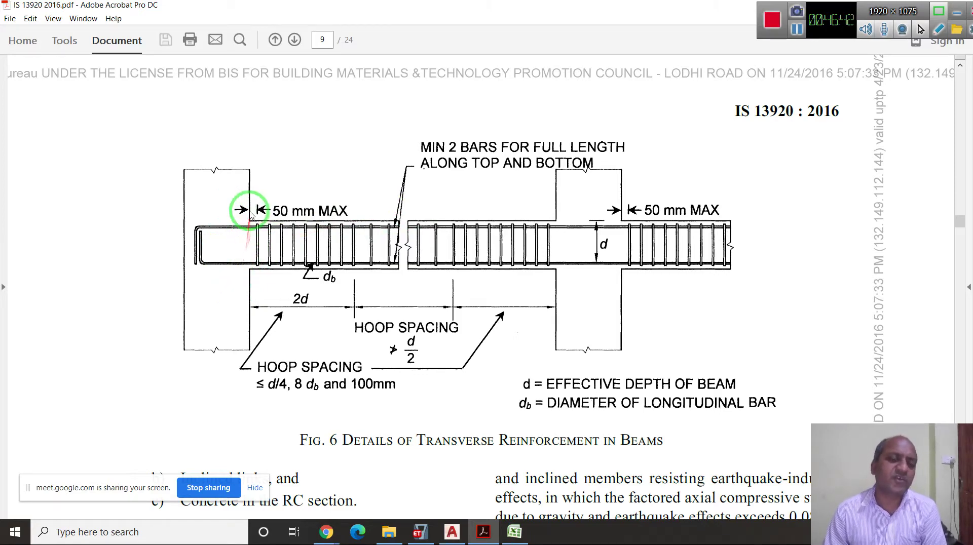
scroll(332, 330, down, 15)
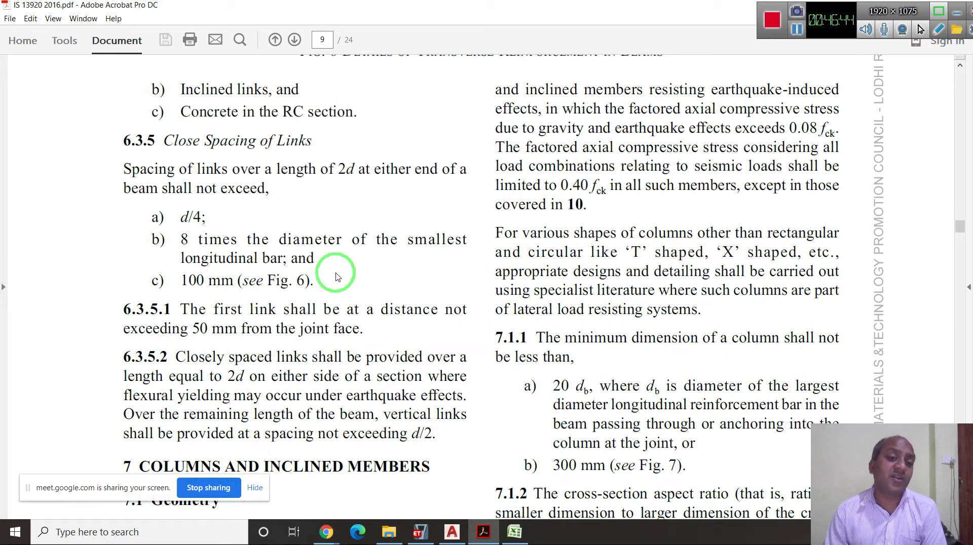
scroll(335, 276, up, 4)
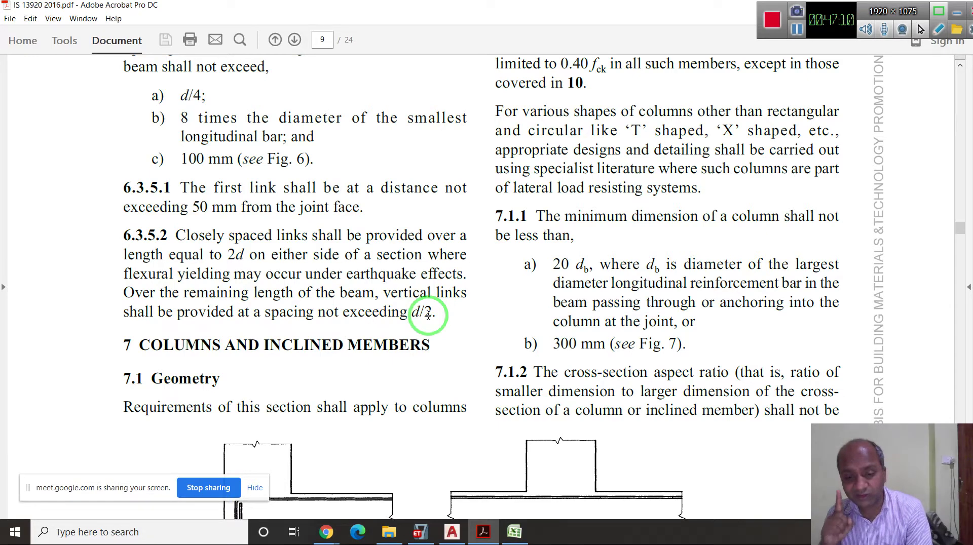
Switch to ETABS, display the Shear Reinforcing concrete design output on Elevation View 5, and inspect the beam values
click(419, 532)
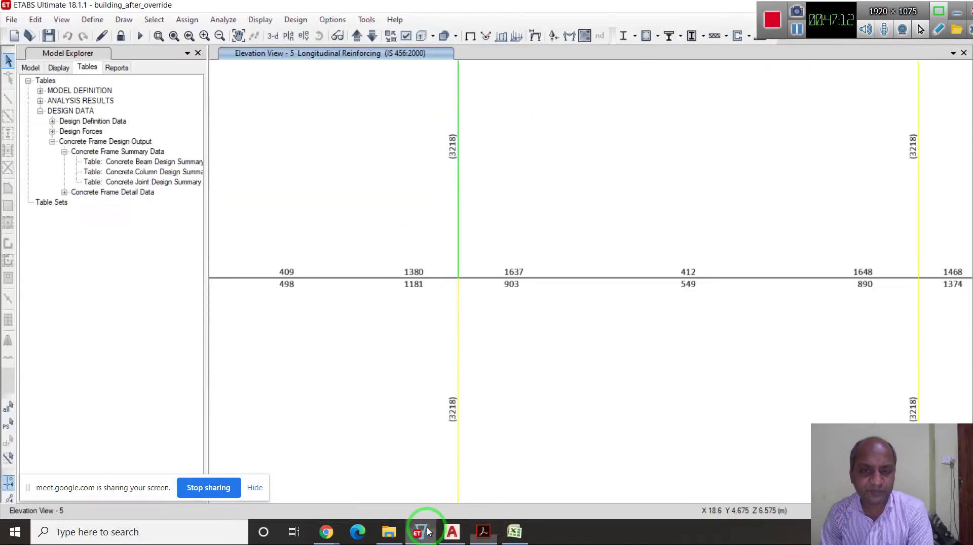
scroll(446, 203, down, 2)
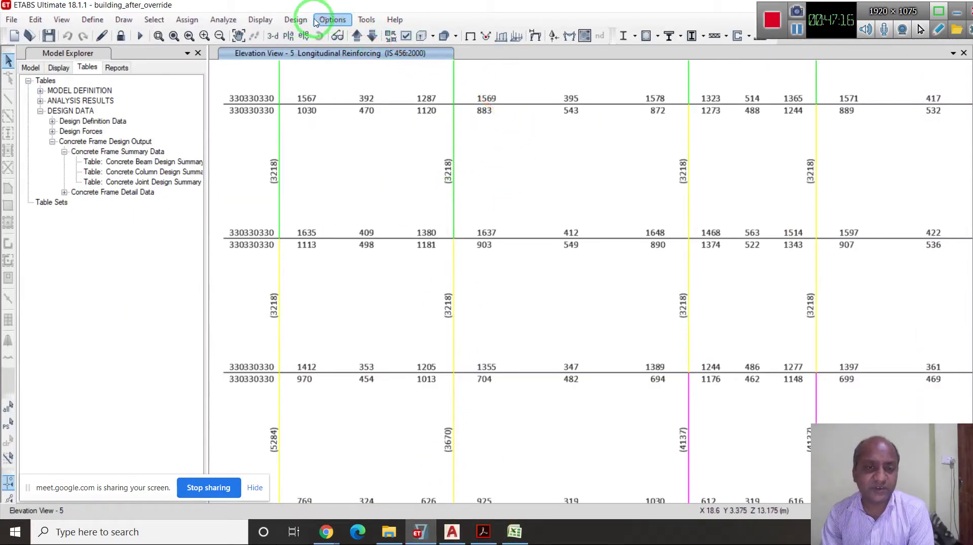
click(295, 19)
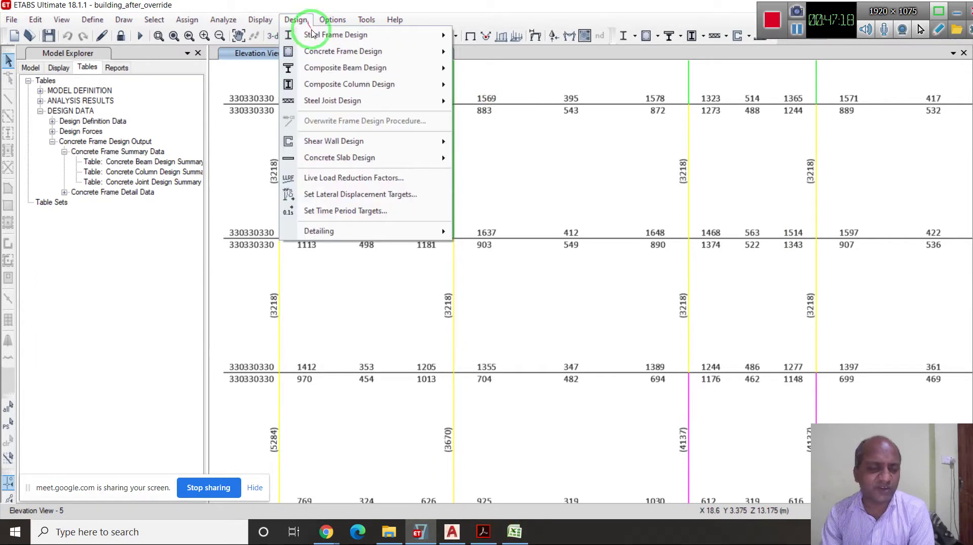
mouse_move(330, 51)
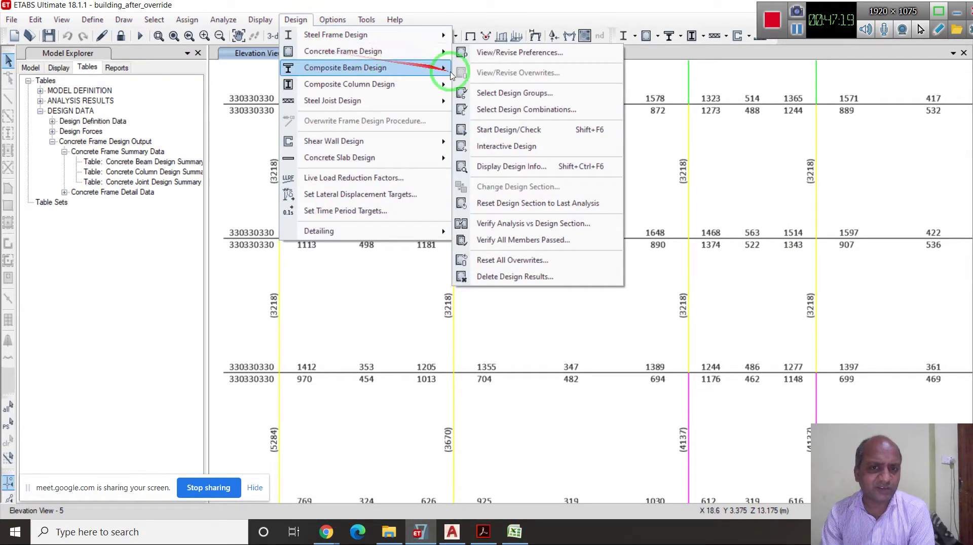
click(499, 167)
click(495, 248)
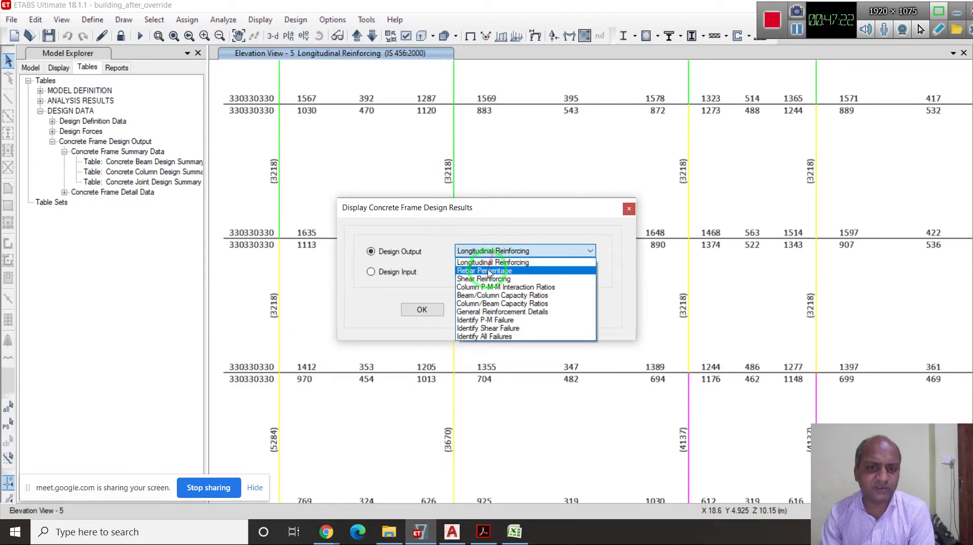
click(488, 281)
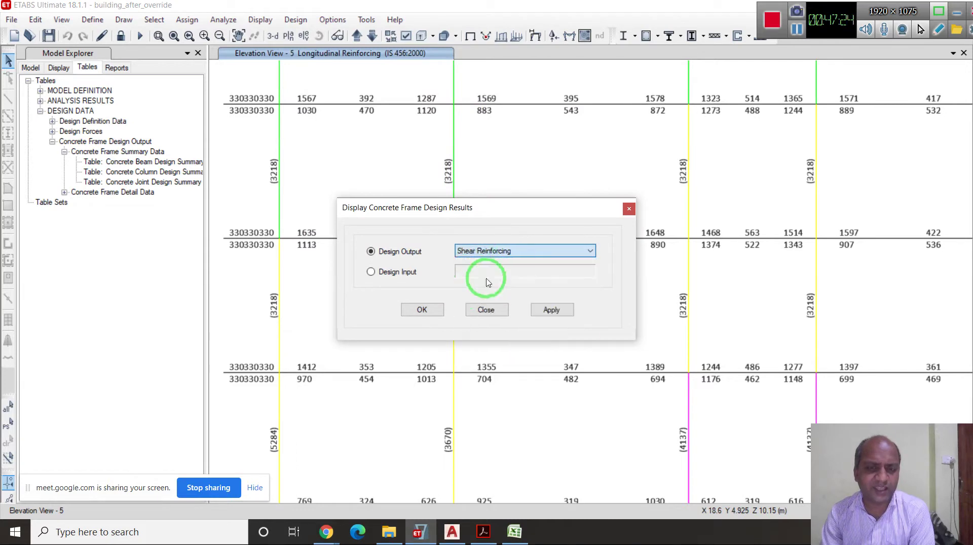
click(433, 312)
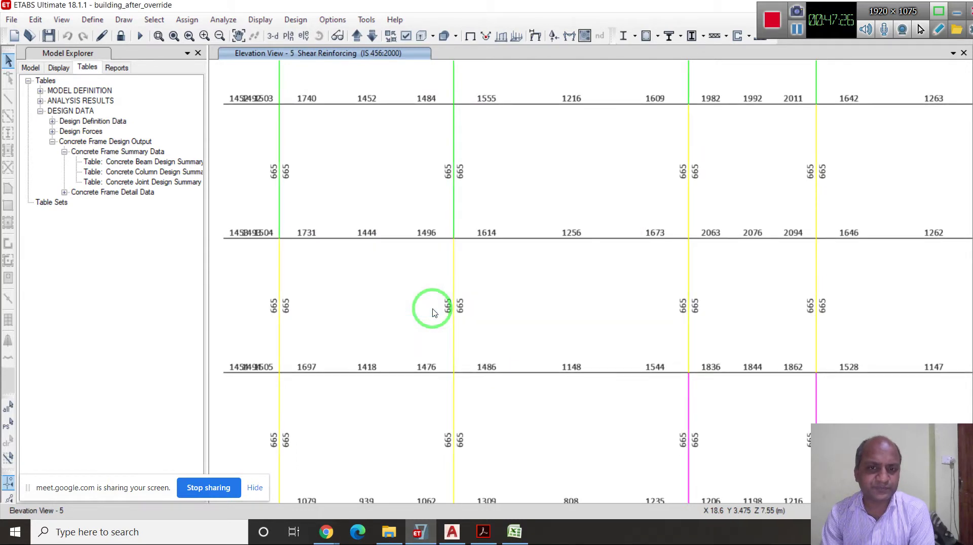
scroll(482, 183, down, 3)
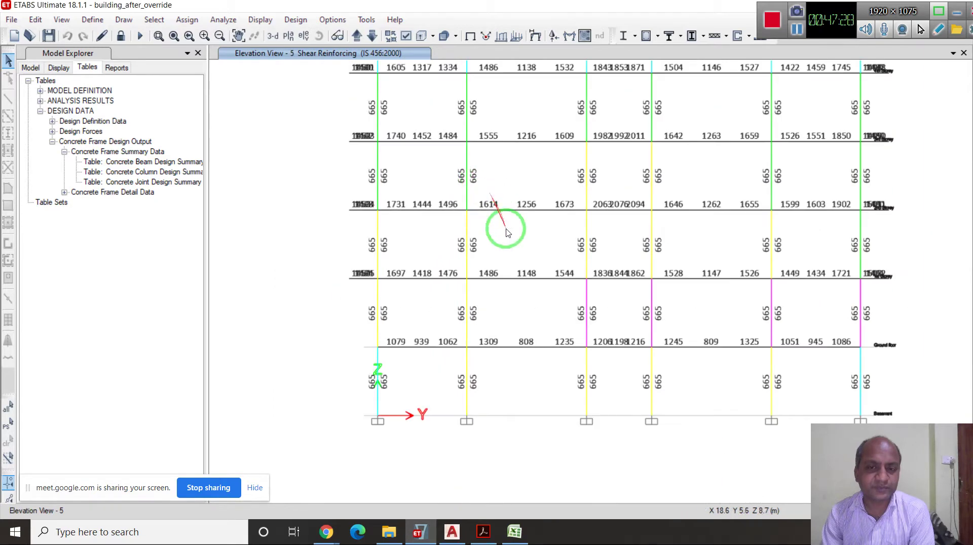
scroll(527, 238, up, 3)
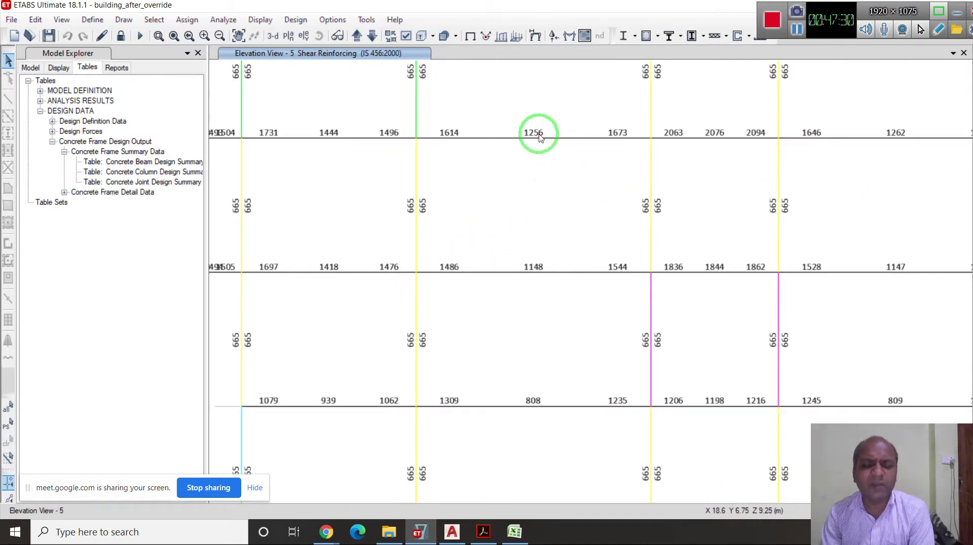
mouse_move(531, 274)
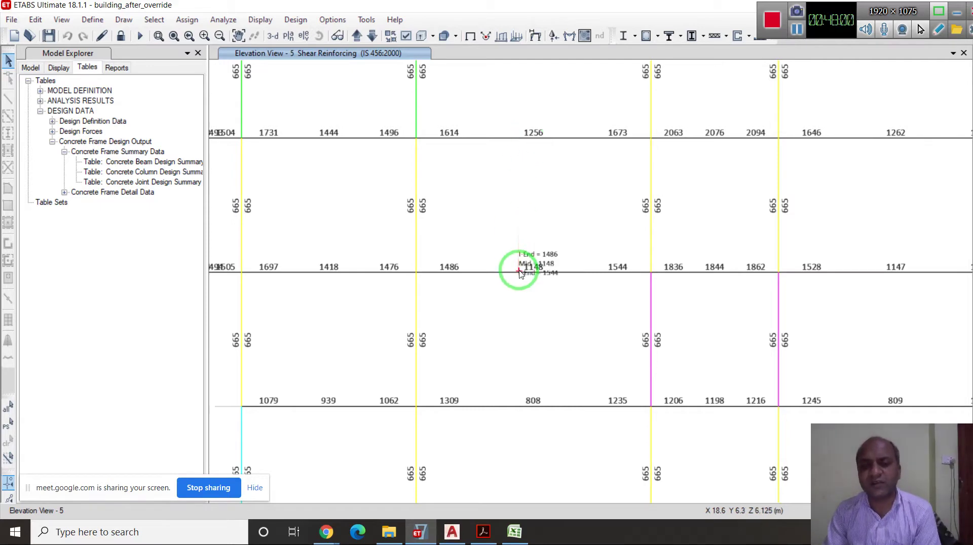
Examine the beam shear reinforcing values across the storeys on Elevation View 5, comparing the end and midspan values of individual beams
drag(535, 276, 509, 274)
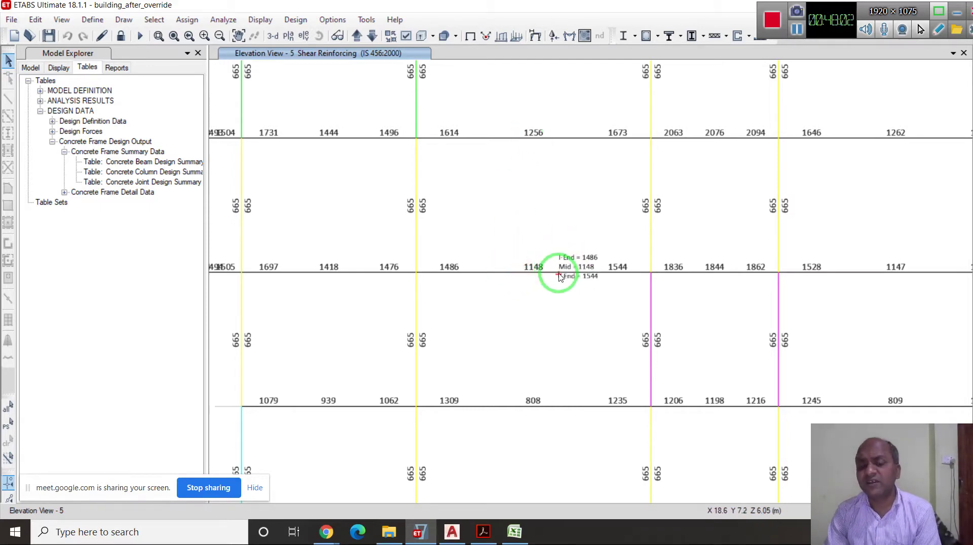
scroll(560, 277, down, 2)
scroll(411, 195, up, 3)
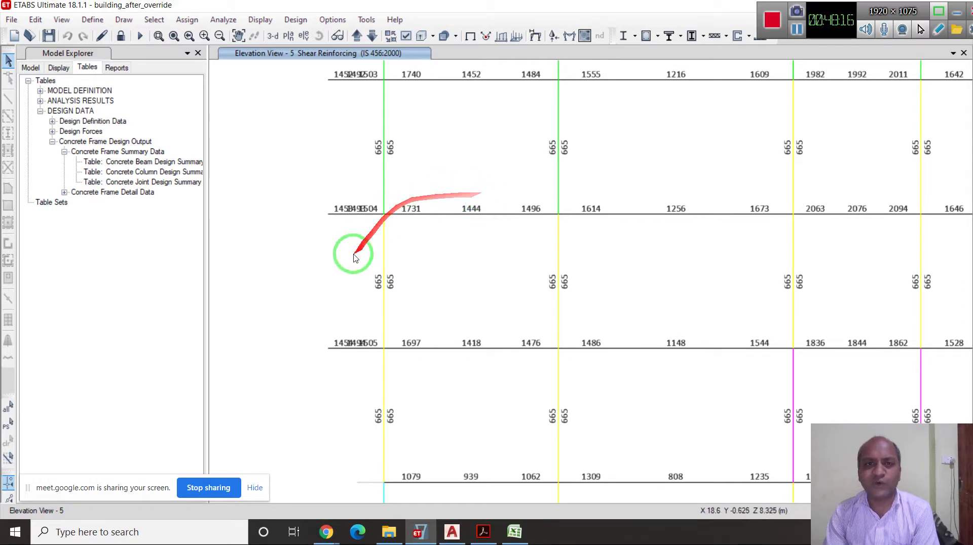
scroll(358, 269, down, 2)
scroll(405, 91, up, 3)
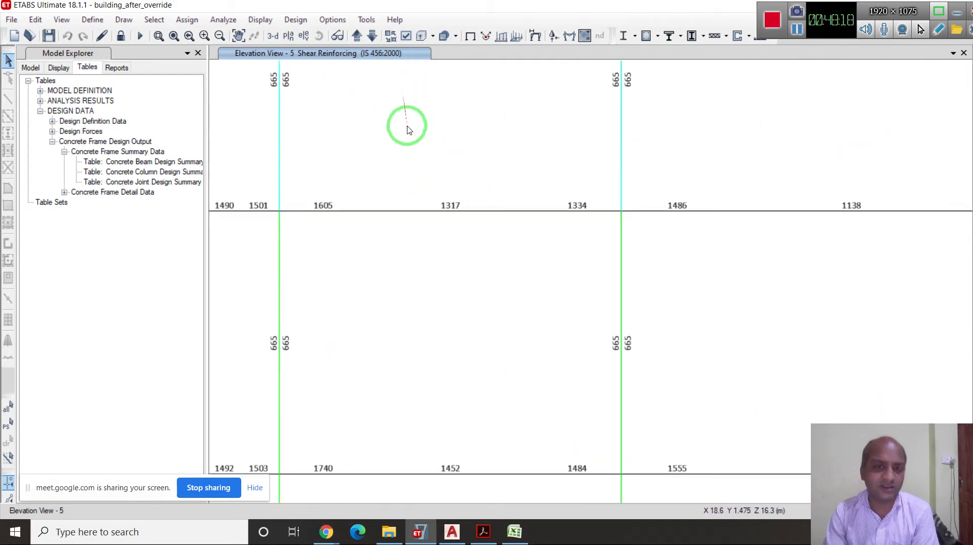
scroll(415, 203, down, 3)
scroll(393, 278, down, 3)
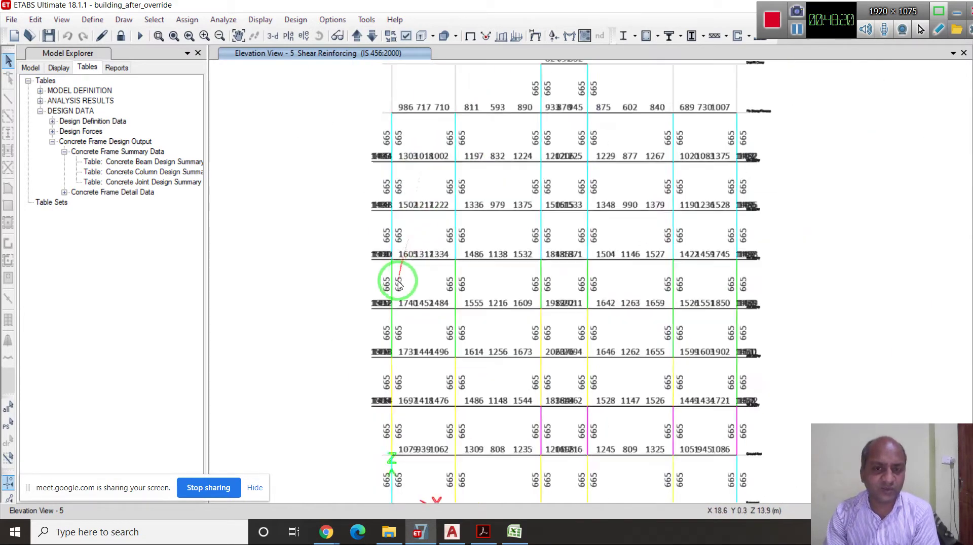
scroll(356, 211, up, 3)
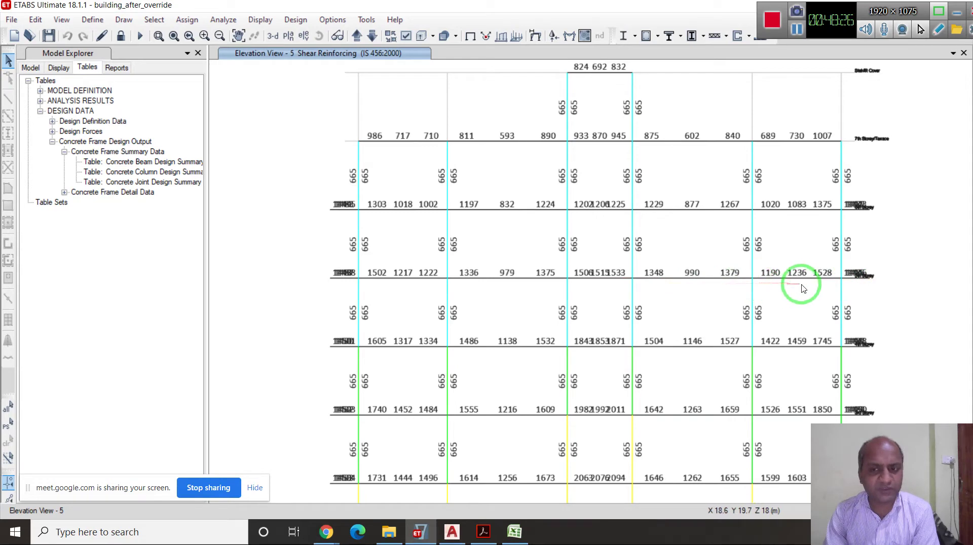
scroll(793, 276, up, 2)
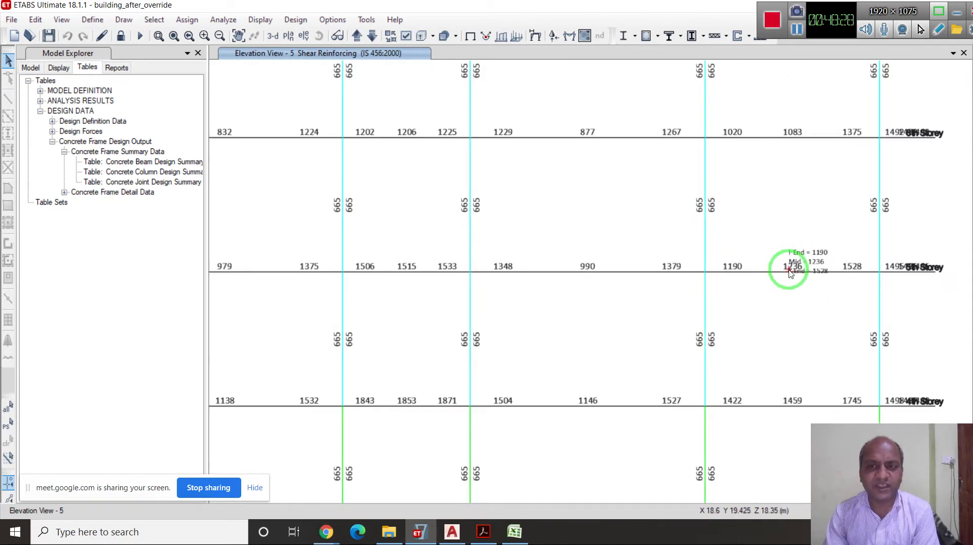
scroll(790, 272, down, 2)
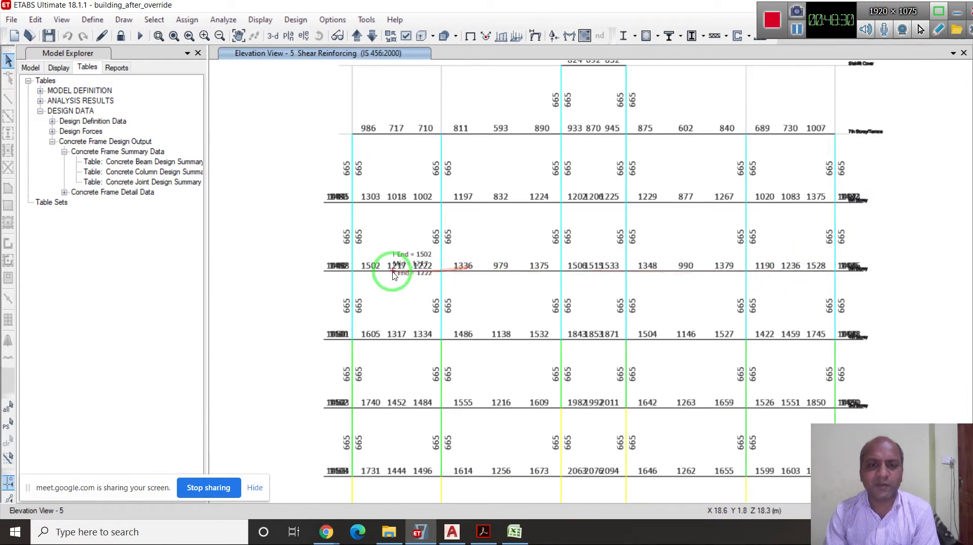
scroll(415, 250, up, 3)
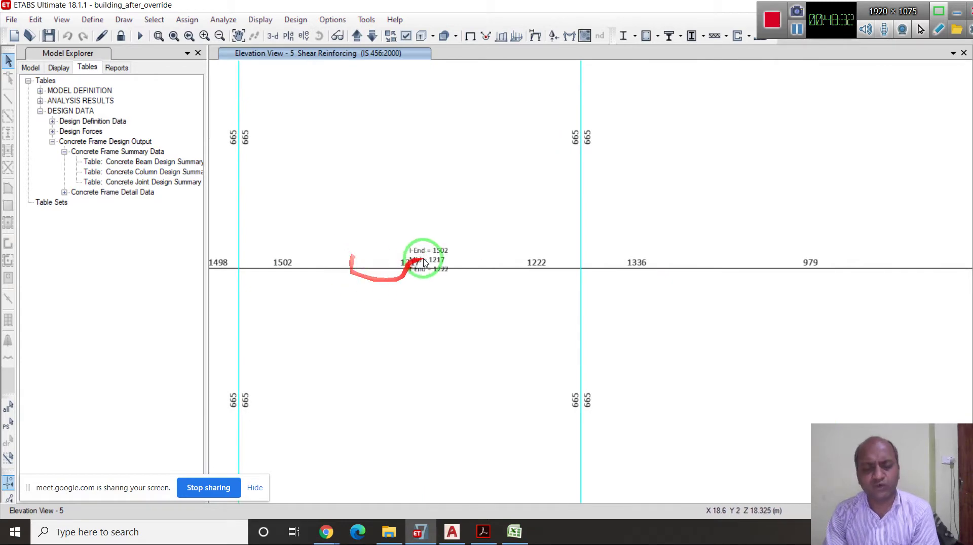
scroll(475, 261, down, 2)
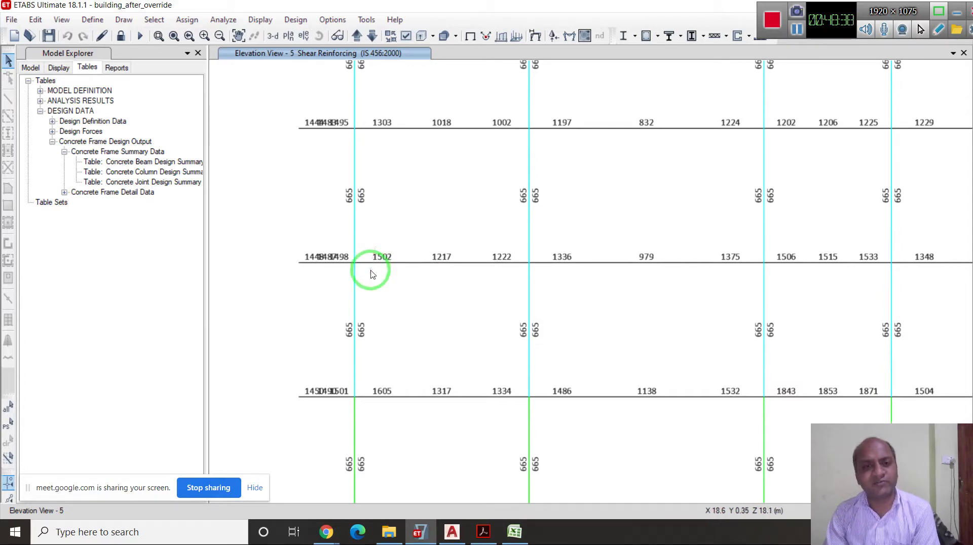
Switch to the IS 13920 PDF in Acrobat and go back from the link spacing rules in 6.3.5 to the transverse reinforcement clauses from 6.3.1
click(483, 535)
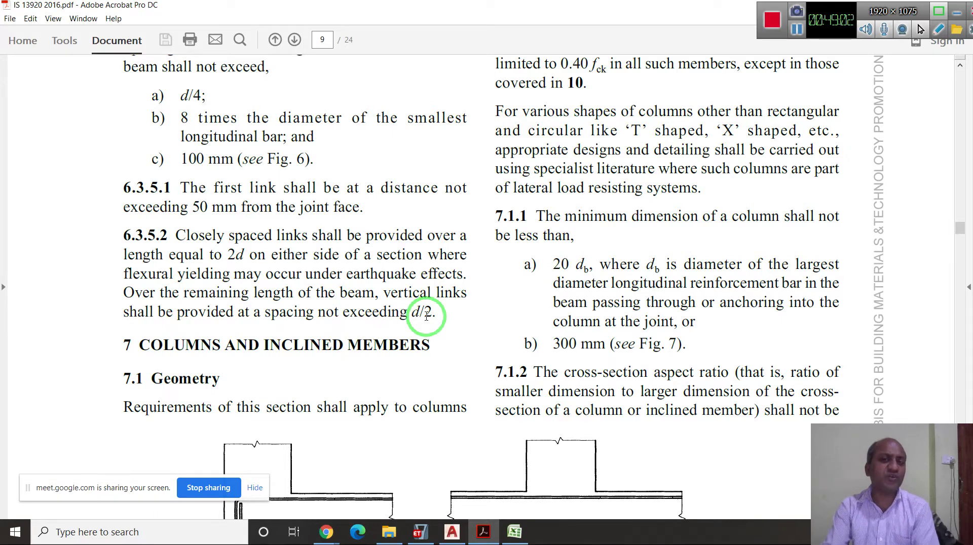
scroll(426, 316, up, 15)
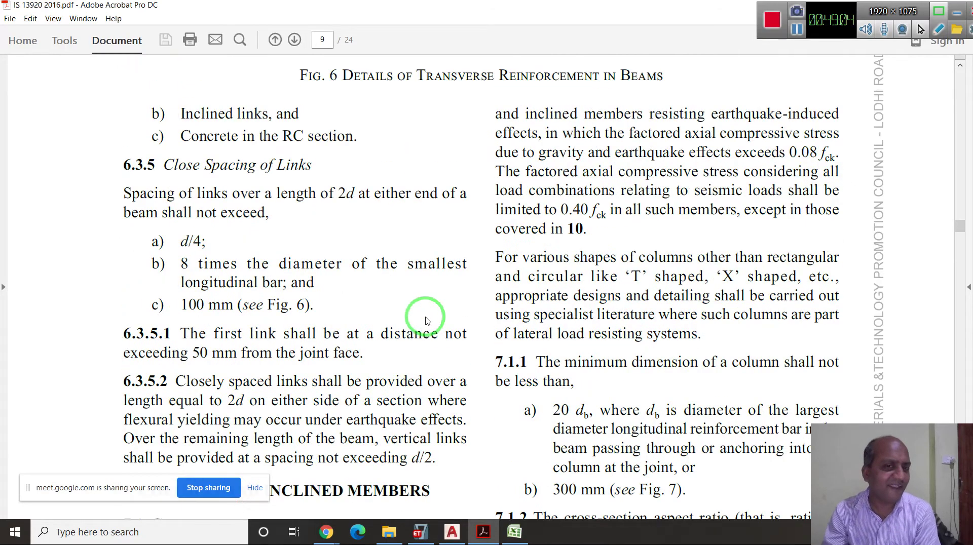
scroll(426, 321, up, 15)
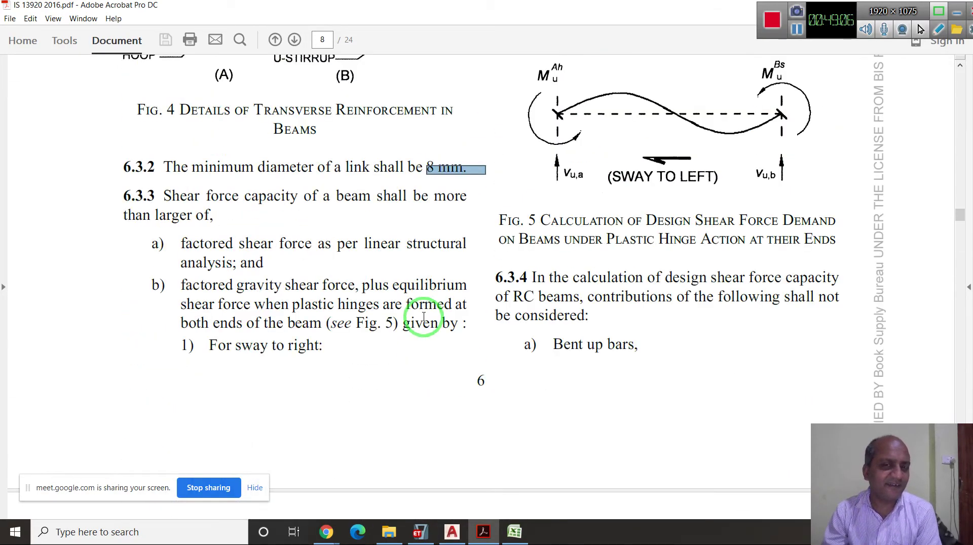
scroll(426, 321, up, 1)
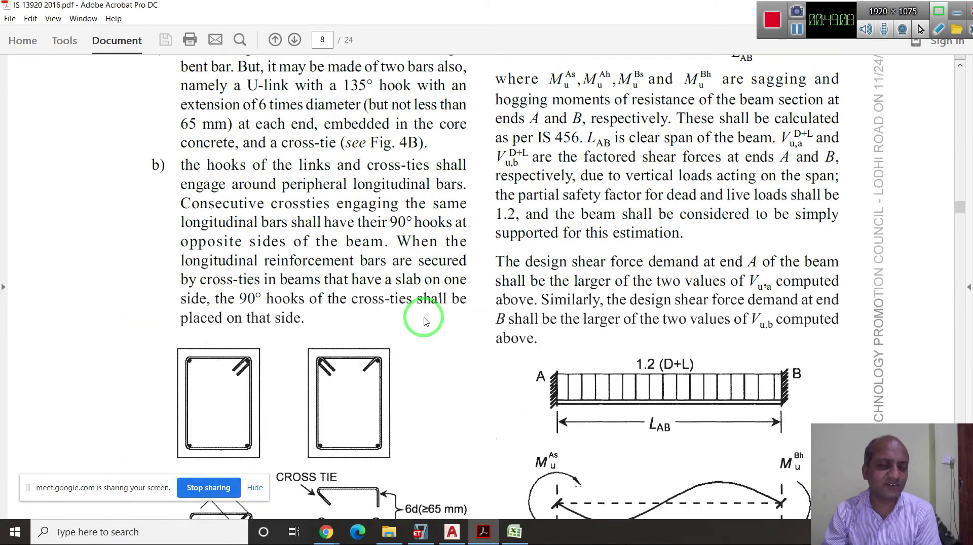
scroll(426, 322, down, 2)
scroll(678, 276, up, 3)
scroll(679, 276, up, 5)
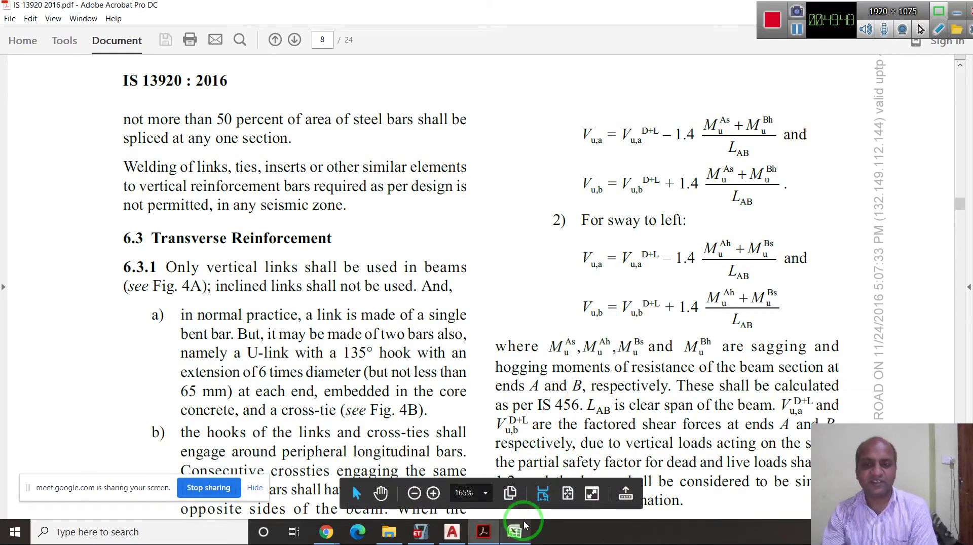
Study the design shear force equations for sway to right and left, marking the first D+L shear term, together with Fig. 5
mouse_move(525, 525)
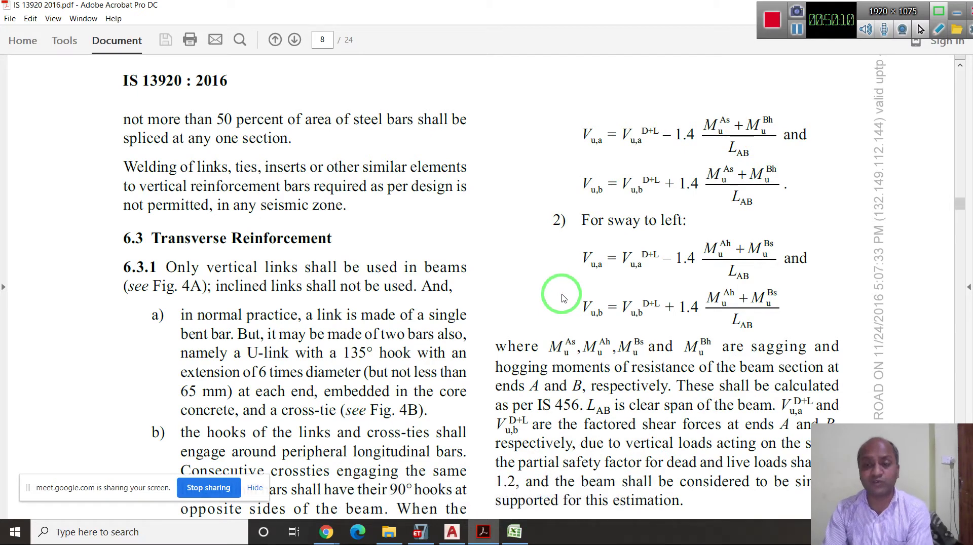
drag(567, 302, 735, 299)
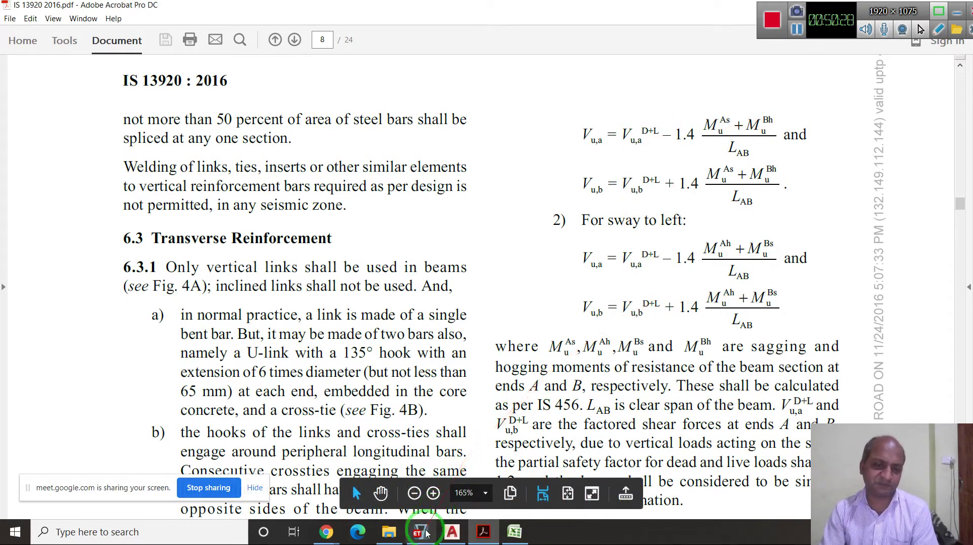
mouse_move(522, 541)
mouse_down()
mouse_move(505, 544)
mouse_move(588, 538)
mouse_move(527, 539)
mouse_up()
scroll(674, 284, down, 5)
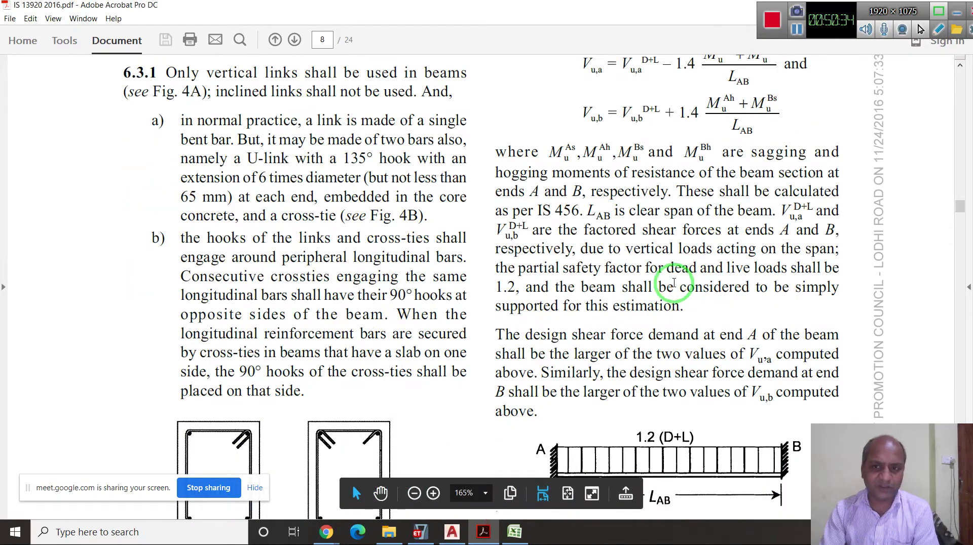
scroll(678, 283, up, 4)
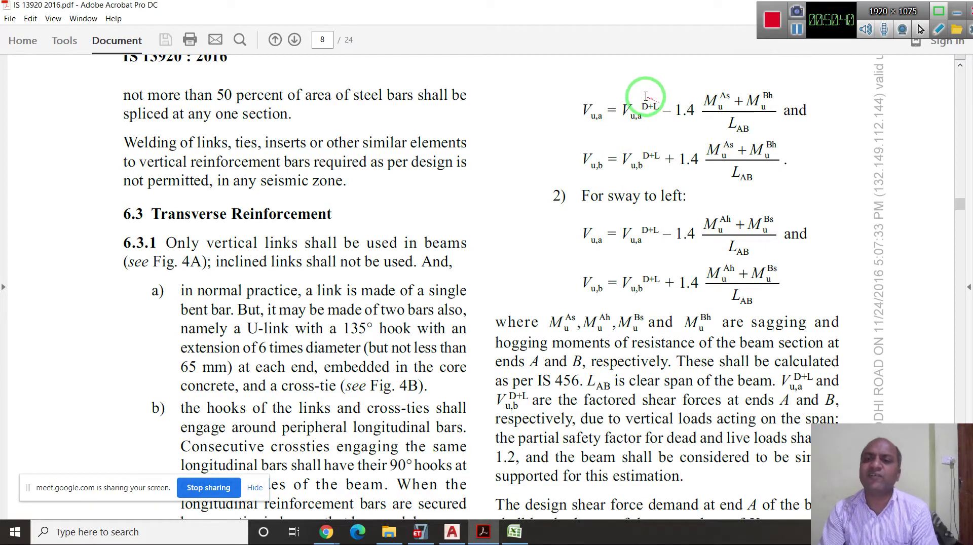
drag(619, 87, 662, 144)
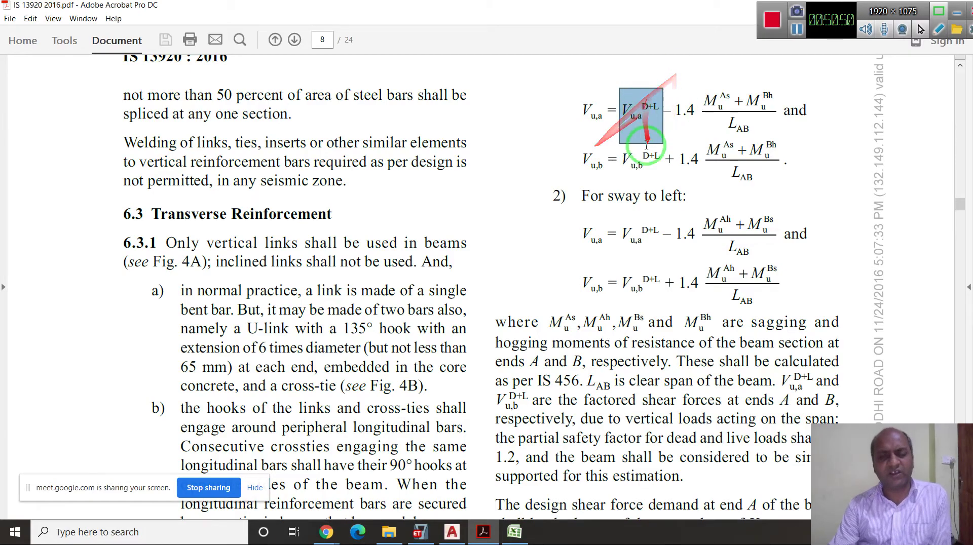
scroll(621, 150, down, 3)
scroll(621, 150, down, 14)
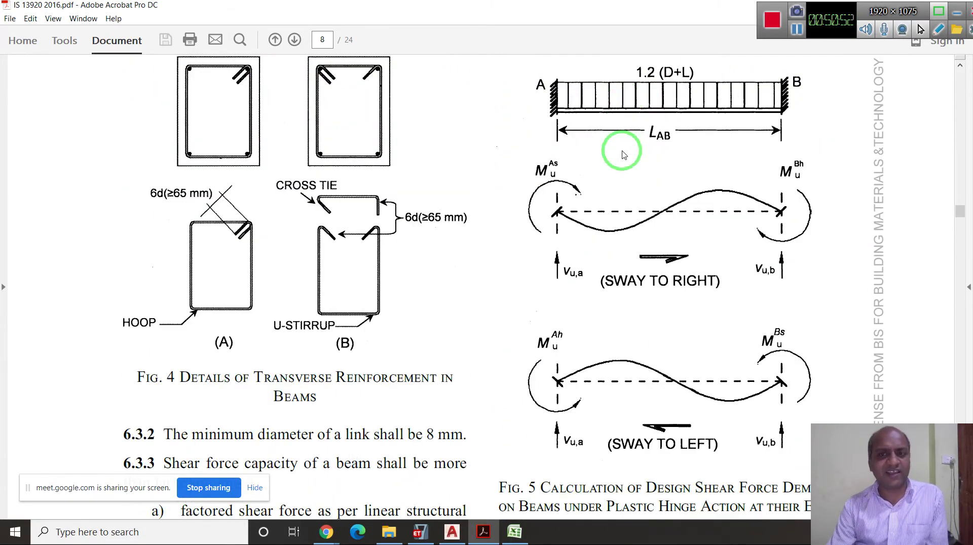
Go to section 7, Columns and Inclined Members, and view the minimum column size detail in Fig. 7
scroll(624, 154, down, 15)
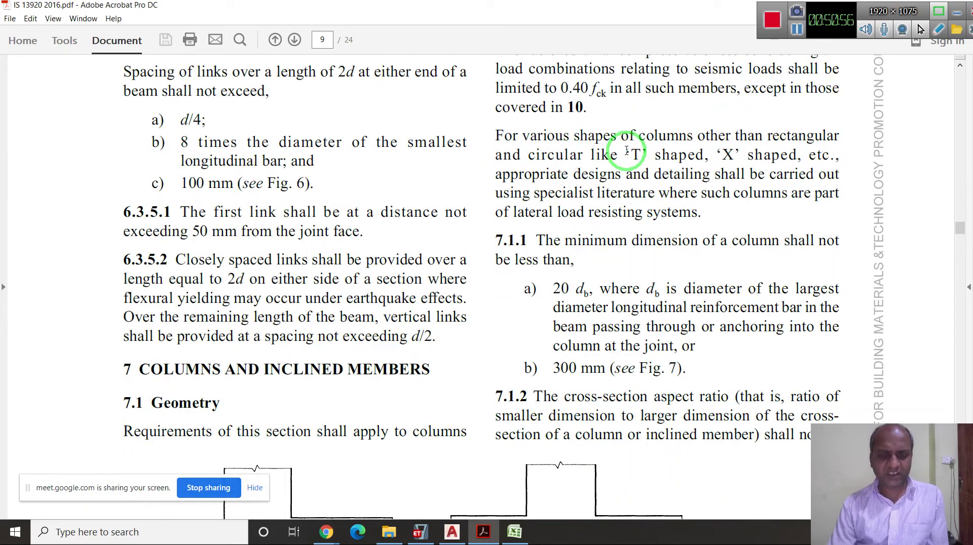
scroll(627, 150, down, 4)
scroll(273, 247, down, 2)
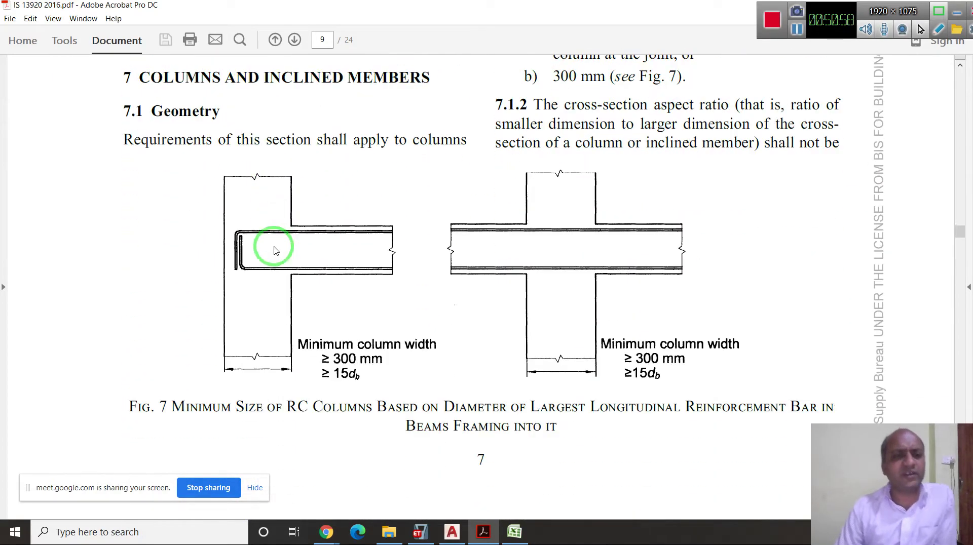
scroll(279, 251, down, 1)
Read the scope and factored axial compressive stress limits of clause 7.1 for columns, alongside the details in Fig. 6 and Fig. 7
scroll(699, 349, up, 12)
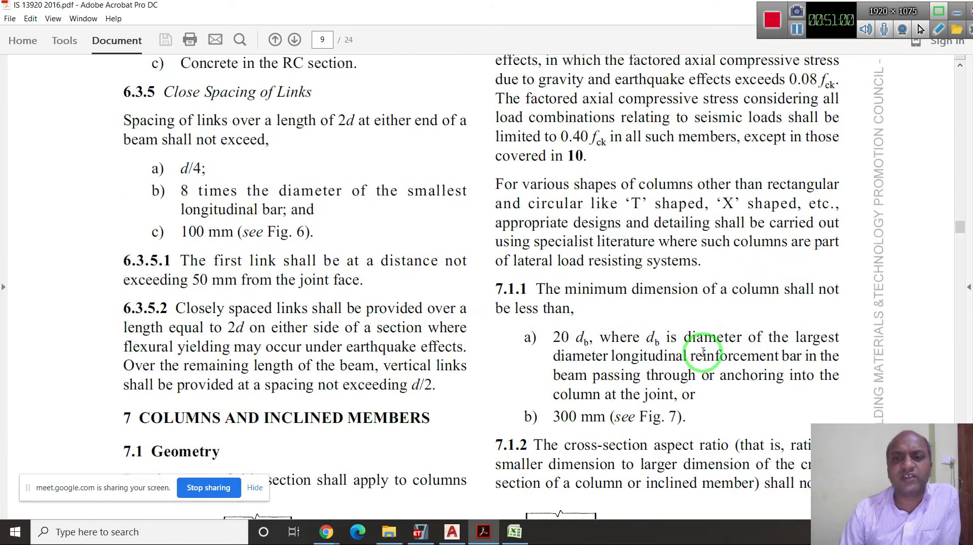
scroll(703, 352, up, 10)
scroll(701, 350, down, 3)
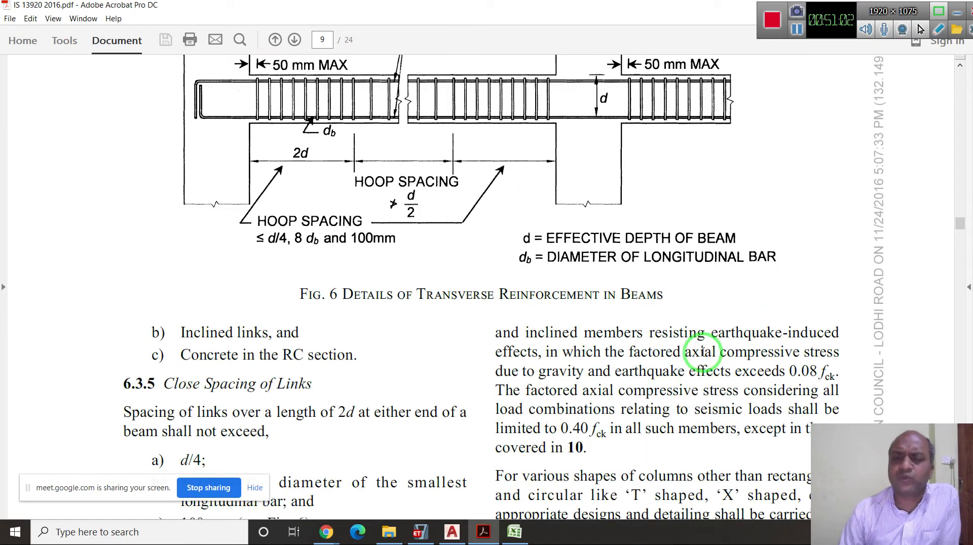
scroll(702, 351, down, 3)
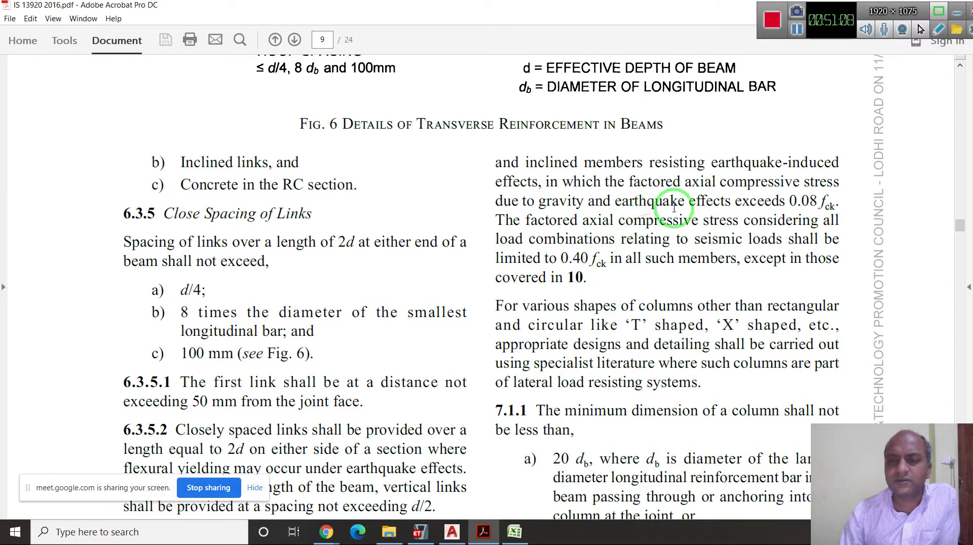
scroll(581, 308, down, 2)
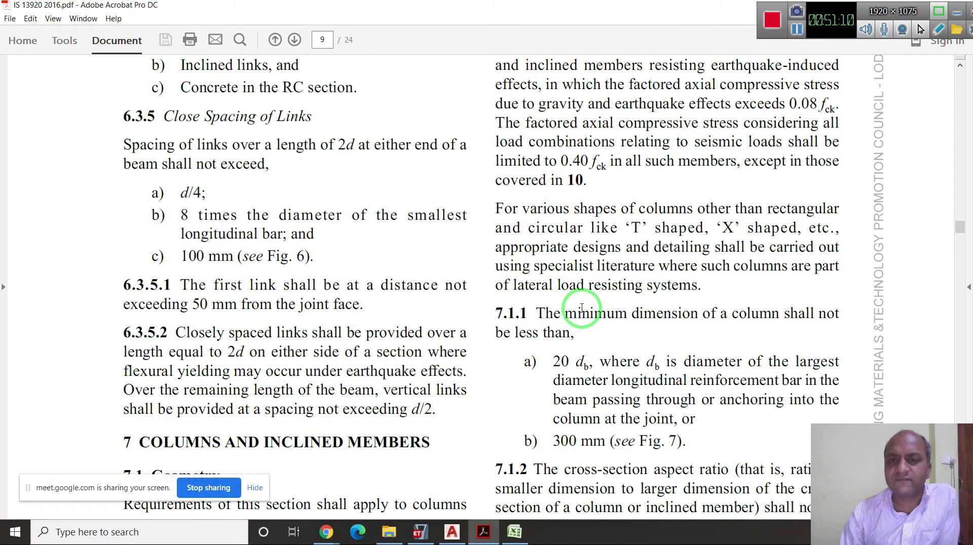
scroll(581, 308, down, 7)
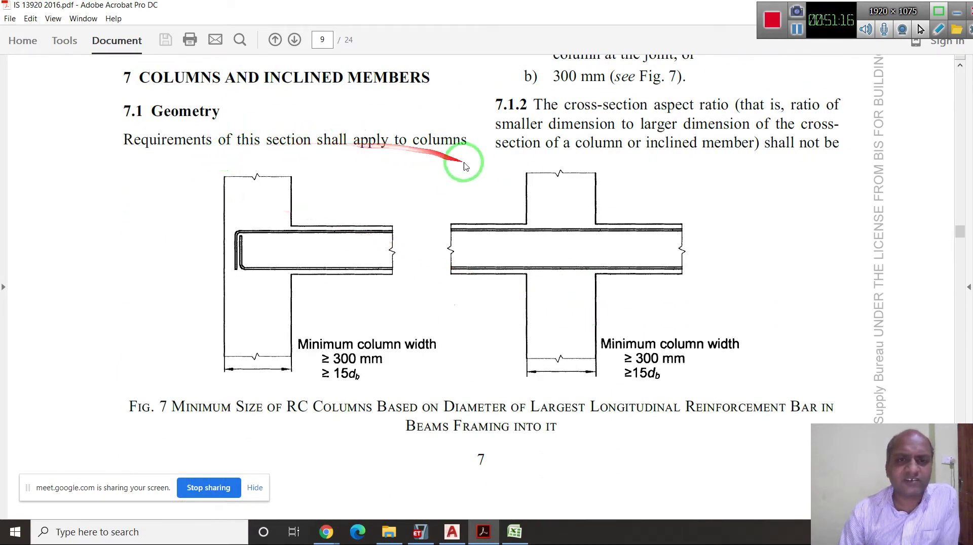
scroll(670, 217, up, 7)
scroll(670, 216, up, 3)
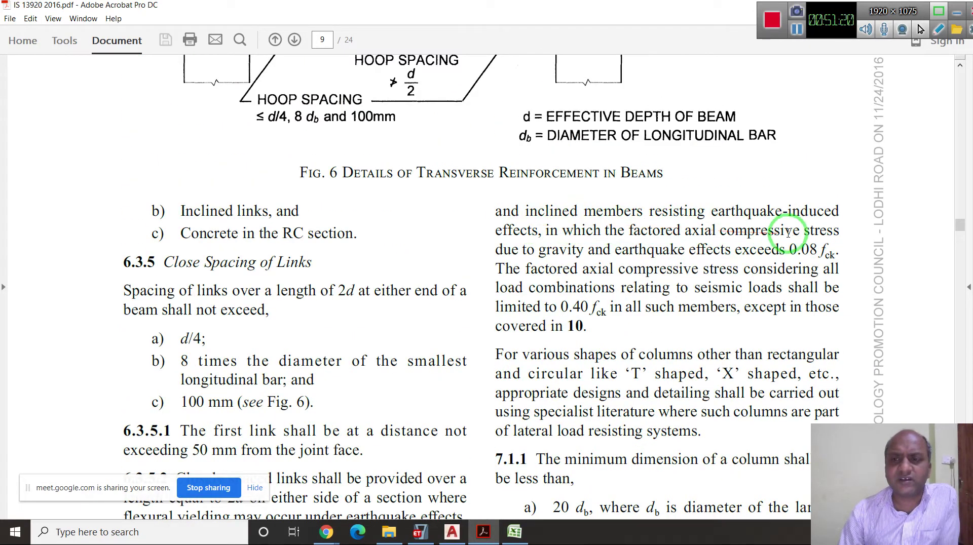
Read clause 7.1.1 on minimum column dimension, highlighting its opening sentence, the factor 20 of the bar diameter limit, and the 300 mm limit
scroll(590, 260, down, 2)
scroll(590, 261, down, 3)
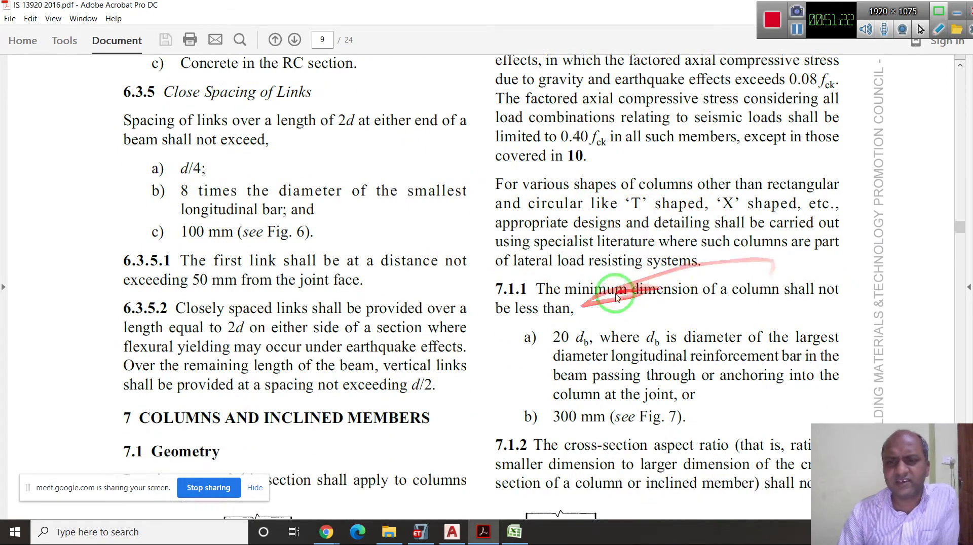
scroll(532, 235, down, 1)
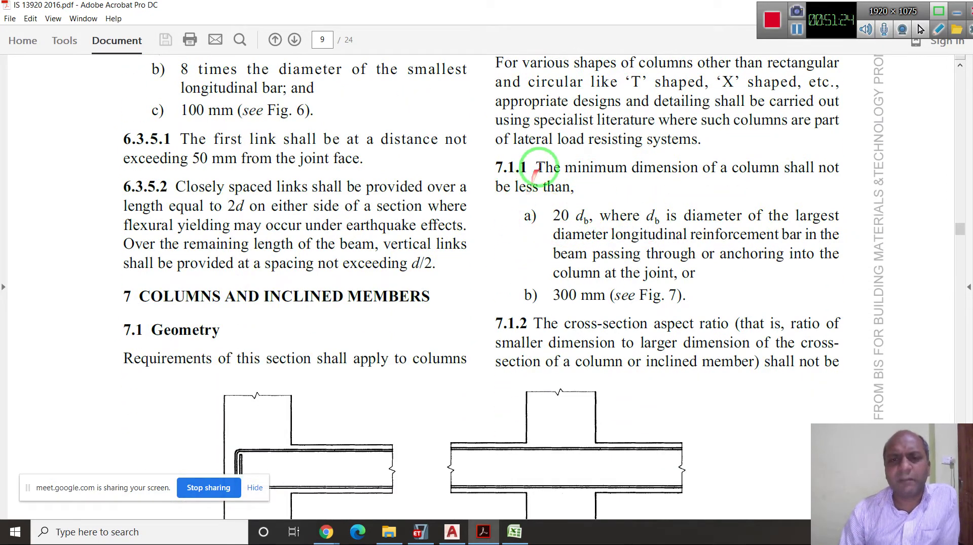
drag(532, 169, 748, 201)
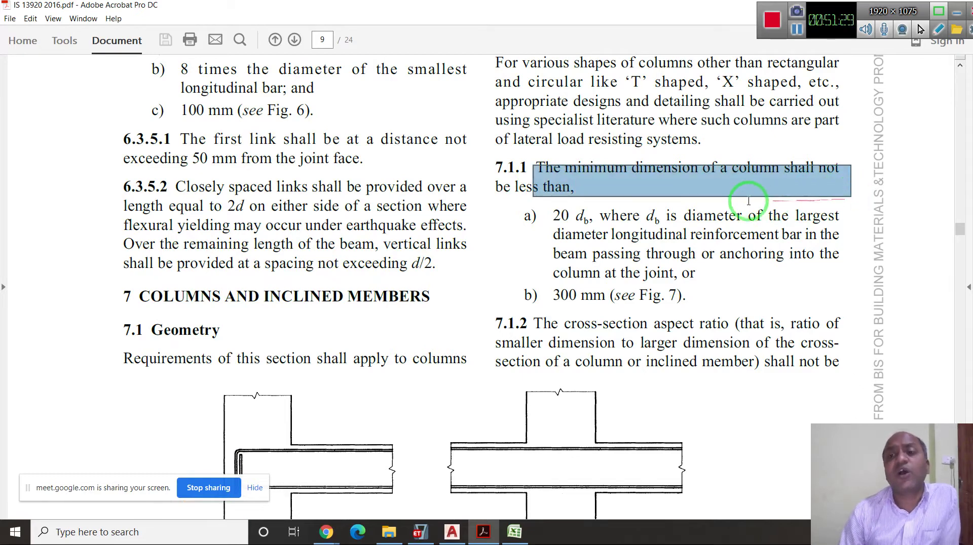
click(863, 224)
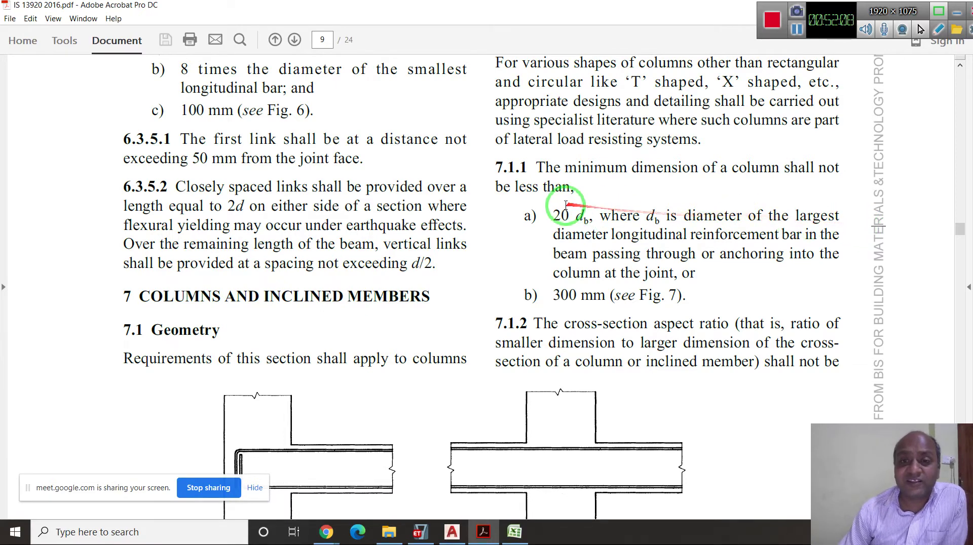
drag(552, 217, 587, 200)
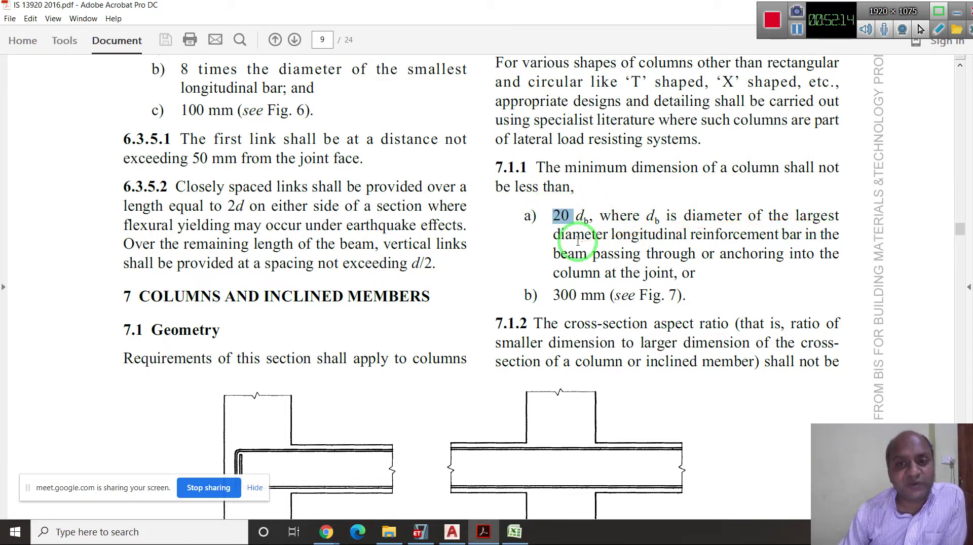
drag(788, 237, 832, 238)
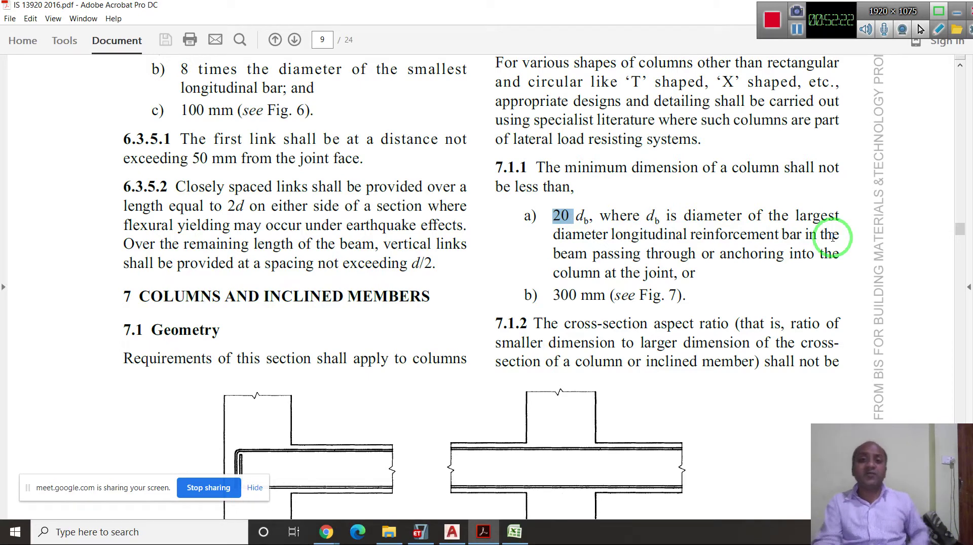
click(556, 295)
drag(556, 295, 606, 298)
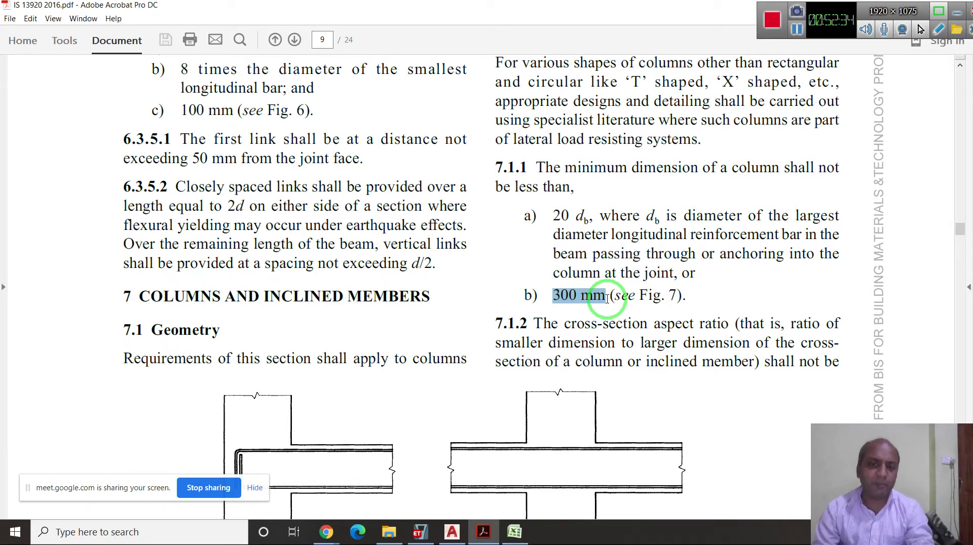
Compare the minimum column dimension limits of clause 7.1.1 with Fig. 7, and read the opening of clause 7.1.2 on cross-section aspect ratio
scroll(588, 317, down, 4)
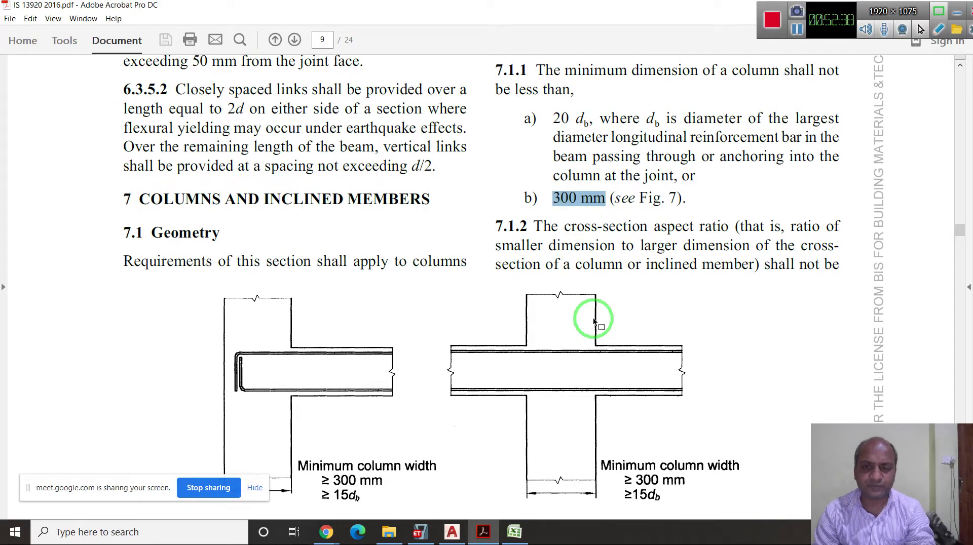
scroll(594, 320, down, 20)
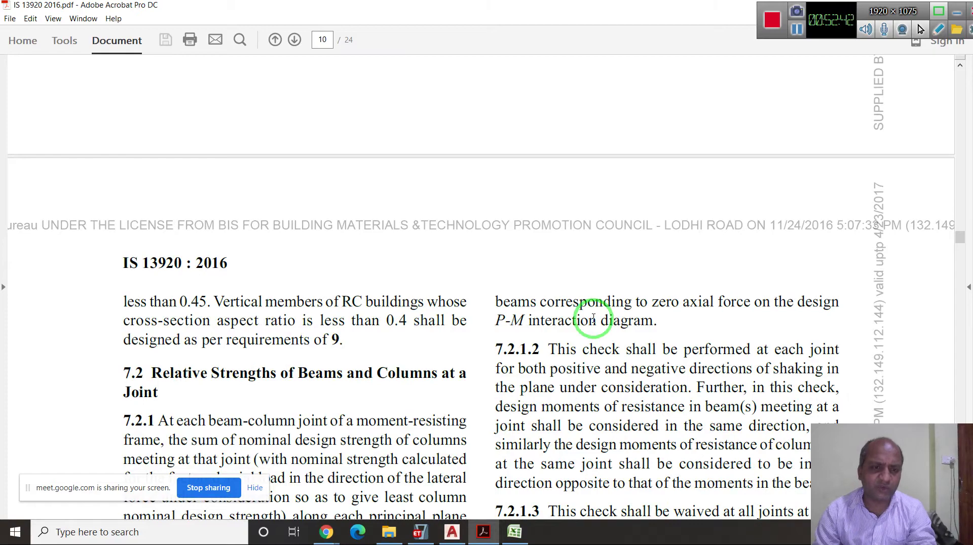
scroll(593, 318, up, 20)
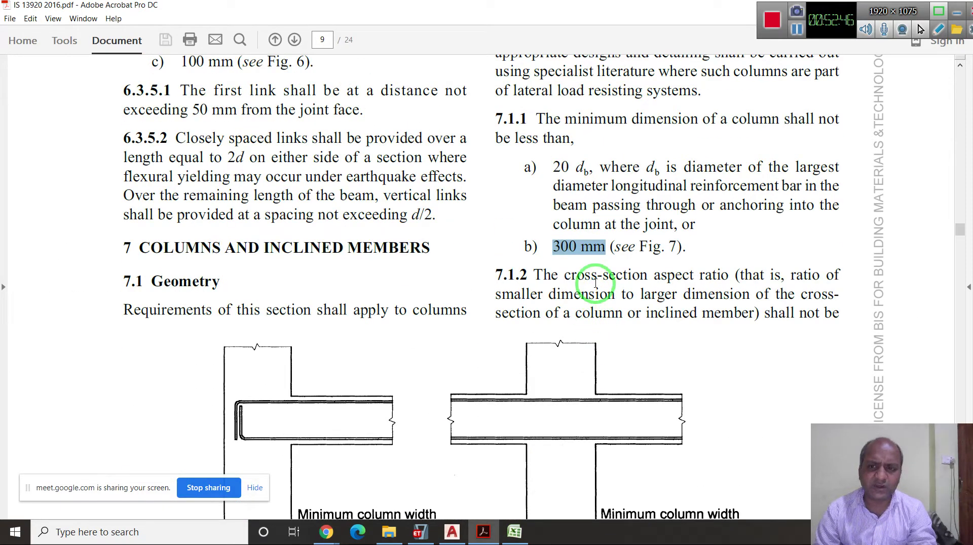
scroll(596, 284, up, 3)
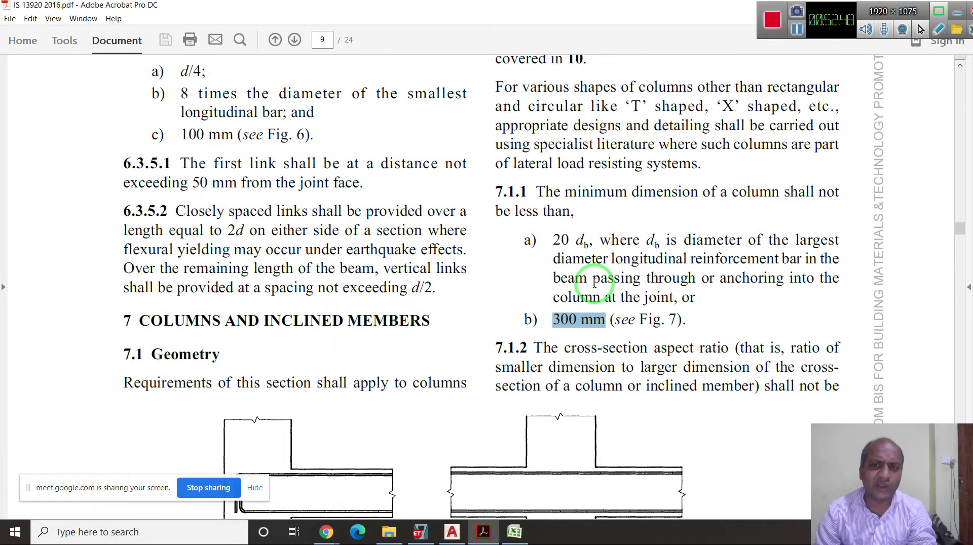
scroll(594, 284, down, 6)
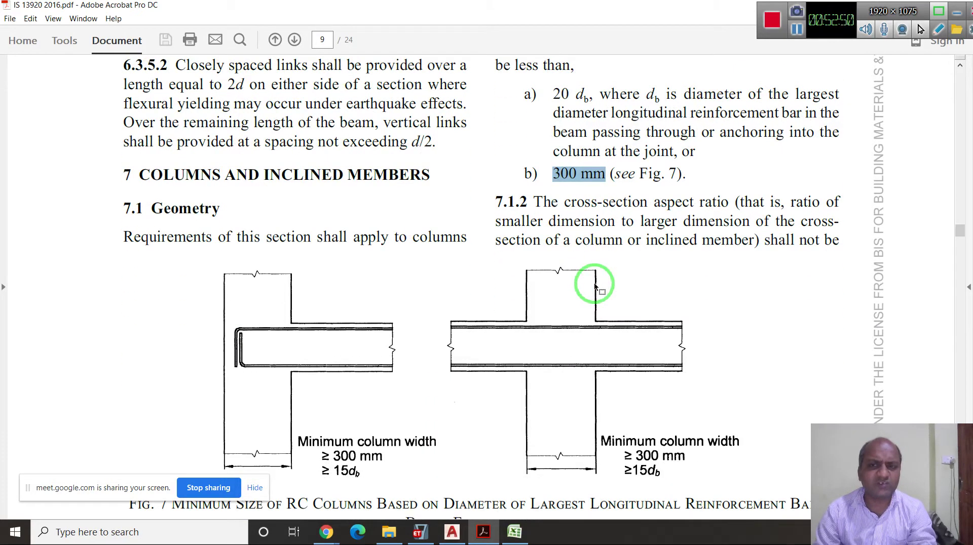
scroll(596, 286, up, 6)
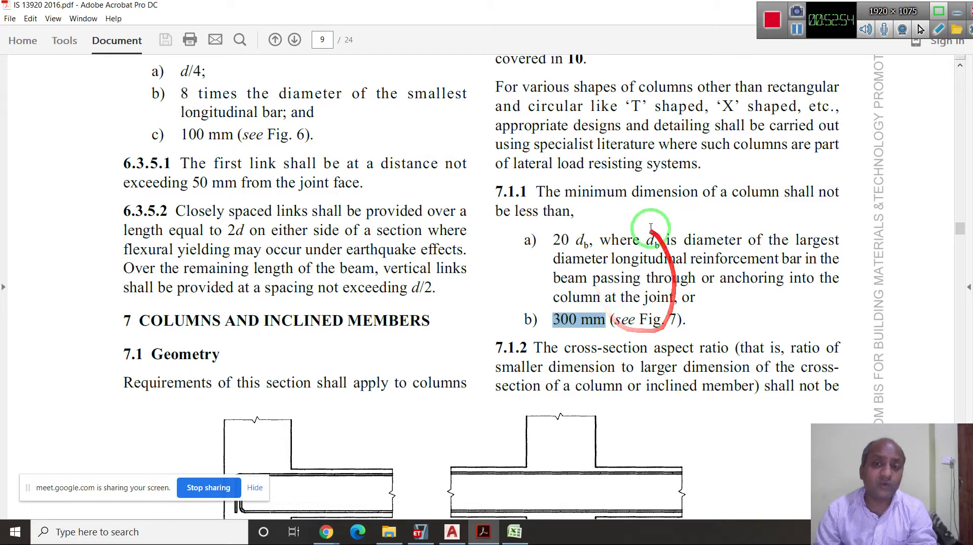
scroll(674, 266, up, 3)
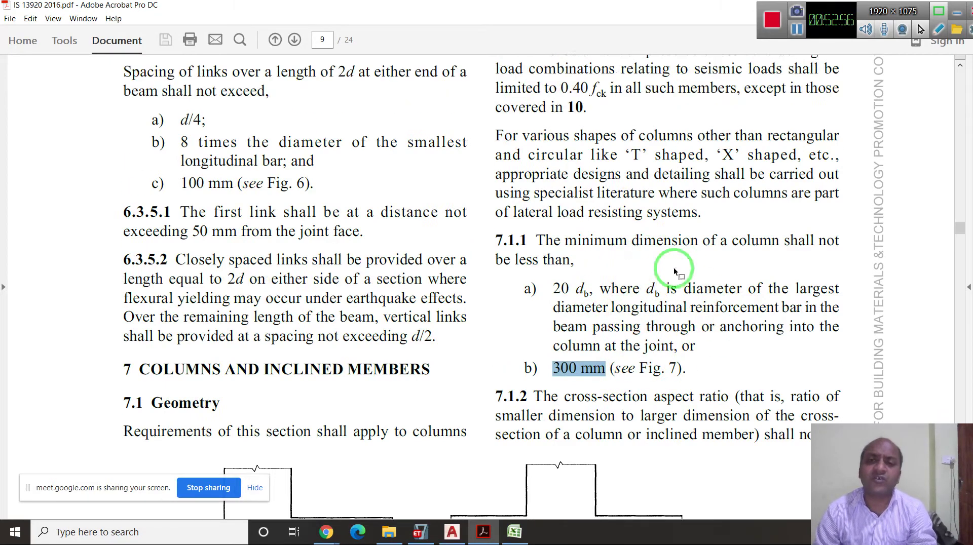
scroll(673, 267, down, 5)
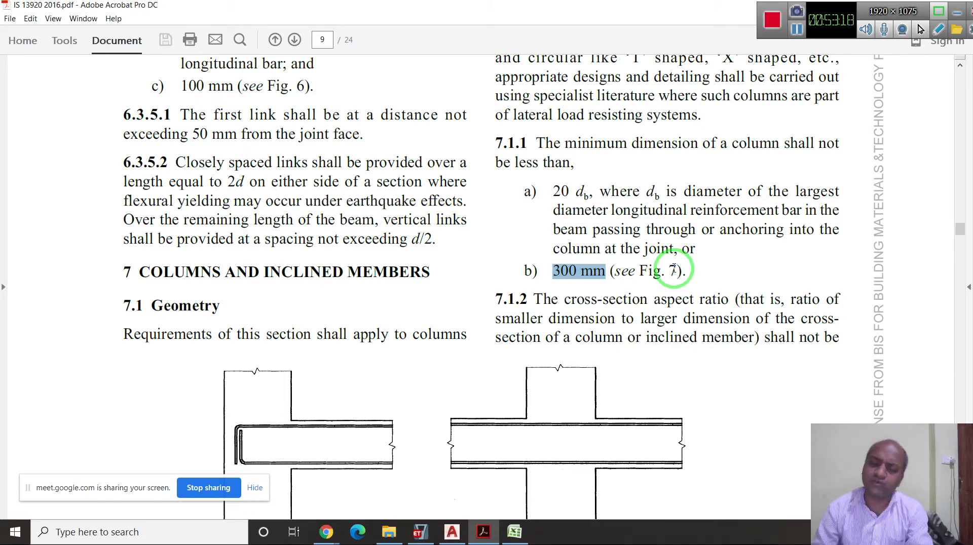
scroll(613, 245, down, 5)
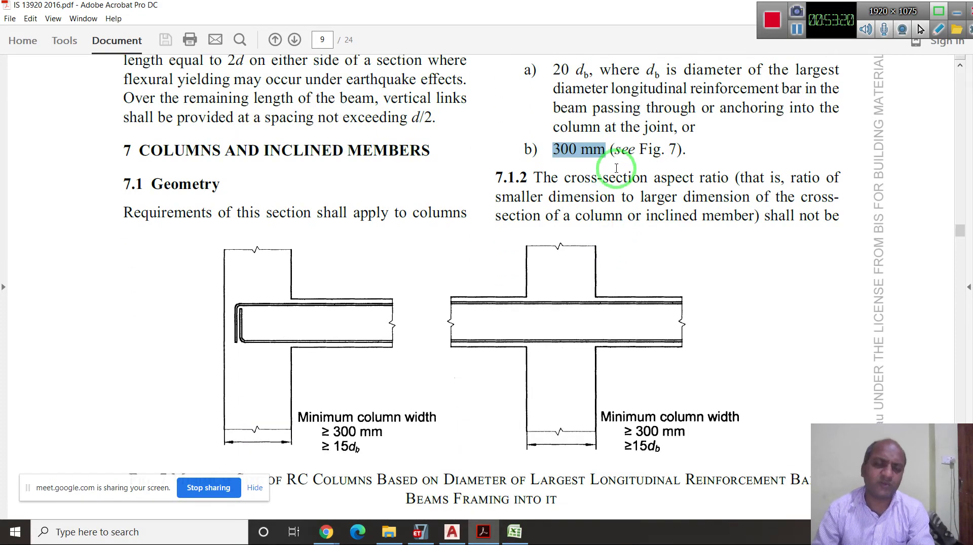
scroll(616, 168, down, 2)
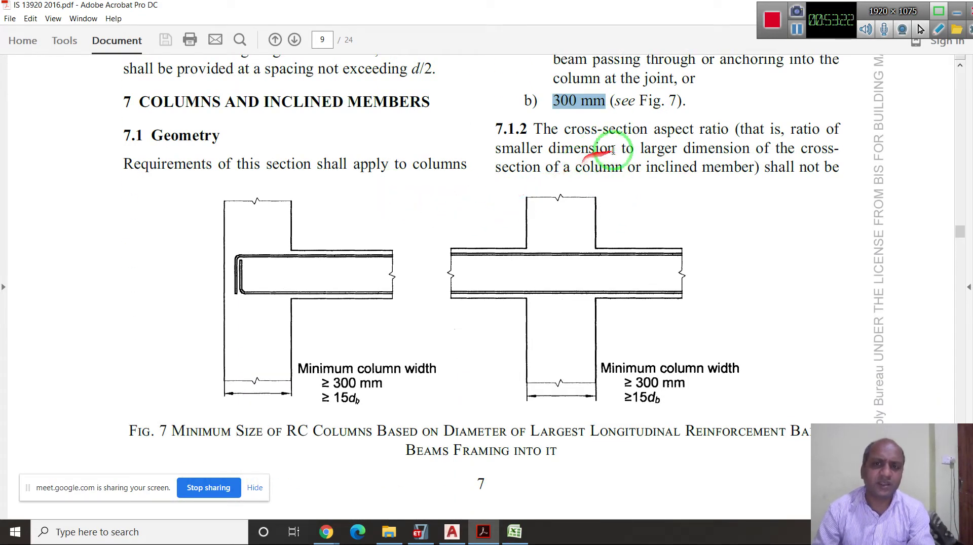
Read clause 7.2 on relative strengths of beams and columns at a joint, and study the joint moment diagrams in Fig. 8
scroll(706, 147, down, 17)
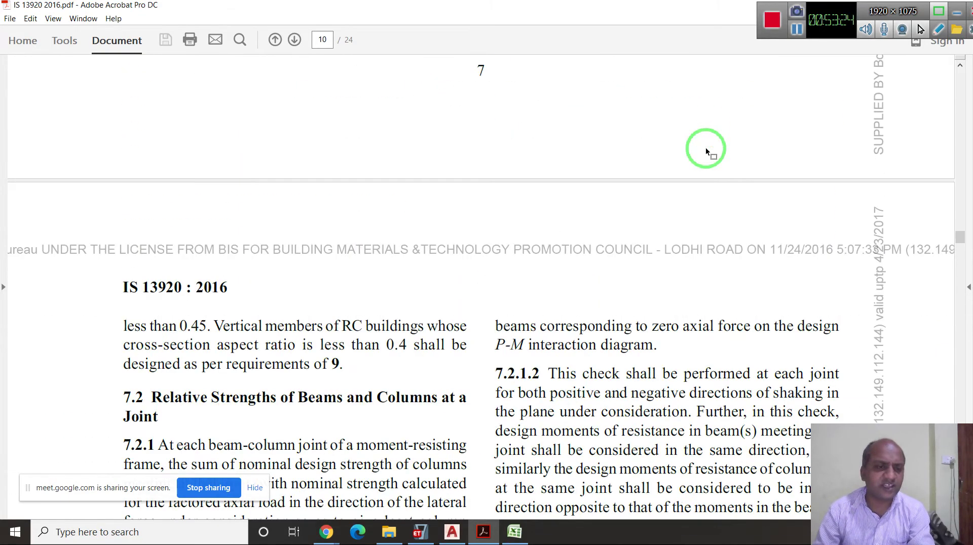
scroll(705, 146, down, 3)
scroll(361, 321, down, 6)
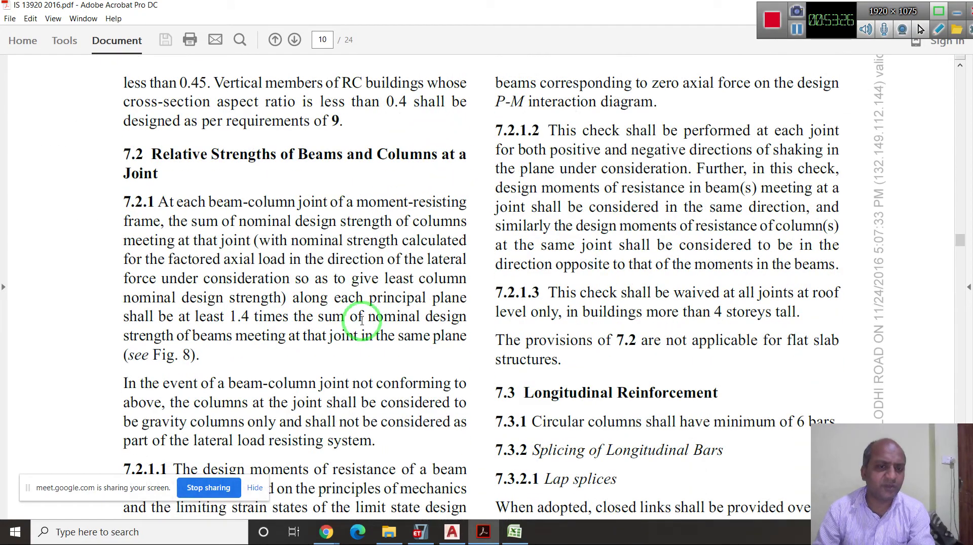
scroll(314, 202, down, 8)
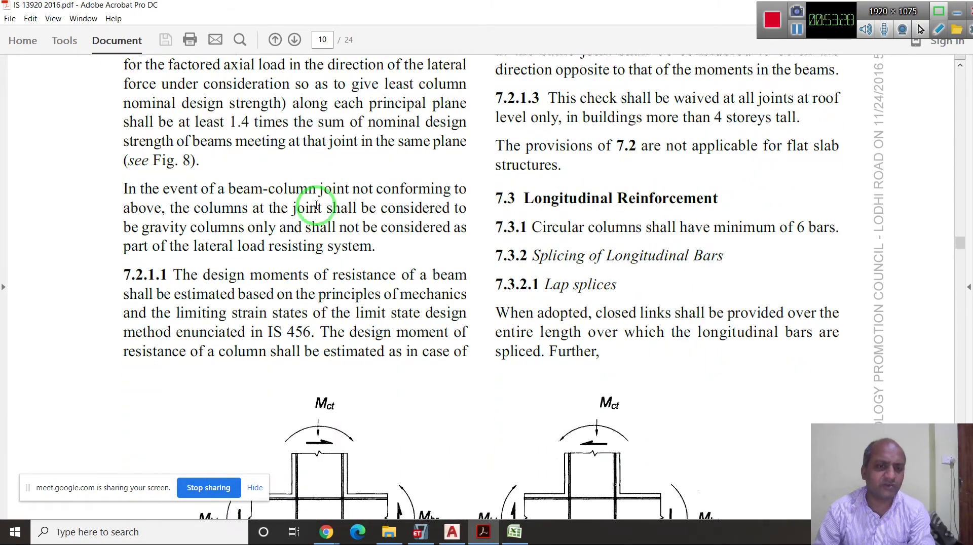
scroll(314, 202, down, 6)
drag(325, 318, 289, 394)
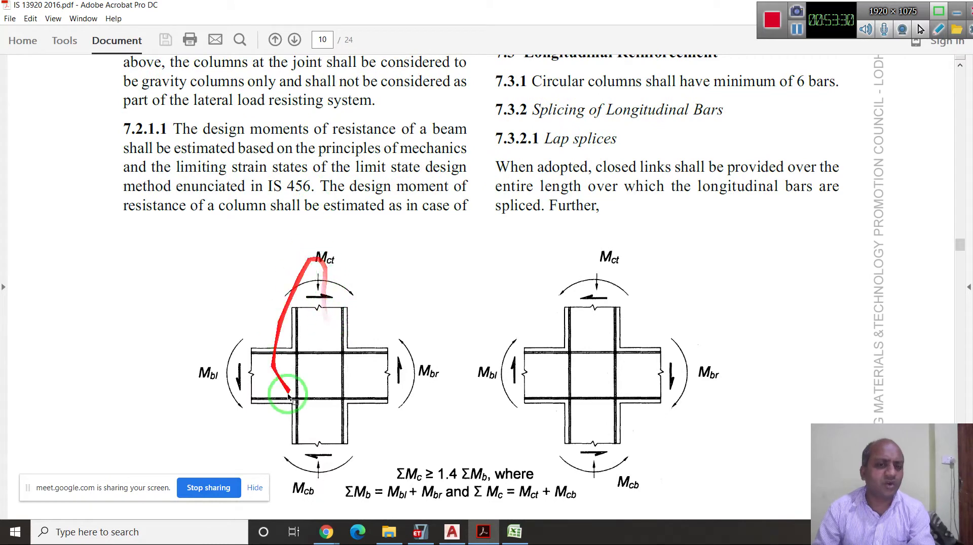
scroll(355, 375, down, 3)
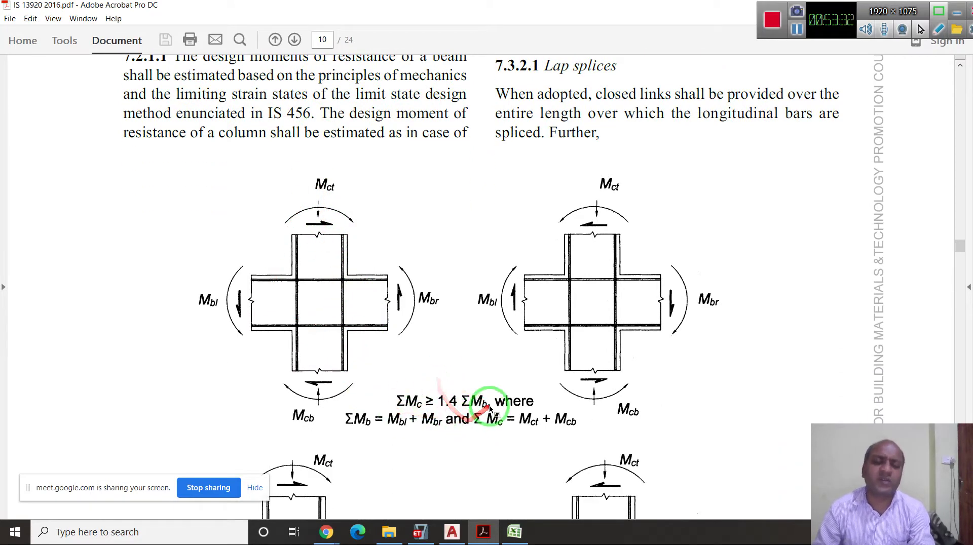
scroll(490, 409, down, 5)
Read clause 7.3 on longitudinal reinforcement and lap splices, together with the column projection detail in Fig. 9
scroll(490, 409, up, 14)
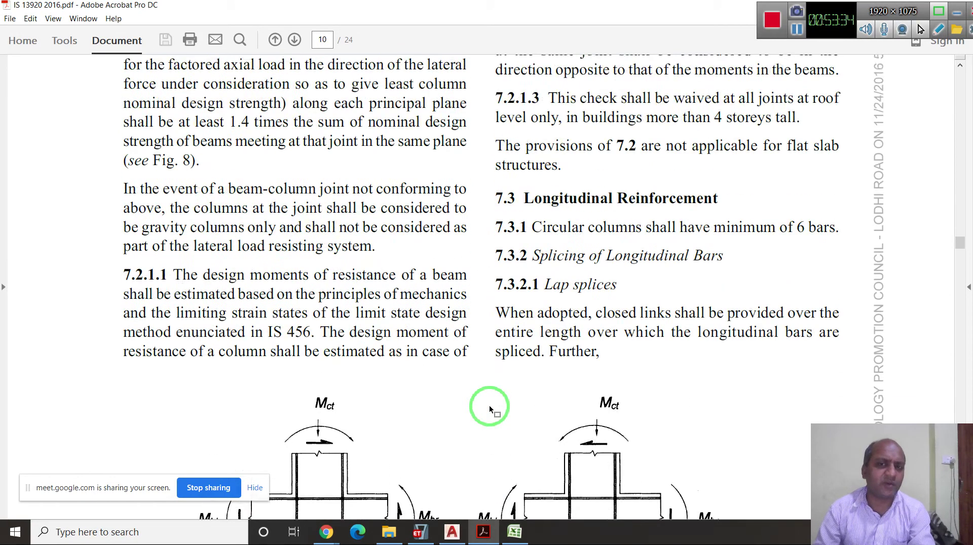
scroll(490, 408, up, 3)
scroll(628, 278, down, 1)
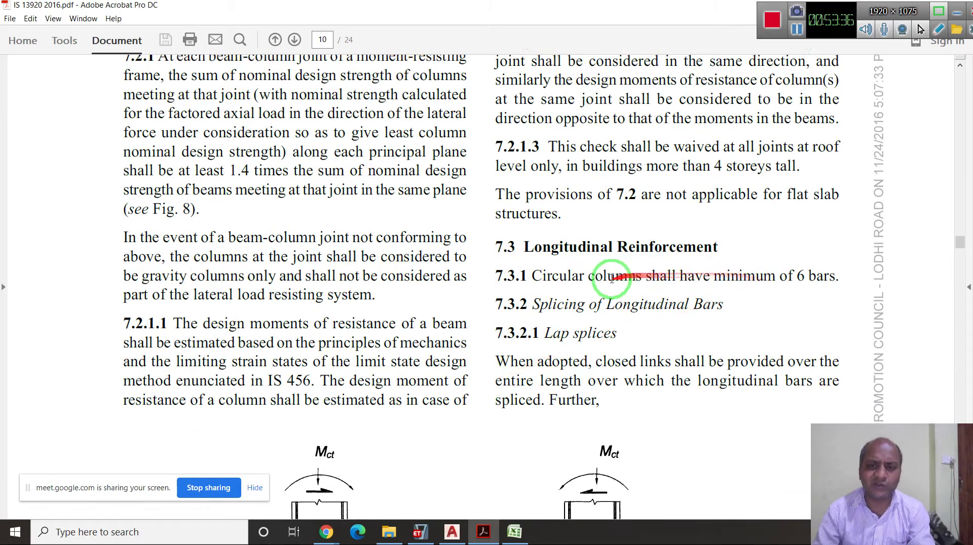
scroll(611, 279, down, 4)
scroll(588, 239, down, 5)
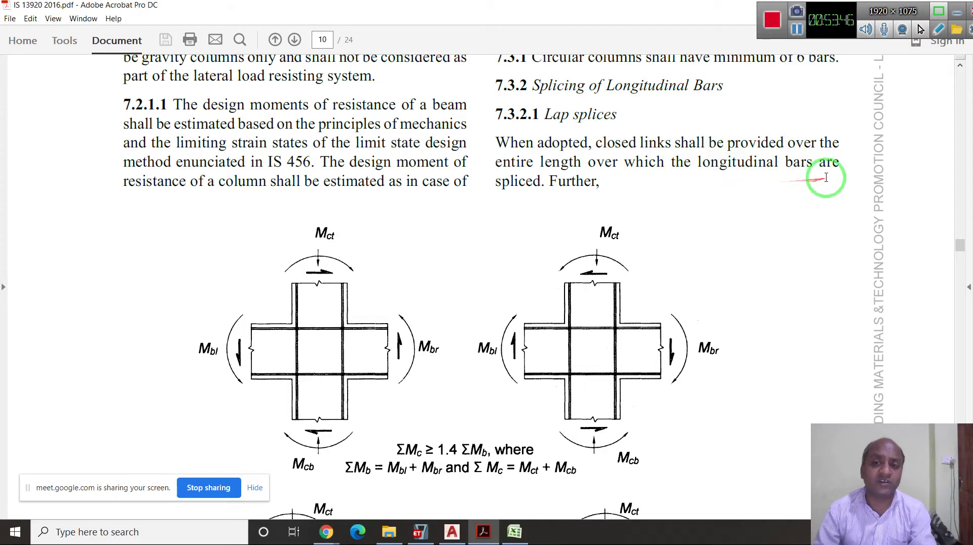
scroll(640, 190, down, 12)
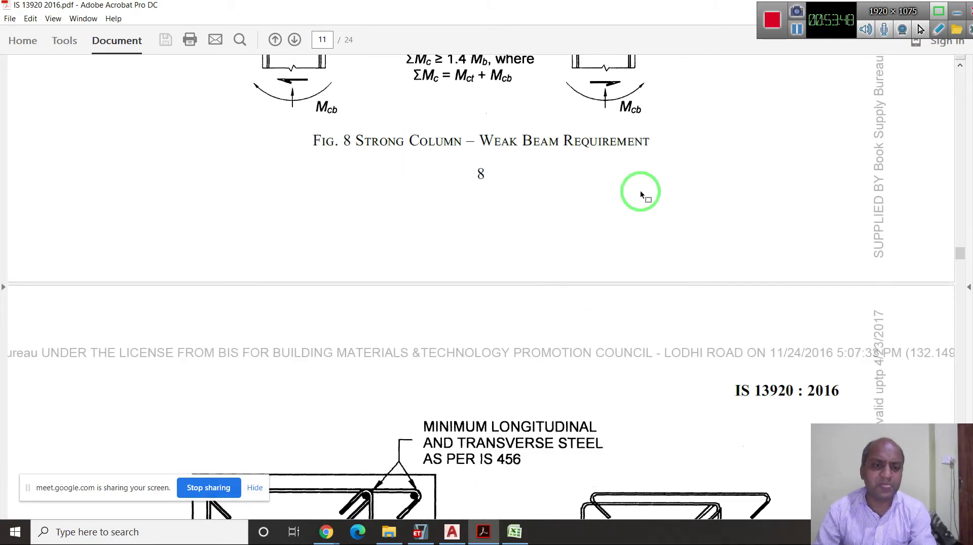
scroll(640, 190, down, 12)
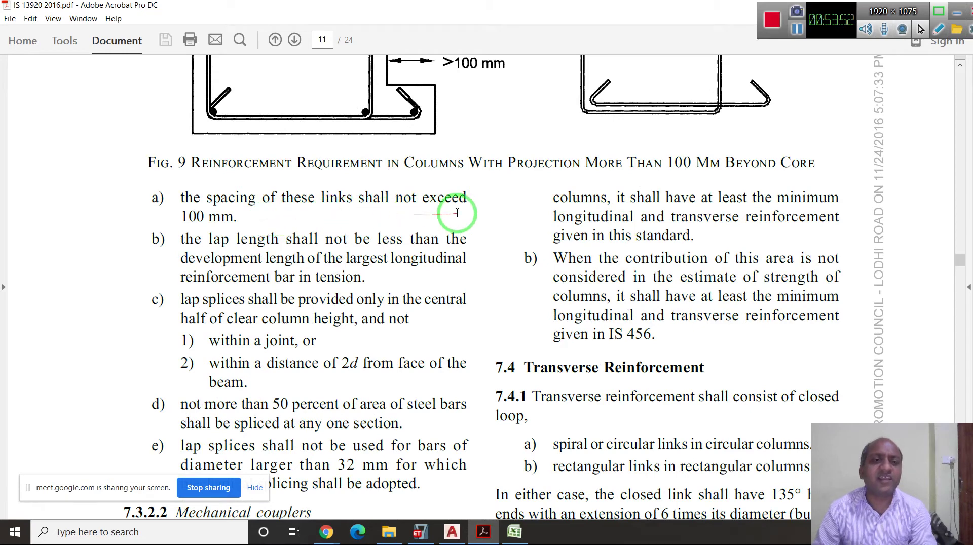
scroll(457, 213, up, 3)
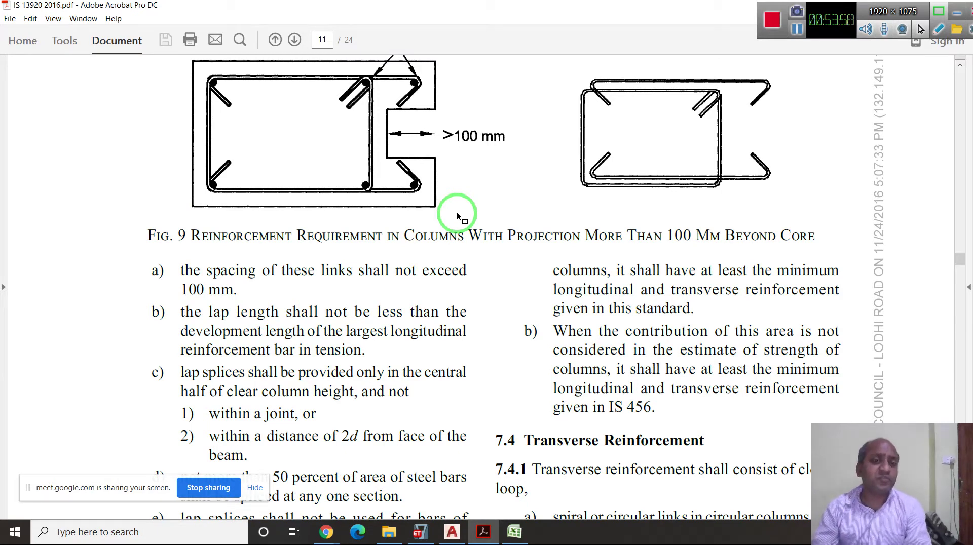
scroll(224, 300, up, 5)
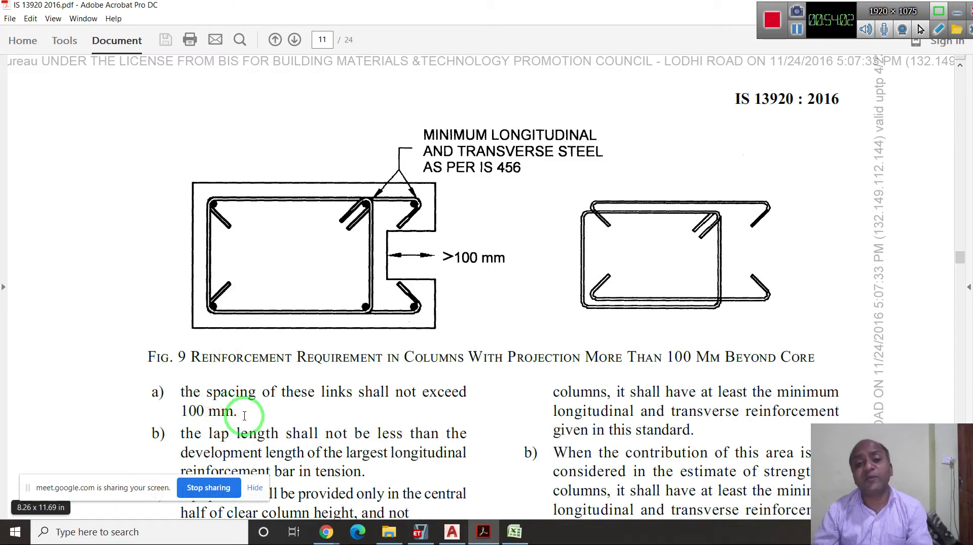
scroll(243, 411, down, 6)
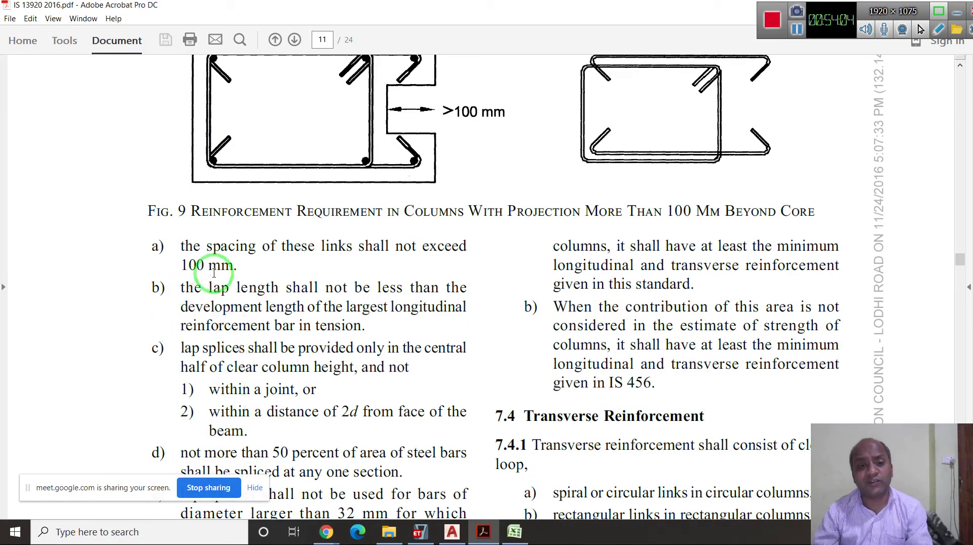
Reread the closed link requirement for lap splices in clause 7.3.2.1, and view the splice clauses that follow, including mechanical couplers and welded splices
scroll(213, 273, up, 20)
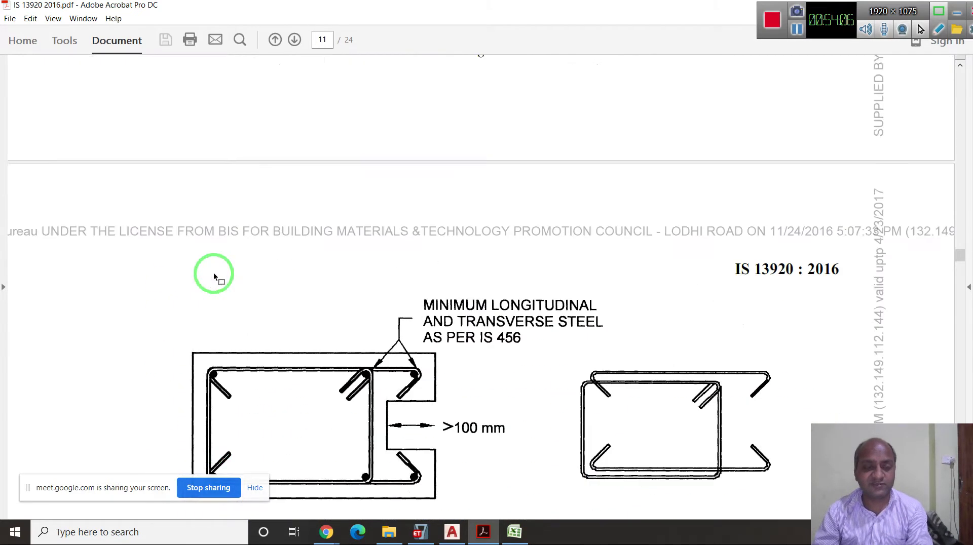
scroll(214, 277, up, 6)
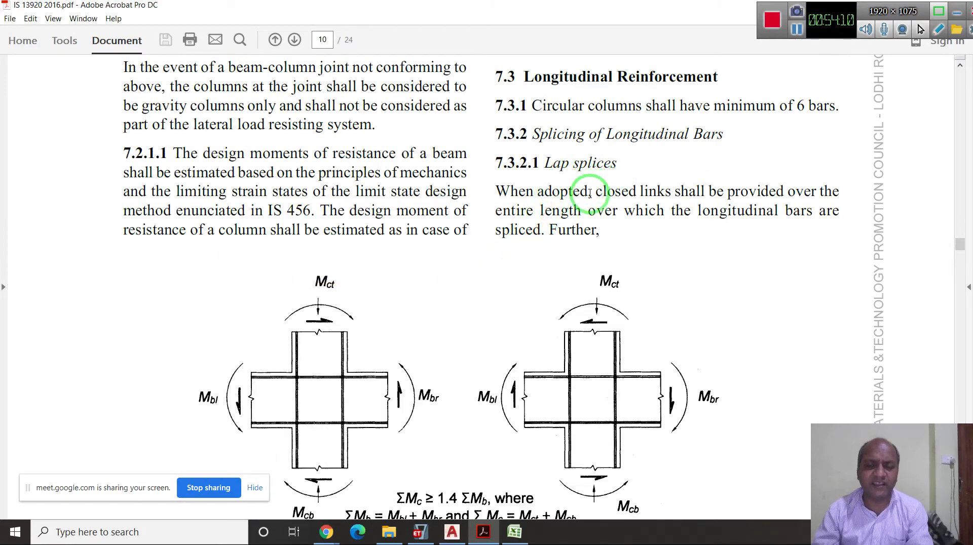
scroll(587, 220, down, 20)
scroll(588, 220, down, 20)
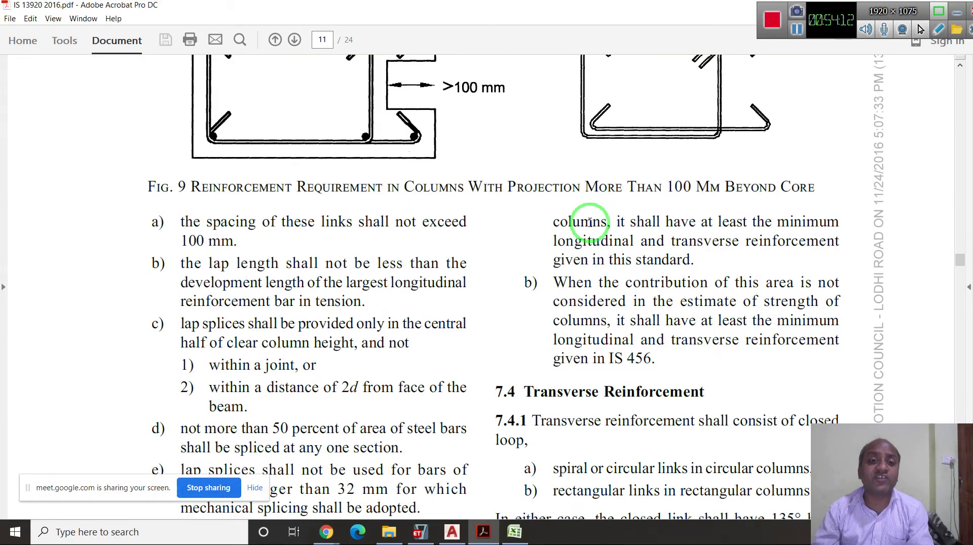
scroll(590, 222, down, 5)
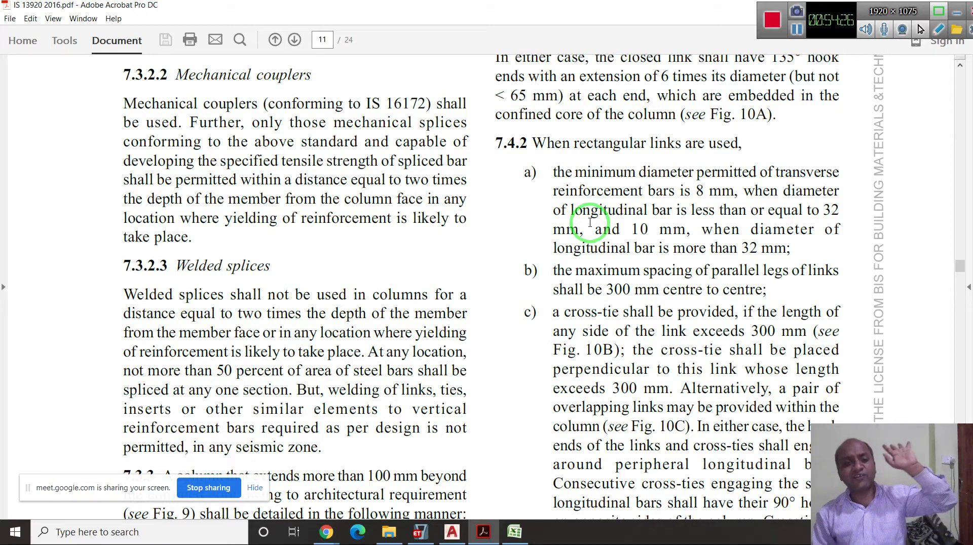
Highlight lap splice item a) on the 100 mm link spacing and item c) on splicing only in the central half of the column height
scroll(590, 222, up, 10)
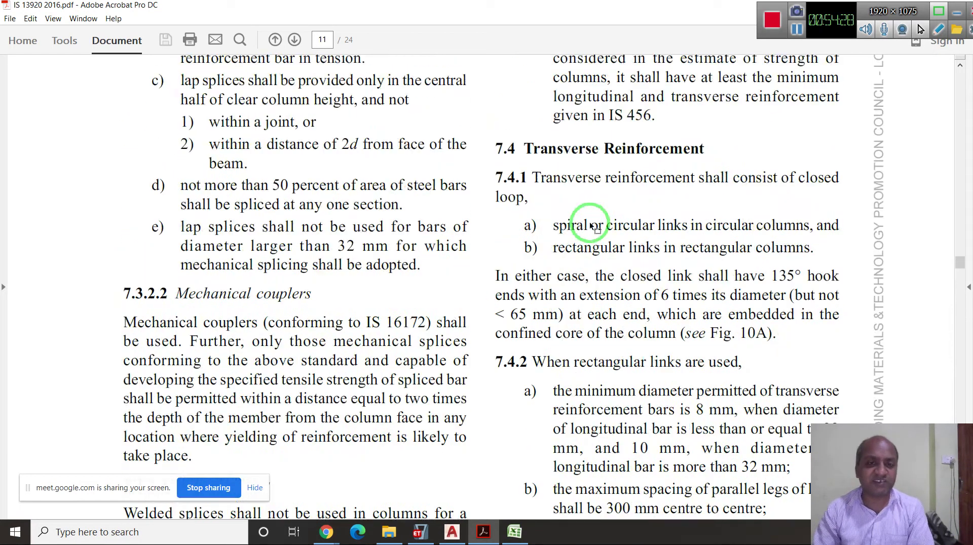
scroll(235, 191, up, 3)
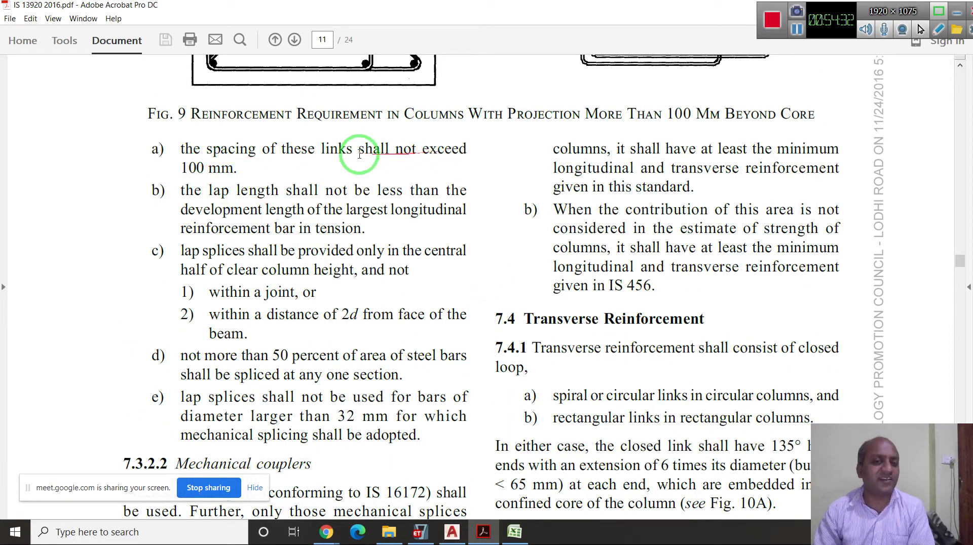
drag(180, 150, 248, 175)
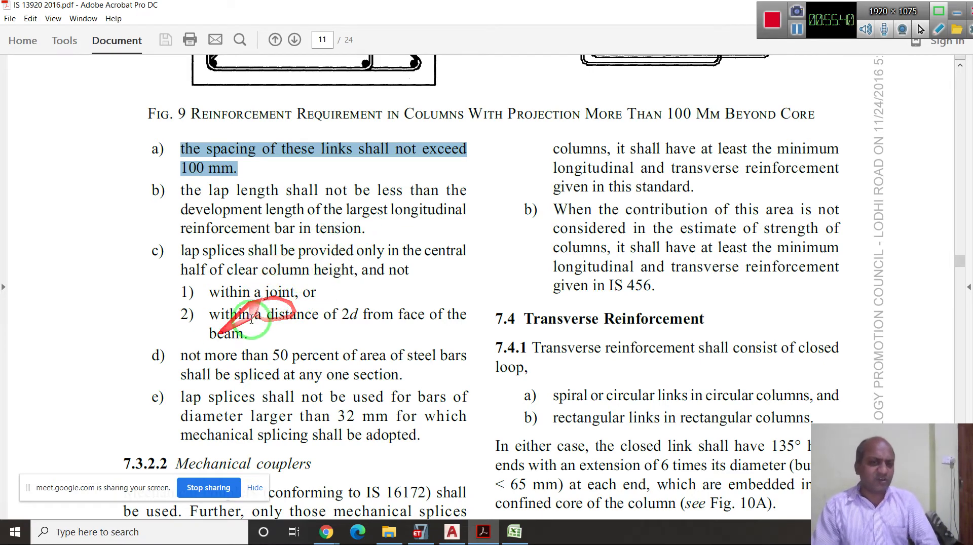
scroll(192, 279, down, 1)
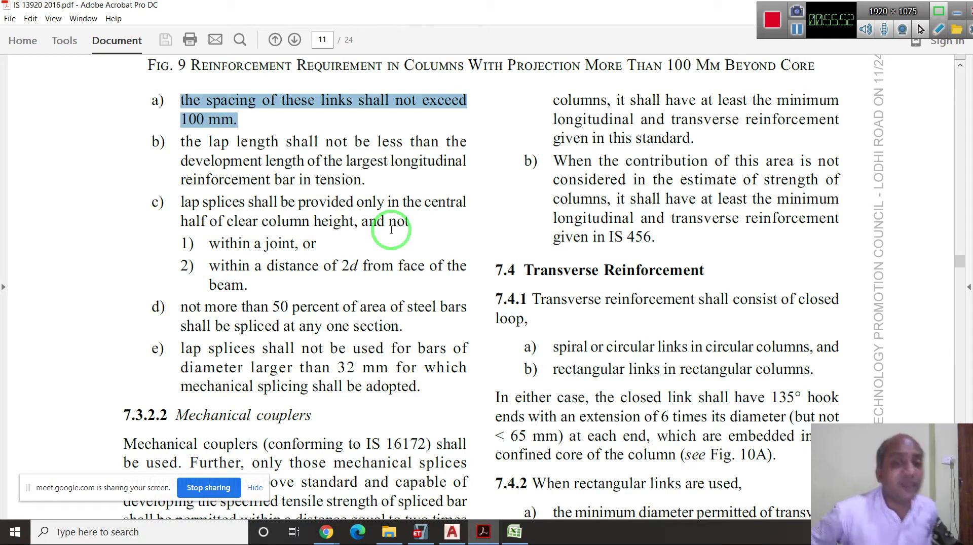
drag(181, 203, 429, 227)
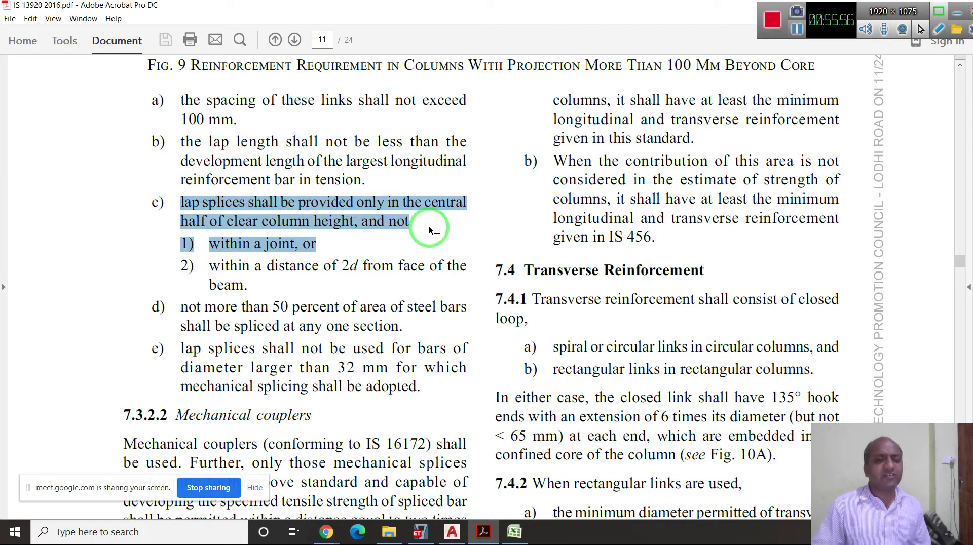
Revisit the Fig. 8 joint diagrams, and go to the column link and crosstie details on page 12
scroll(429, 226, up, 15)
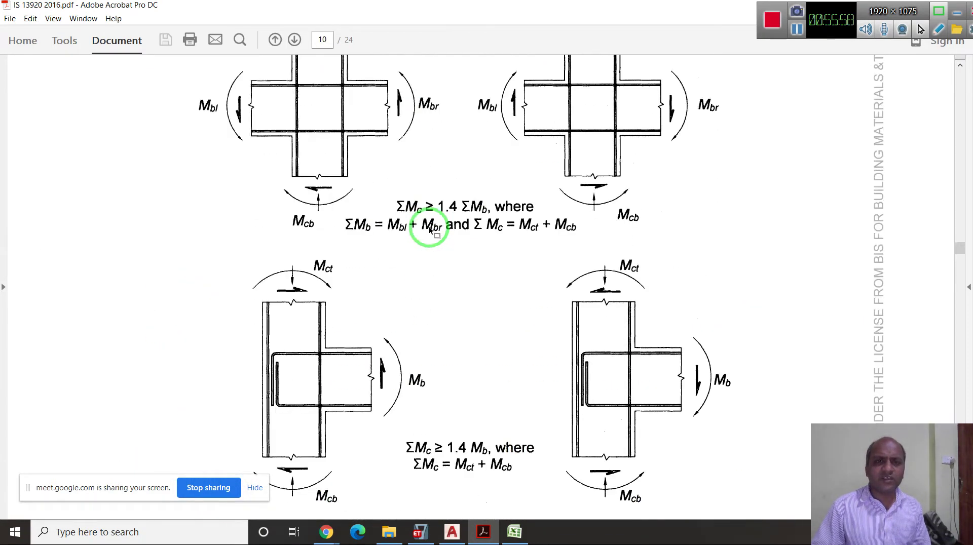
scroll(428, 226, up, 5)
scroll(428, 226, down, 20)
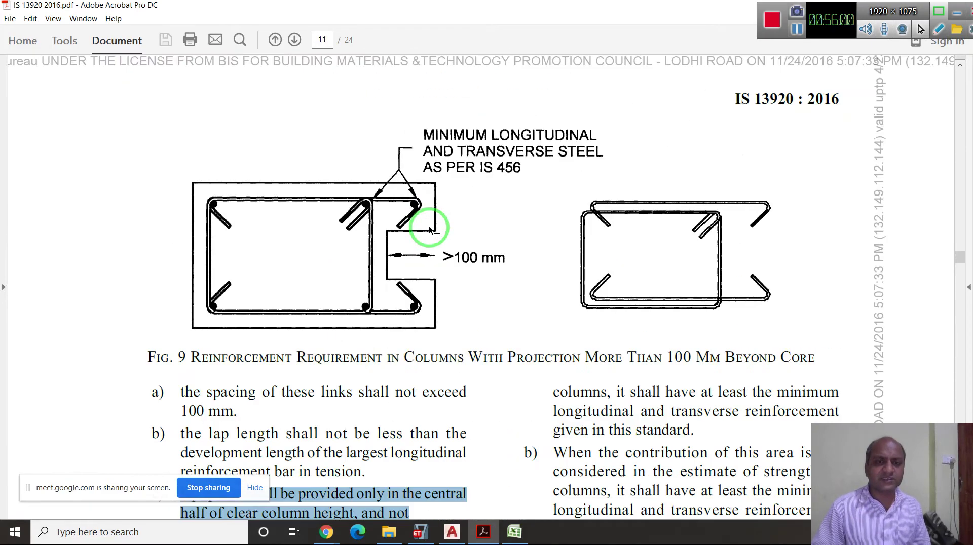
scroll(429, 226, down, 20)
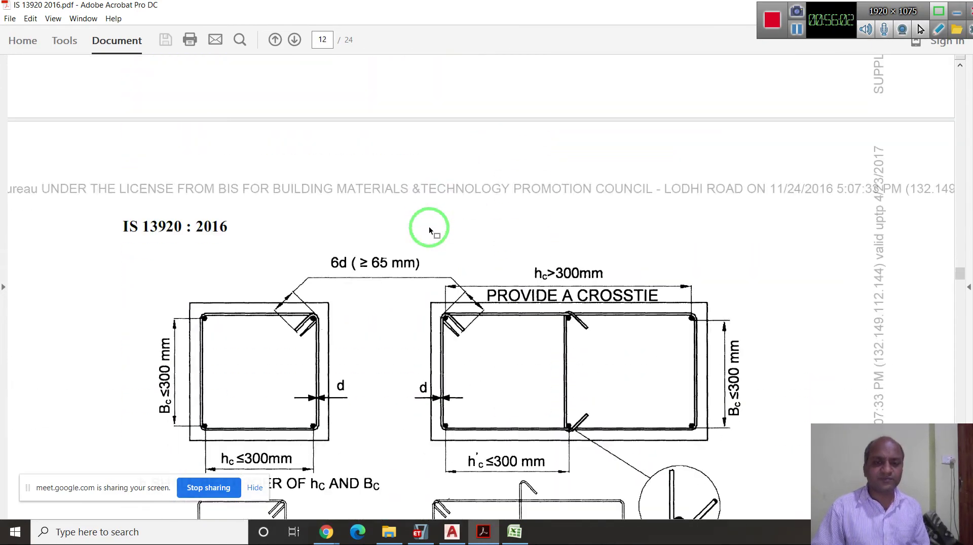
Go past the column shear clauses and Fig. 11 to the Fig. 12 column and joint detailing on page 14
scroll(429, 226, down, 20)
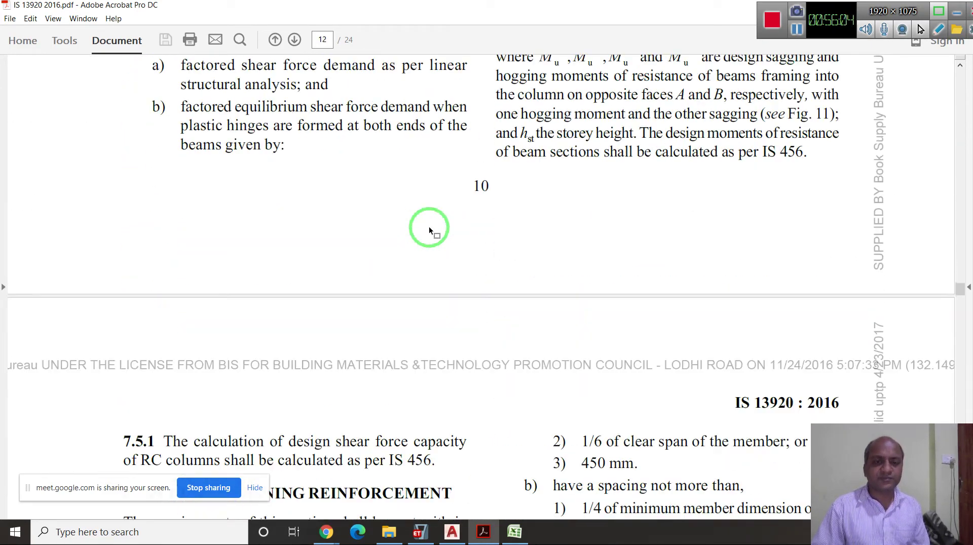
scroll(429, 226, down, 20)
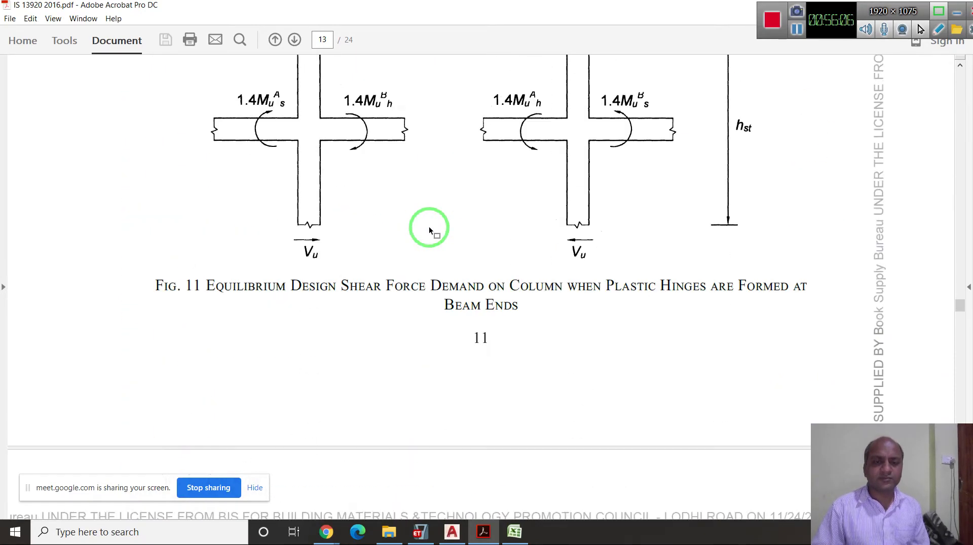
scroll(428, 226, down, 20)
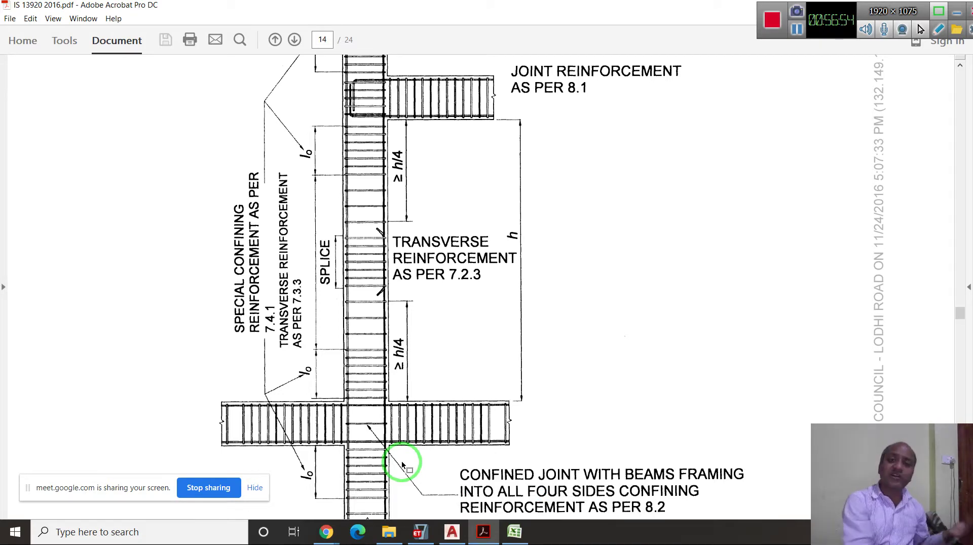
scroll(401, 460, down, 3)
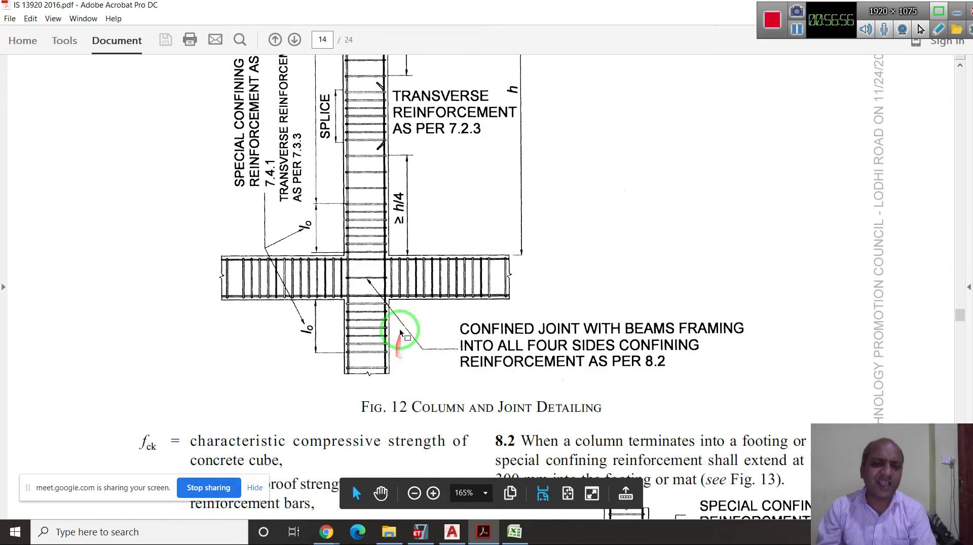
Examine the splice zone, special confining lengths and joint reinforcement along the column height in Fig. 12
scroll(401, 331, up, 2)
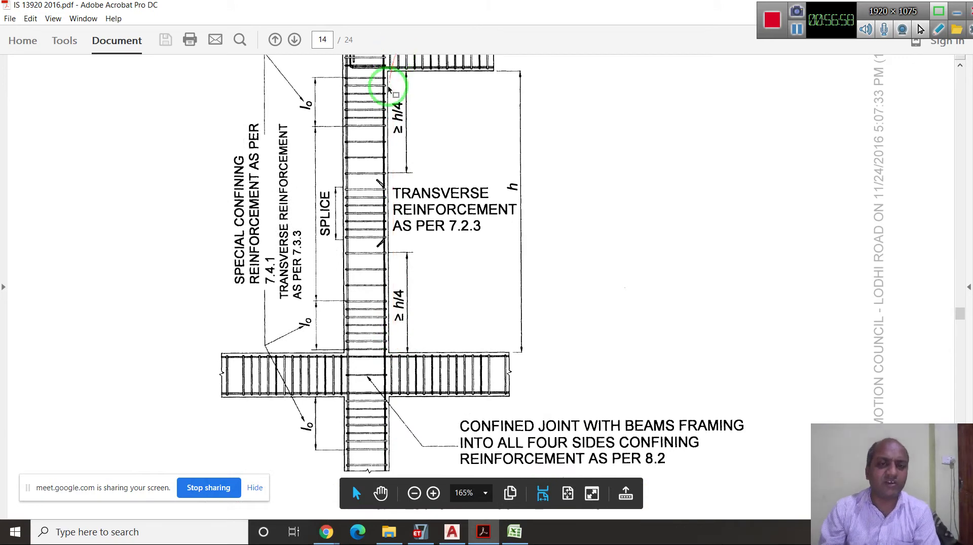
scroll(390, 109, up, 1)
scroll(389, 109, up, 2)
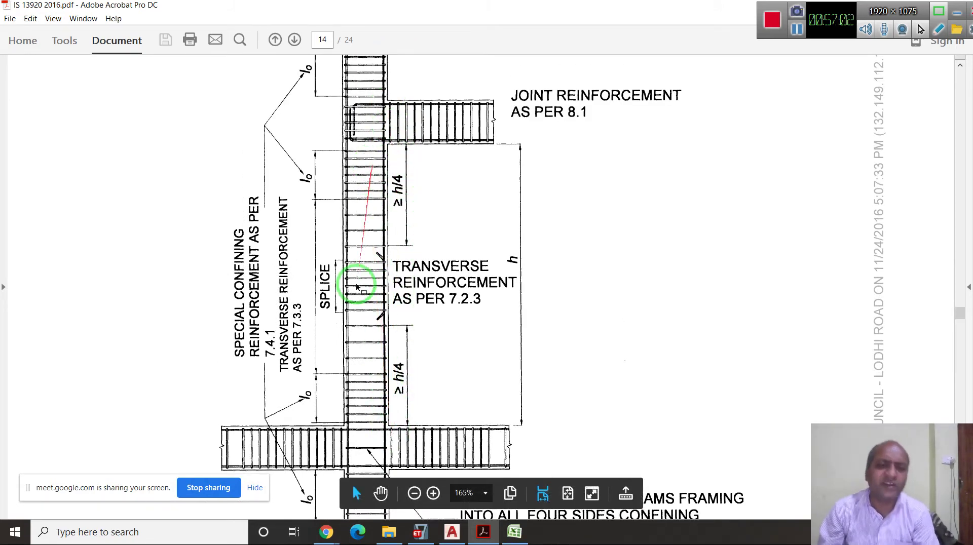
scroll(364, 199, up, 4)
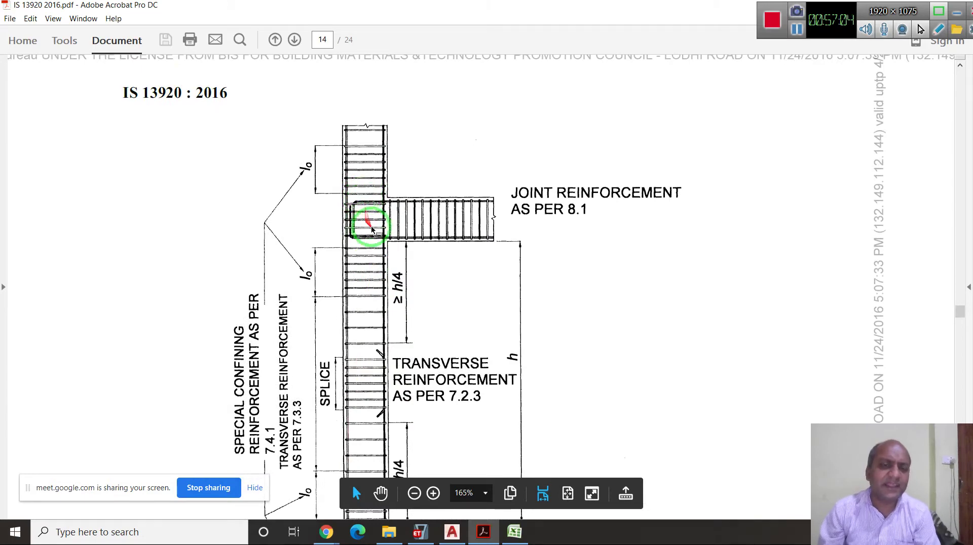
scroll(364, 203, up, 3)
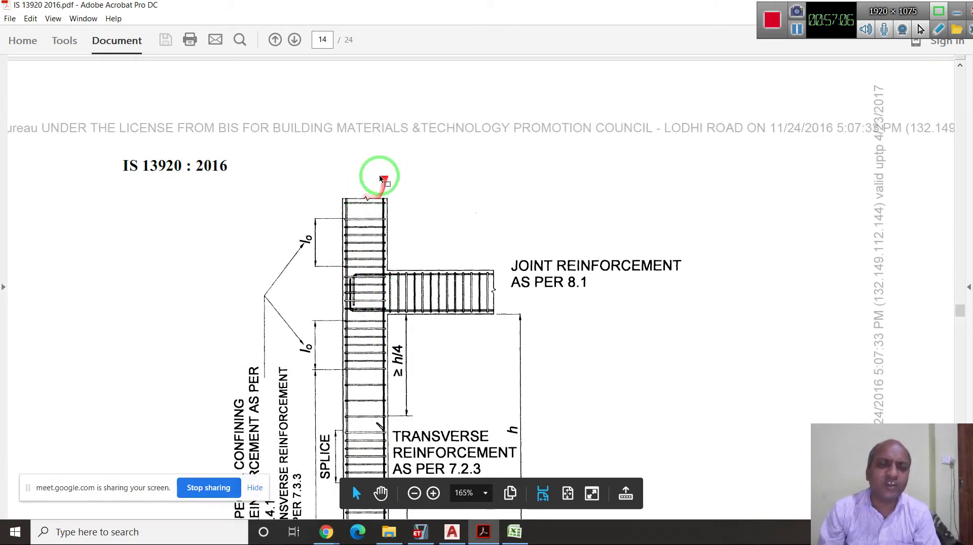
scroll(386, 211, down, 4)
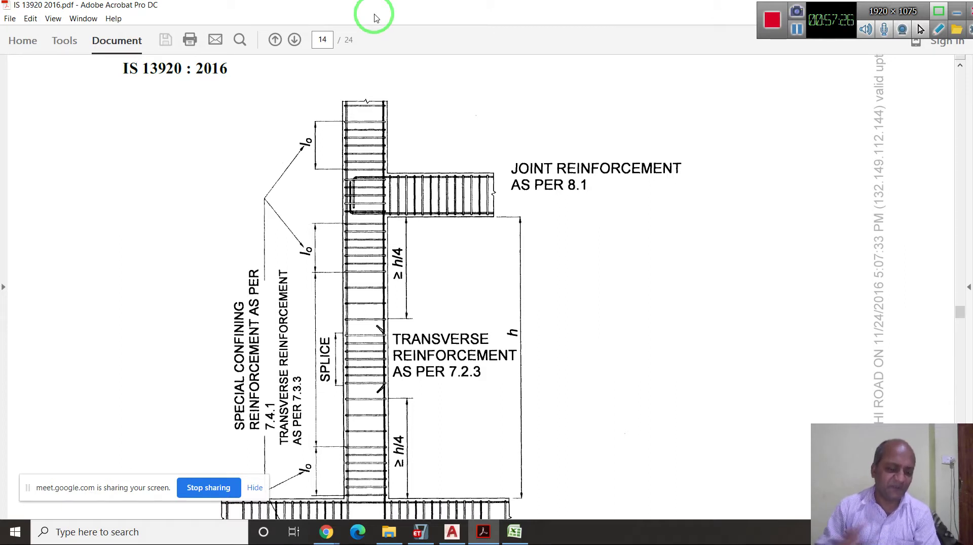
mouse_move(376, 18)
mouse_down()
mouse_move(354, 261)
mouse_move(419, 245)
mouse_move(432, 282)
mouse_move(455, 275)
mouse_move(400, 388)
mouse_move(386, 502)
mouse_move(428, 355)
mouse_move(411, 232)
mouse_move(386, 221)
mouse_move(411, 241)
mouse_move(387, 219)
mouse_move(388, 150)
mouse_move(369, 147)
mouse_move(369, 120)
mouse_move(382, 115)
mouse_up()
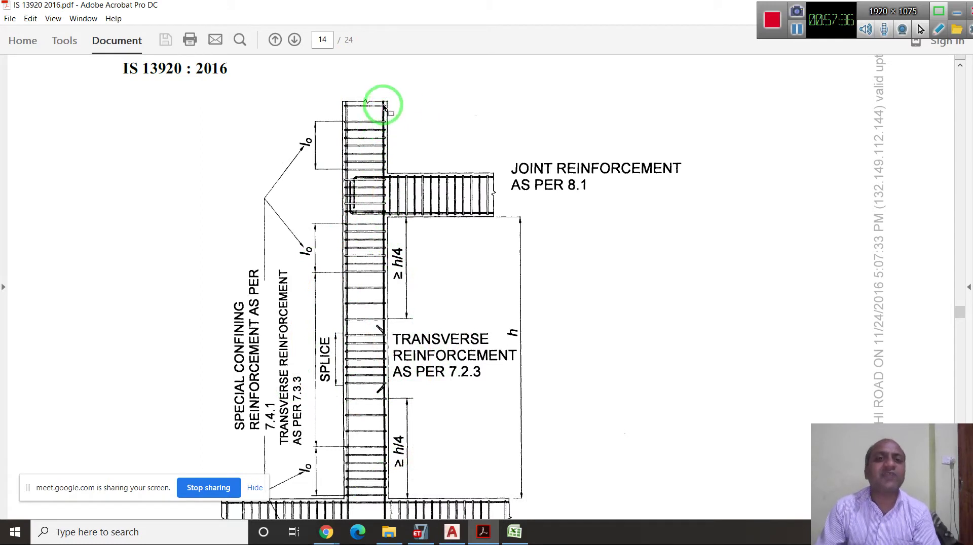
mouse_move(375, 174)
mouse_down()
mouse_move(366, 191)
mouse_move(471, 233)
mouse_up()
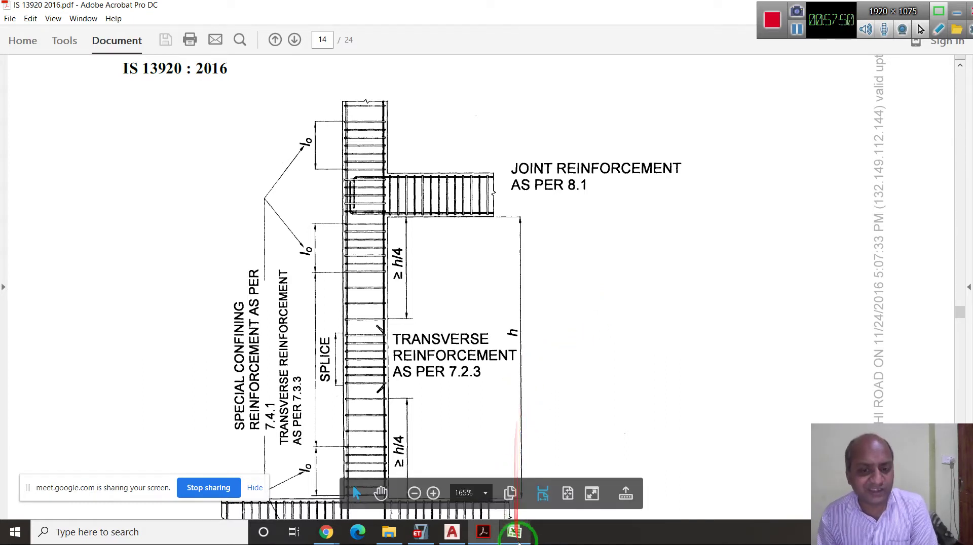
Switch to ETABS and set the elevation view to grid line A
click(425, 534)
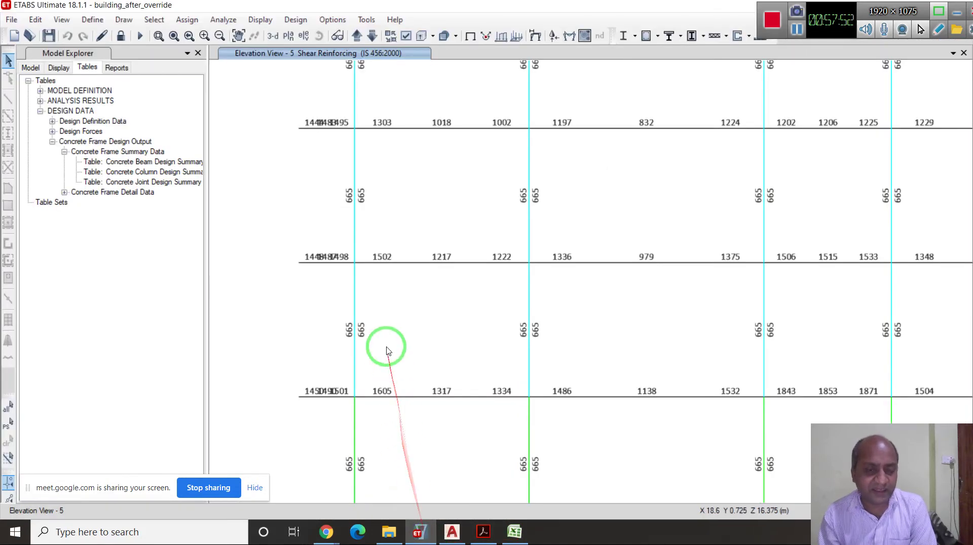
click(303, 36)
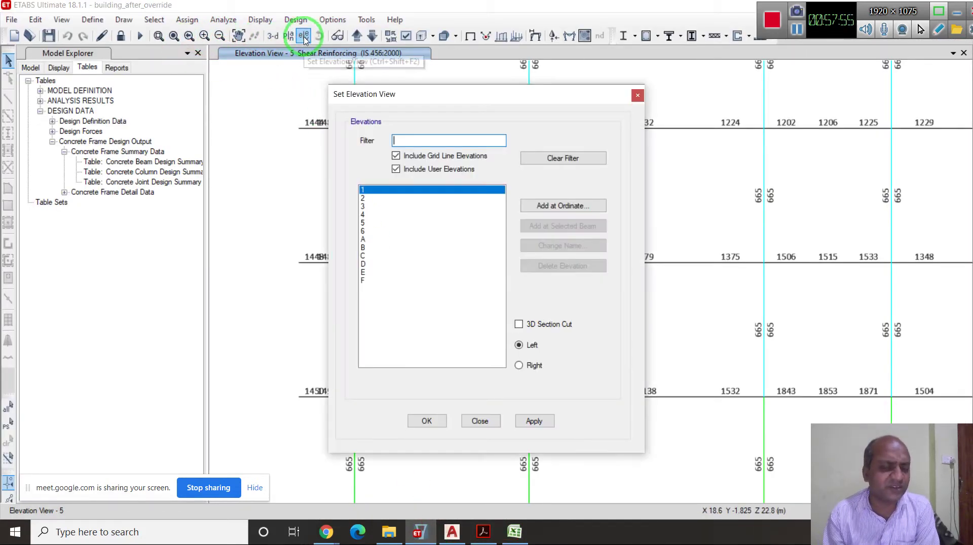
click(364, 239)
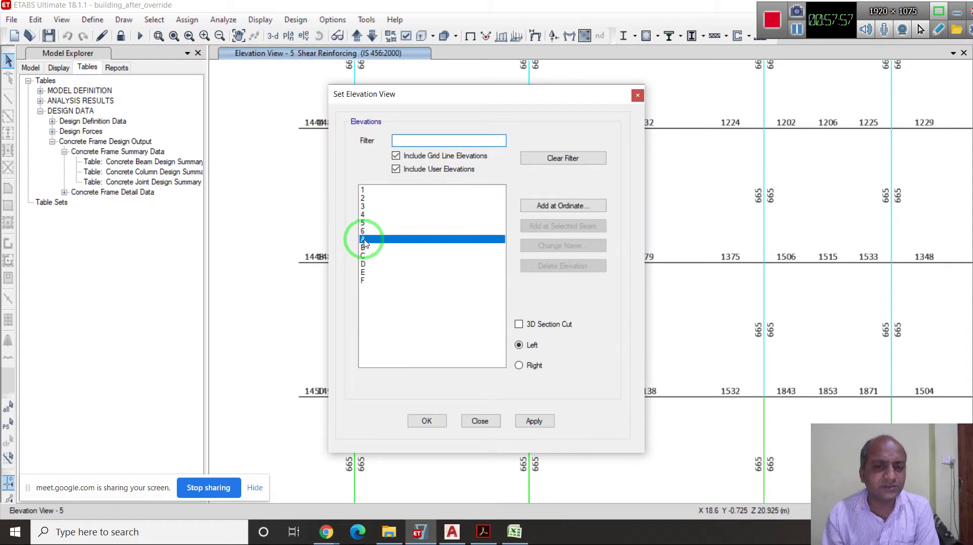
click(437, 421)
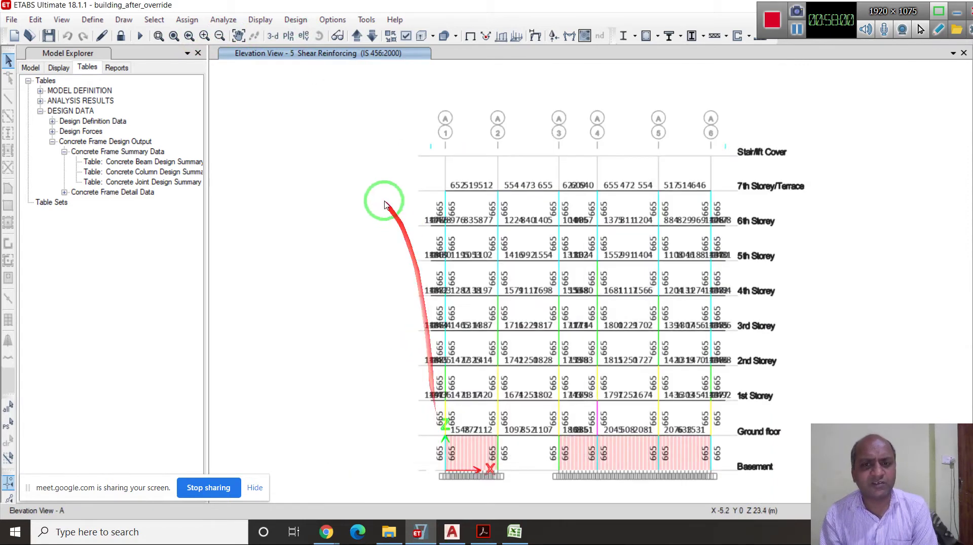
scroll(476, 415, up, 2)
scroll(476, 415, up, 2)
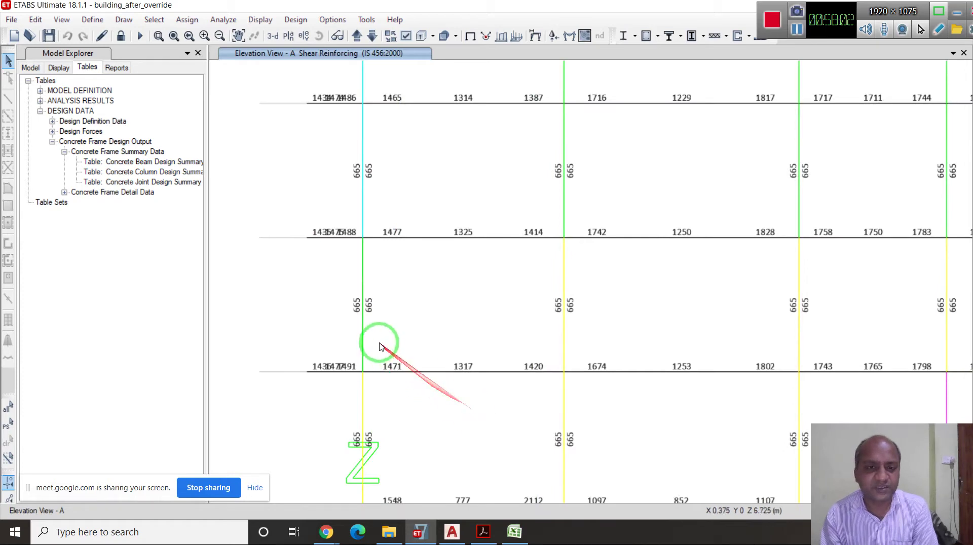
Display the longitudinal reinforcing design output for the concrete frame on elevation A
click(295, 20)
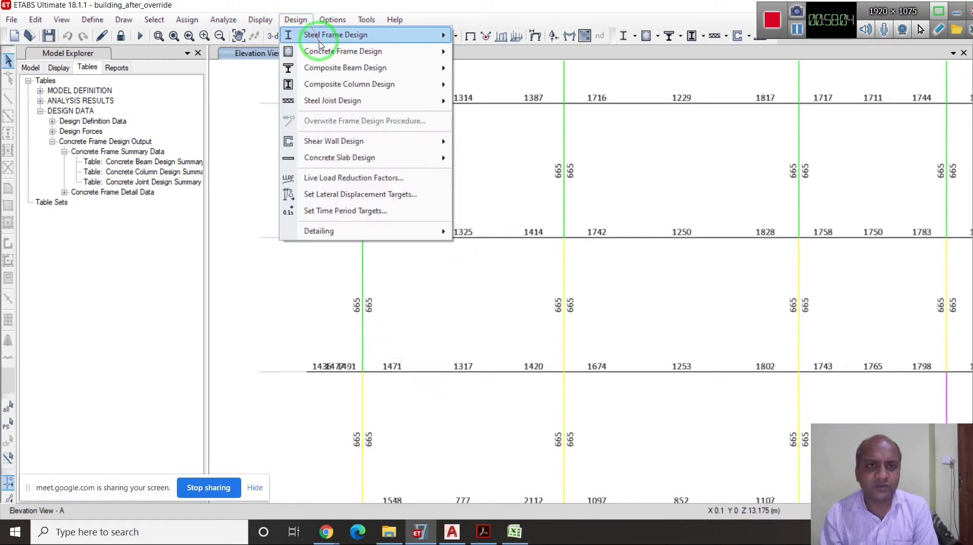
mouse_move(405, 51)
click(508, 166)
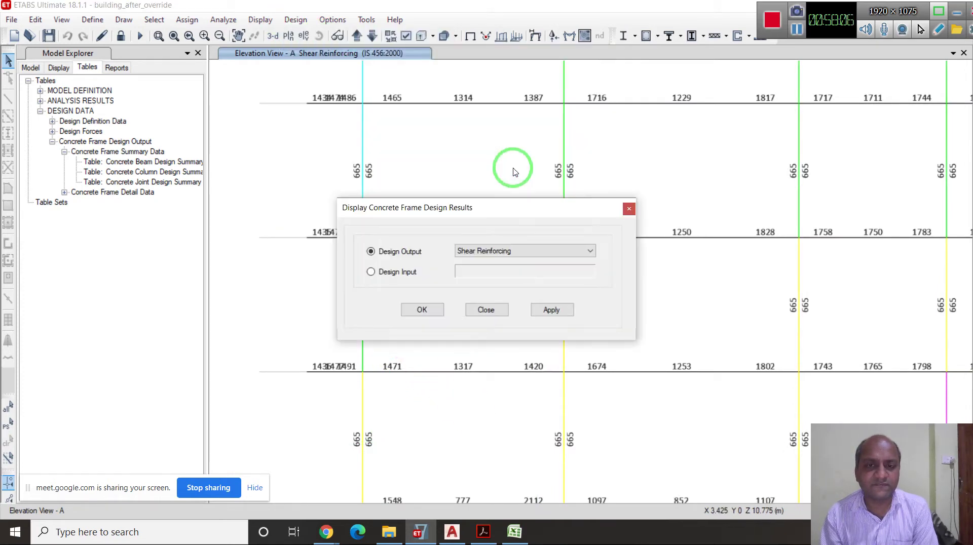
click(508, 251)
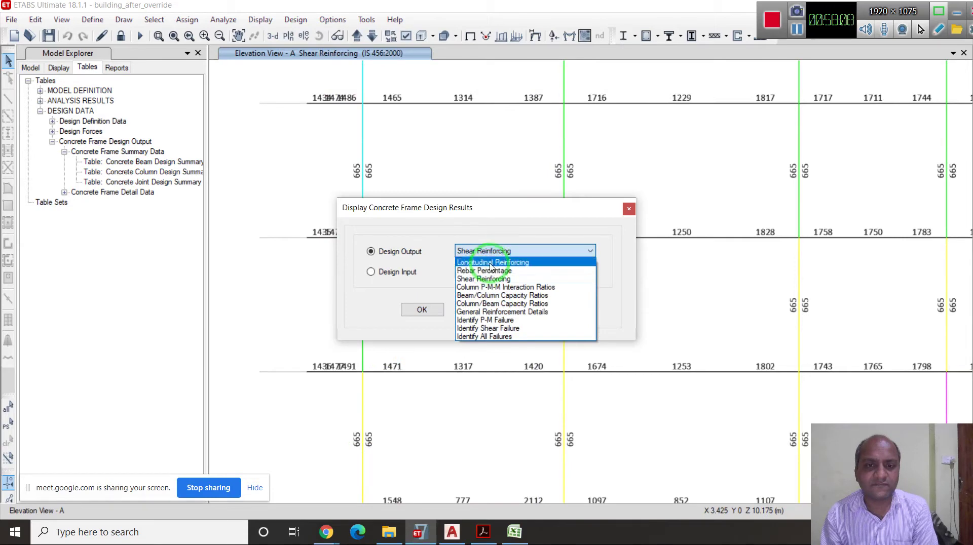
click(492, 263)
click(426, 310)
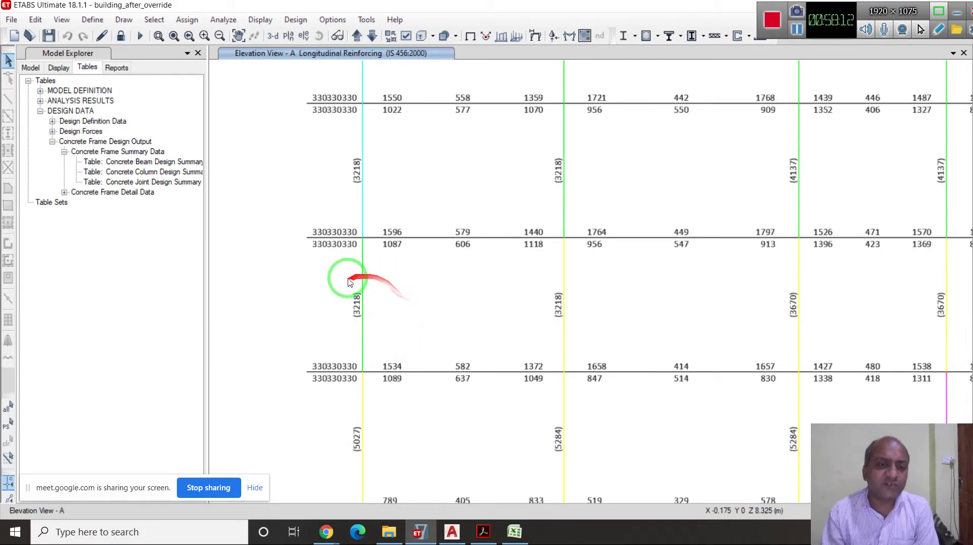
Examine the longitudinal reinforcement of the grid 1 column from the basement up through the lower storeys
mouse_move(370, 379)
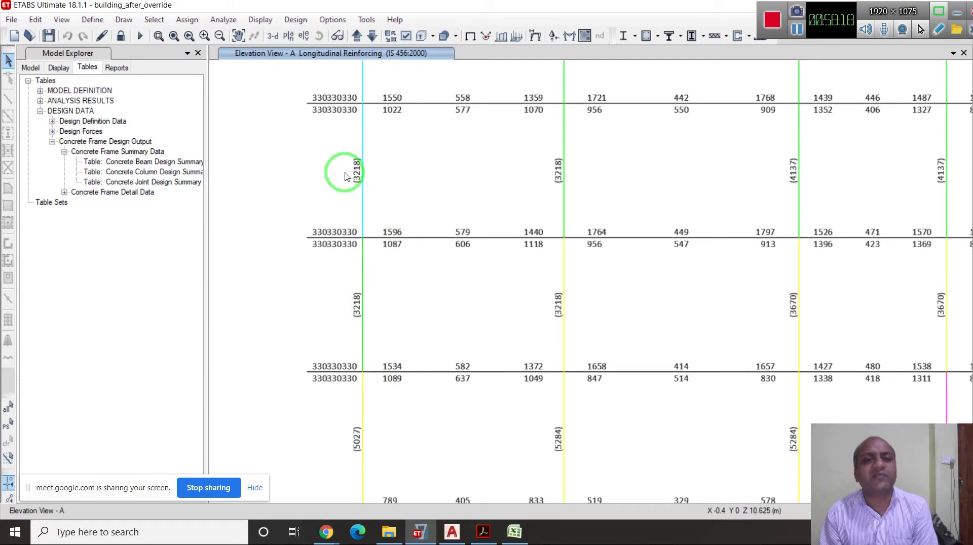
scroll(344, 176, down, 2)
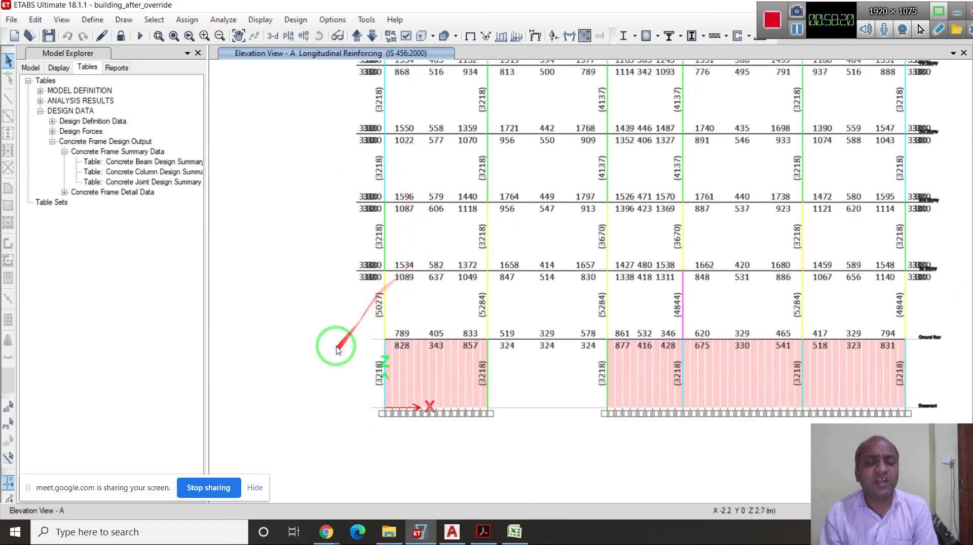
scroll(336, 349, up, 2)
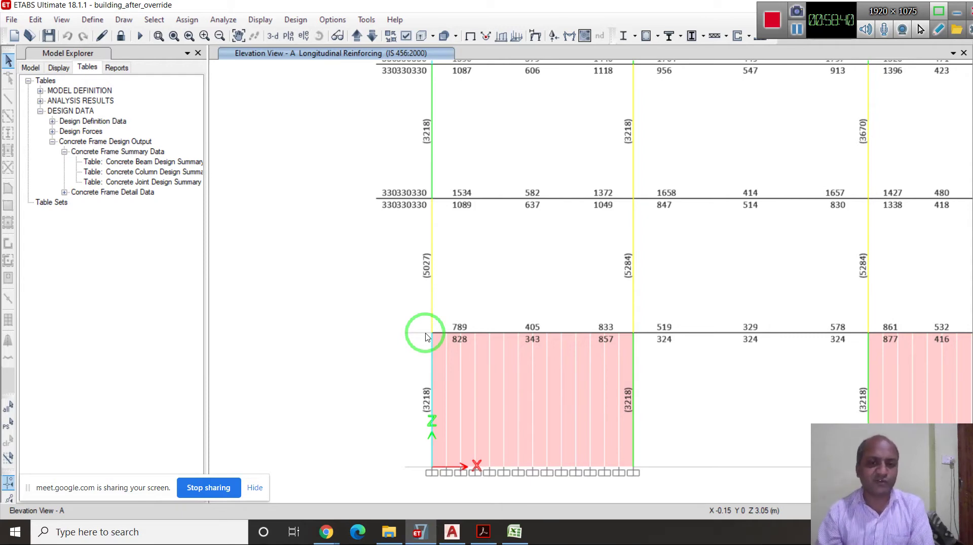
mouse_move(425, 337)
mouse_down()
mouse_move(347, 319)
mouse_move(389, 403)
mouse_up()
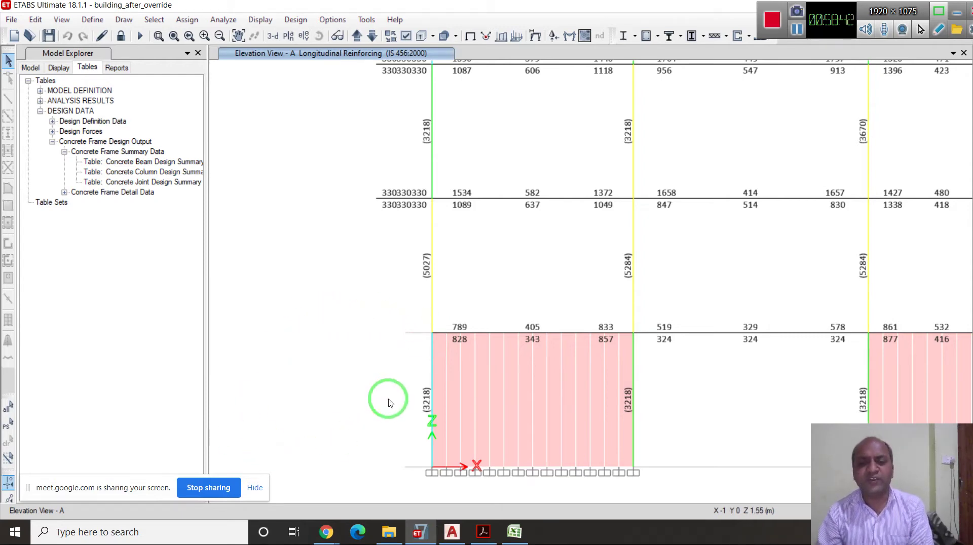
mouse_move(427, 445)
mouse_down()
mouse_move(428, 367)
mouse_move(385, 379)
mouse_up()
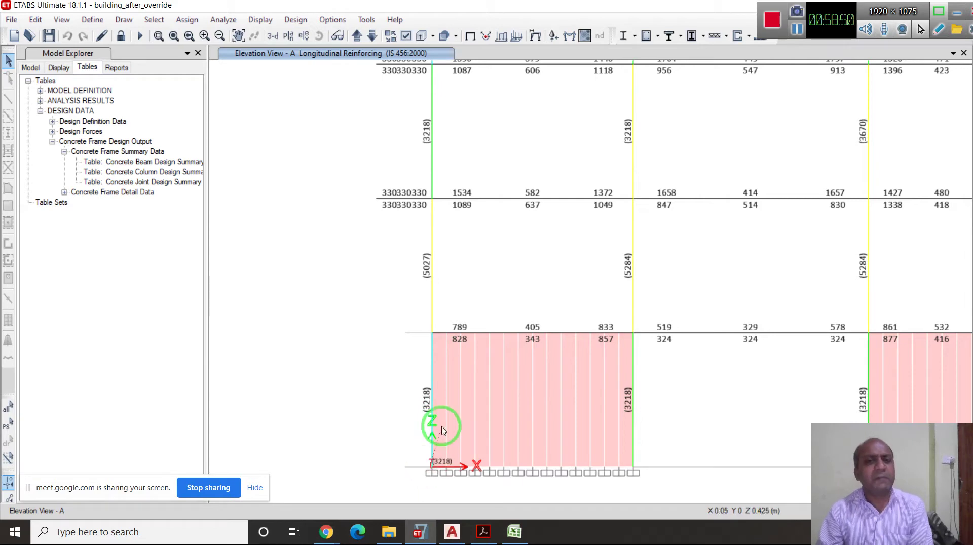
mouse_move(422, 197)
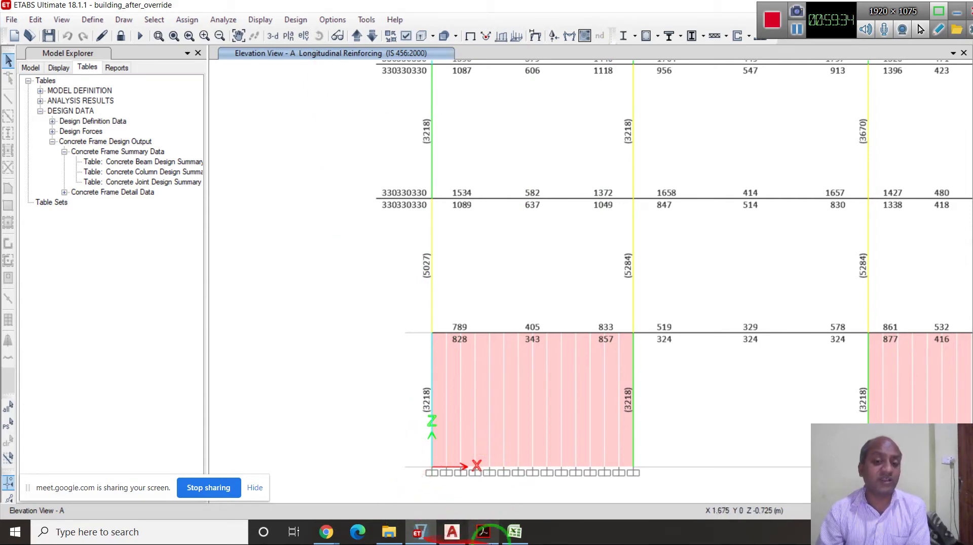
Switch to the IS 13920:2016 PDF and recheck the splice location and confining zones in Fig. 12
click(483, 531)
scroll(443, 303, up, 7)
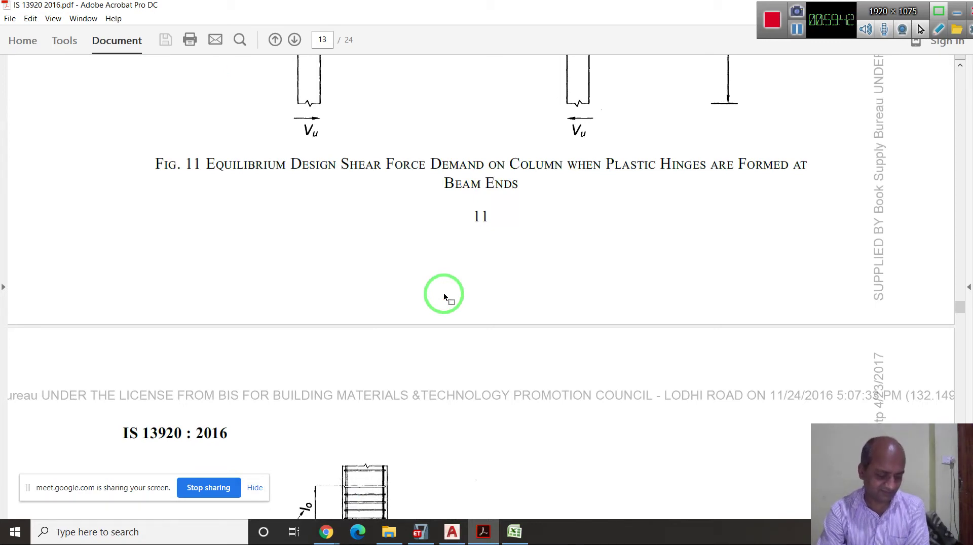
scroll(444, 294, down, 11)
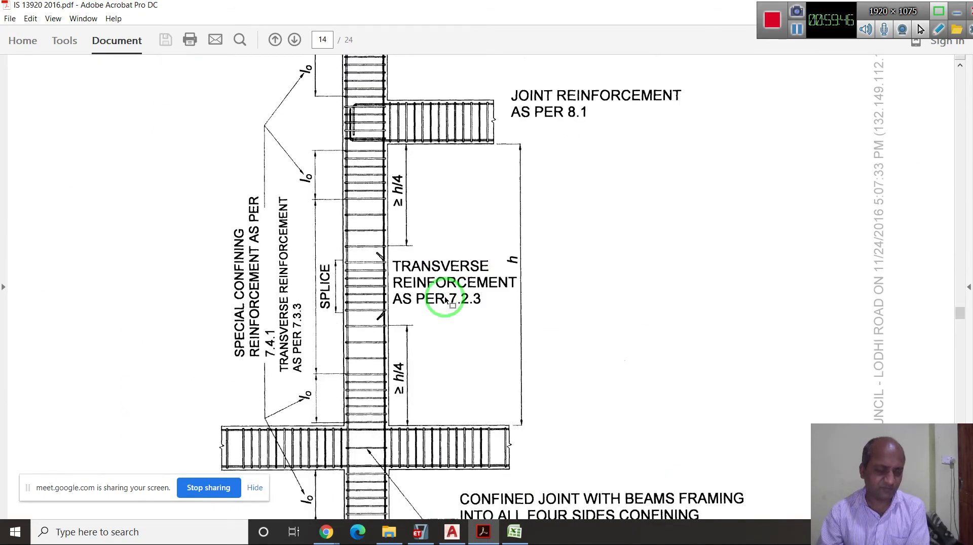
Return to ETABS and compare the longitudinal reinforcement of the basement columns with that of the columns above on elevation A
click(428, 532)
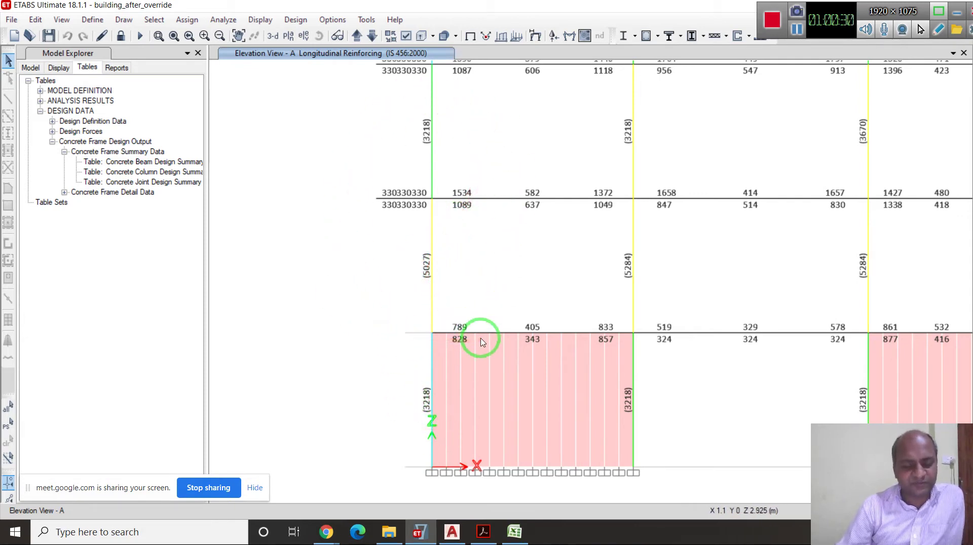
mouse_move(481, 340)
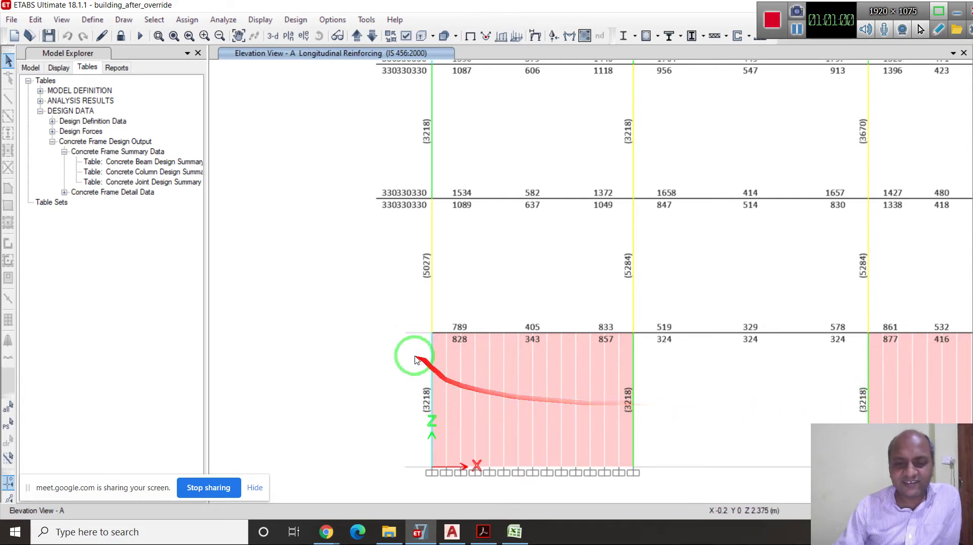
scroll(385, 350, down, 3)
scroll(735, 408, up, 3)
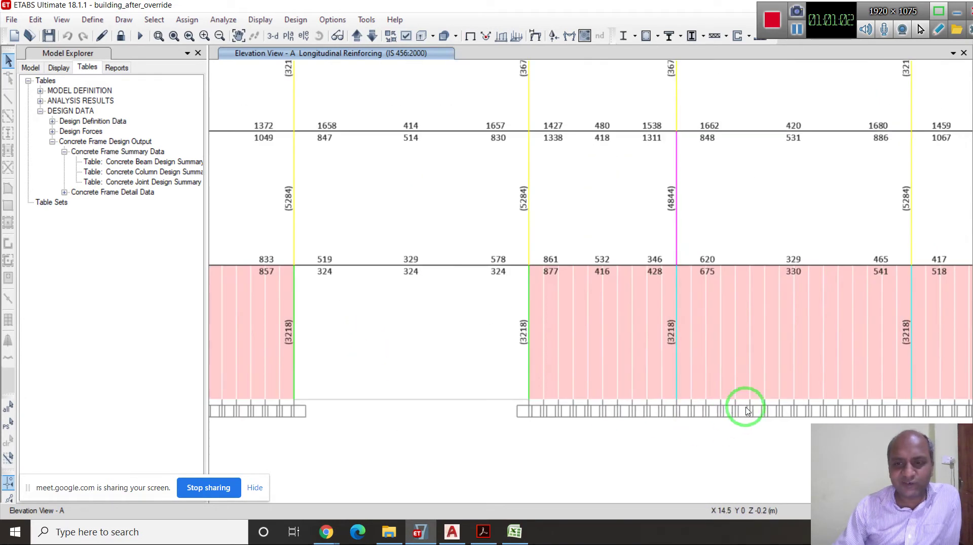
scroll(803, 364, down, 3)
scroll(522, 373, up, 2)
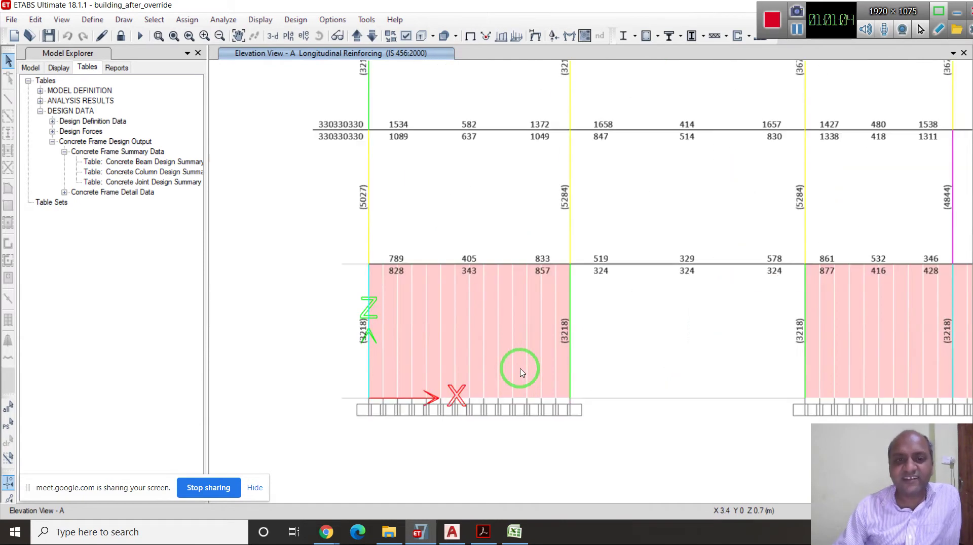
click(158, 35)
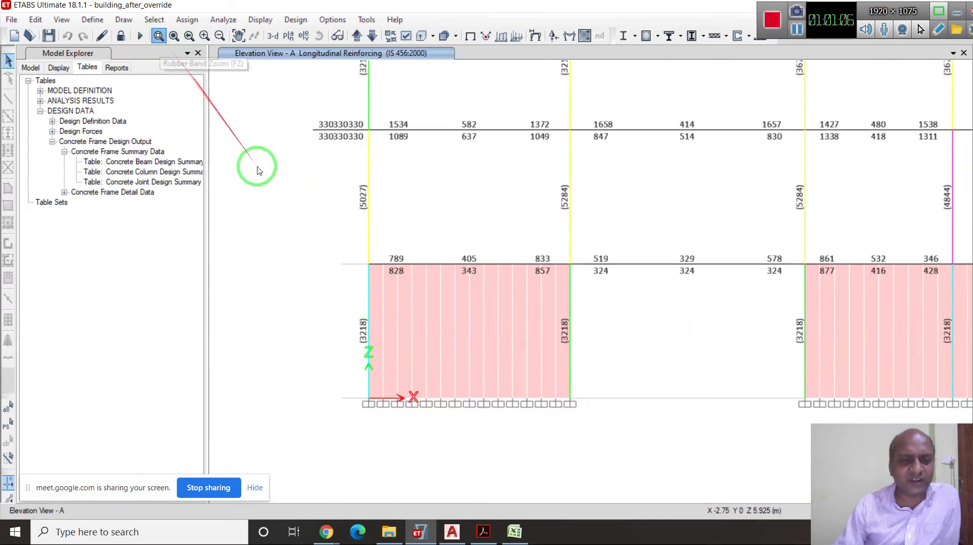
drag(316, 239, 934, 460)
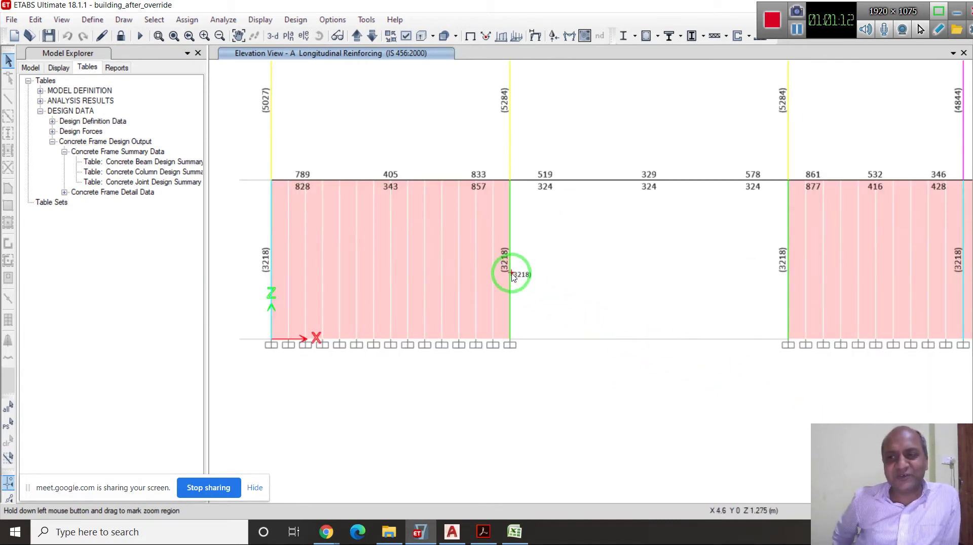
scroll(572, 387, down, 3)
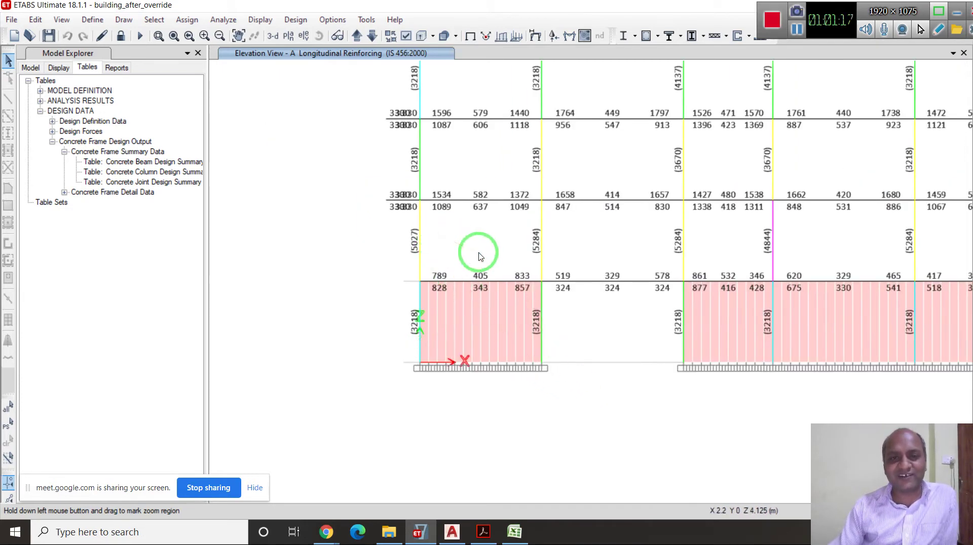
Inspect the longitudinal reinforcement of the end column beside the model origin at basement and ground-floor level on elevation A
mouse_move(410, 213)
mouse_down()
mouse_move(392, 224)
mouse_move(449, 219)
mouse_up()
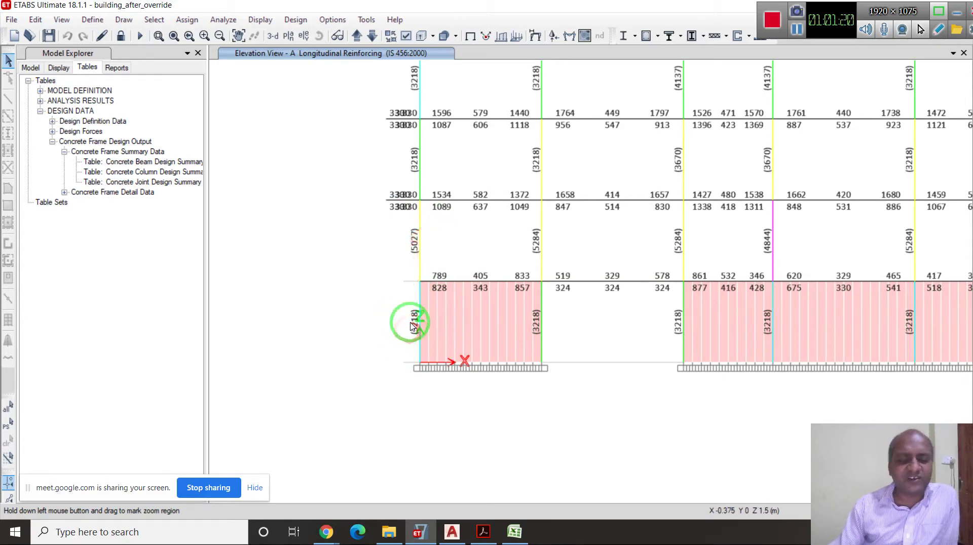
scroll(411, 323, up, 3)
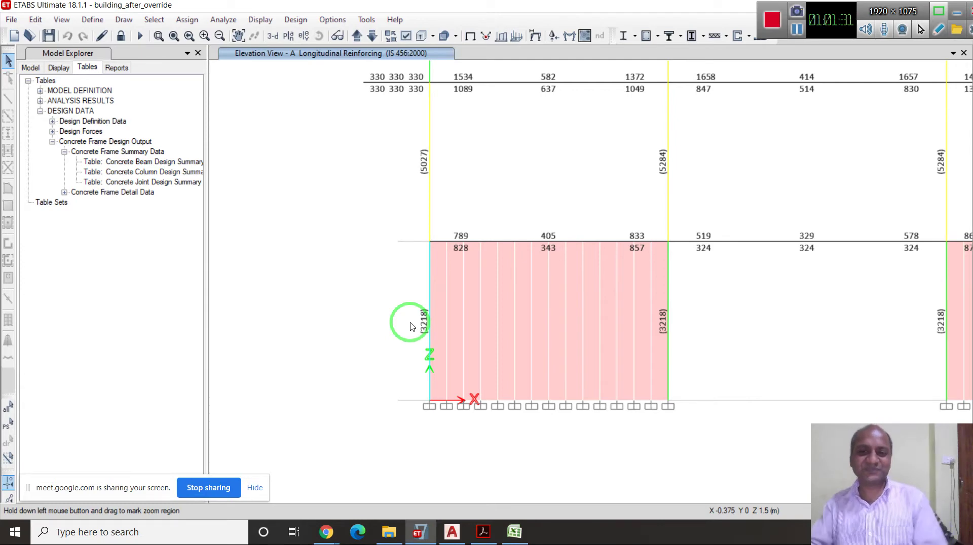
scroll(375, 384, down, 2)
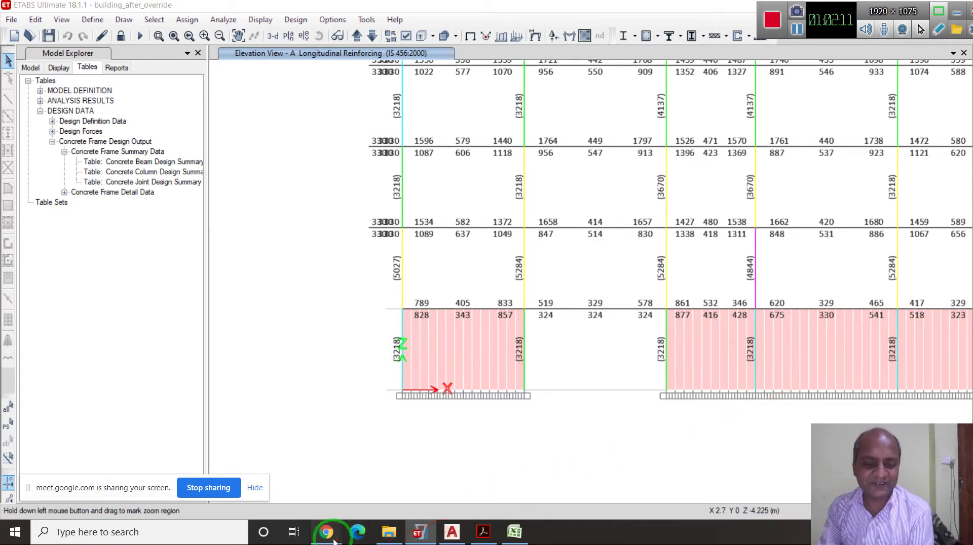
Switch to the Google Meet call in Chrome and check the meeting participants
mouse_move(326, 532)
click(260, 436)
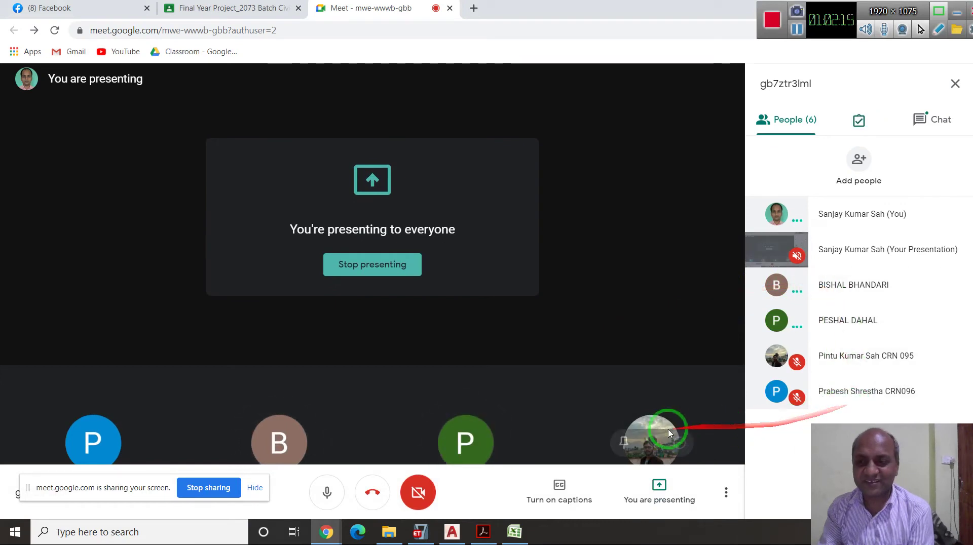
mouse_move(647, 430)
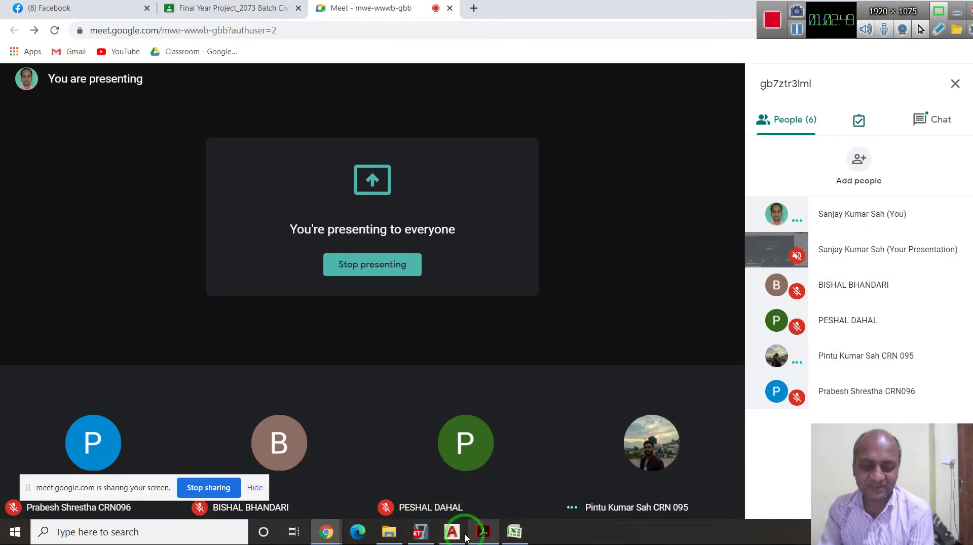
Return to ETABS and compare the column longitudinal reinforcement from the basement to the upper storeys across elevation A
click(420, 532)
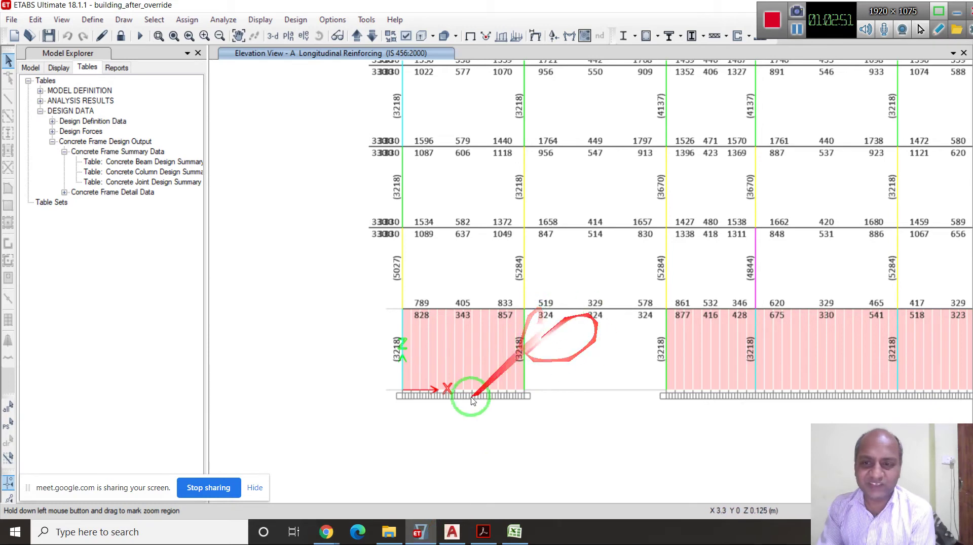
scroll(359, 396, down, 3)
scroll(709, 368, up, 3)
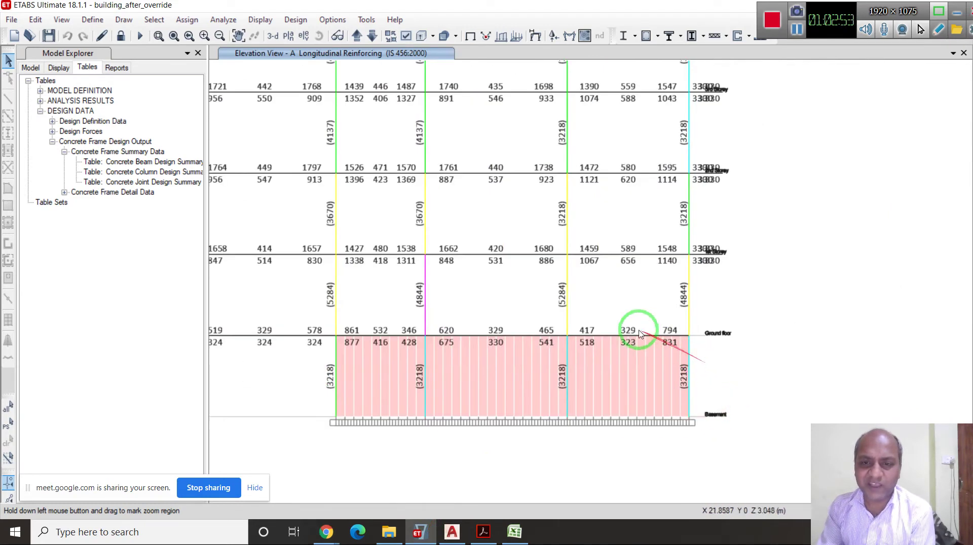
scroll(536, 375, up, 2)
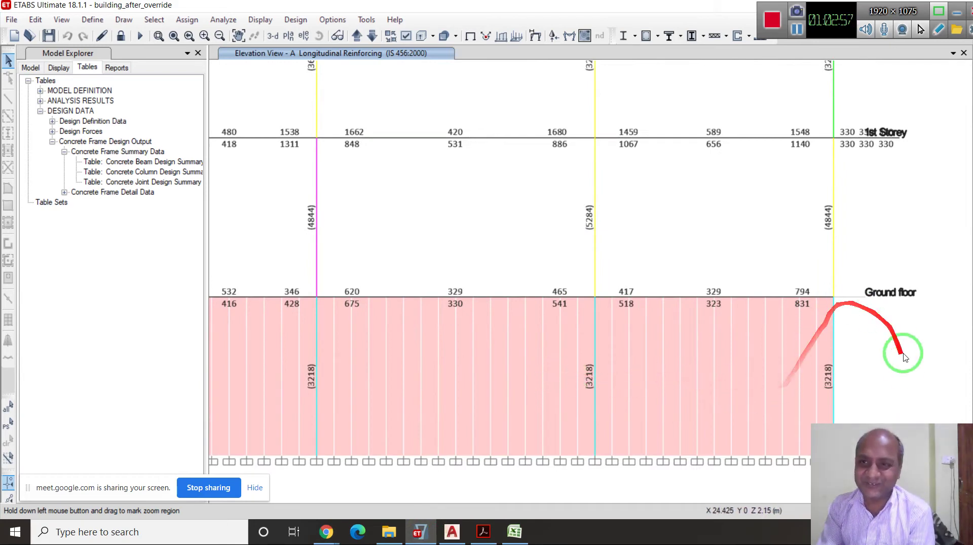
scroll(906, 388, down, 2)
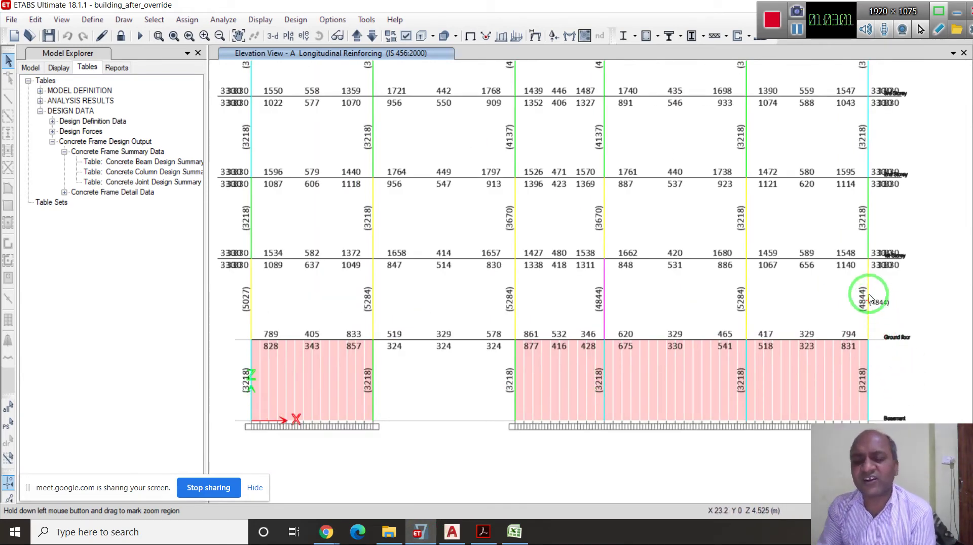
scroll(871, 278, down, 2)
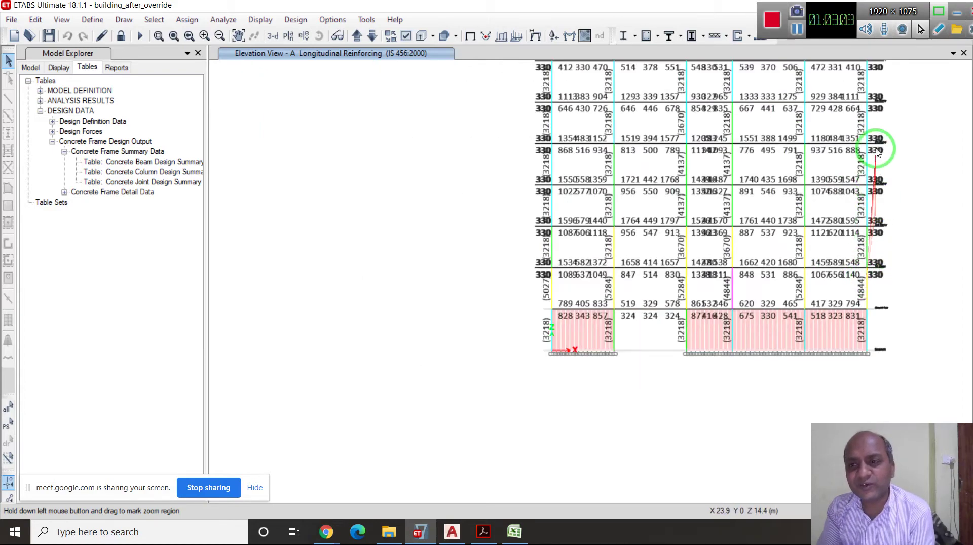
scroll(877, 153, up, 2)
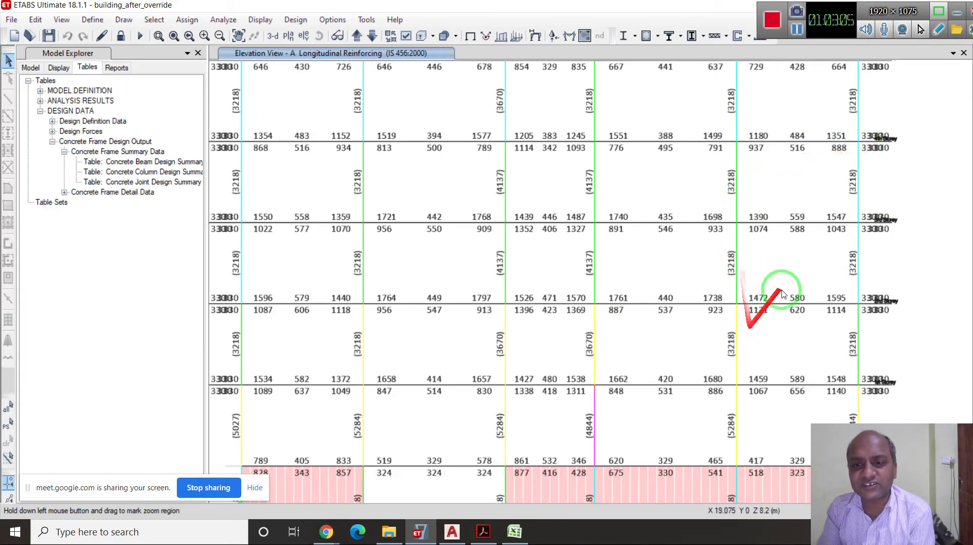
scroll(781, 294, down, 2)
scroll(714, 386, up, 2)
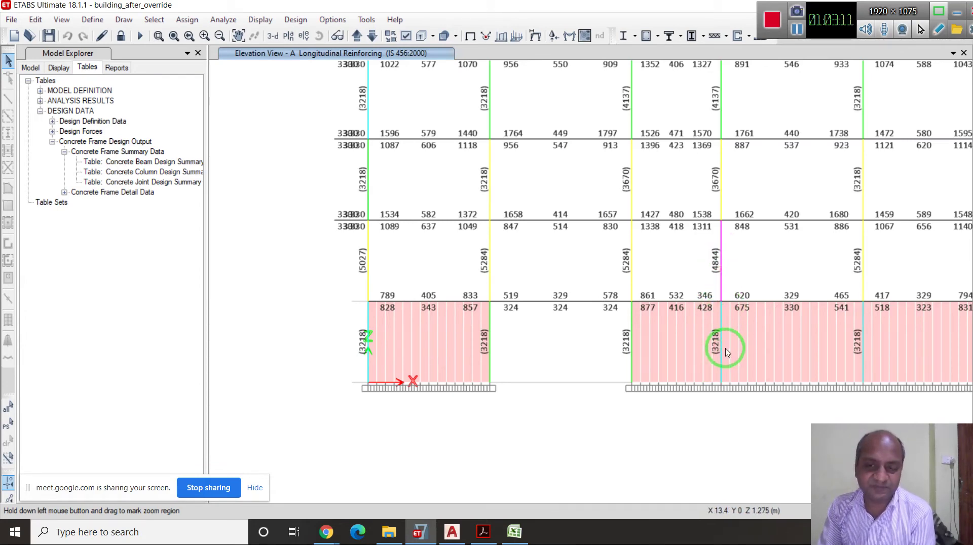
Examine the columns bordering the basement walls on elevation A against the same columns in the storeys above
scroll(715, 365, down, 2)
scroll(488, 271, up, 3)
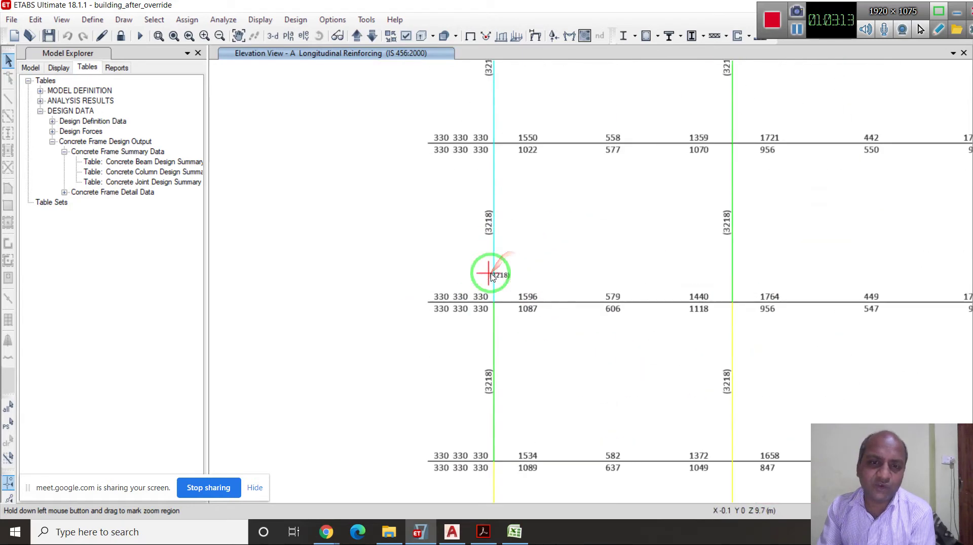
scroll(502, 202, down, 2)
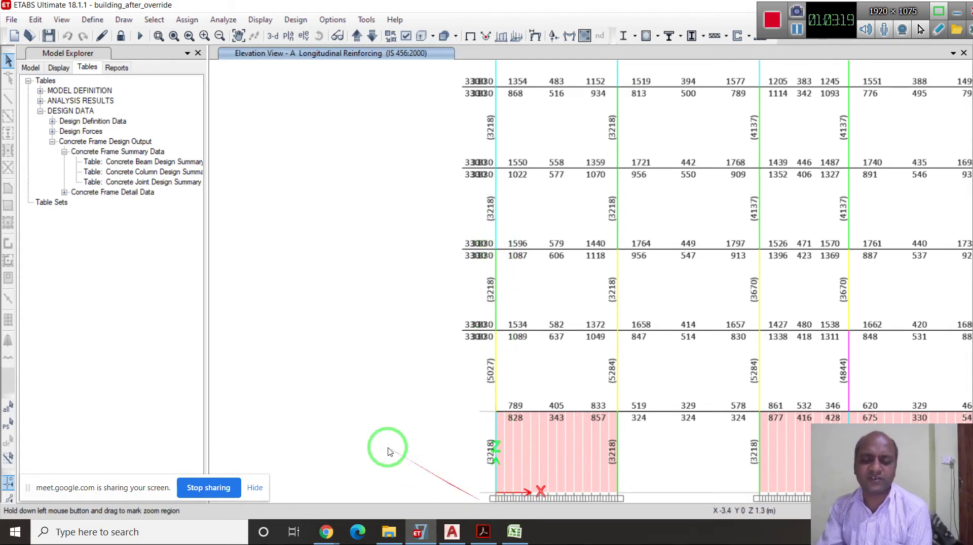
scroll(390, 387, down, 2)
scroll(397, 386, up, 4)
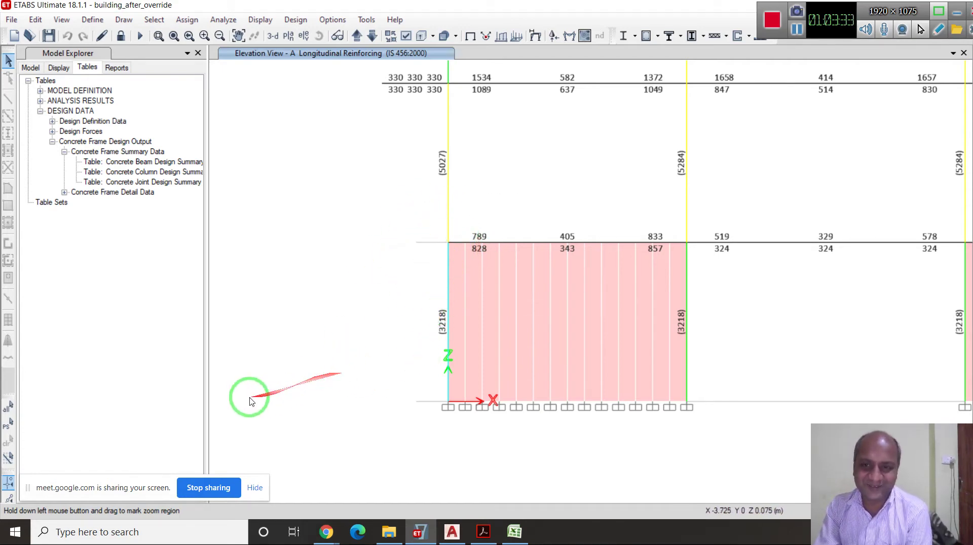
scroll(248, 398, down, 1)
scroll(372, 403, up, 1)
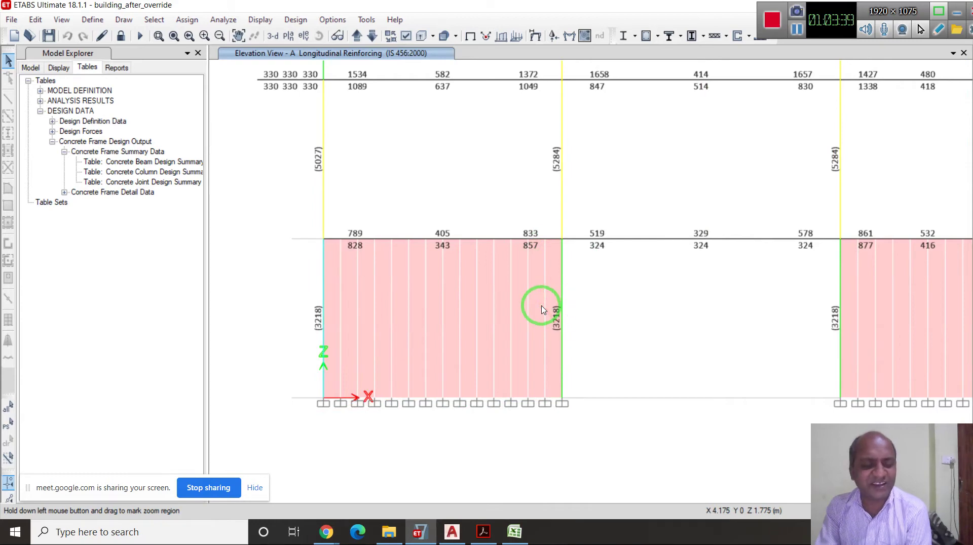
mouse_move(580, 213)
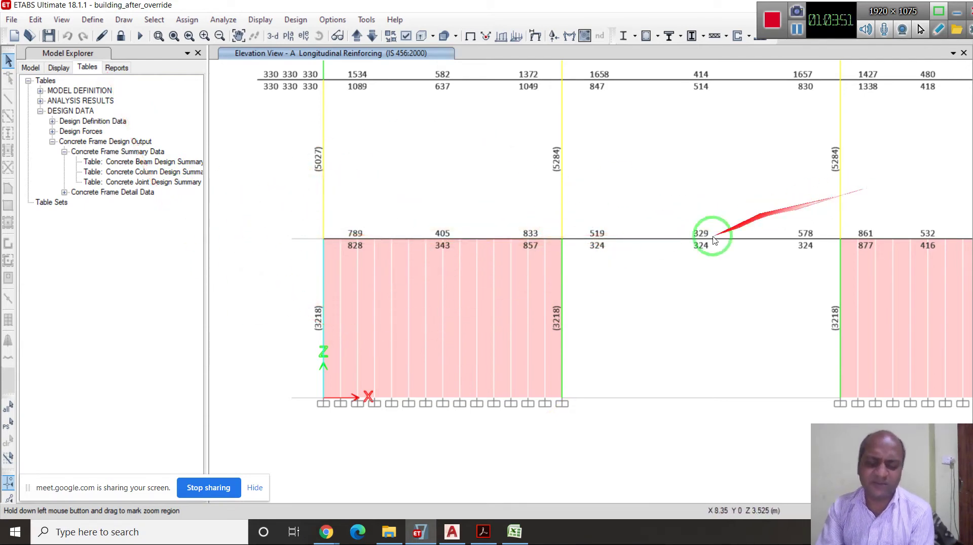
Switch to the IS 13920:2016 PDF and go back from Fig. 12 to the column lap splice provisions on page 11
mouse_move(490, 538)
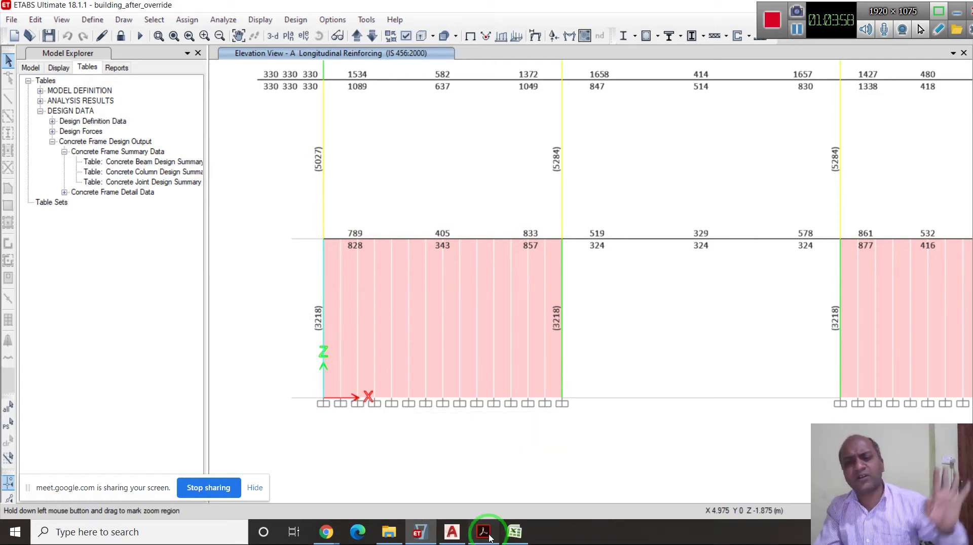
click(484, 532)
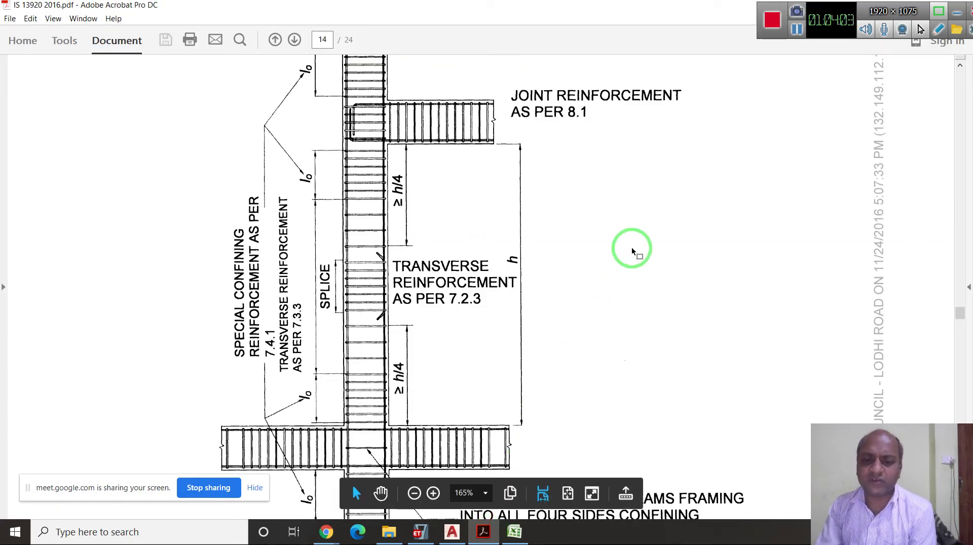
mouse_move(448, 525)
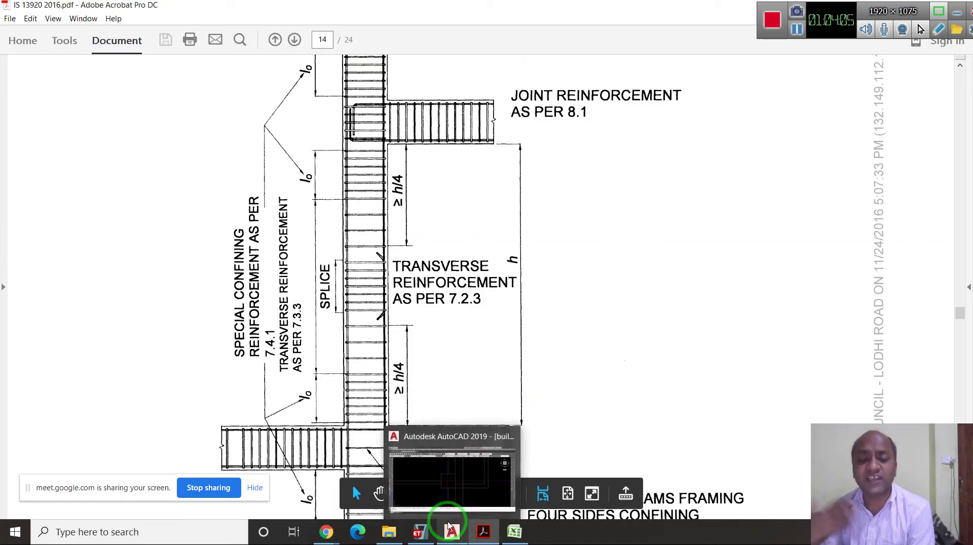
scroll(564, 362, up, 3)
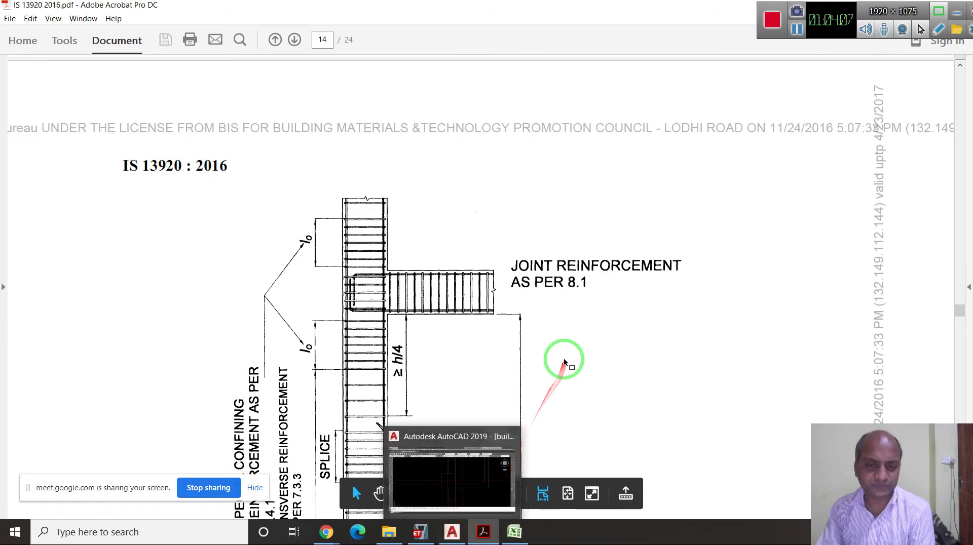
scroll(562, 361, up, 20)
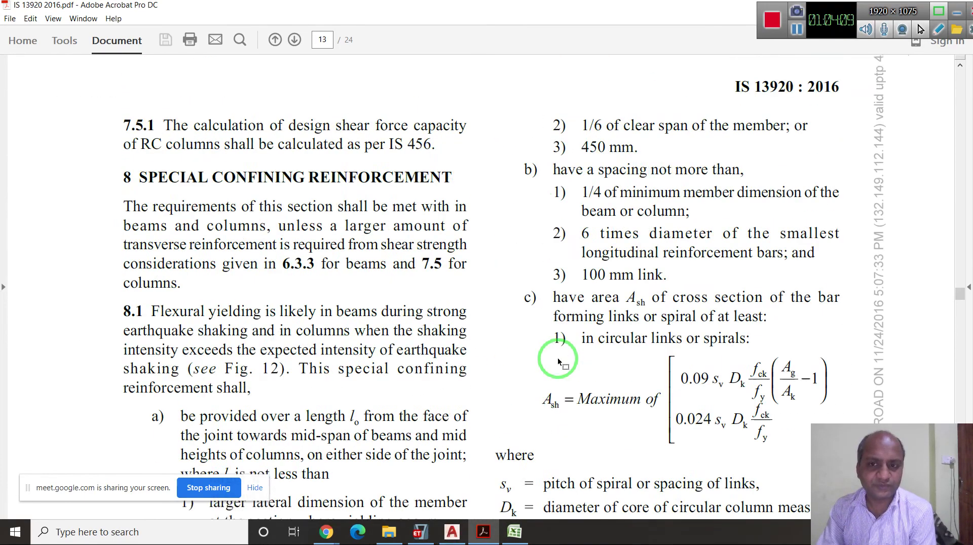
scroll(558, 361, up, 10)
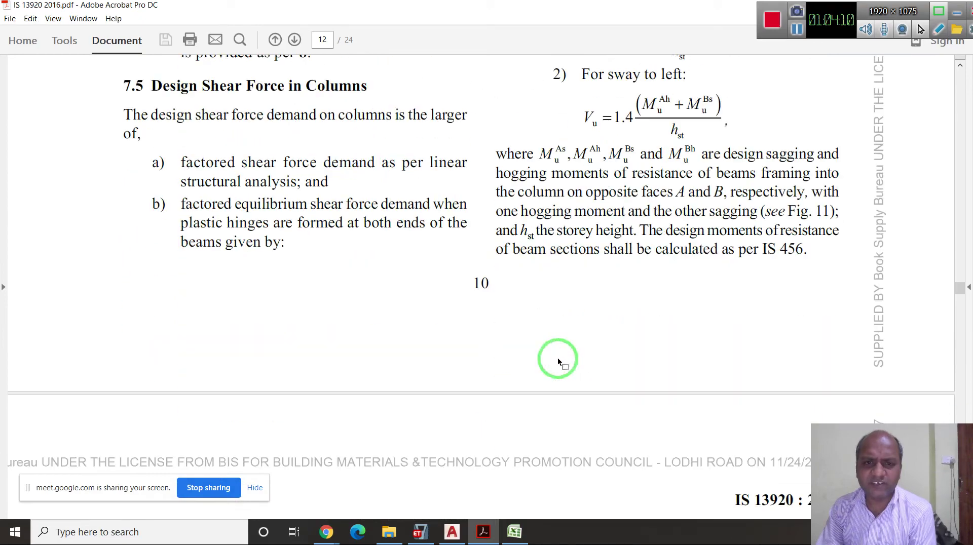
scroll(557, 361, down, 7)
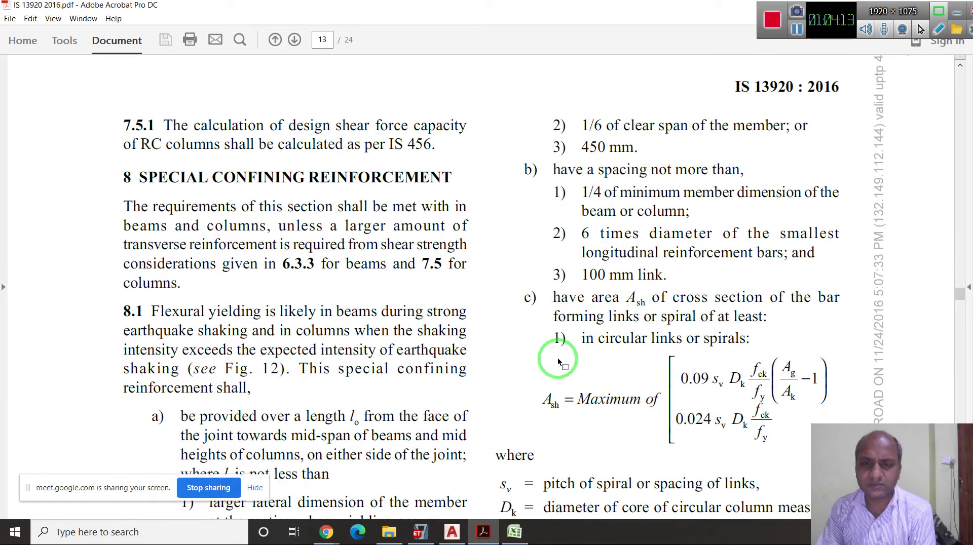
scroll(557, 361, up, 10)
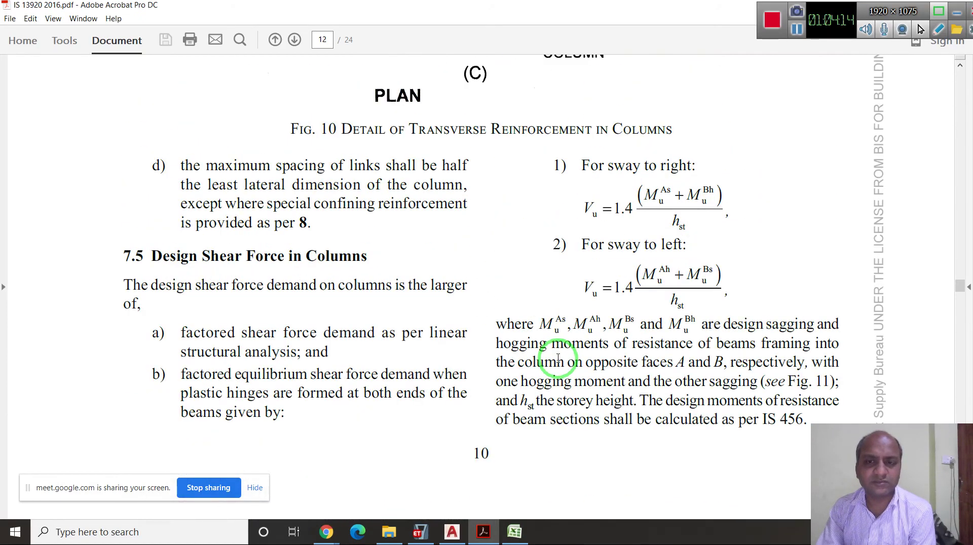
scroll(558, 362, up, 10)
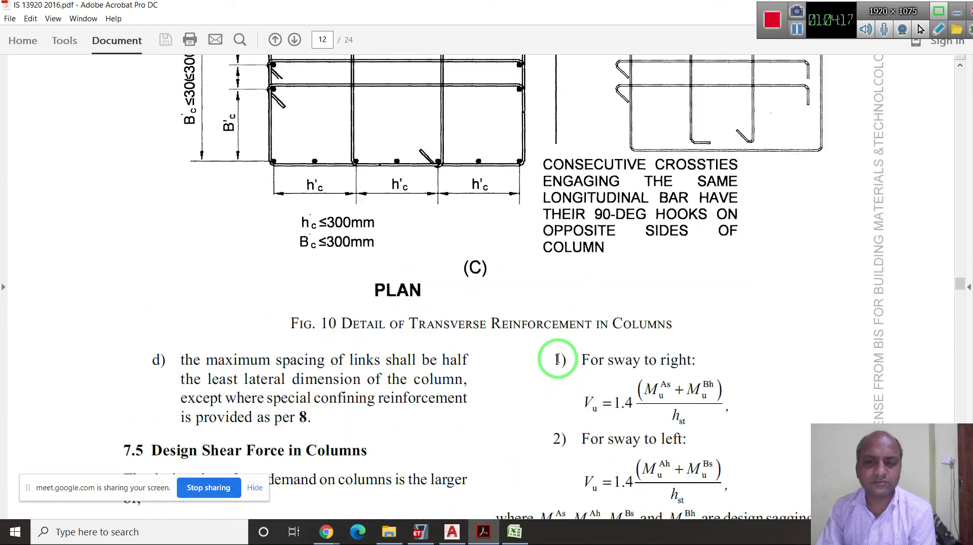
scroll(558, 361, up, 10)
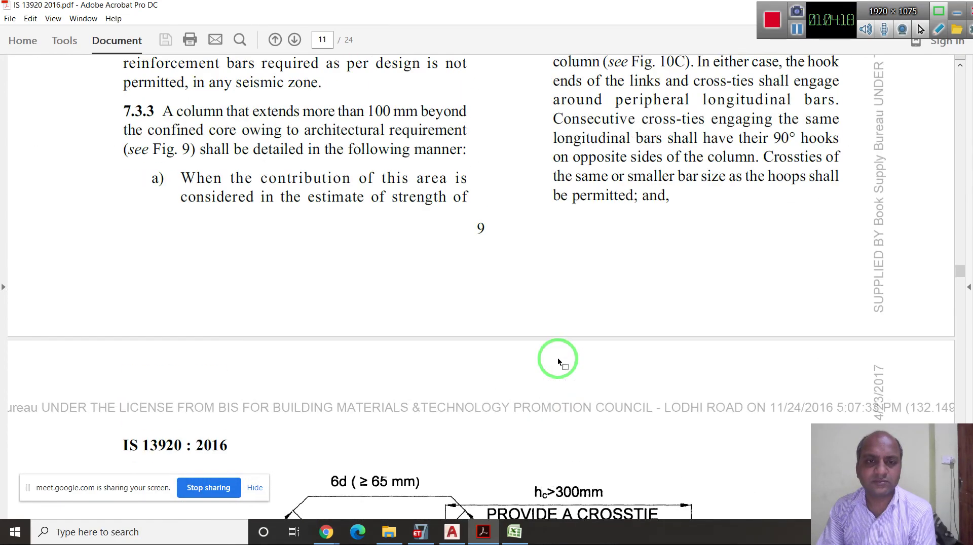
scroll(558, 358, up, 3)
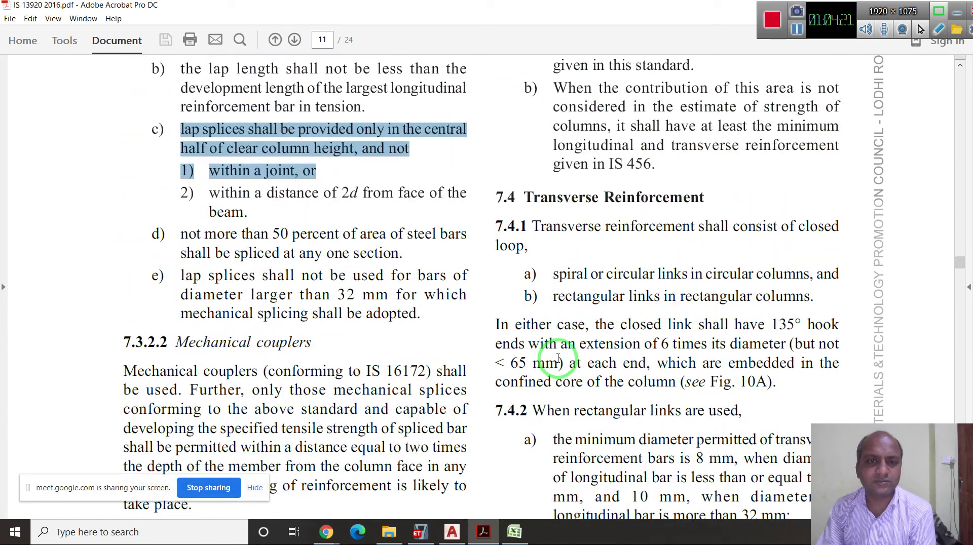
Read the column lap splice rules on link spacing, lap length, location and bar diameter, clearing the text highlight in item c
drag(299, 208, 244, 207)
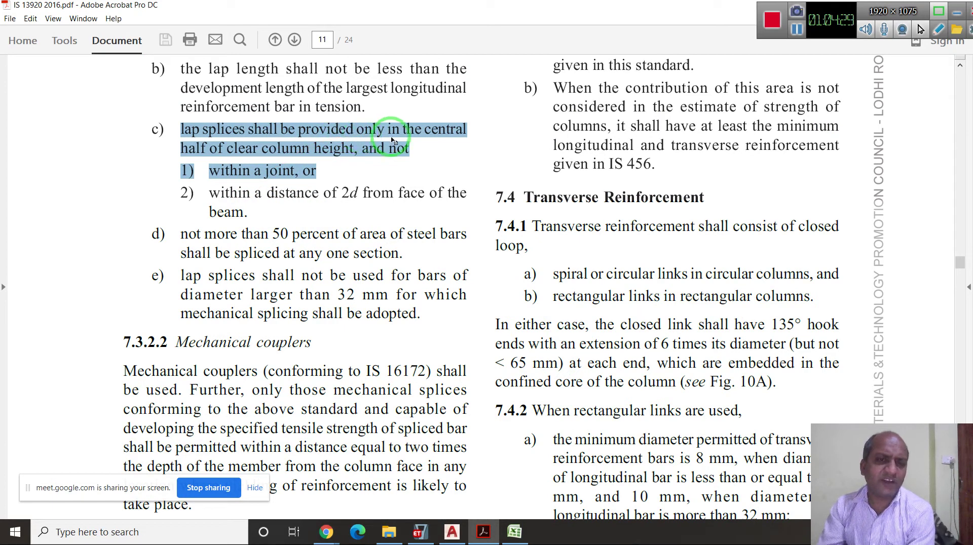
click(325, 147)
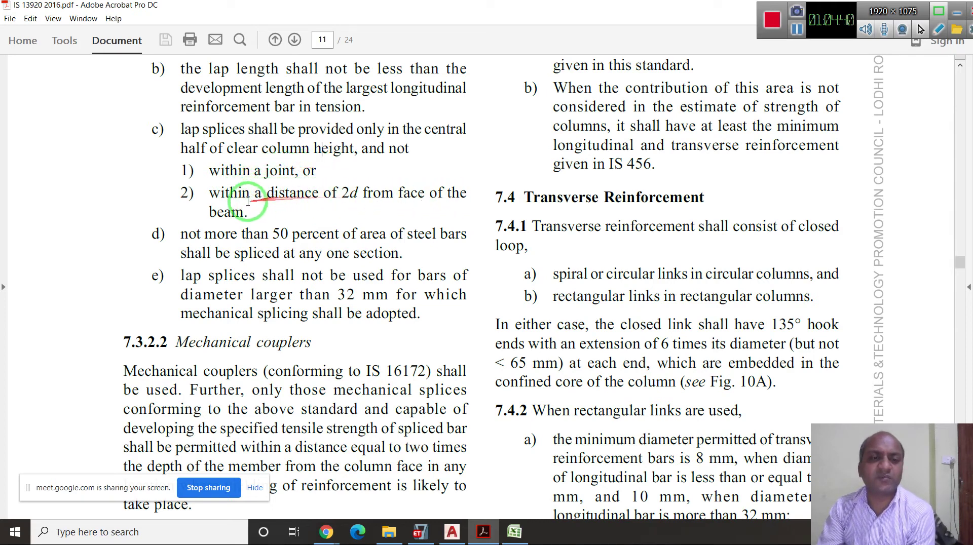
scroll(305, 208, up, 2)
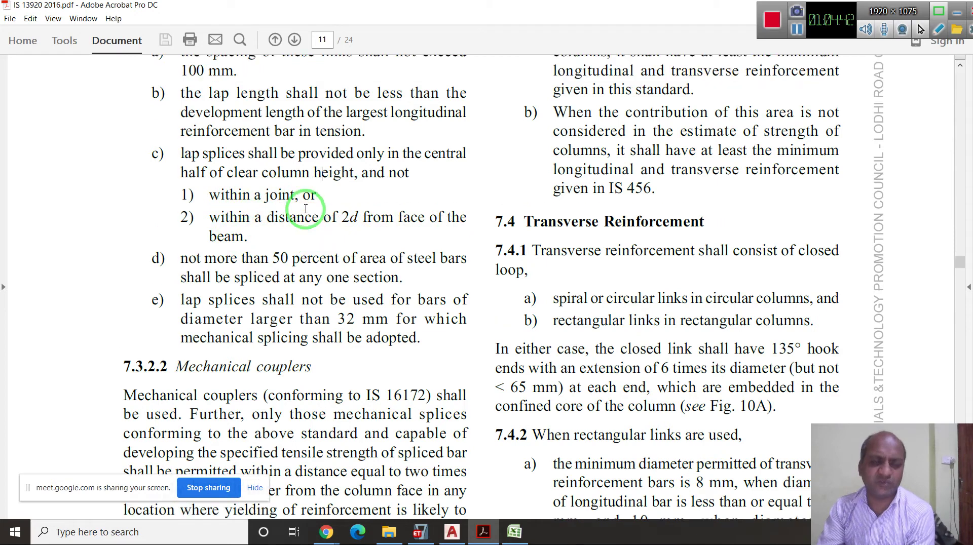
scroll(306, 209, up, 3)
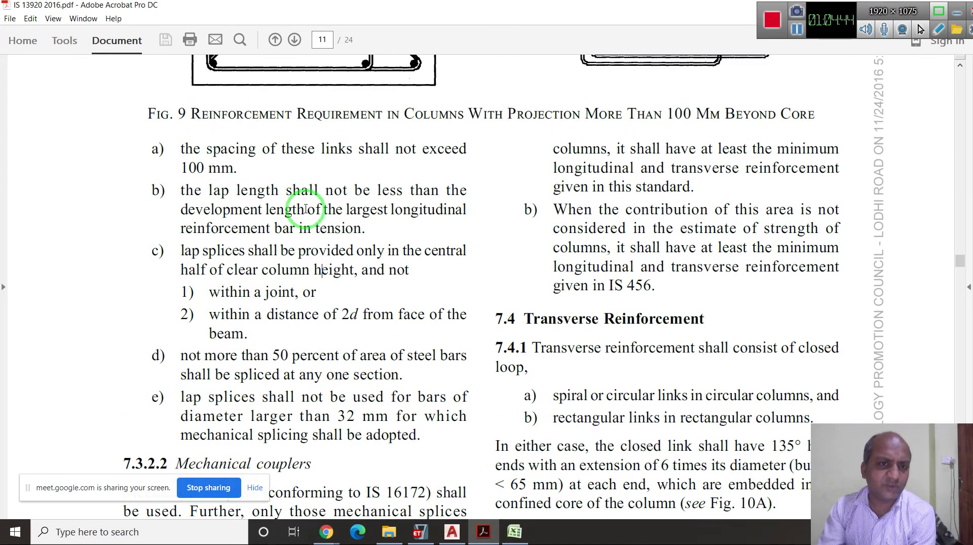
scroll(306, 209, down, 2)
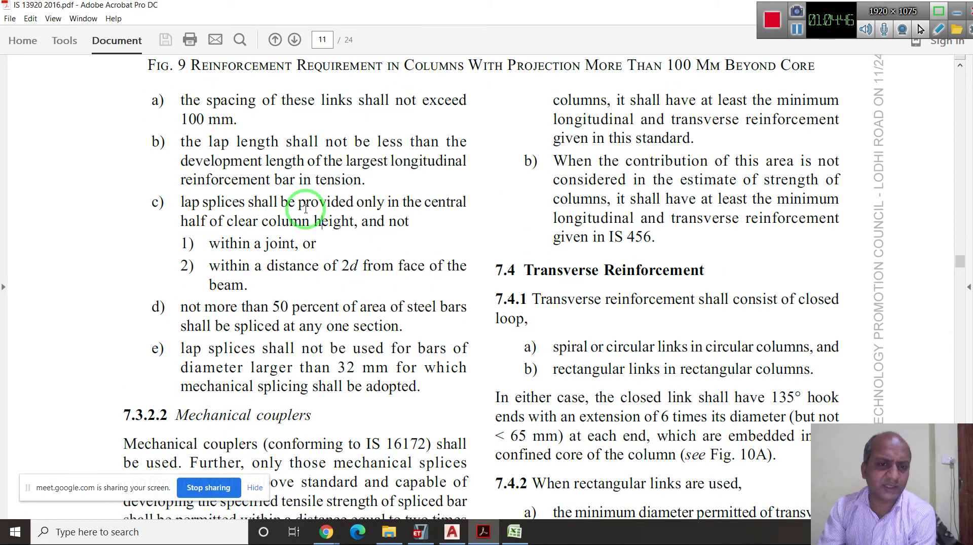
scroll(305, 209, up, 3)
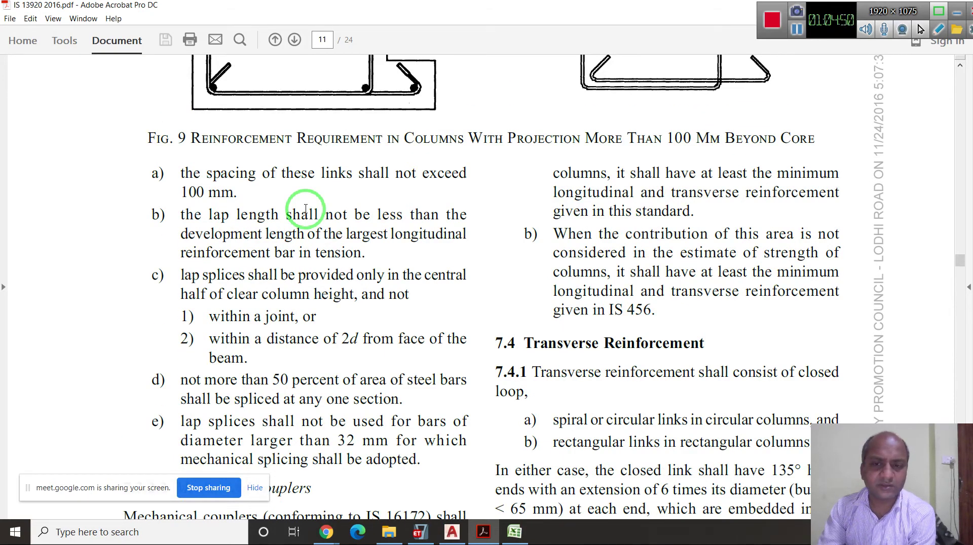
scroll(305, 209, down, 5)
scroll(306, 209, down, 5)
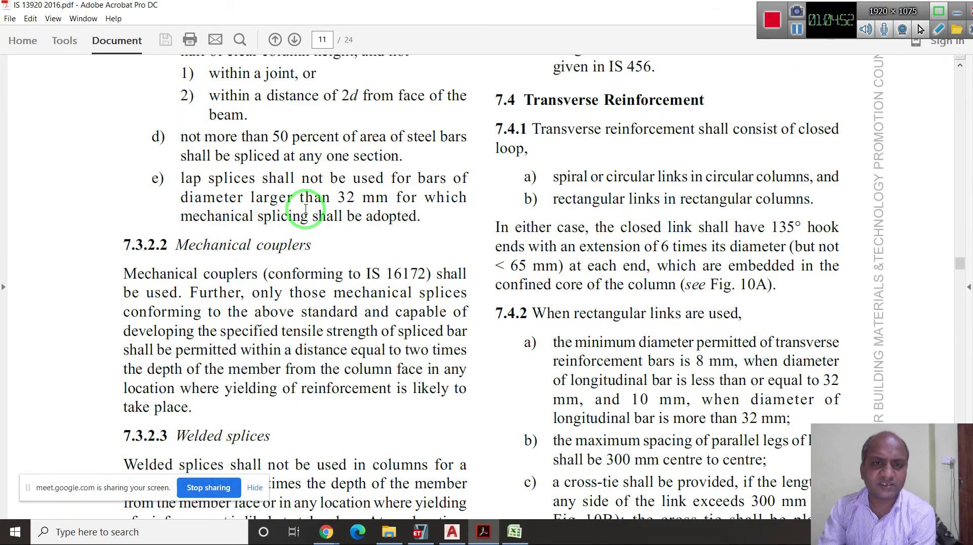
Look back at the strong column–weak beam clause and Fig. 8 on page 10, returning to the lap splice rules on page 11
scroll(305, 209, down, 20)
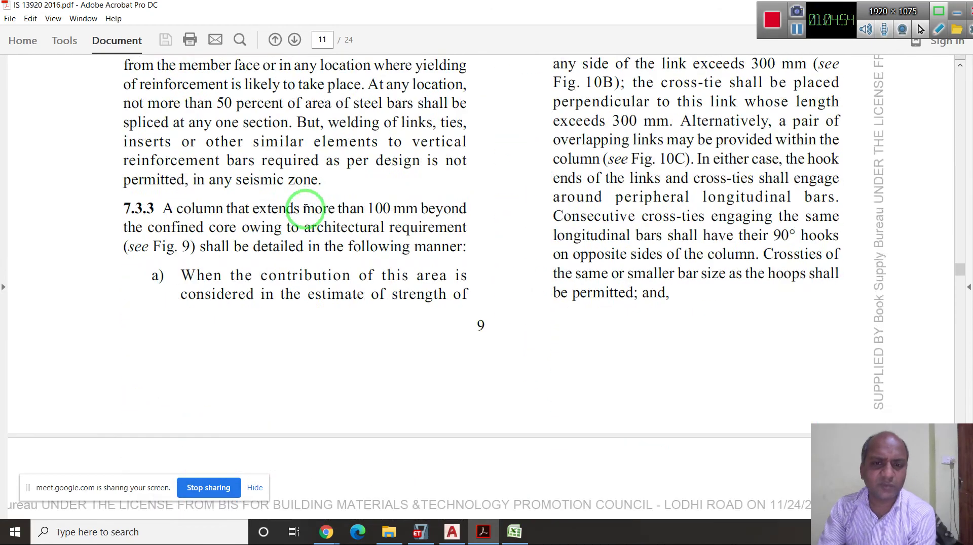
scroll(305, 207, up, 20)
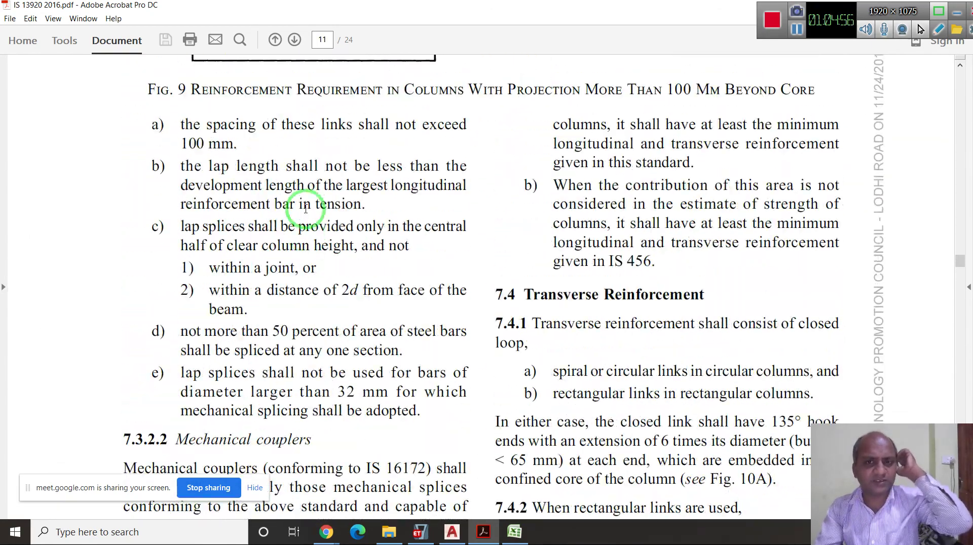
scroll(305, 211, up, 20)
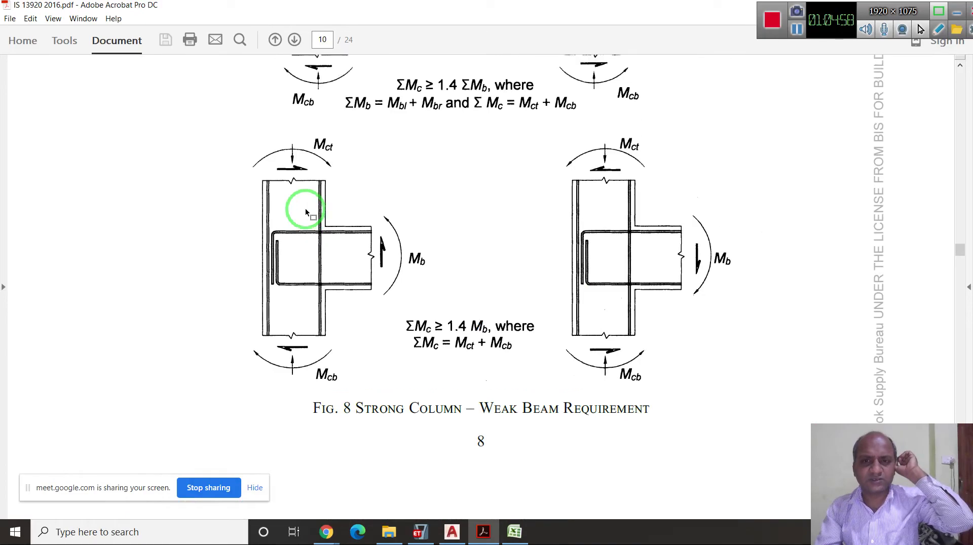
scroll(306, 210, up, 5)
scroll(306, 209, up, 3)
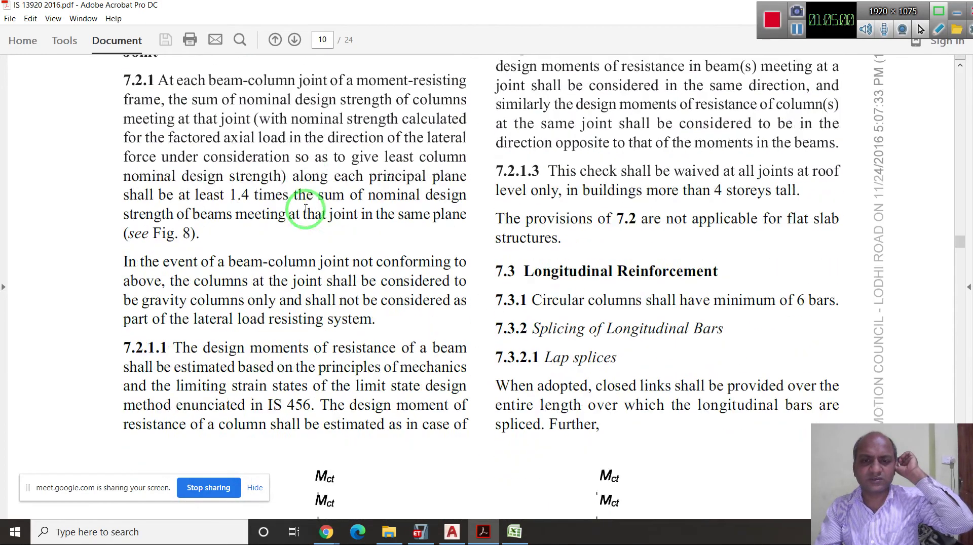
scroll(305, 209, down, 20)
scroll(309, 205, down, 10)
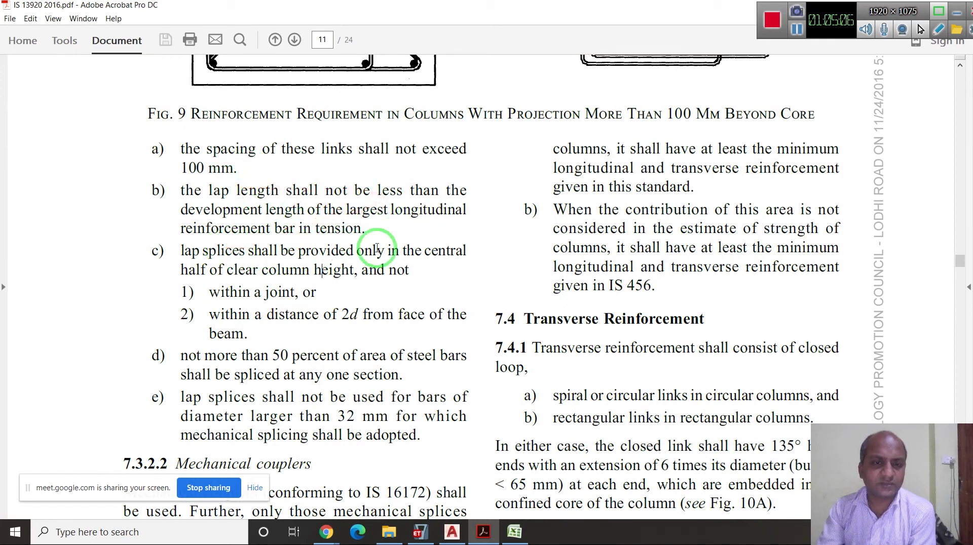
Read lap splice items c to e on splice location, the 50 percent limit per section and bar diameter
scroll(362, 274, down, 2)
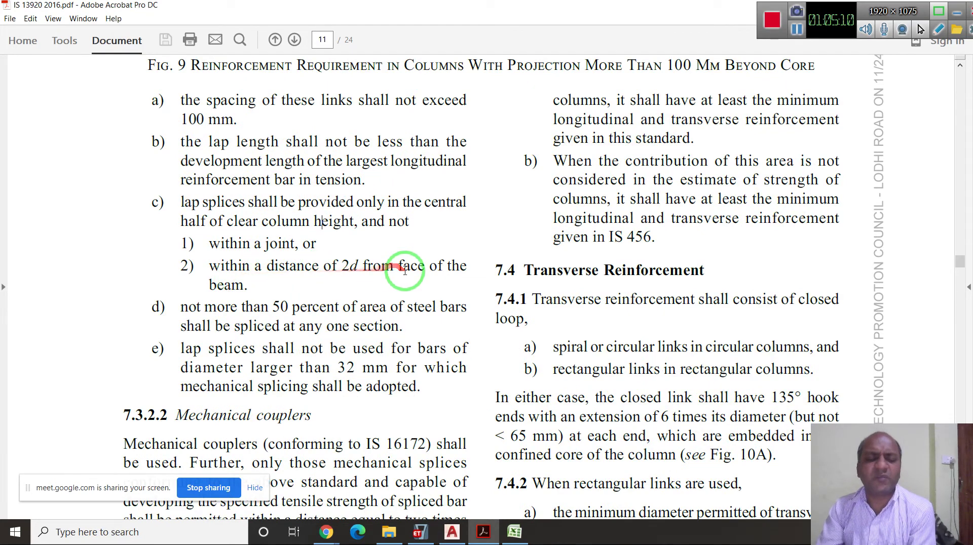
scroll(405, 271, down, 2)
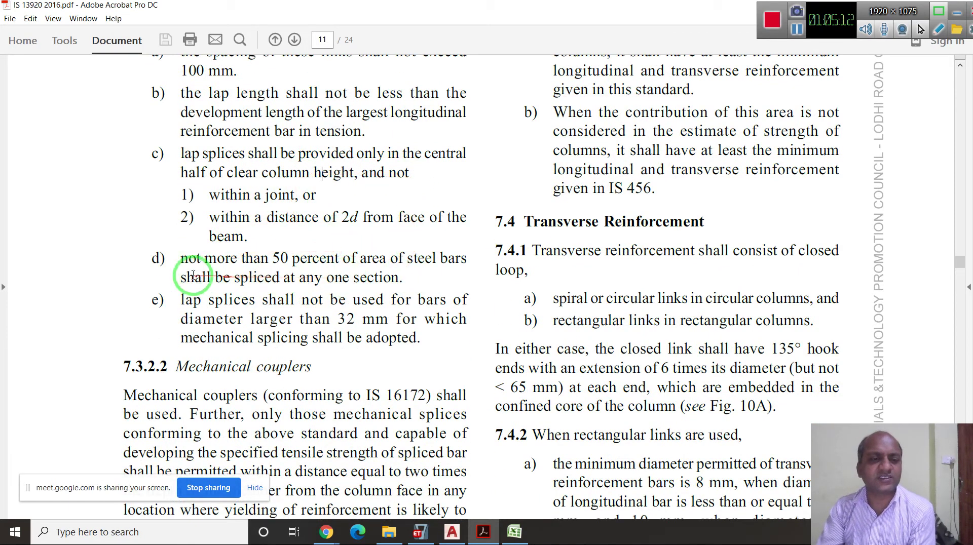
scroll(193, 275, down, 3)
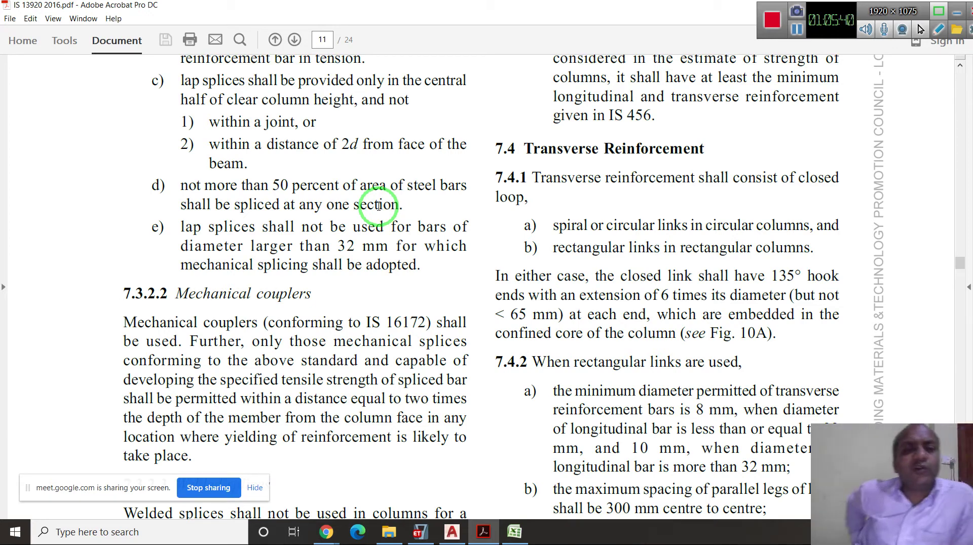
Review the mechanical coupler, welded splice and projecting column clauses on page 11 together with Fig. 9
scroll(379, 206, down, 10)
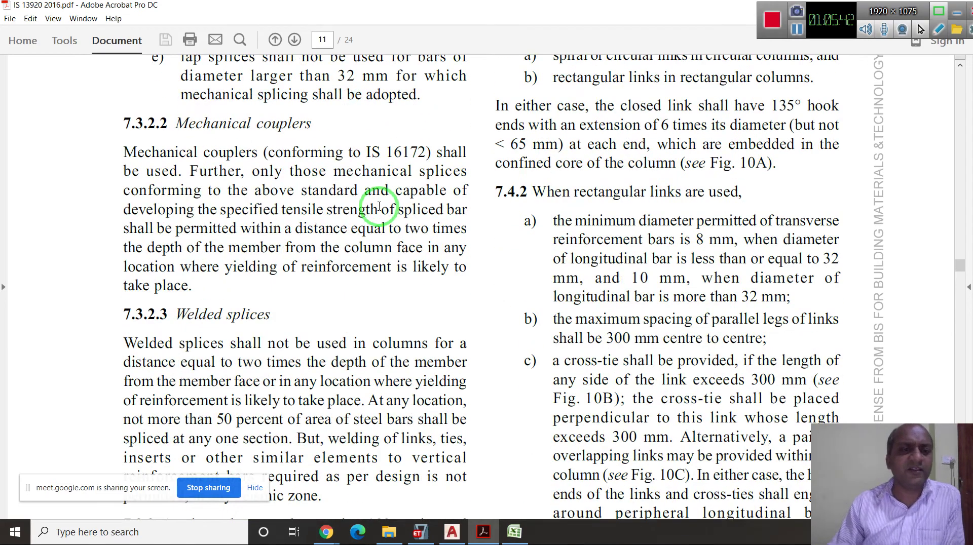
scroll(237, 217, down, 2)
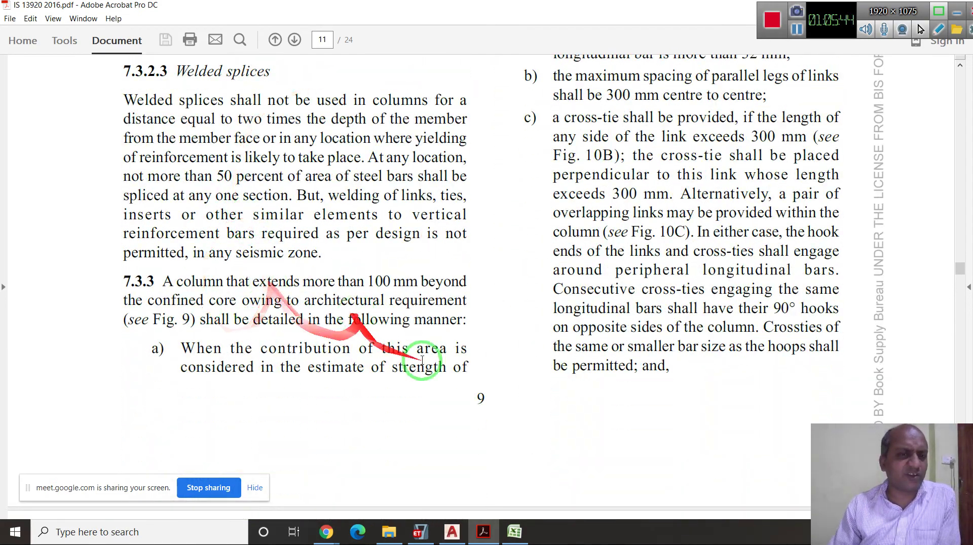
scroll(643, 400, up, 4)
scroll(195, 304, down, 3)
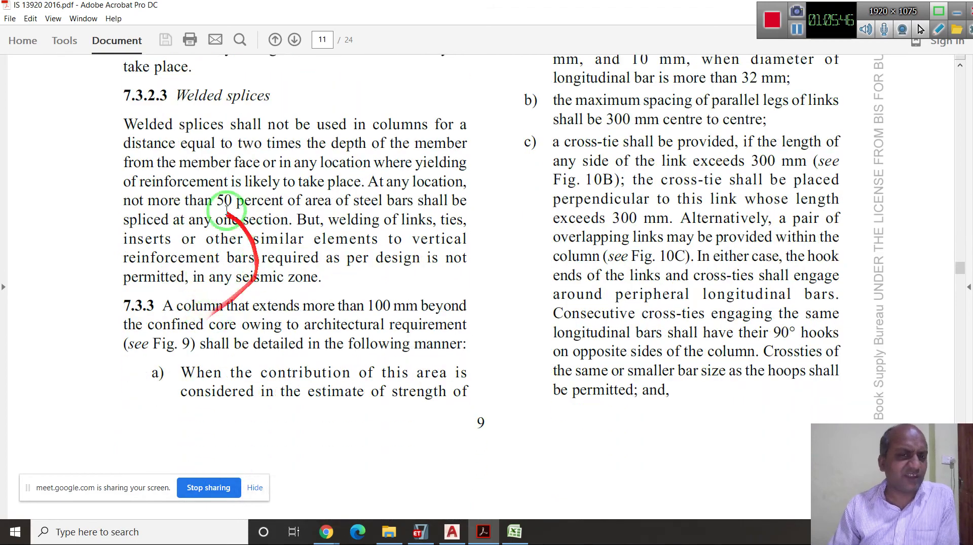
scroll(640, 276, up, 5)
scroll(641, 276, up, 15)
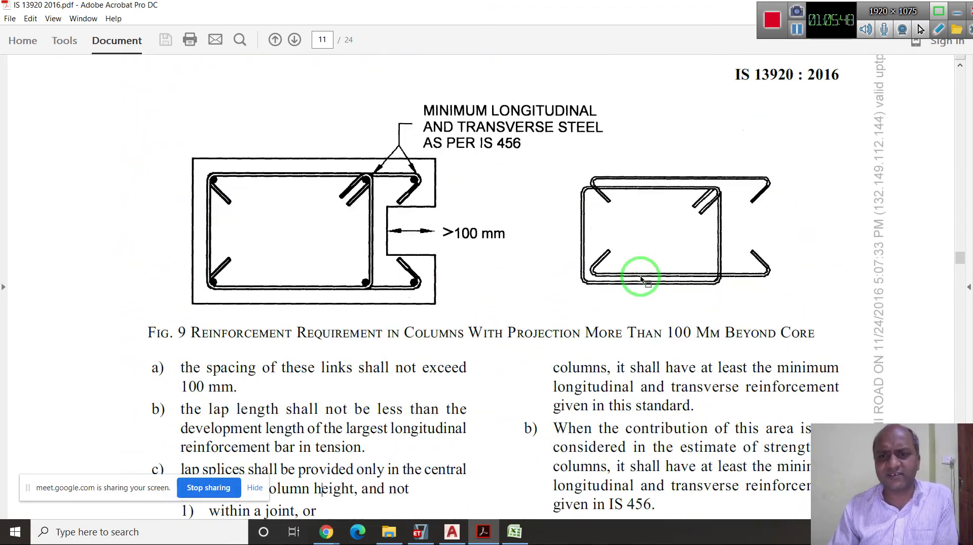
Read clause 7.4.1 on closed links, their 135° hook ends and the required hook extension in columns
scroll(641, 276, down, 10)
scroll(641, 276, down, 4)
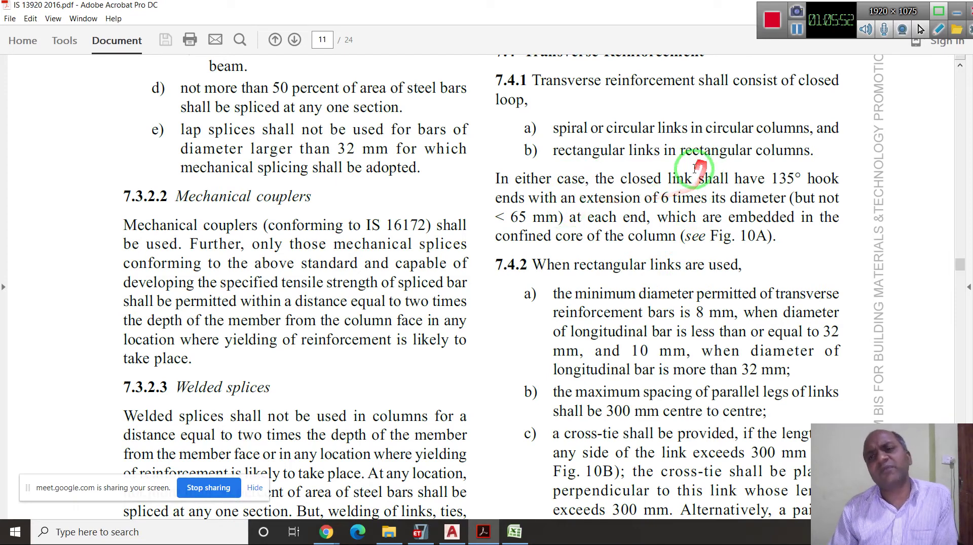
scroll(693, 174, up, 1)
scroll(694, 175, up, 1)
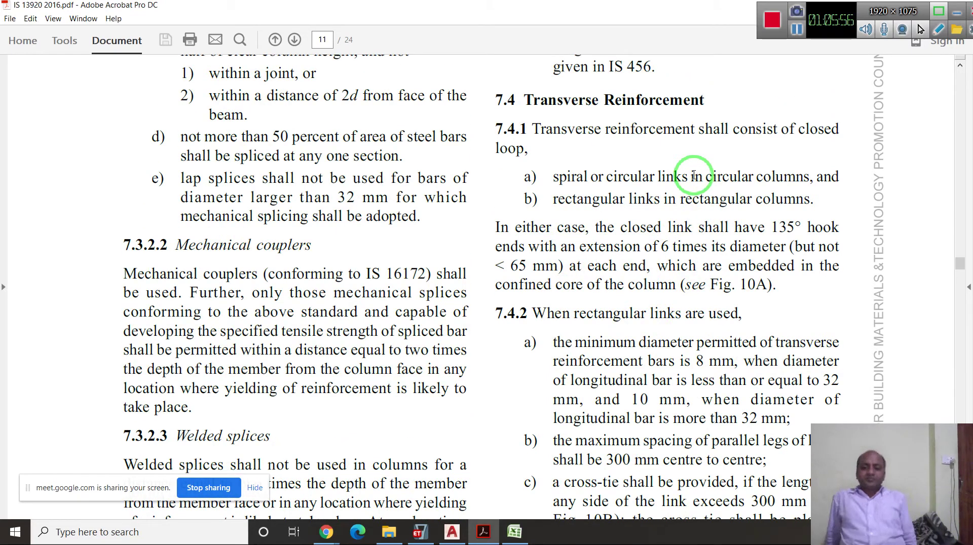
drag(693, 175, 800, 251)
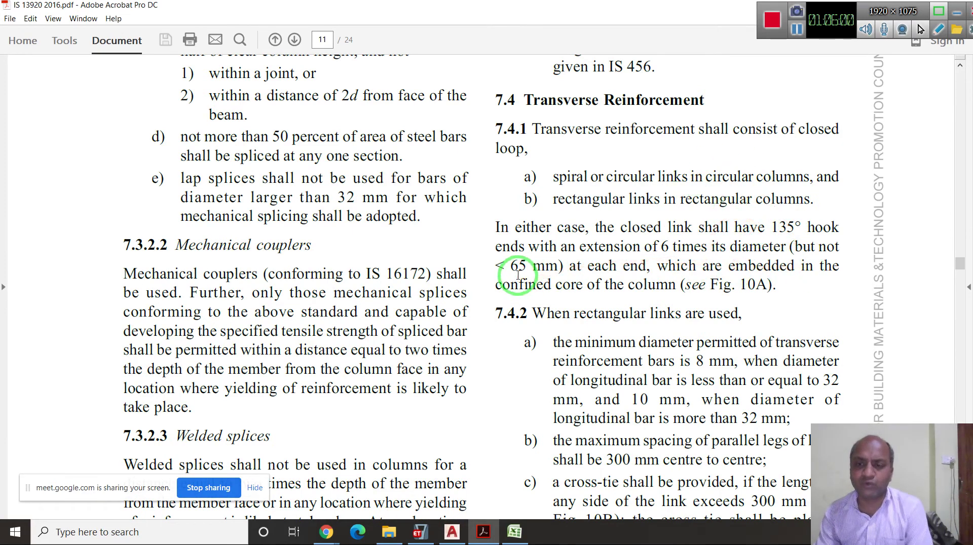
mouse_move(509, 269)
mouse_down()
mouse_move(652, 282)
mouse_move(666, 266)
mouse_move(542, 256)
mouse_up()
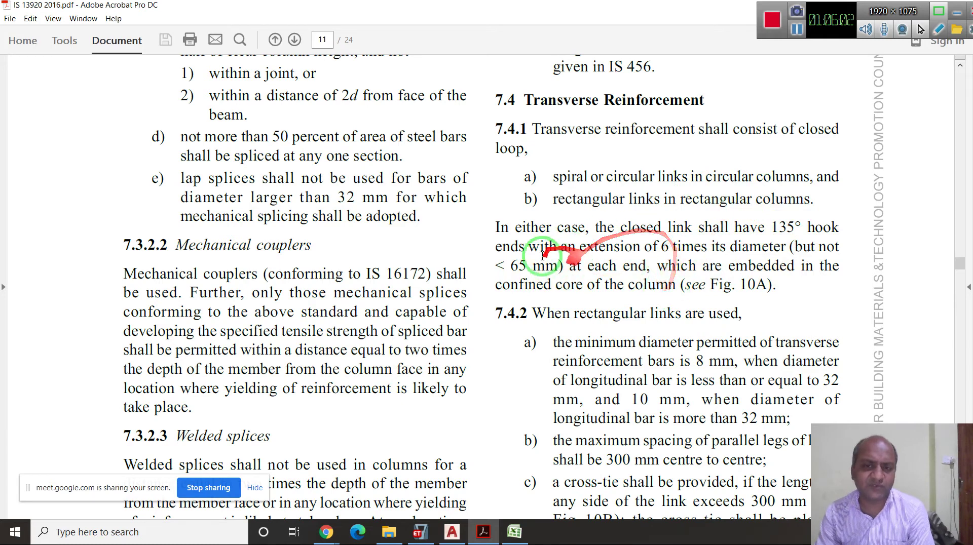
Read clause 7.4.2 items a and b on minimum link diameter and maximum spacing of parallel link legs
scroll(740, 278, down, 3)
scroll(523, 269, down, 2)
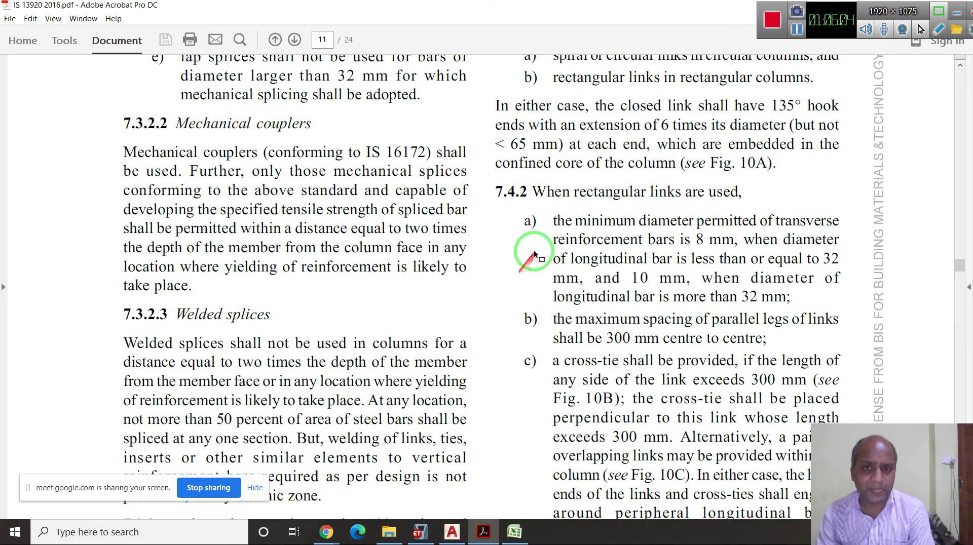
scroll(625, 201, down, 3)
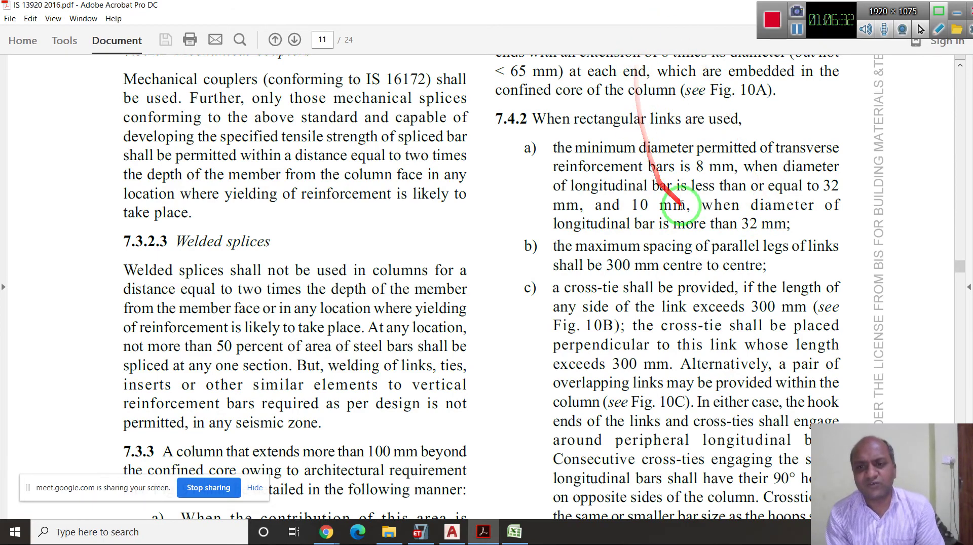
scroll(682, 170, down, 2)
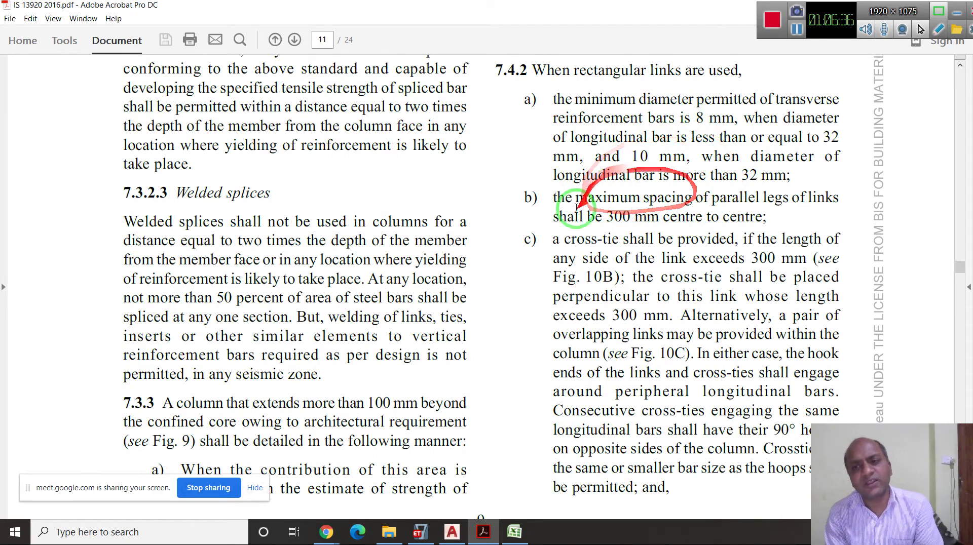
scroll(633, 188, down, 1)
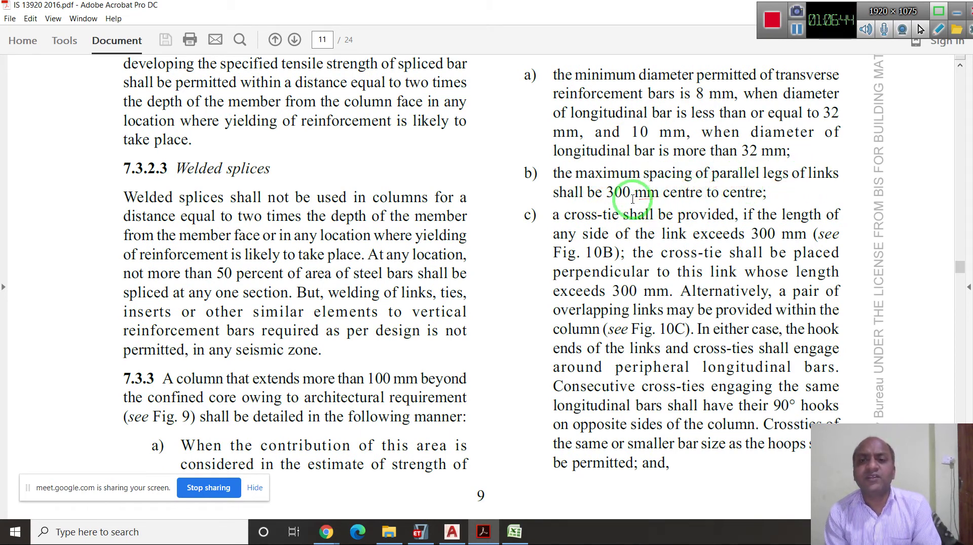
scroll(732, 193, up, 1)
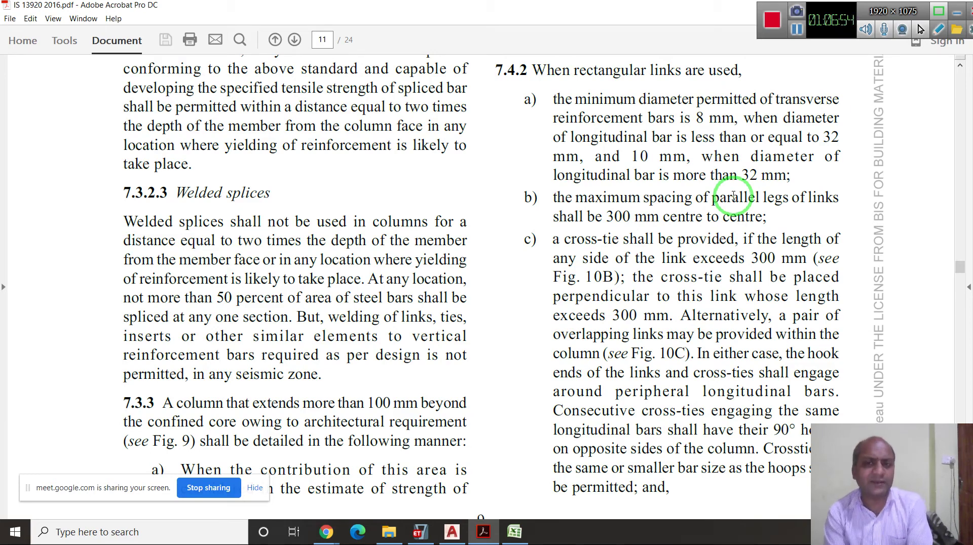
scroll(671, 278, down, 2)
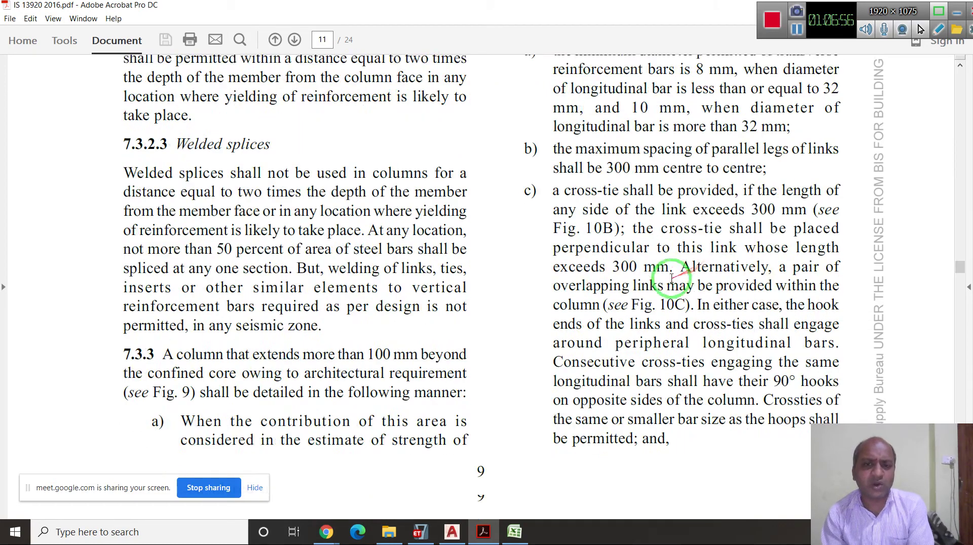
View Fig. 10 and item d on page 12, returning to the cross-tie rule in clause 7.4.2 item c
scroll(670, 277, down, 15)
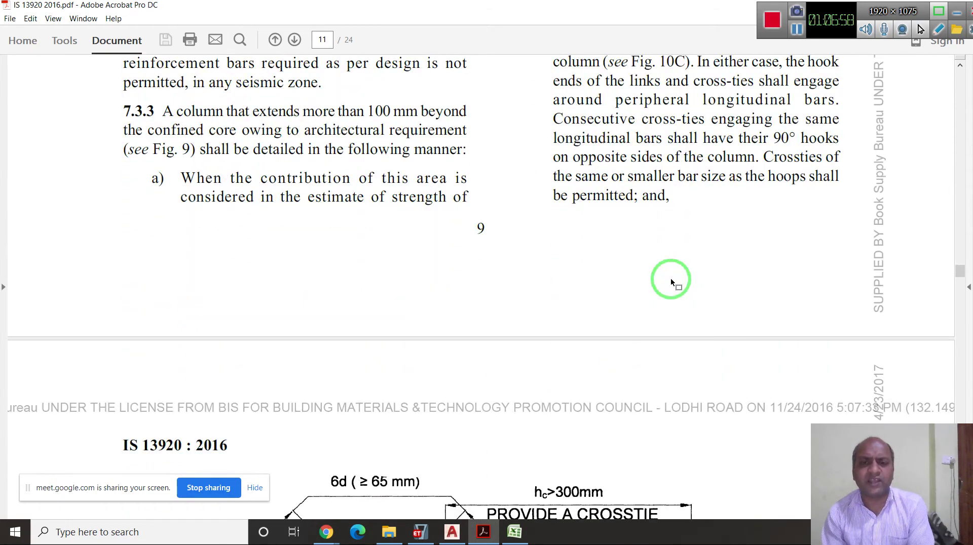
scroll(670, 277, down, 11)
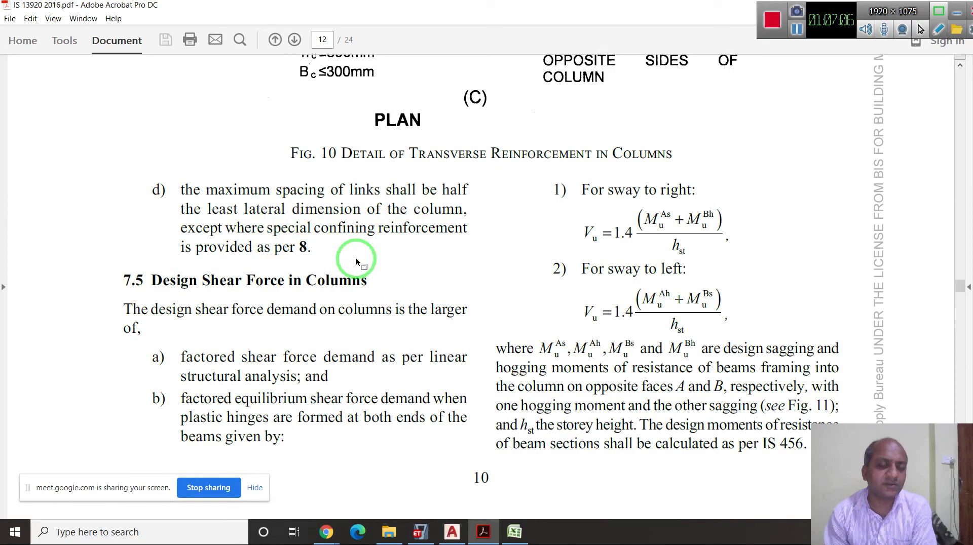
scroll(356, 260, up, 15)
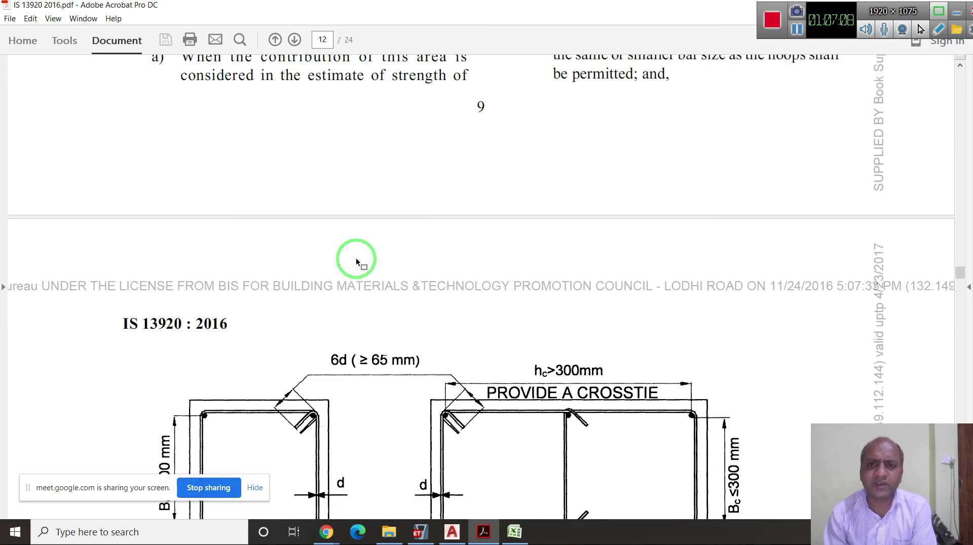
scroll(356, 262, up, 8)
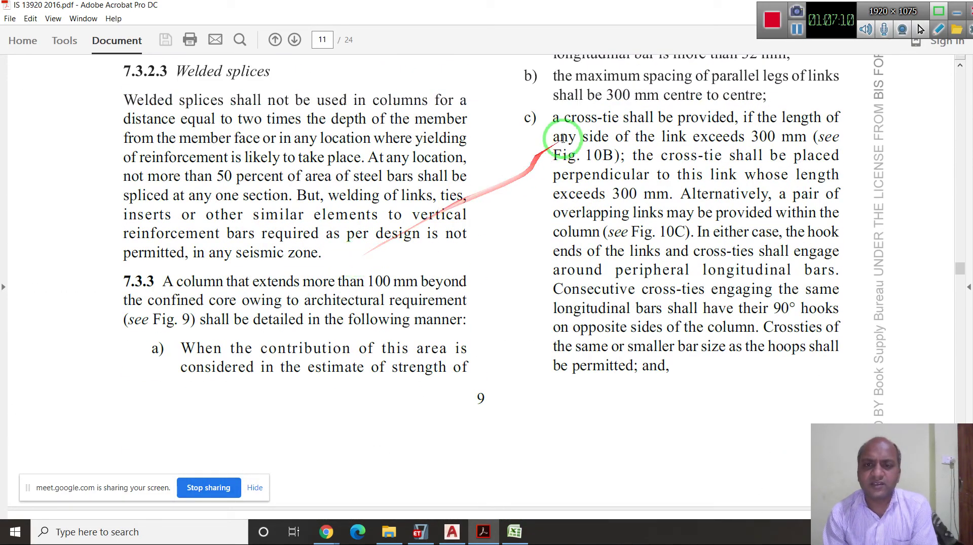
Reread the cross-tie rule and select the text "300 mm centre to centre;" in clause 7.4.2 item b
scroll(570, 126, up, 1)
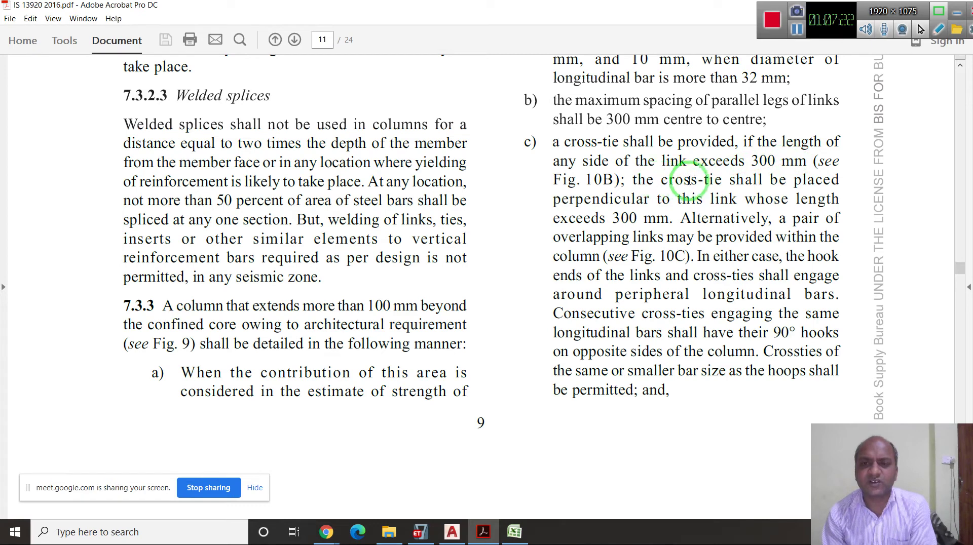
scroll(812, 181, up, 1)
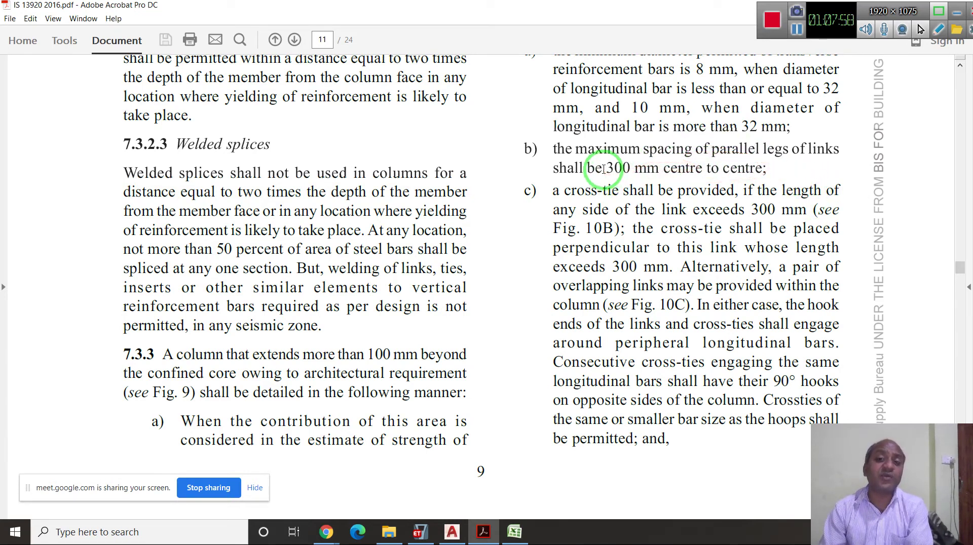
drag(603, 169, 768, 171)
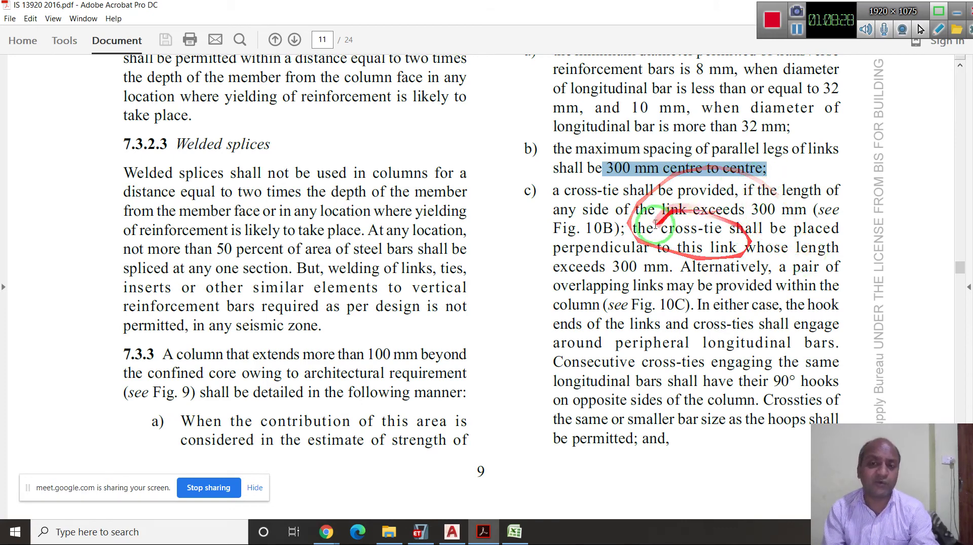
Examine the link and crosstie details in Fig. 10, down to item d on maximum link spacing
scroll(665, 257, down, 4)
scroll(664, 256, down, 20)
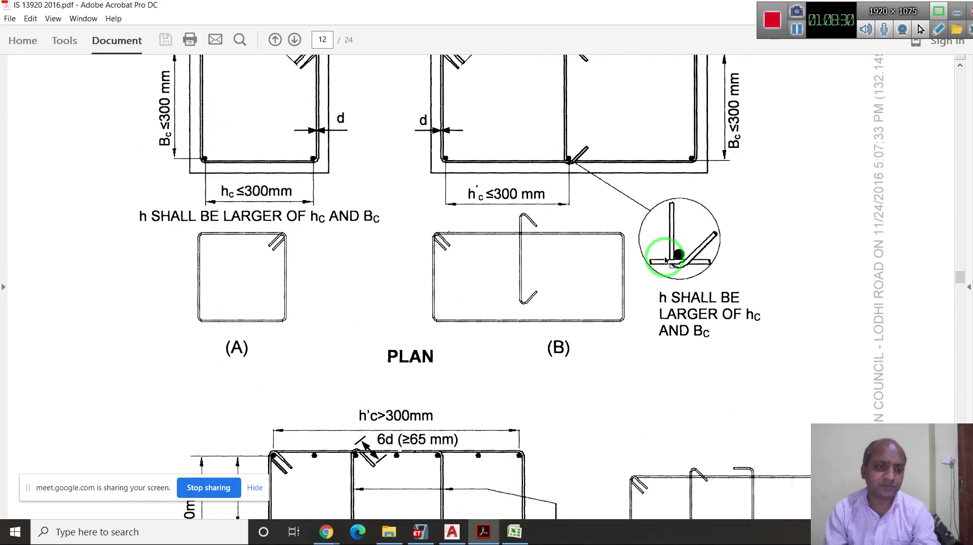
scroll(665, 257, down, 2)
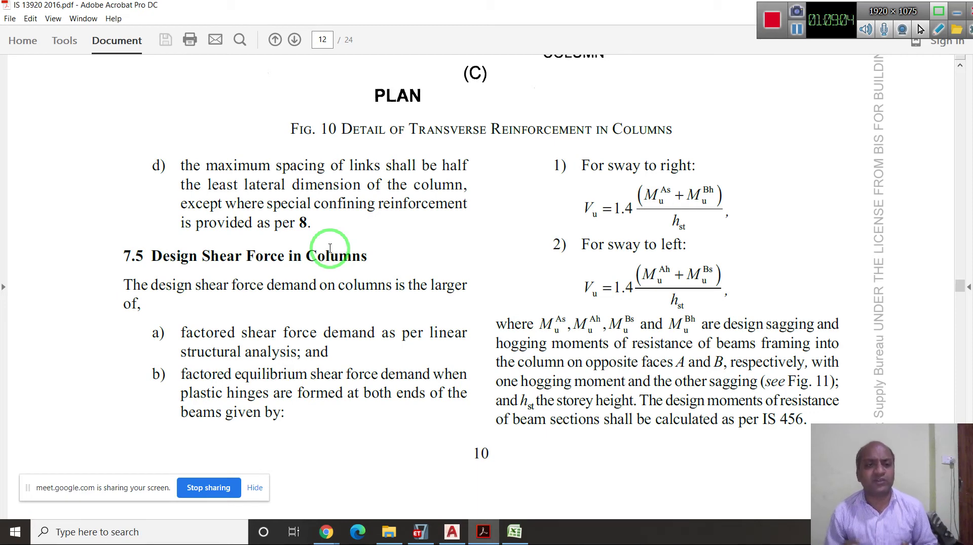
Read clause 7.5 on column design shear force for both sway directions and continue to section 8, Special Confining Reinforcement, on page 13
scroll(228, 335, down, 1)
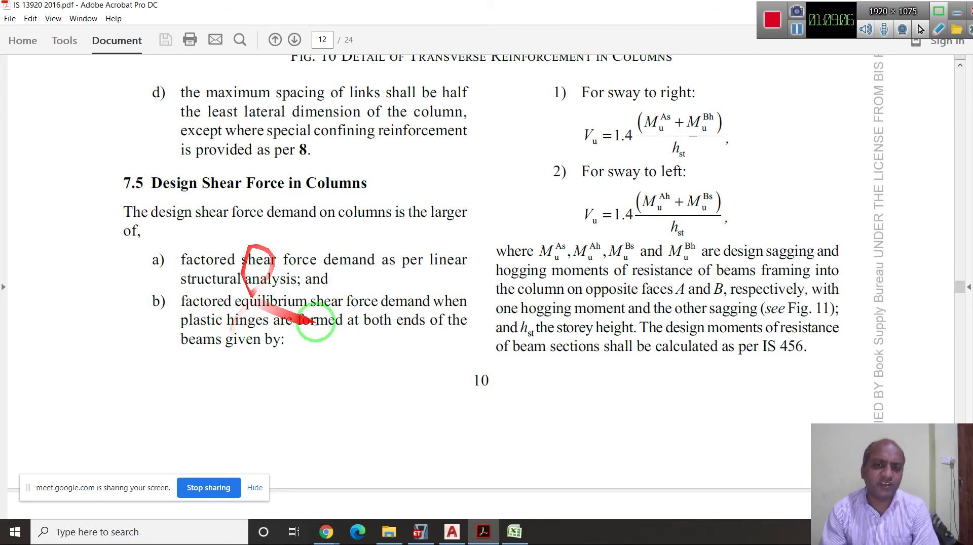
scroll(324, 323, up, 1)
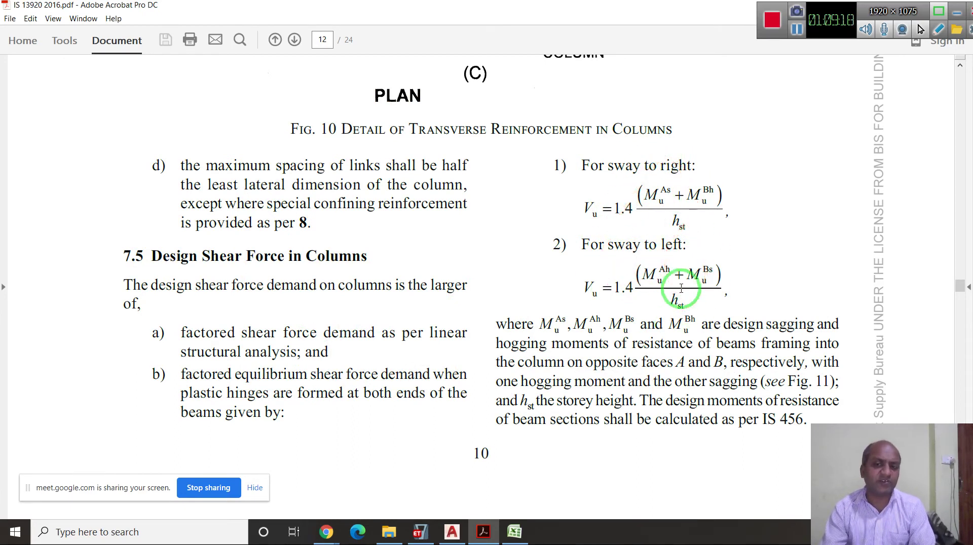
scroll(680, 288, down, 3)
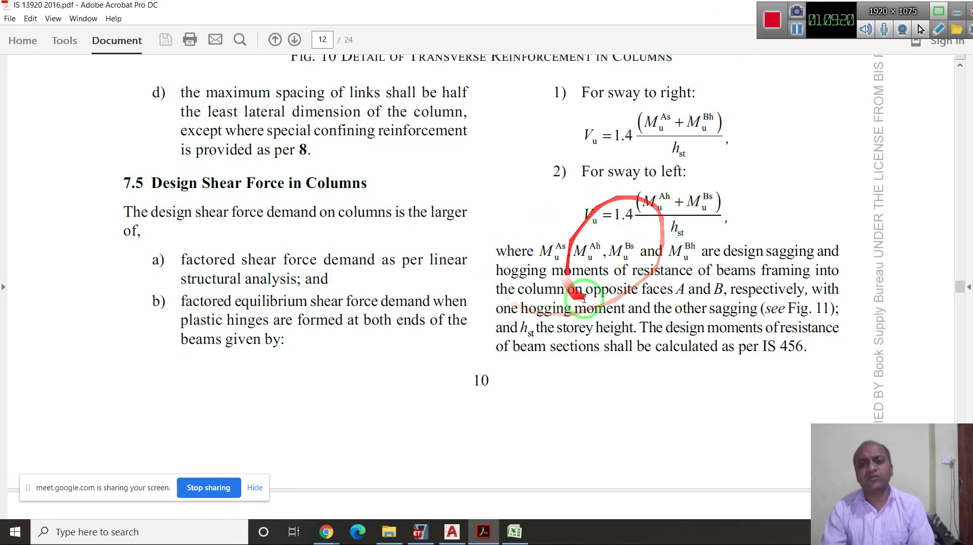
scroll(589, 299, down, 10)
scroll(590, 300, down, 6)
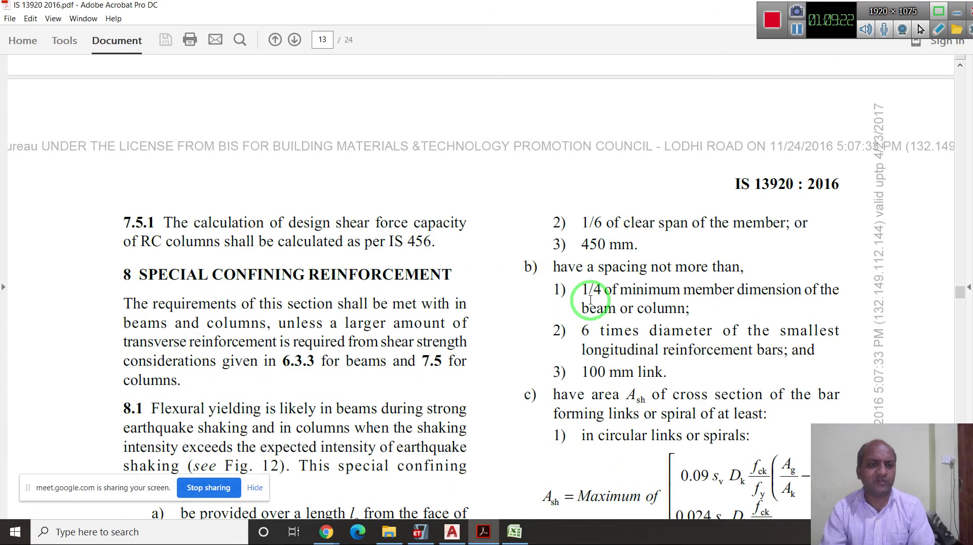
Read the section 8 introduction and clause 8.1 item a on the length over which special confining reinforcement must be provided
scroll(591, 299, down, 6)
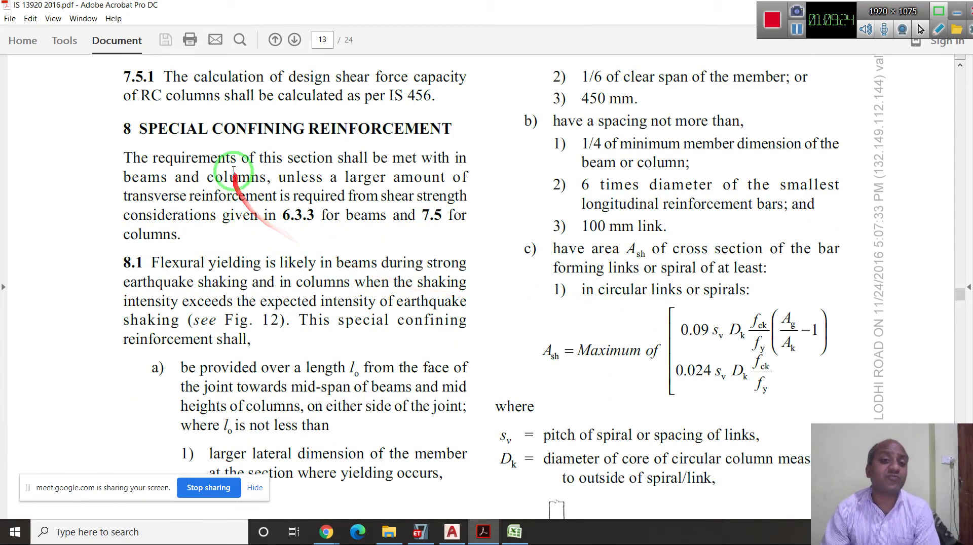
scroll(324, 233, down, 5)
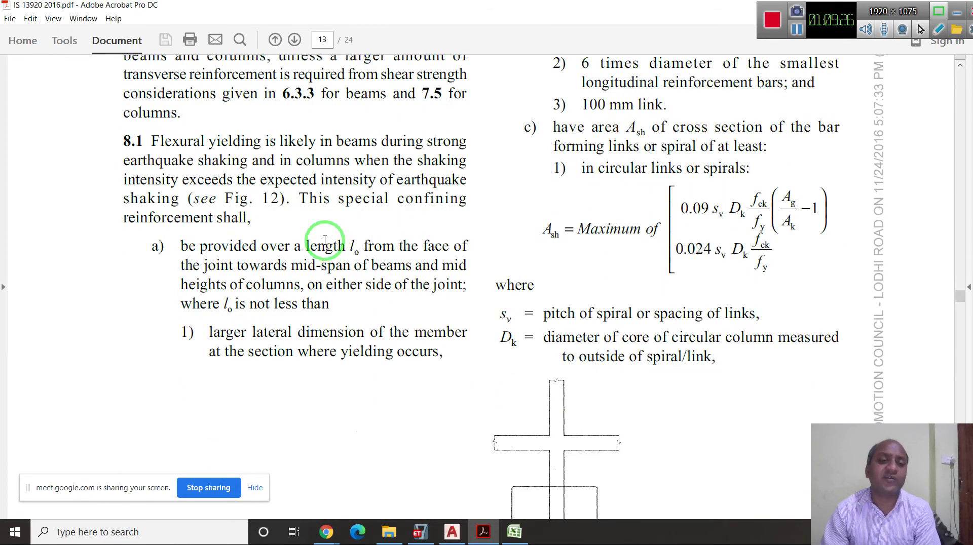
scroll(324, 240, down, 3)
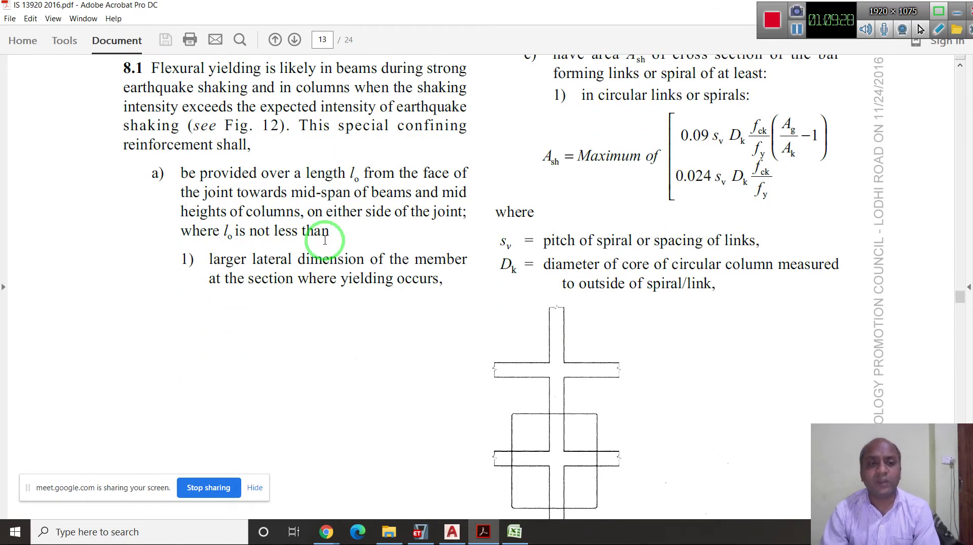
scroll(324, 240, up, 2)
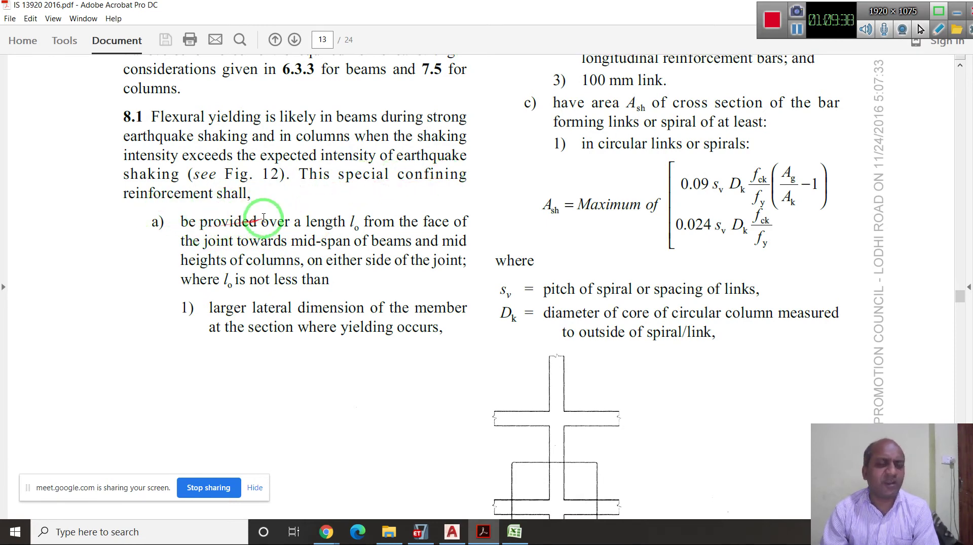
scroll(355, 224, down, 3)
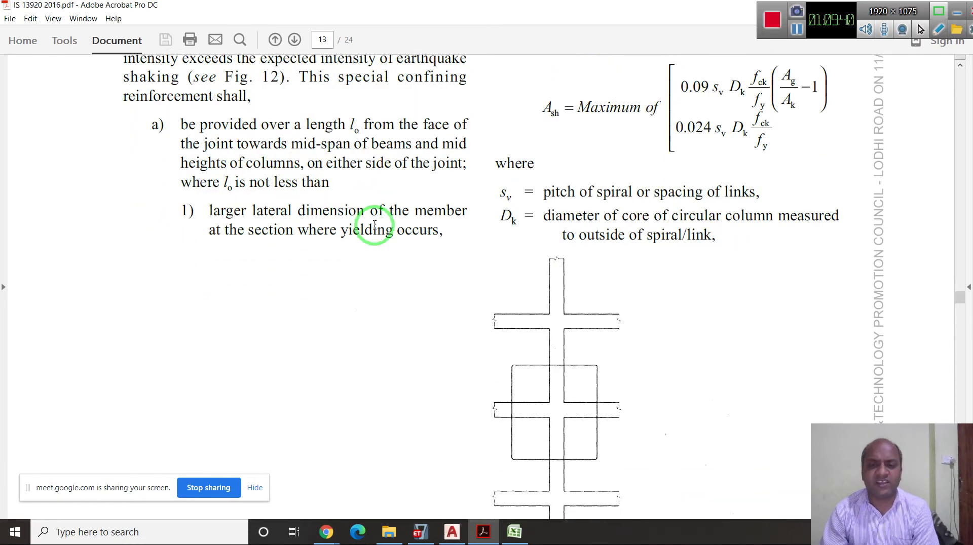
scroll(374, 226, up, 2)
scroll(375, 226, down, 5)
scroll(375, 226, up, 5)
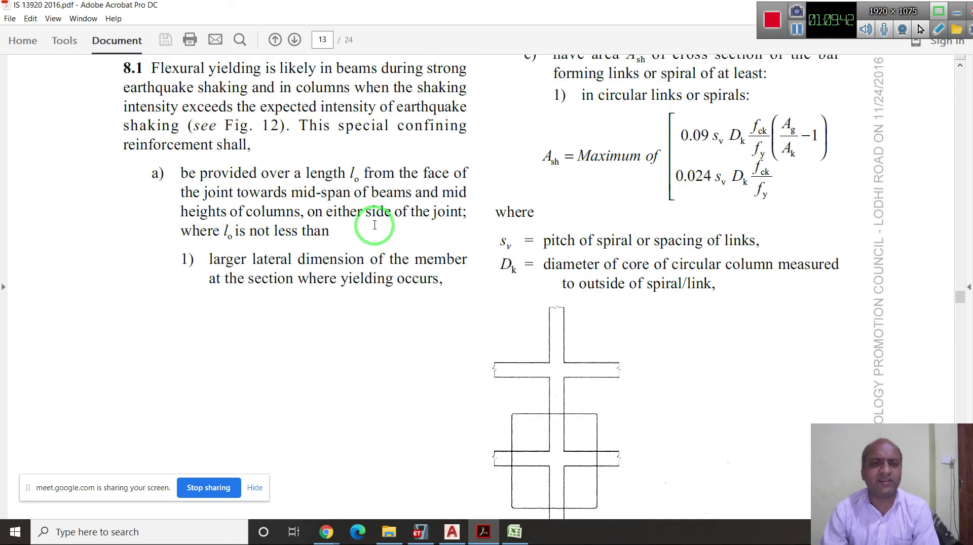
scroll(339, 208, down, 1)
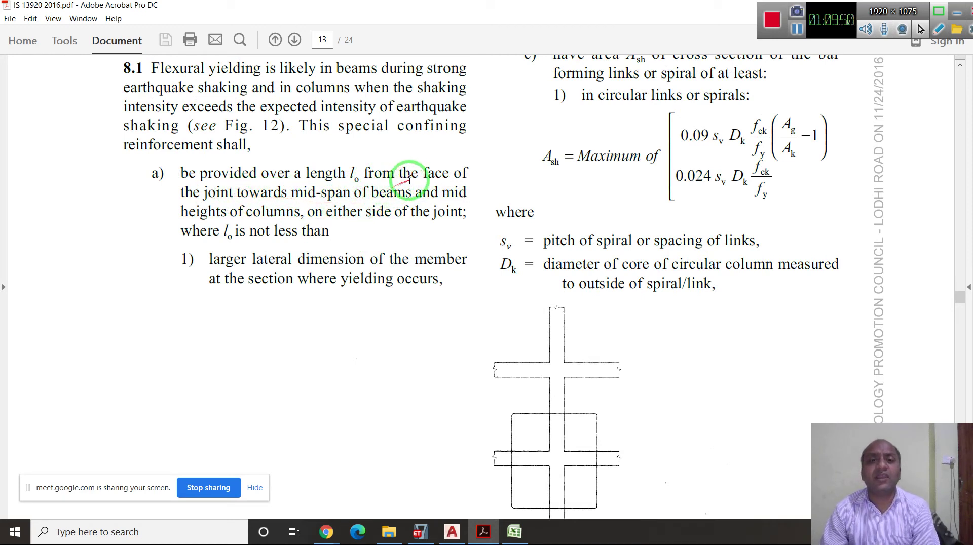
drag(425, 181, 301, 196)
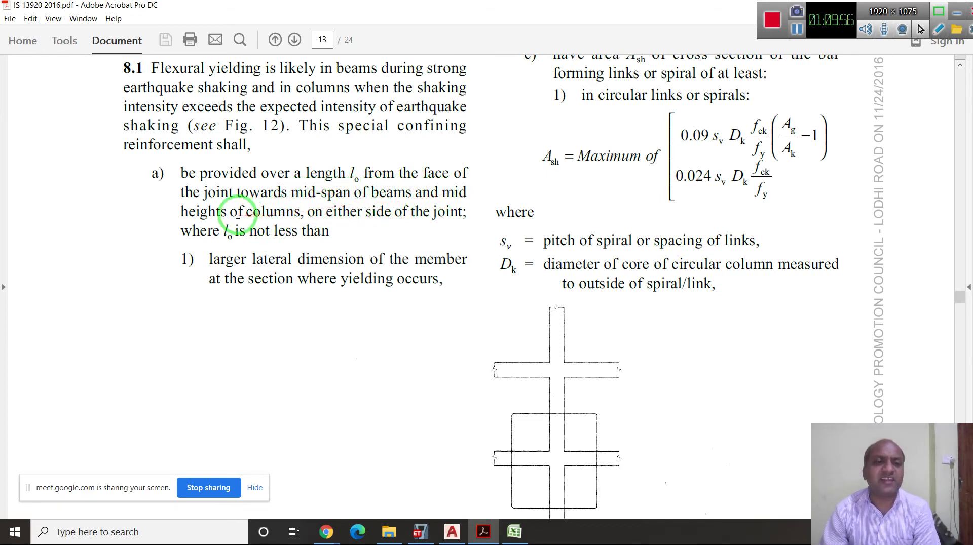
drag(286, 213, 320, 212)
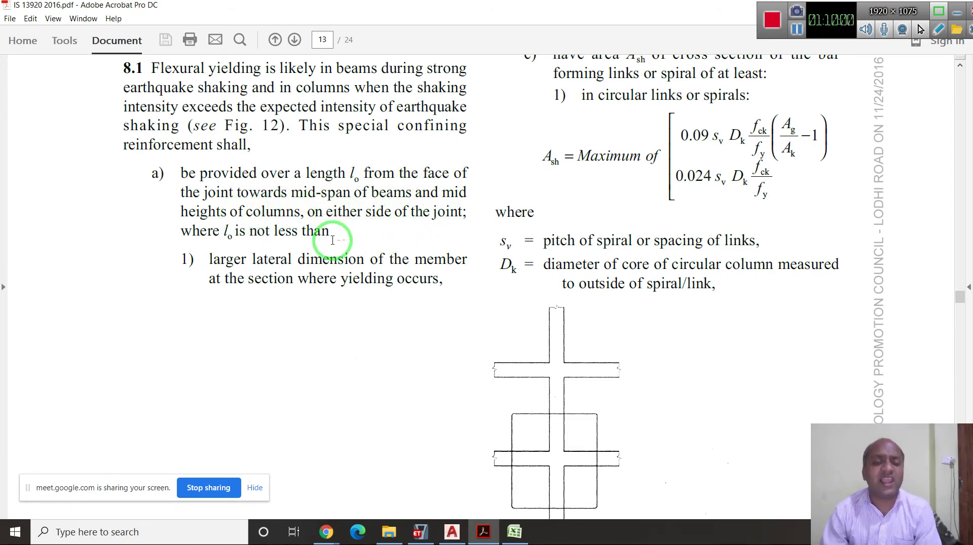
scroll(330, 239, down, 2)
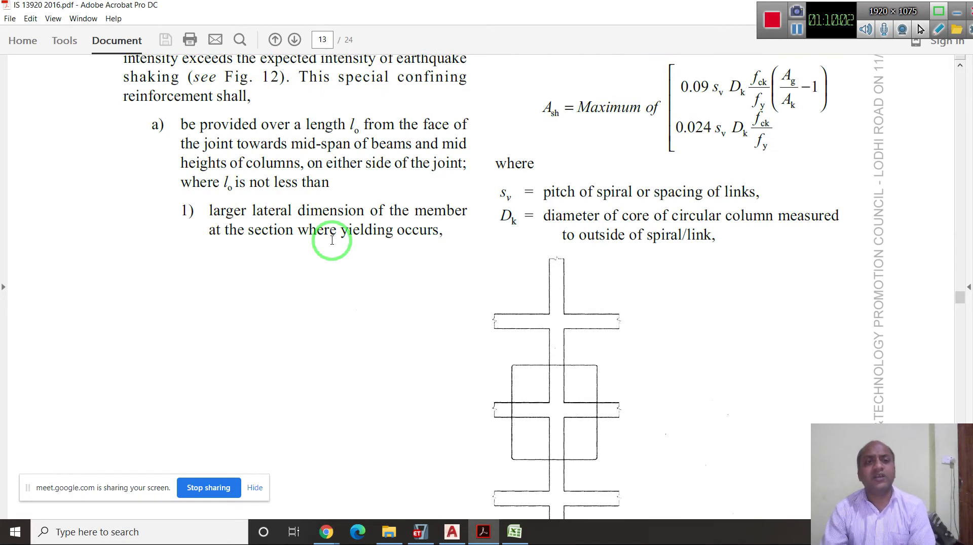
scroll(291, 246, down, 2)
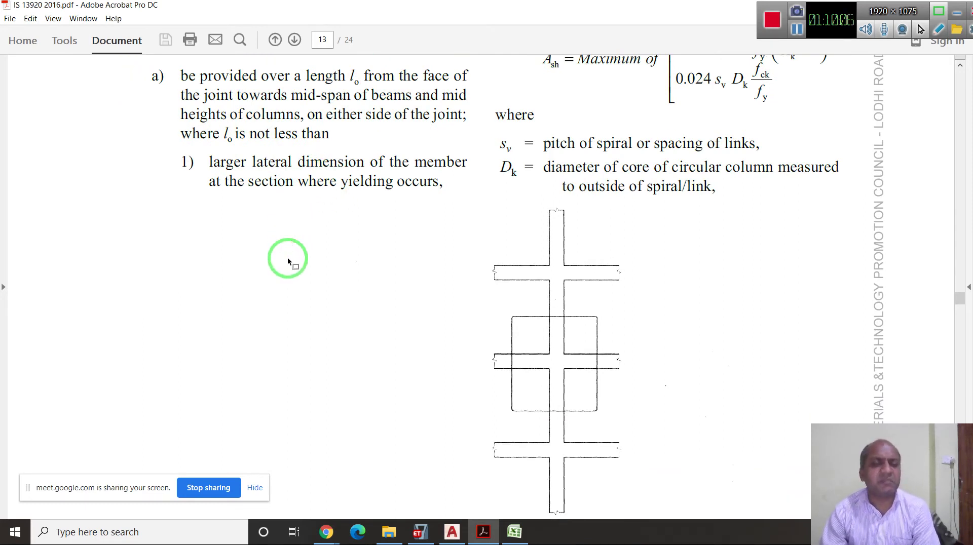
Compare the three minimum limits for the confinement length in clause 8.1 item a, across both columns of page 13
scroll(380, 263, up, 7)
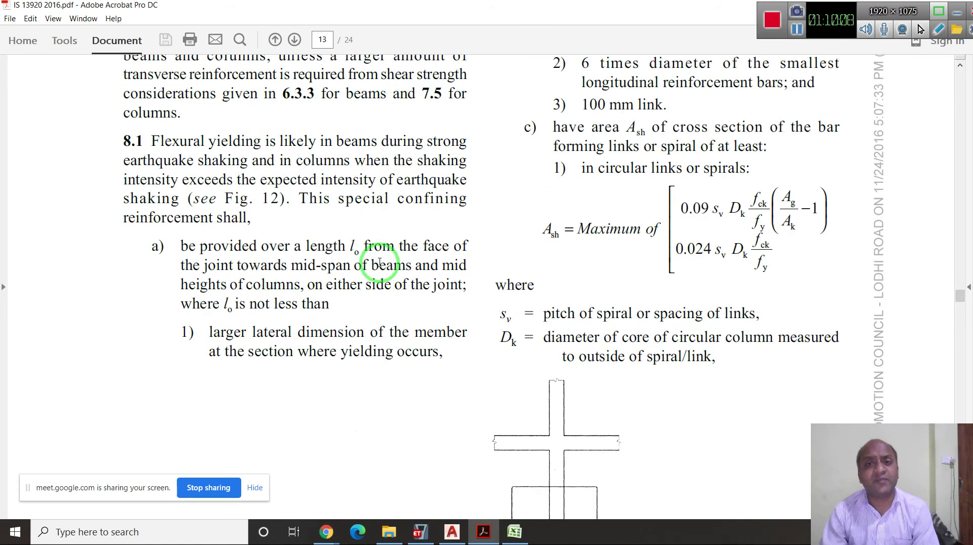
scroll(380, 263, up, 9)
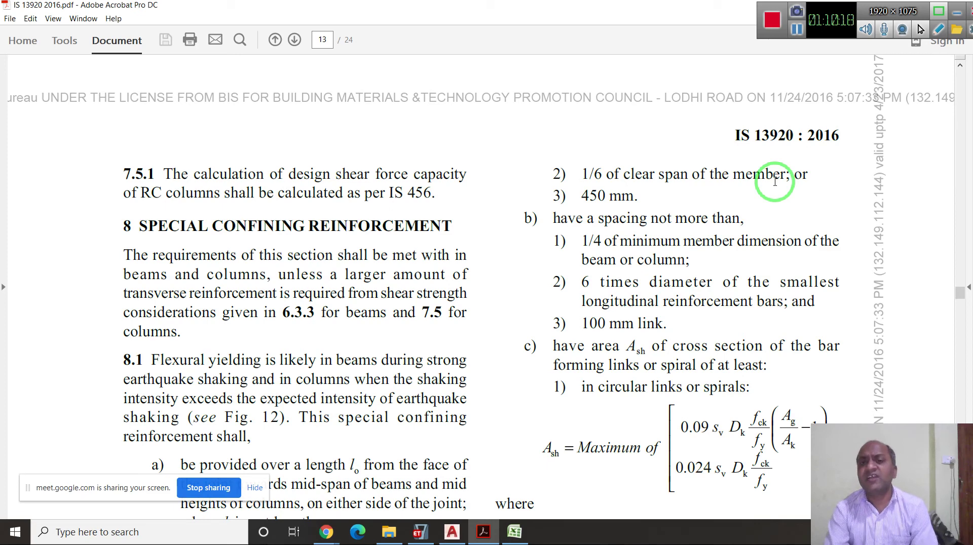
scroll(775, 182, down, 5)
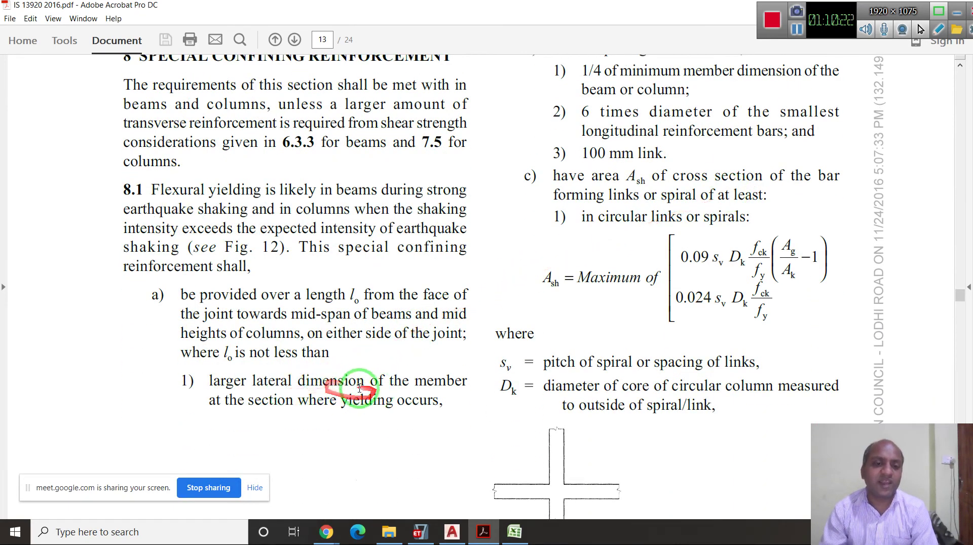
scroll(405, 390, up, 5)
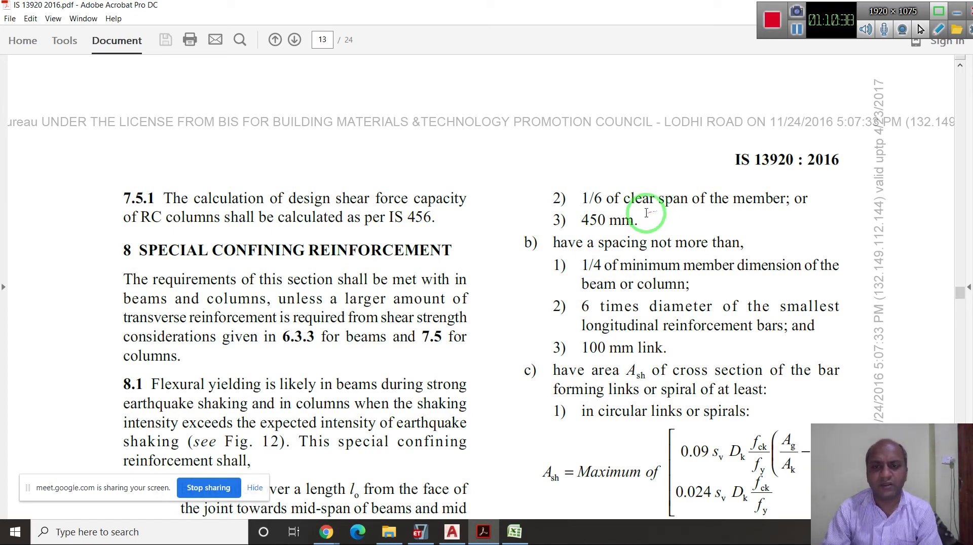
scroll(594, 221, down, 6)
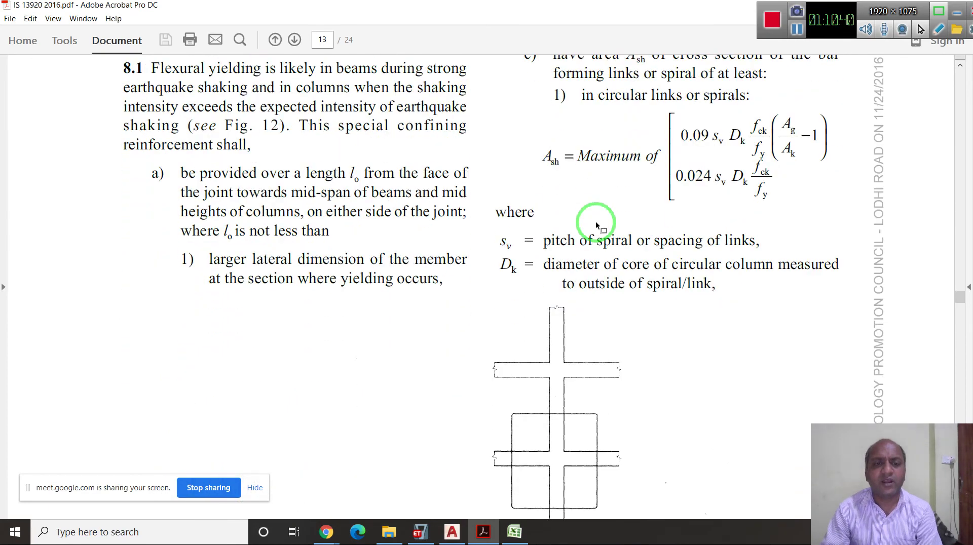
drag(562, 240, 233, 275)
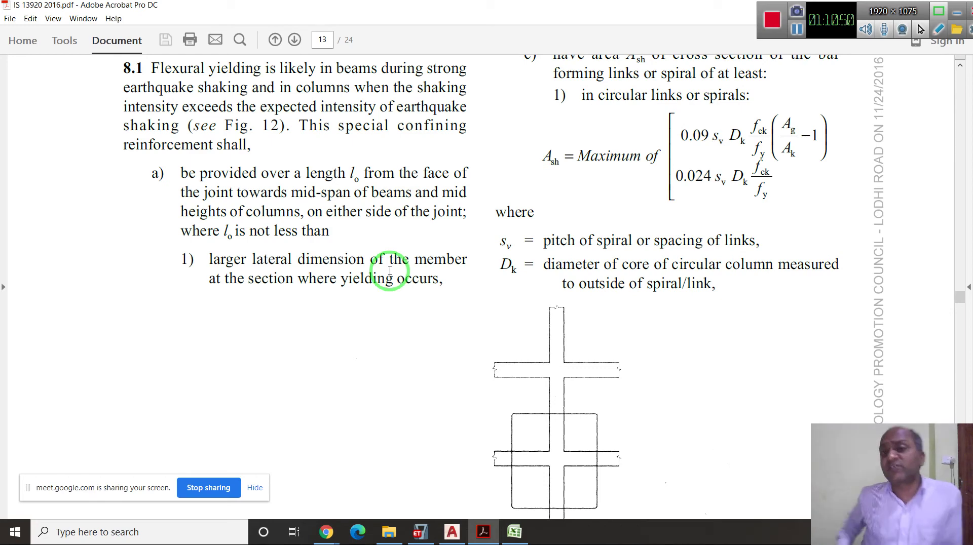
Select the three link spacing limits in clause 8.1 item b, from "1/4 of minimum member dimension" to "100 mm link."
scroll(387, 269, up, 5)
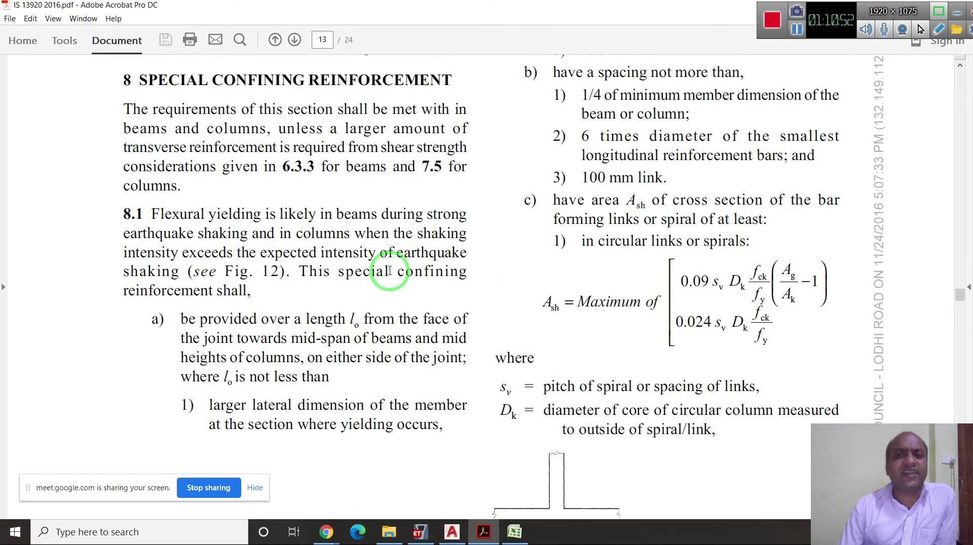
drag(395, 272, 467, 287)
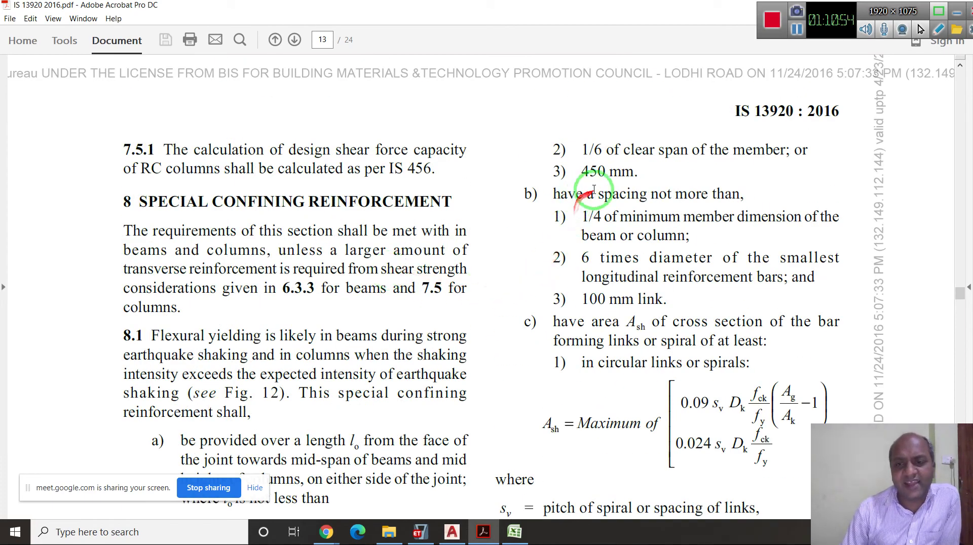
scroll(753, 197, down, 1)
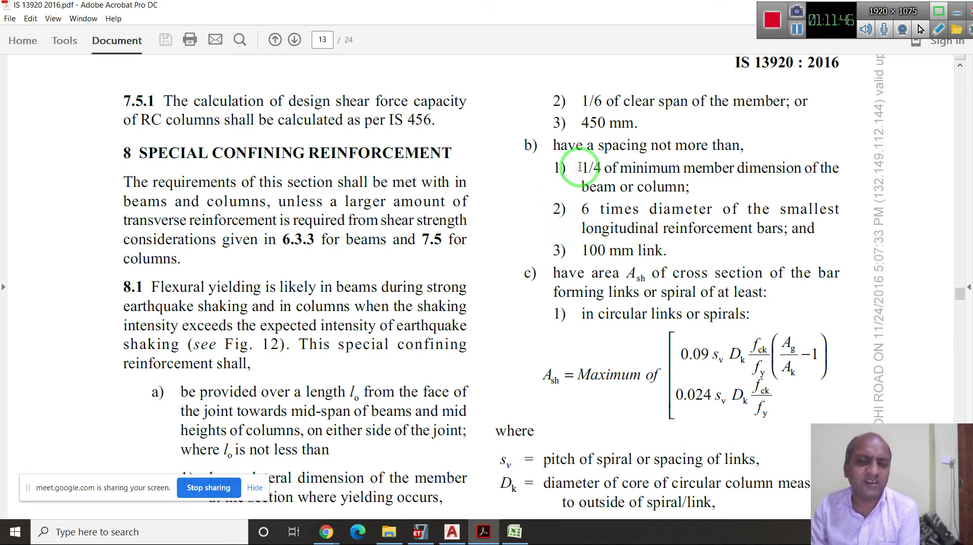
drag(583, 168, 678, 250)
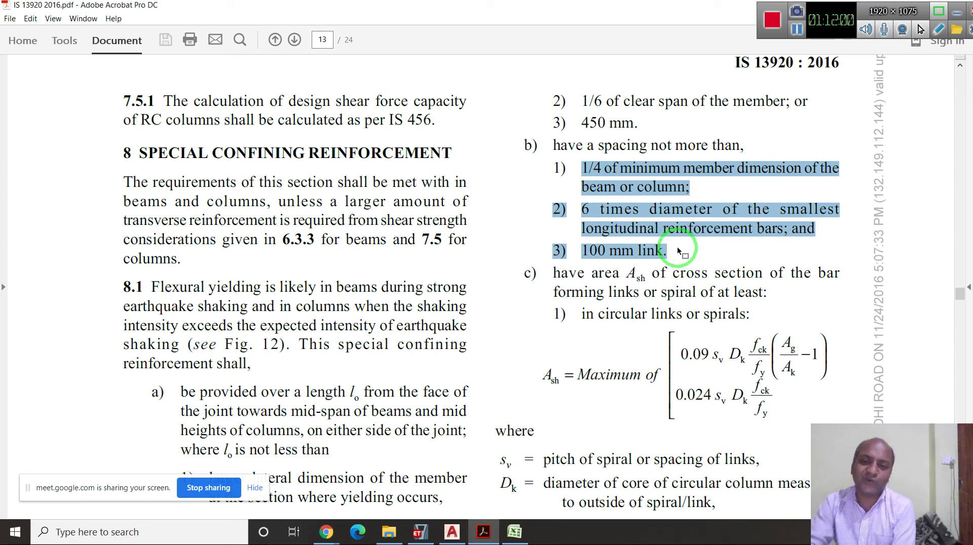
Examine the link area formula for circular links in item c, then Fig. 11 and the rectangular-link formula on page 14
scroll(679, 251, down, 3)
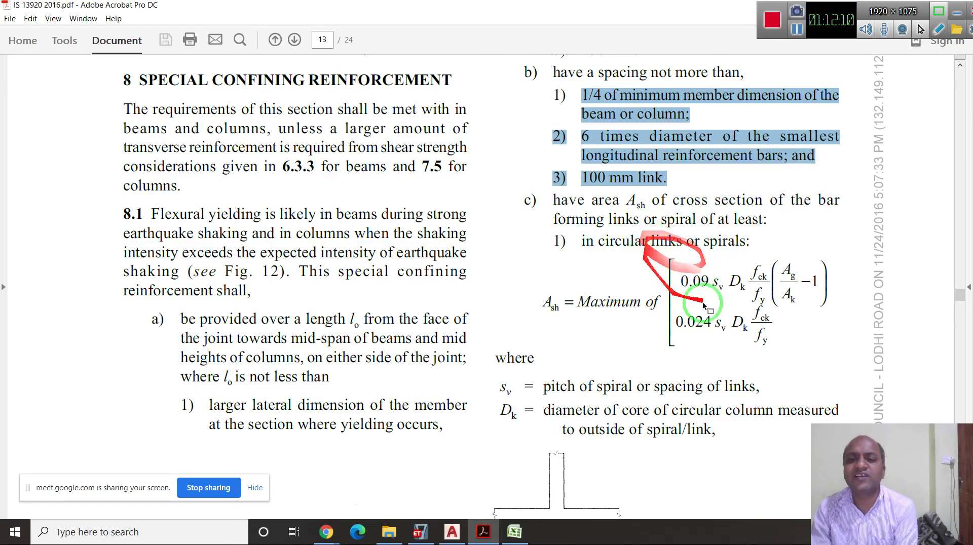
scroll(695, 274, down, 4)
scroll(695, 275, down, 20)
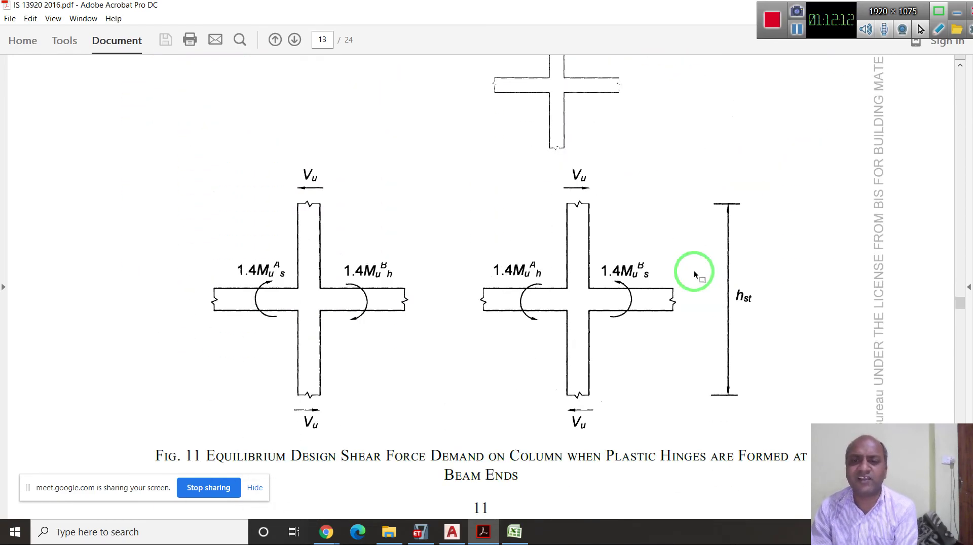
scroll(695, 274, down, 20)
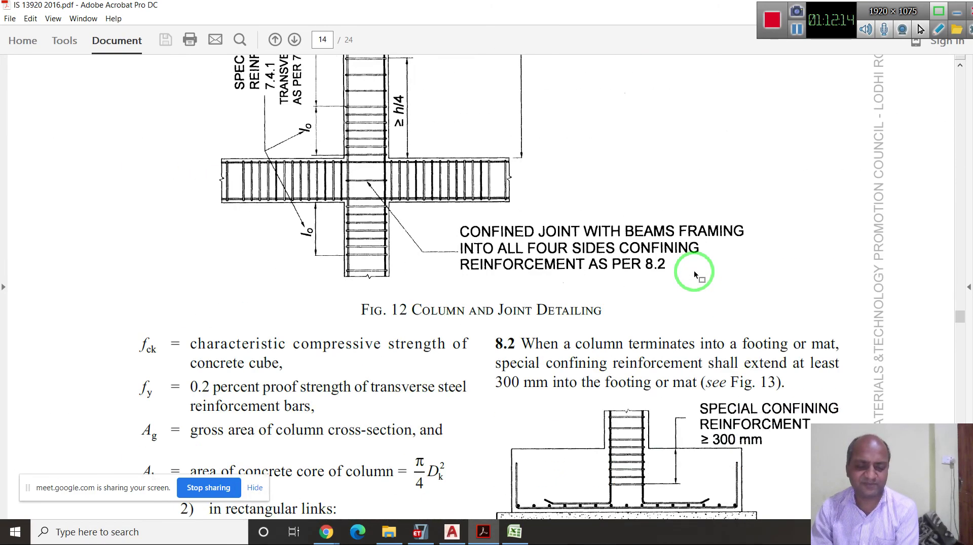
scroll(695, 274, down, 4)
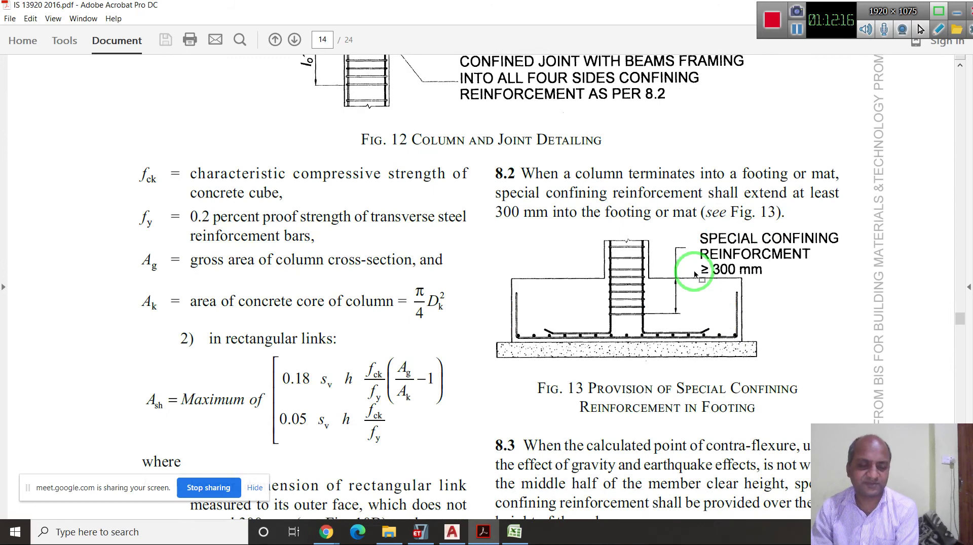
scroll(695, 274, up, 3)
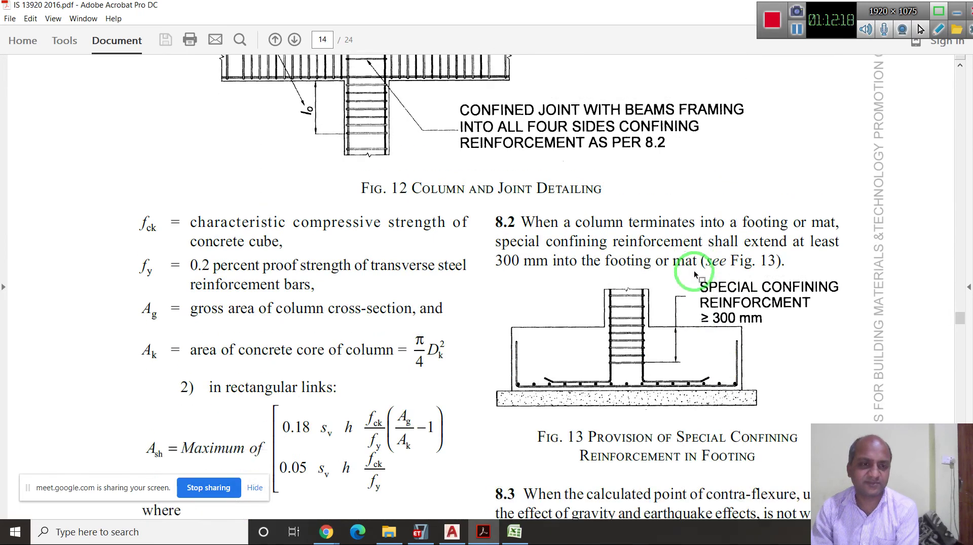
scroll(695, 274, down, 3)
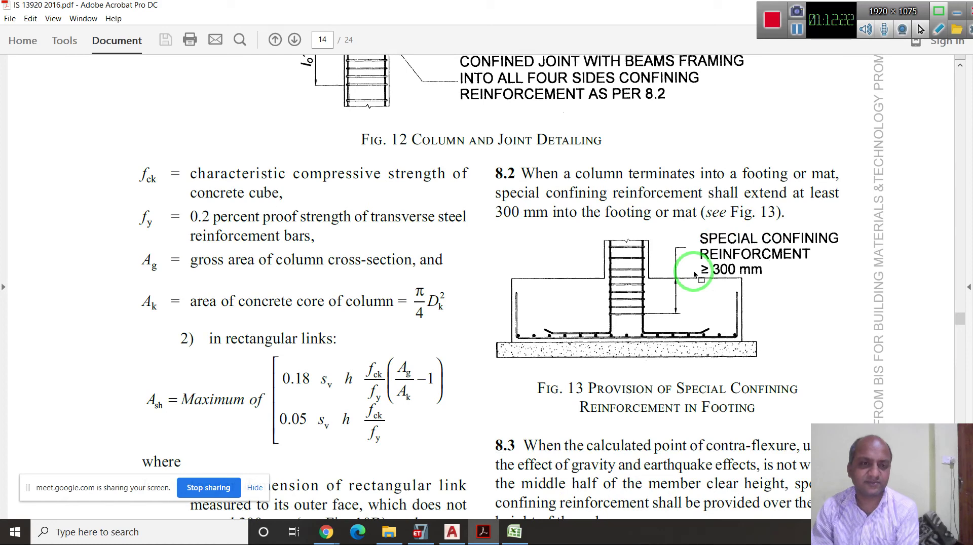
scroll(695, 274, down, 1)
scroll(695, 274, down, 1)
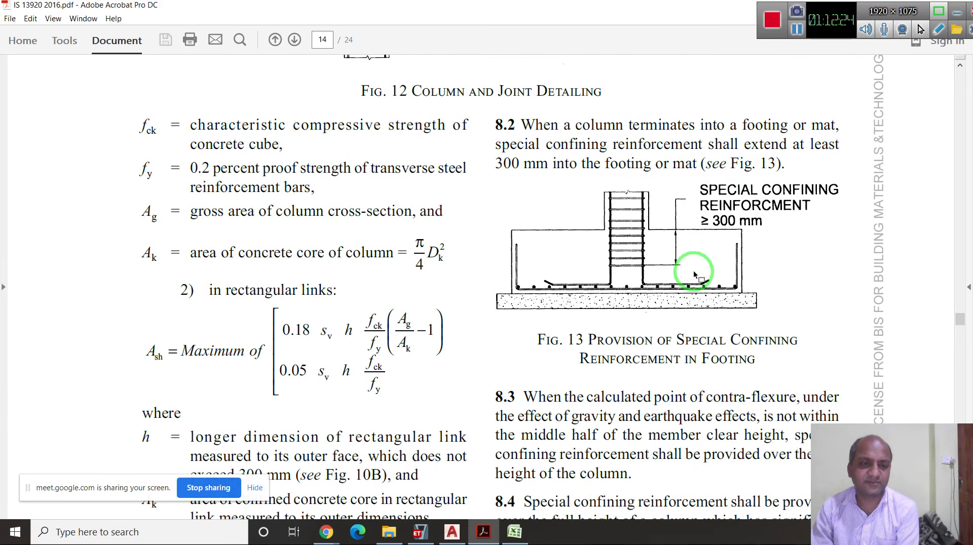
Review Fig. 12 and the circular-link formula in item c again, returning to the rectangular-link formula on page 14
scroll(694, 274, up, 20)
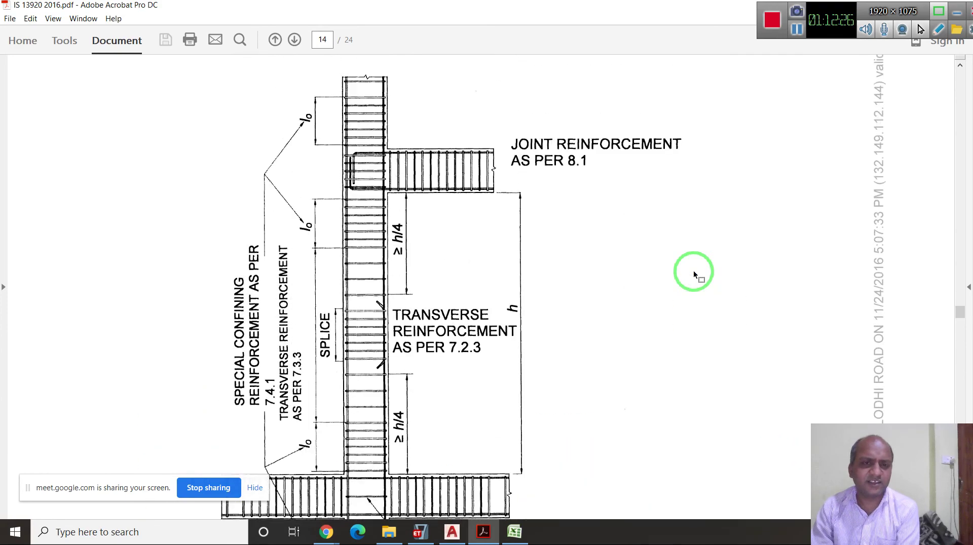
scroll(694, 274, up, 20)
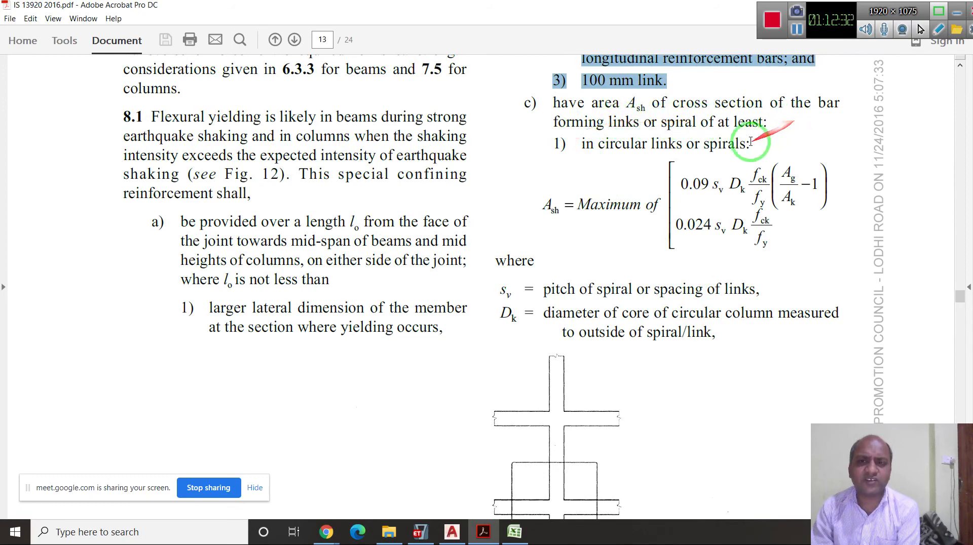
scroll(676, 290, down, 20)
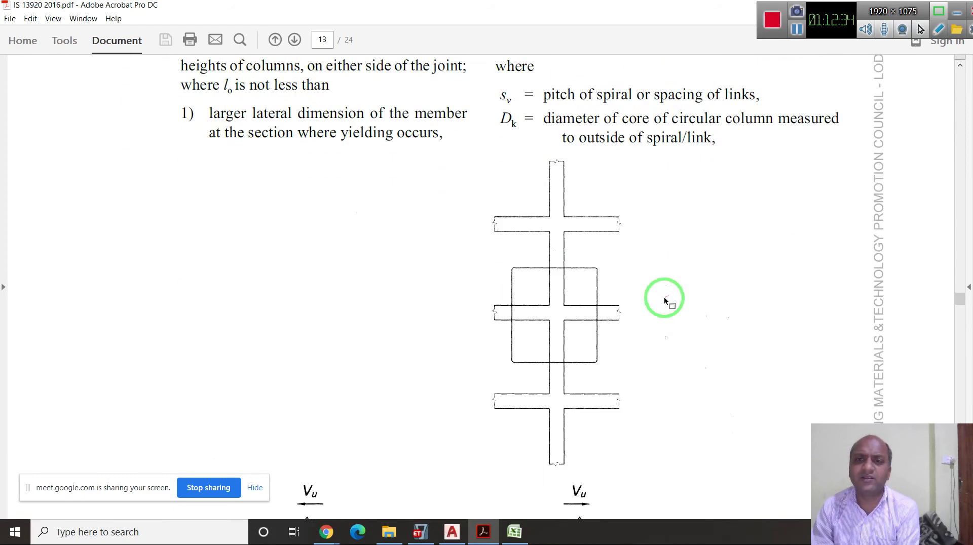
scroll(663, 303, down, 10)
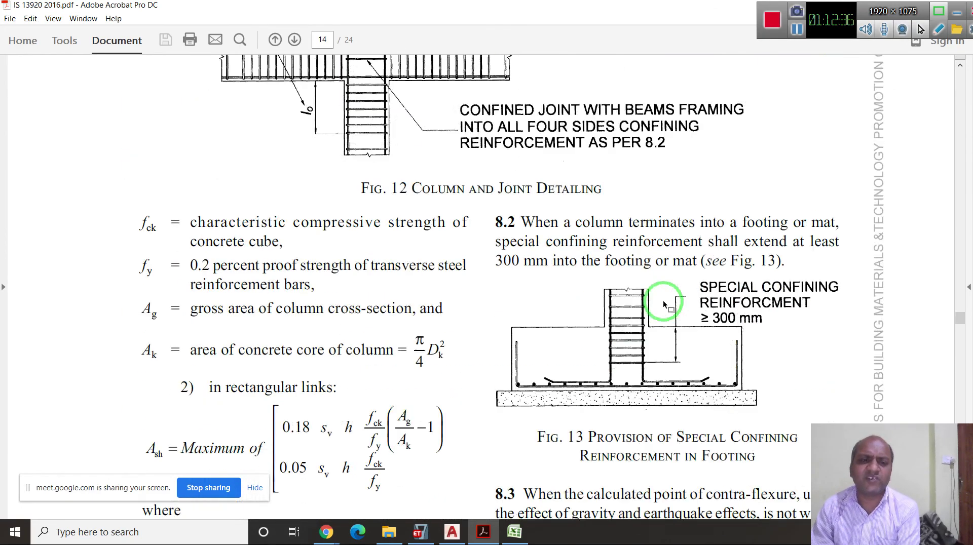